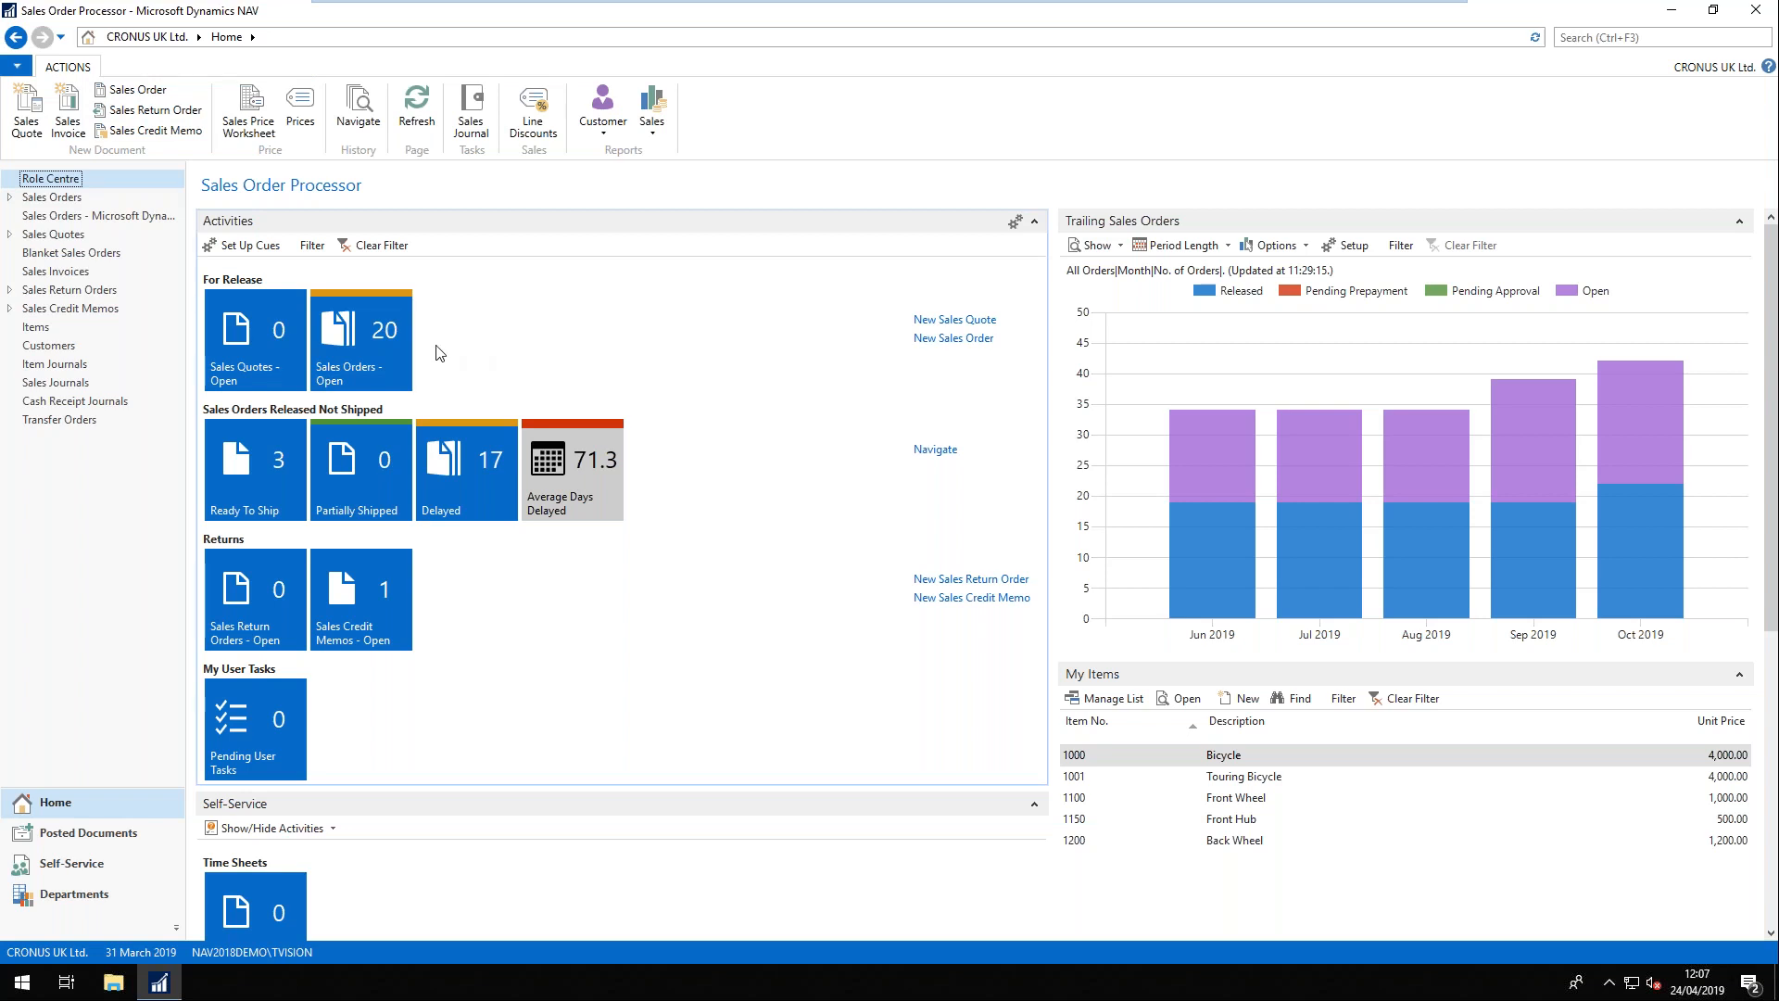
- Search for budgets, go to the G/L Budgets list and open the 2018 budget
left_click(1641, 34)
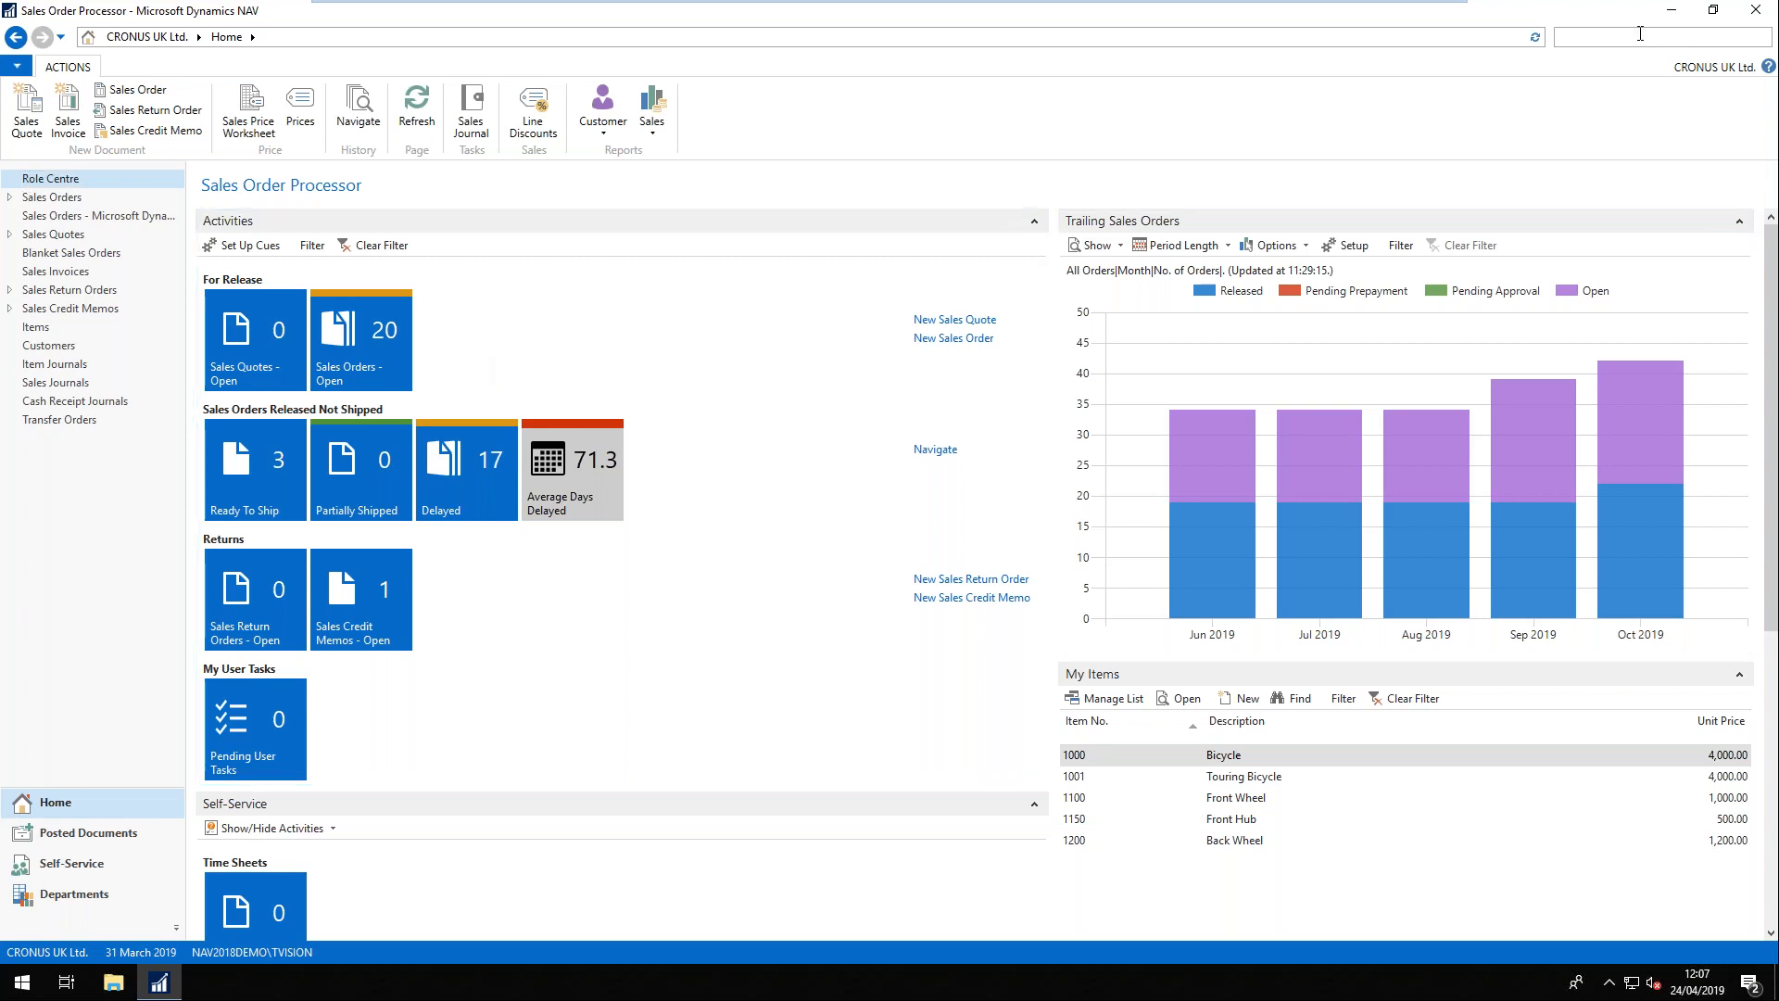
type("budgets")
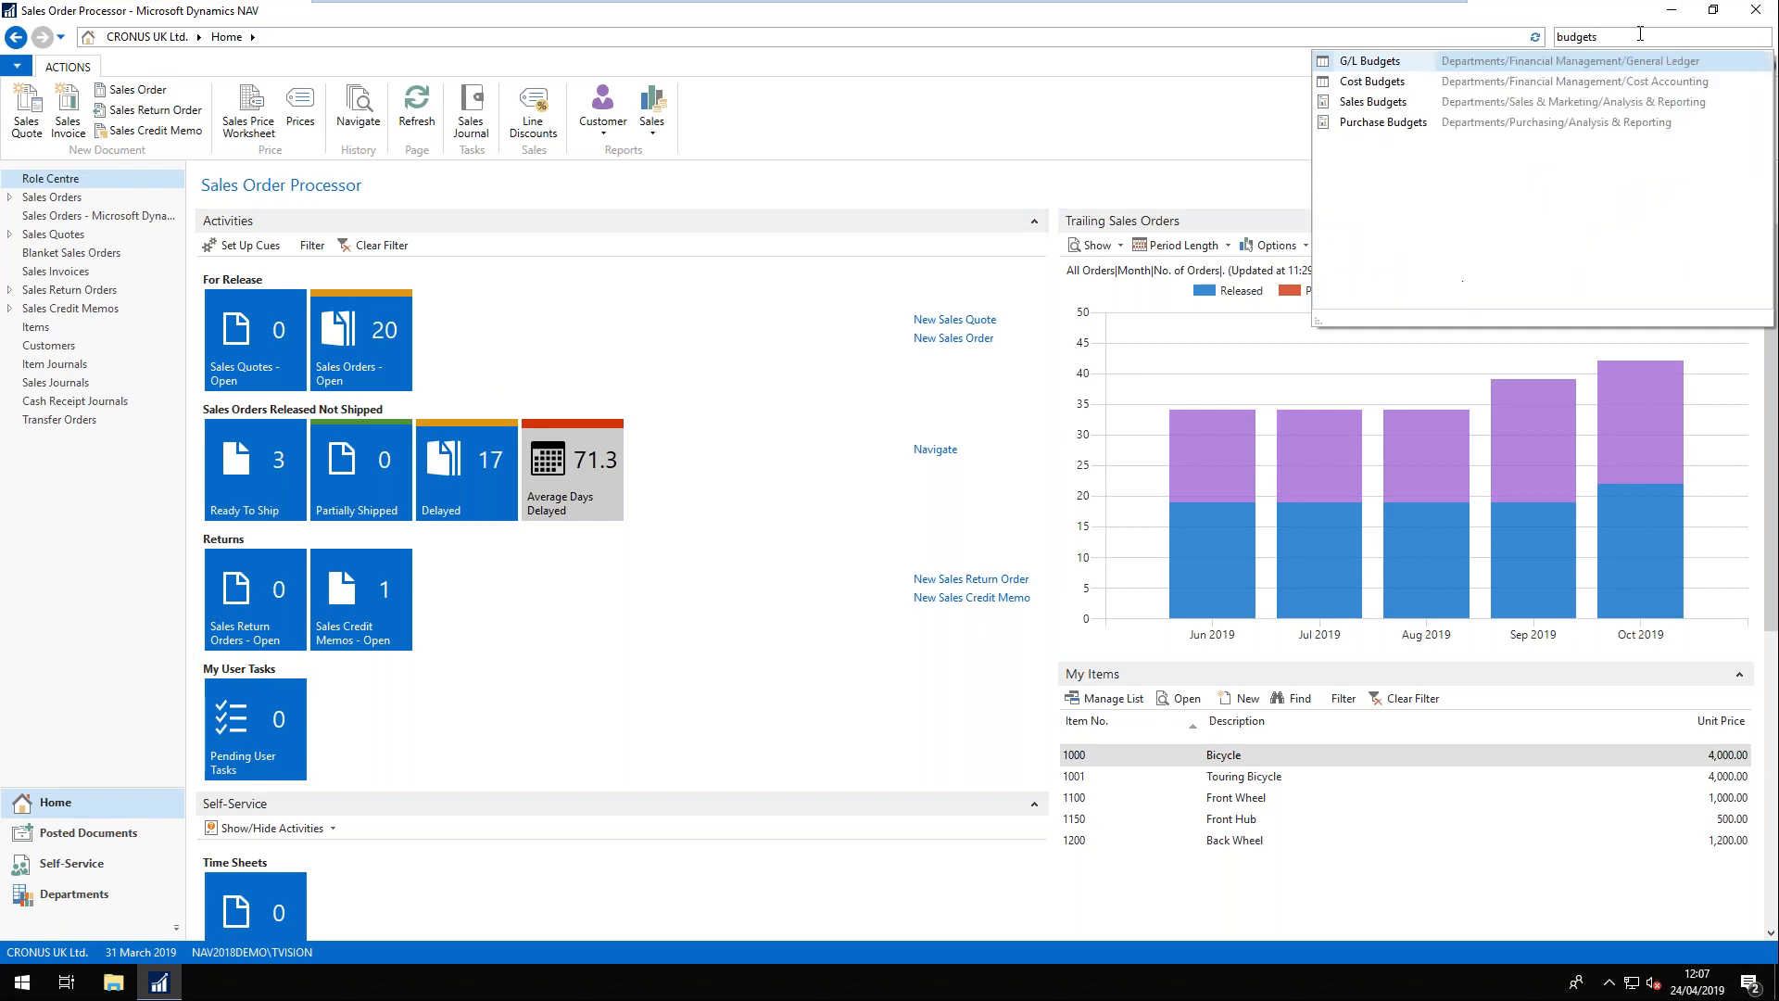
left_click(1371, 60)
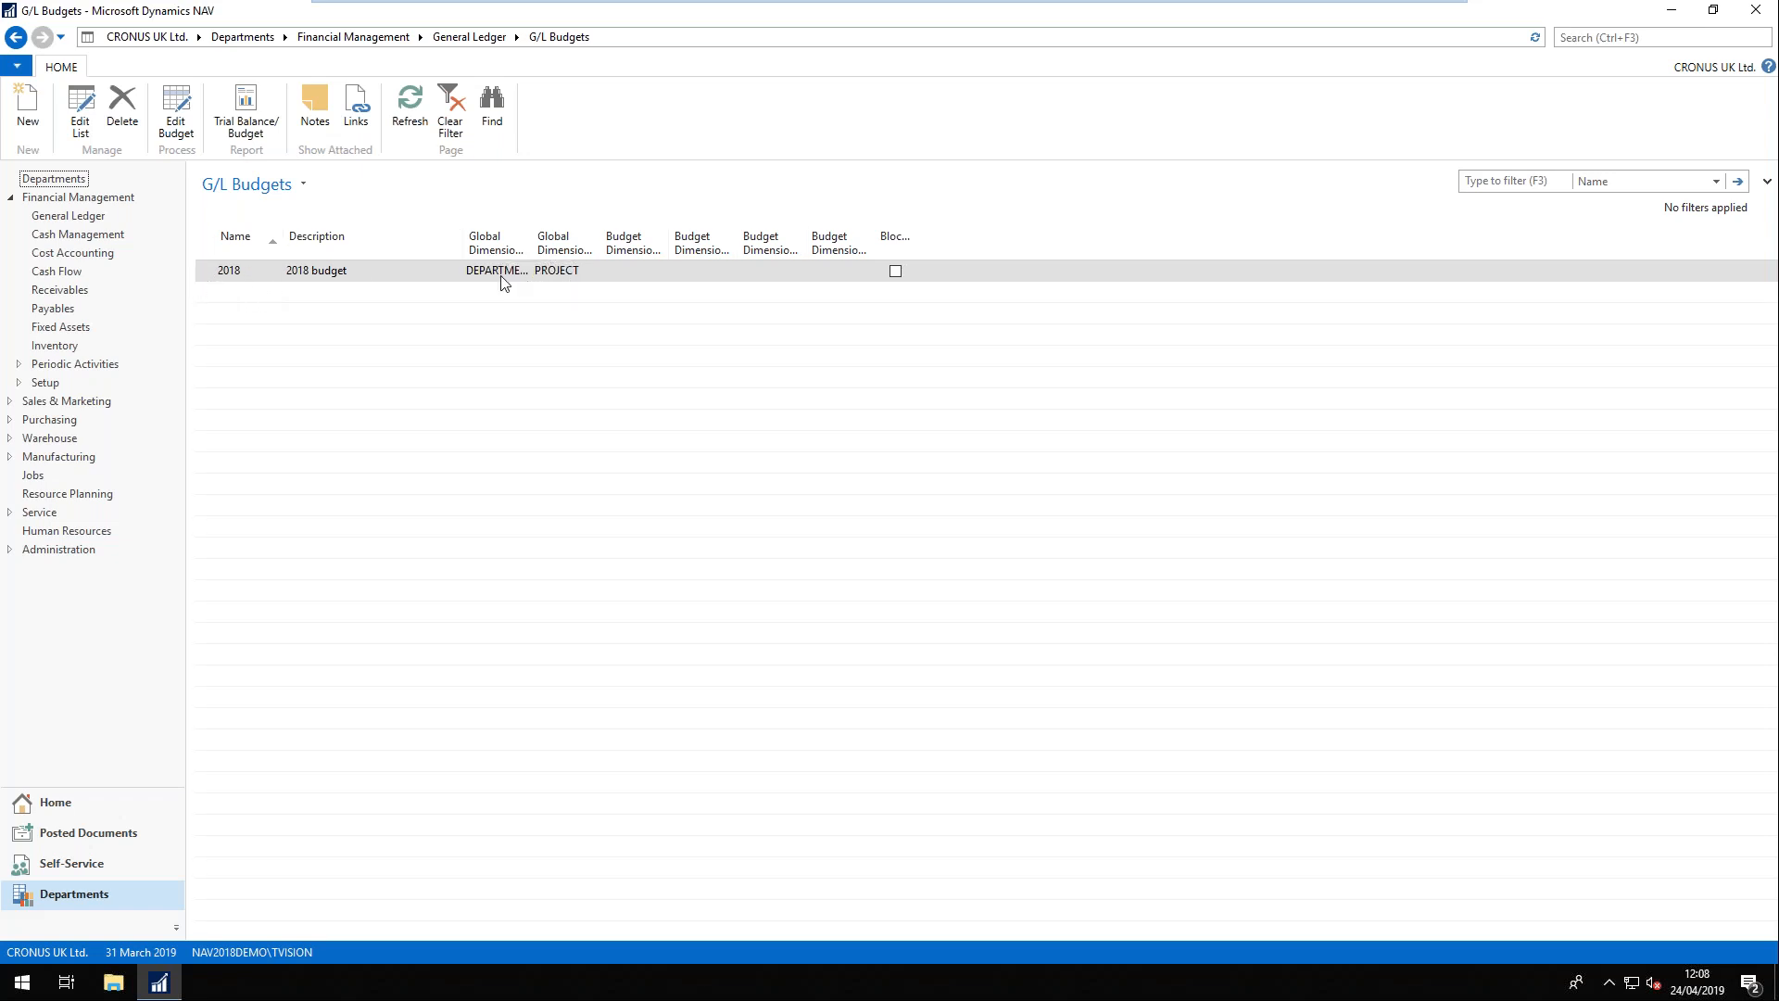
double_click(218, 274)
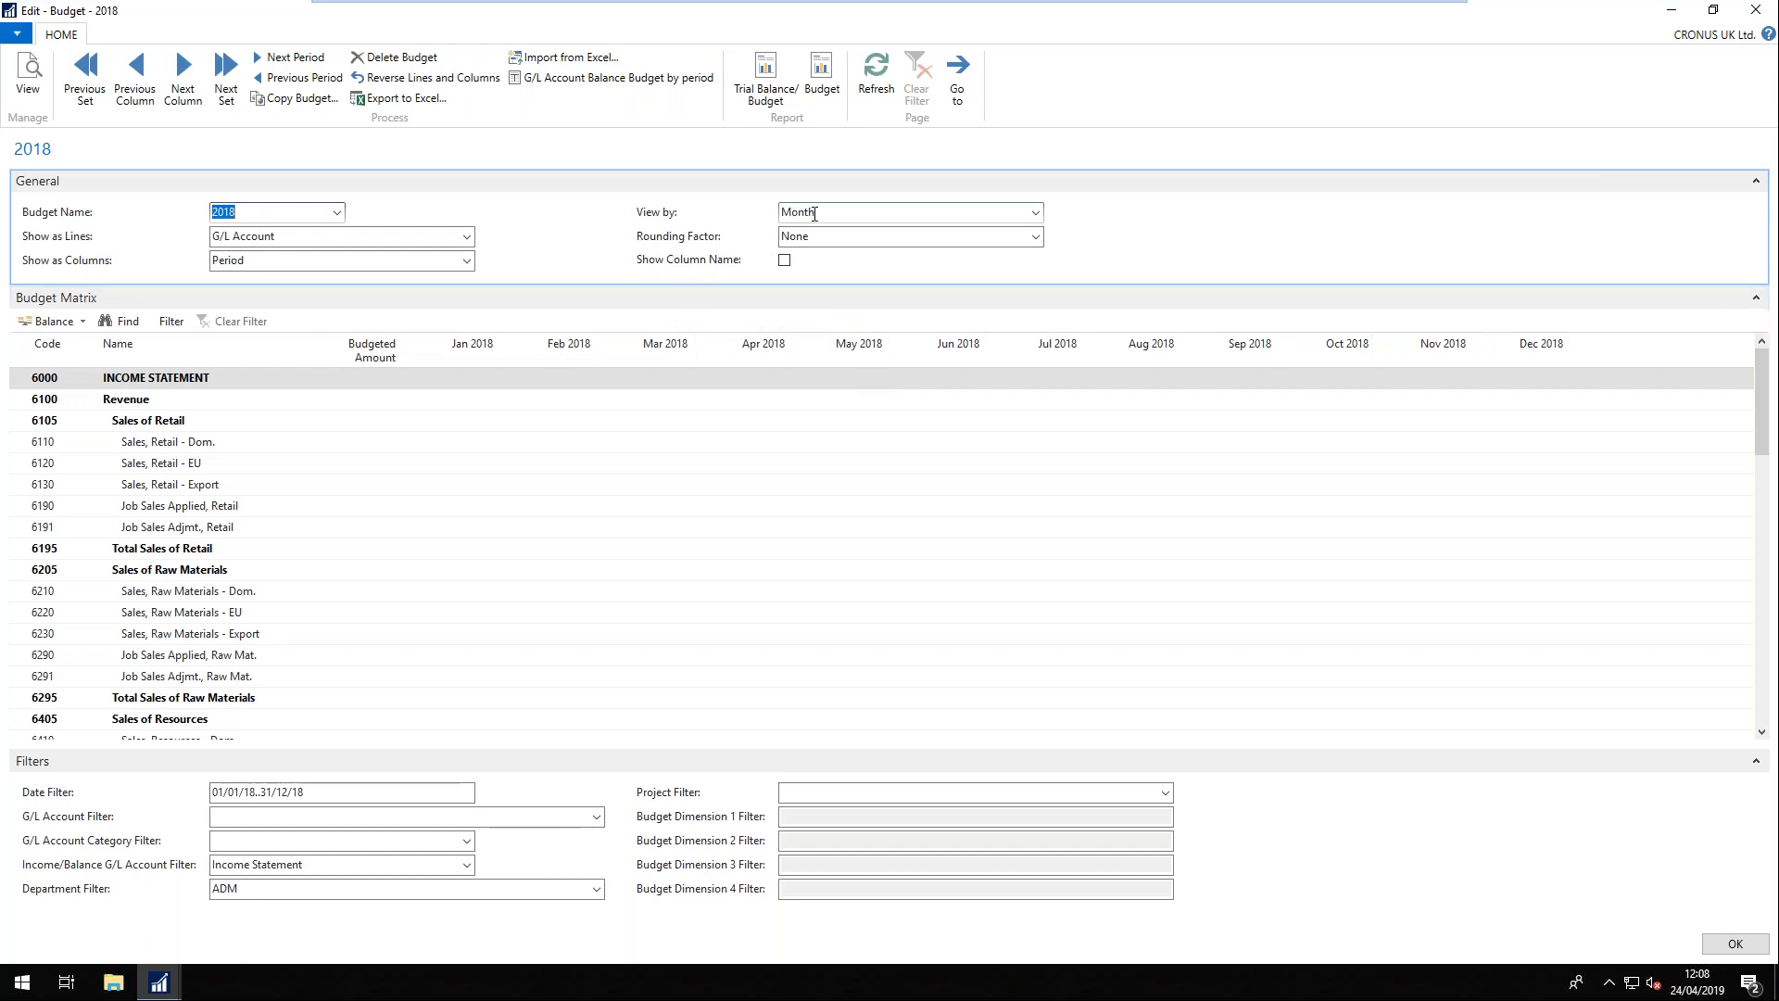
- Examine the 2018 budget's view-by periods, rounding factor options and account matrix, and close the budget
left_click(1035, 215)
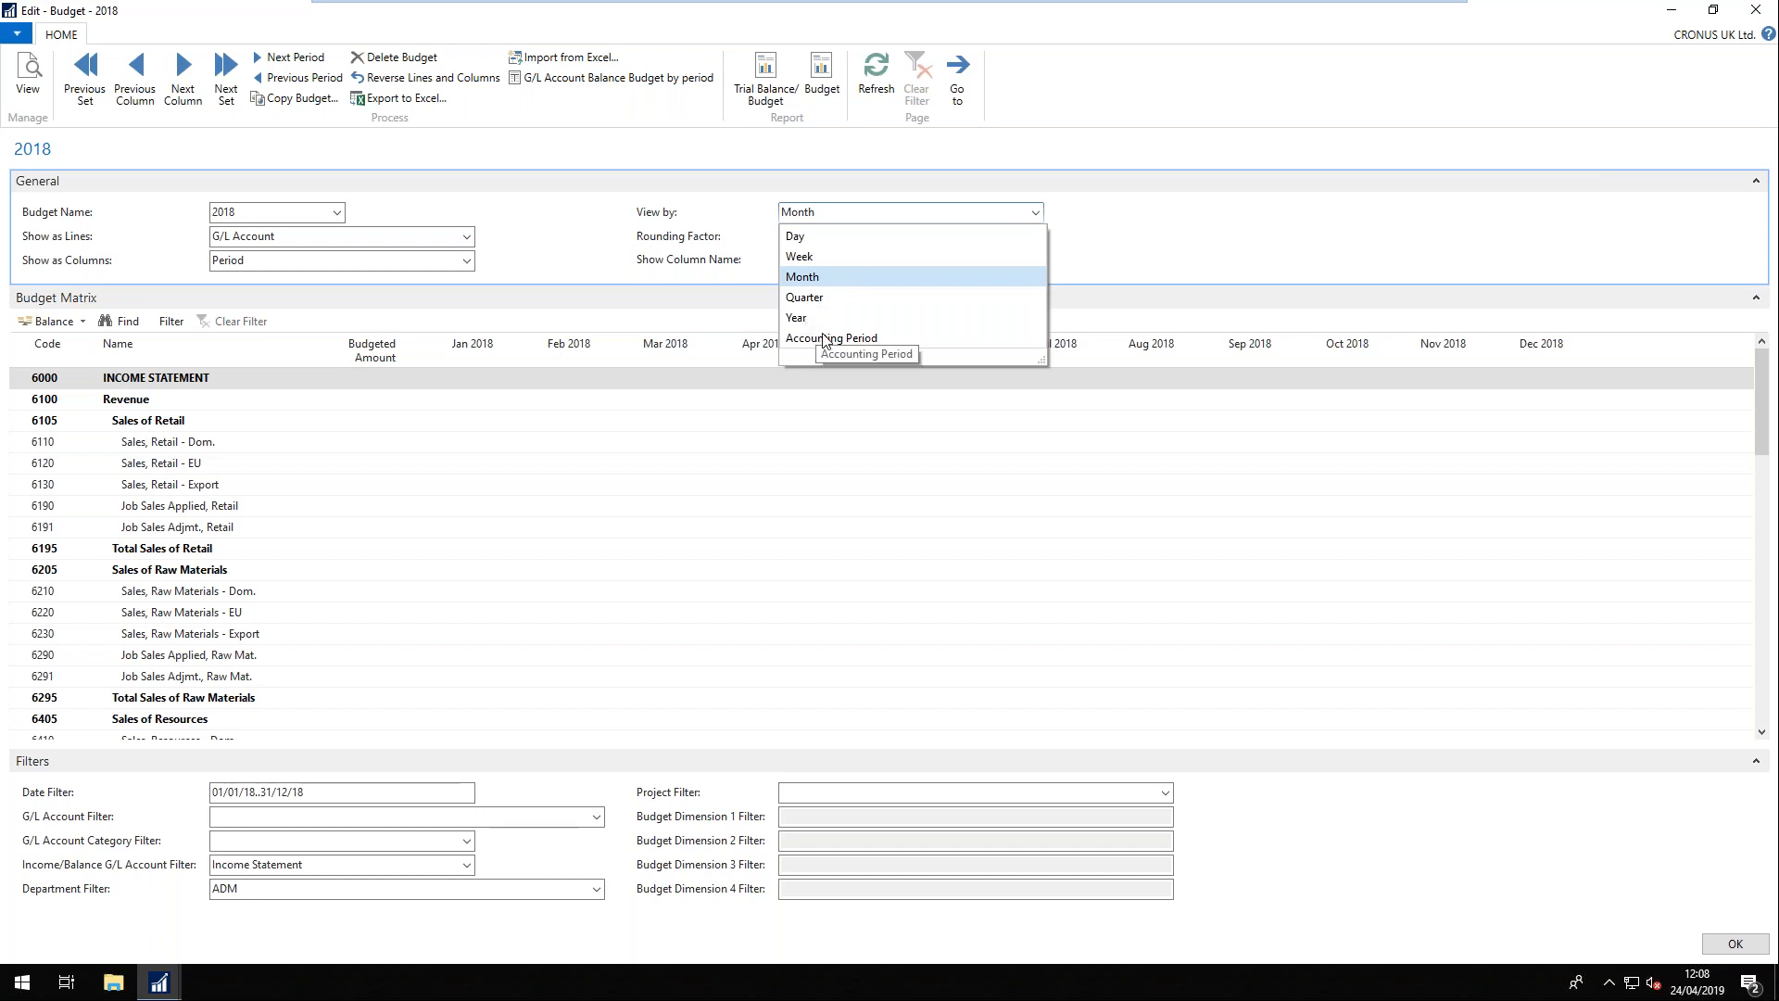
left_click(1095, 250)
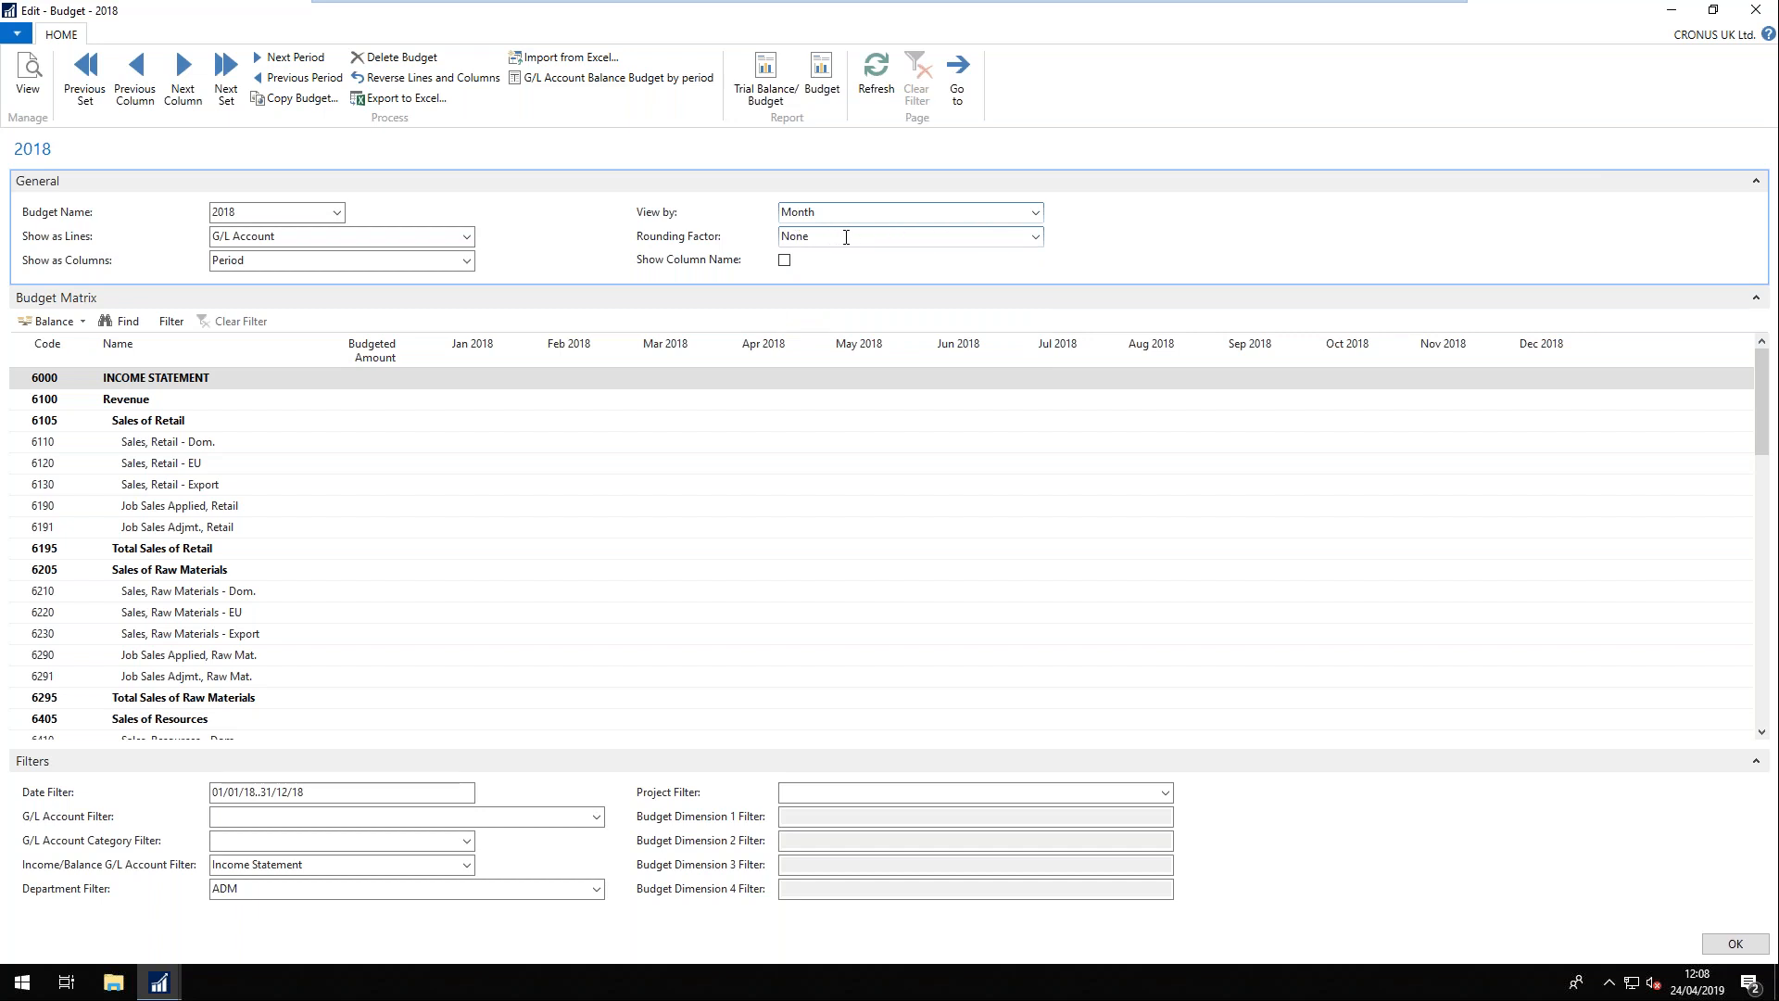
left_click(1035, 237)
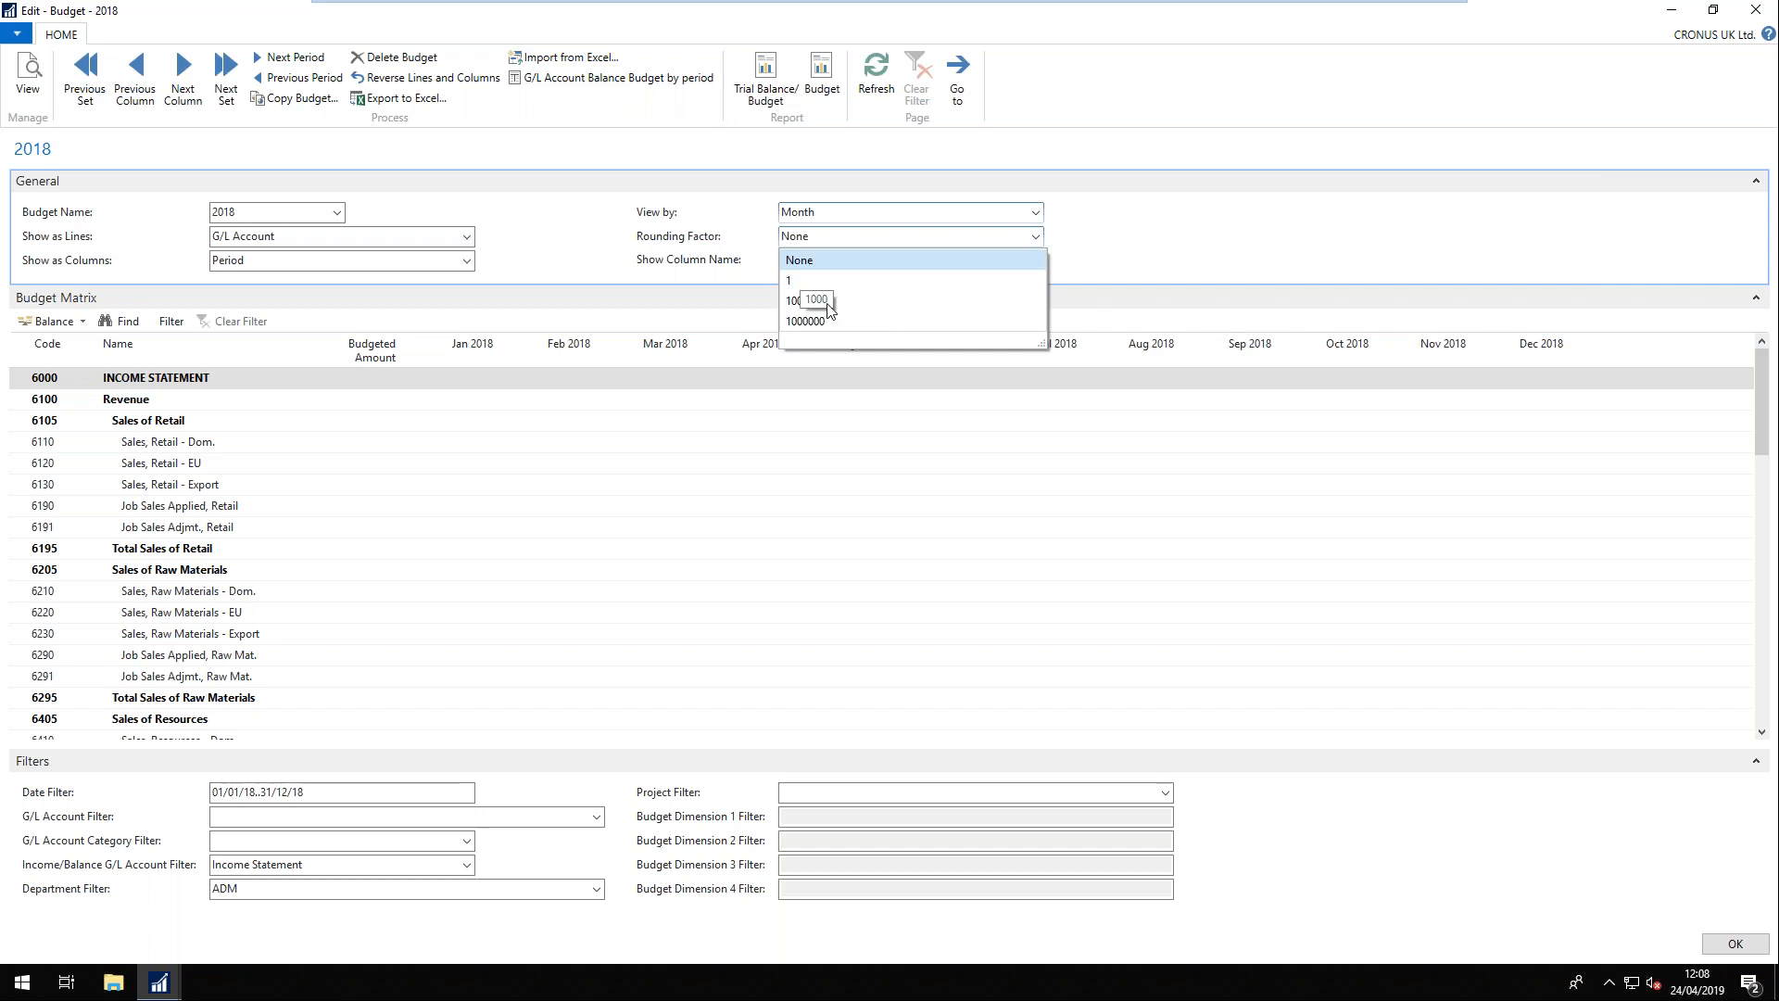
left_click(1127, 249)
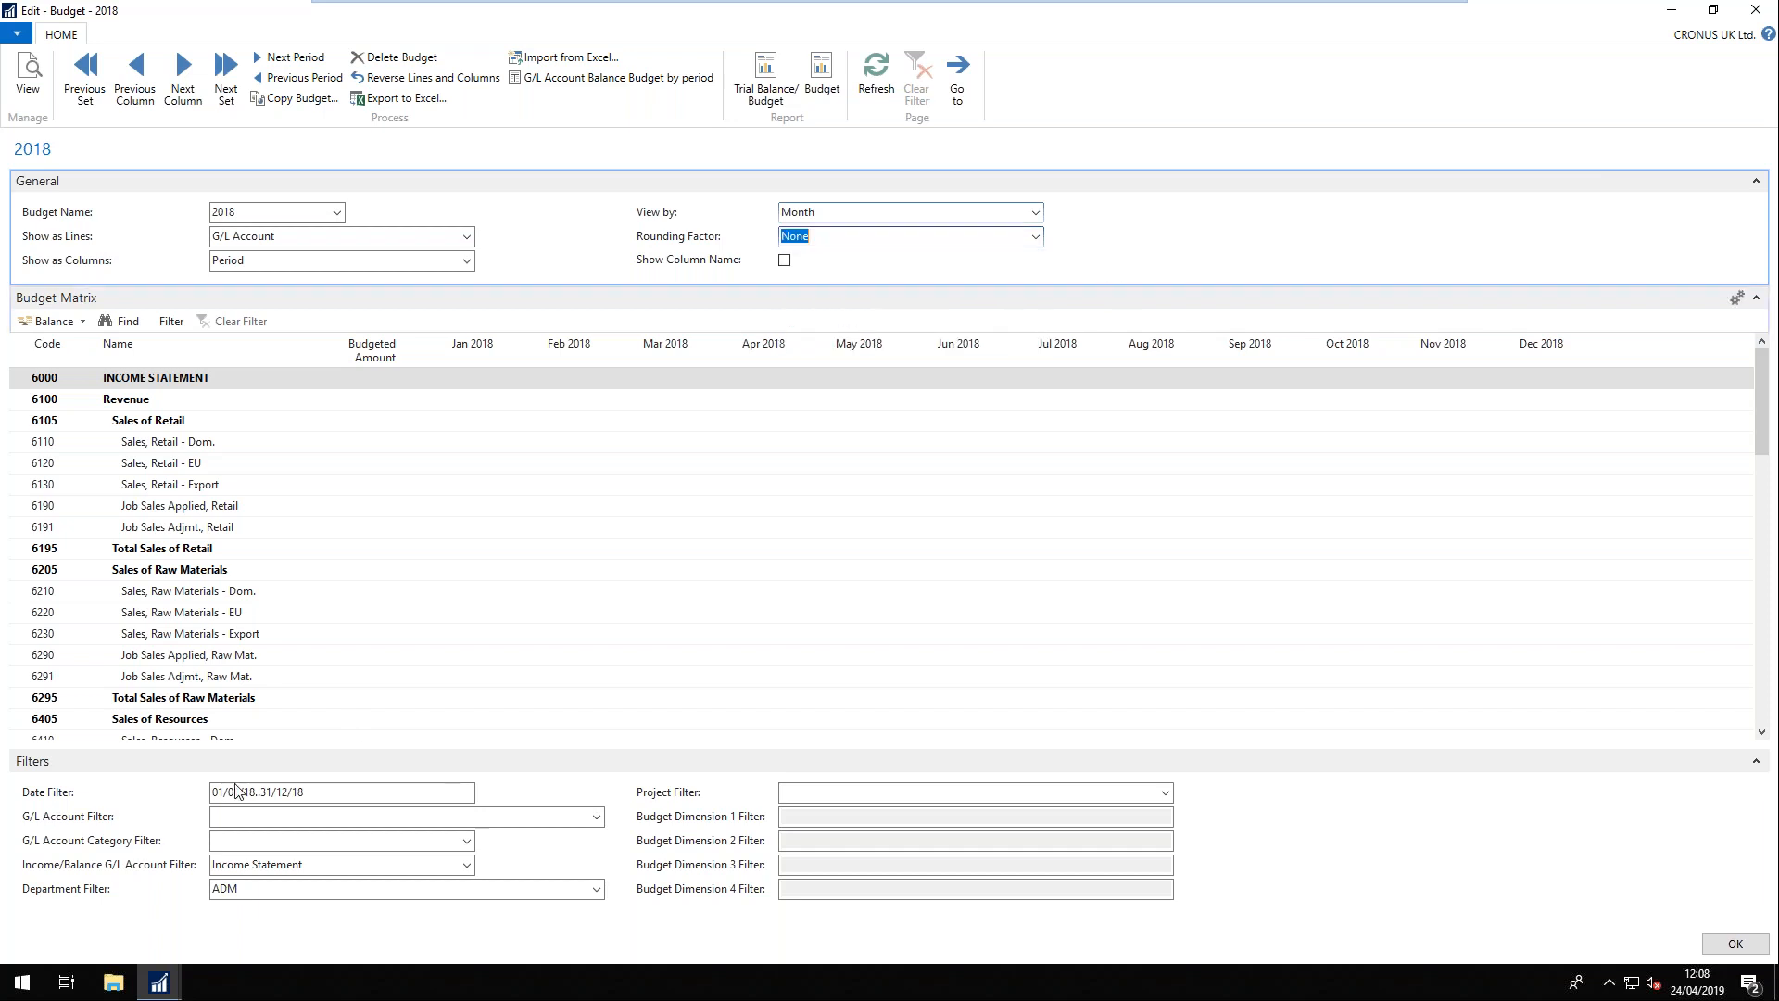
left_click(660, 553)
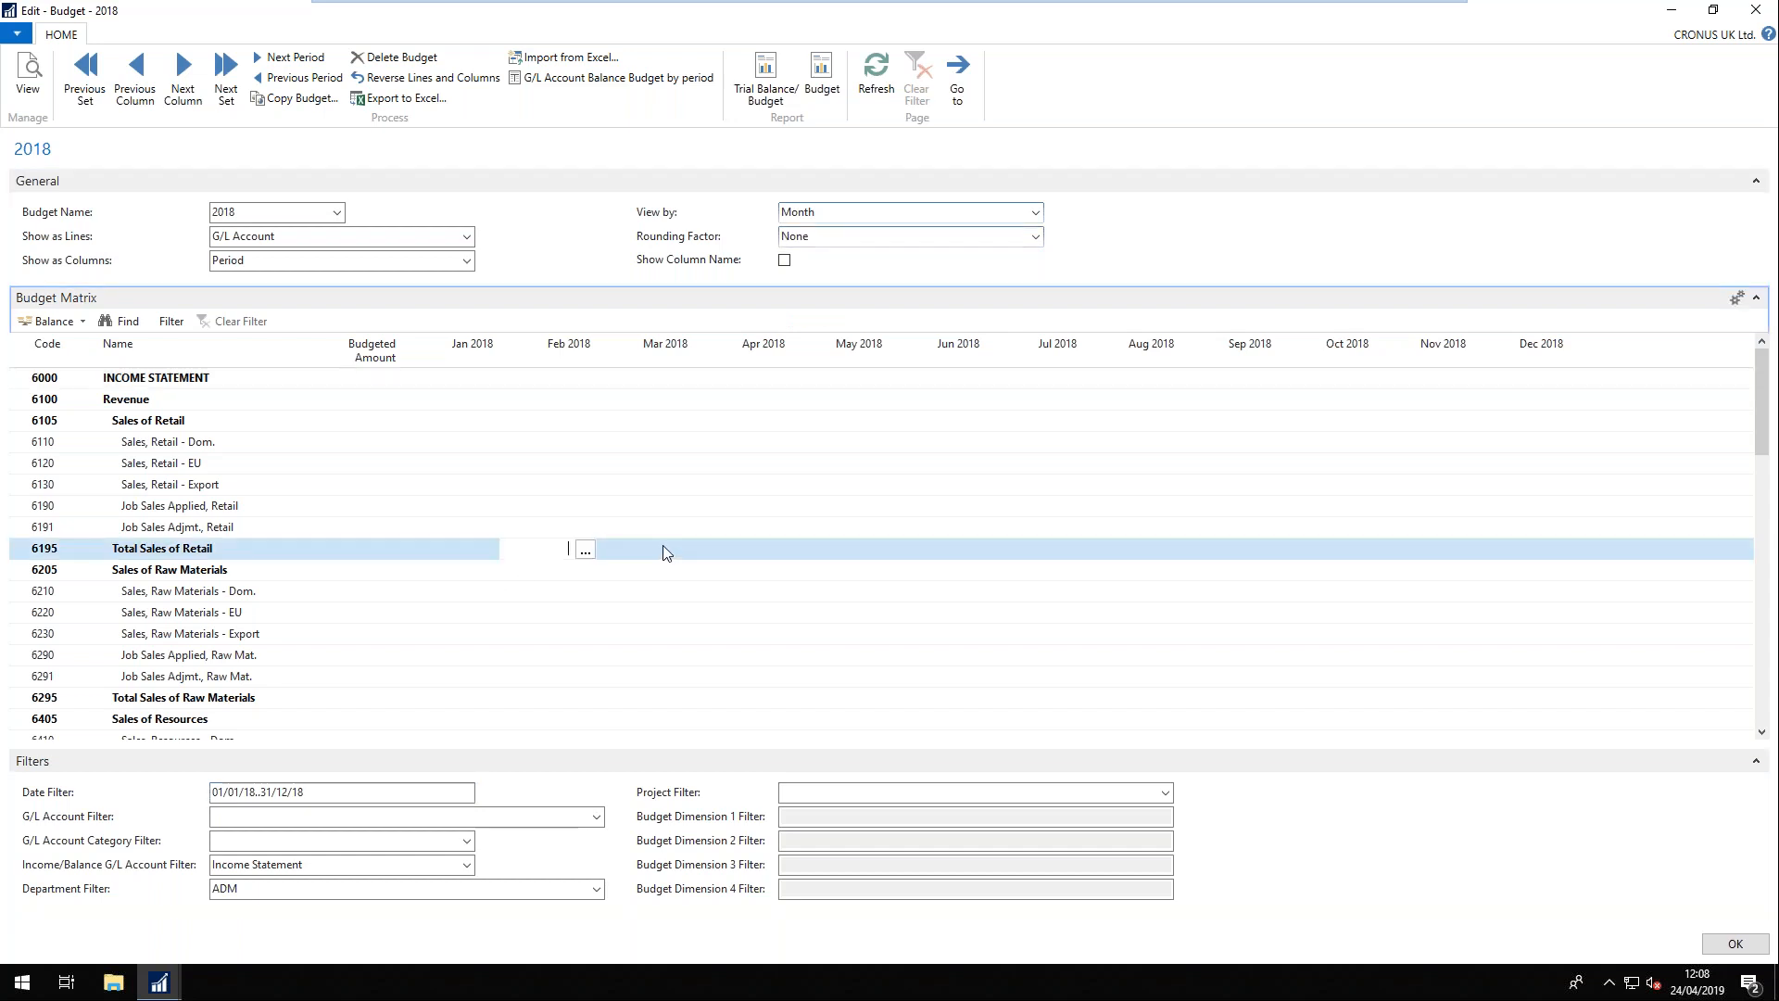
scroll(653, 553, "down", 5)
scroll(646, 553, "up", 5)
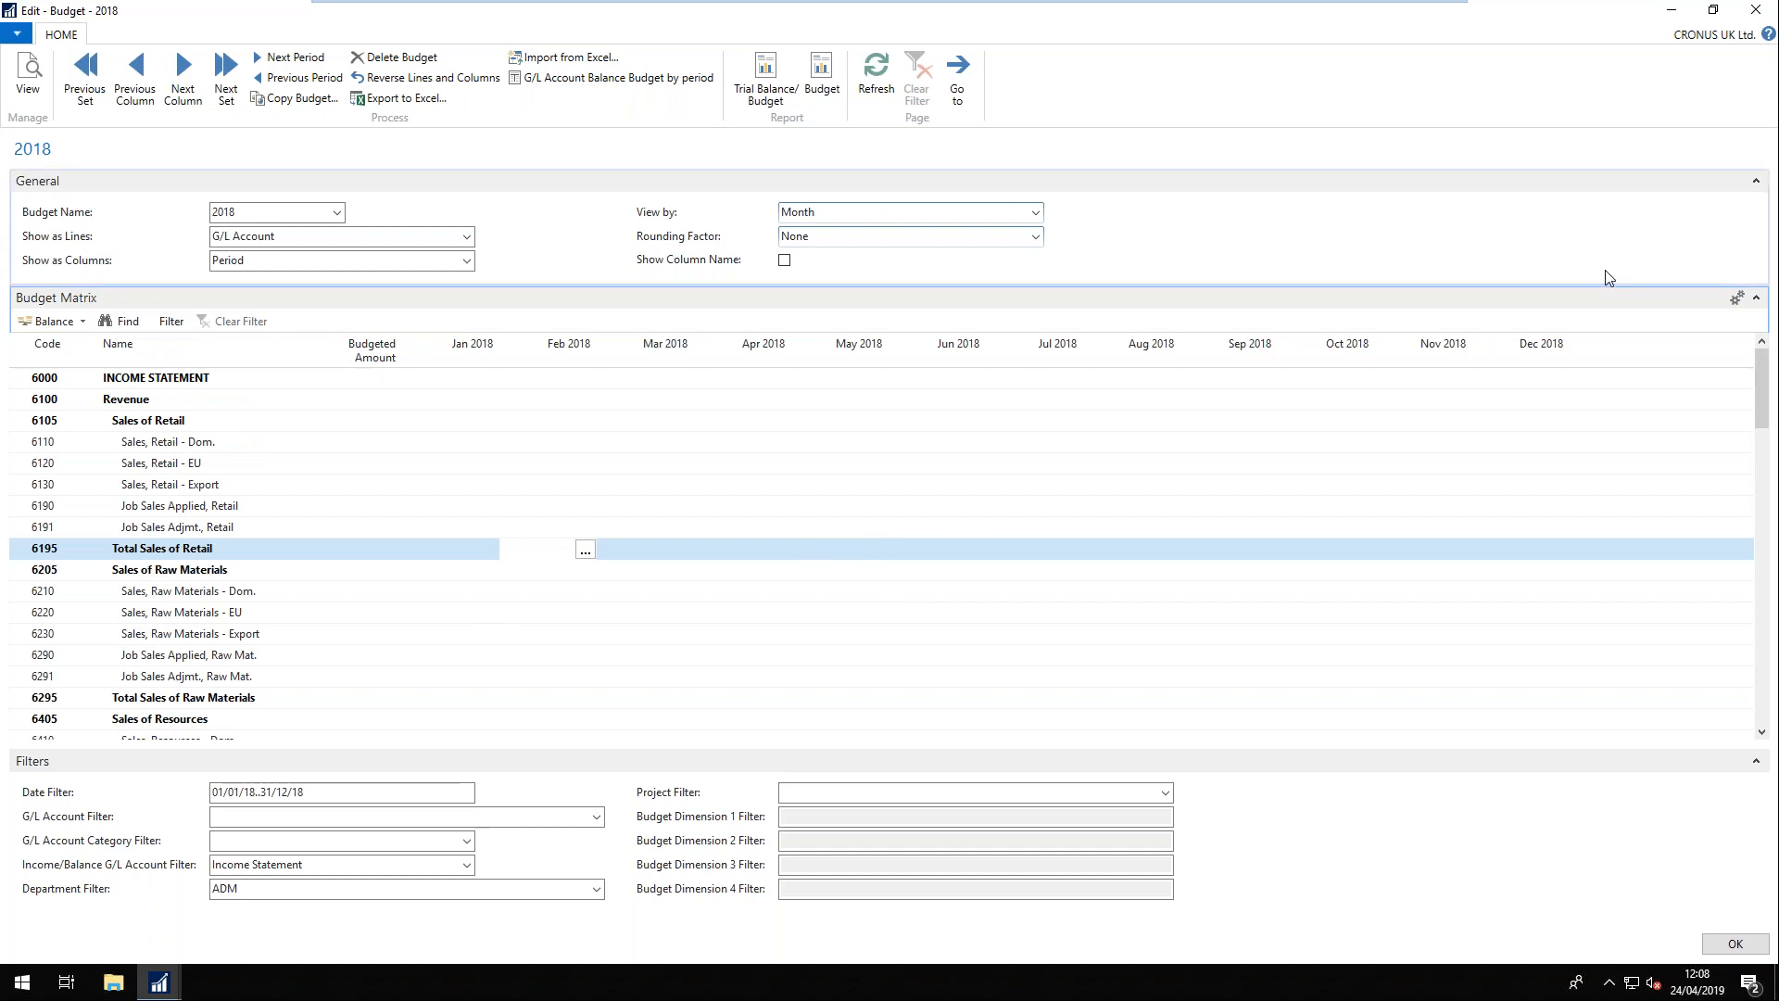
left_click(1759, 13)
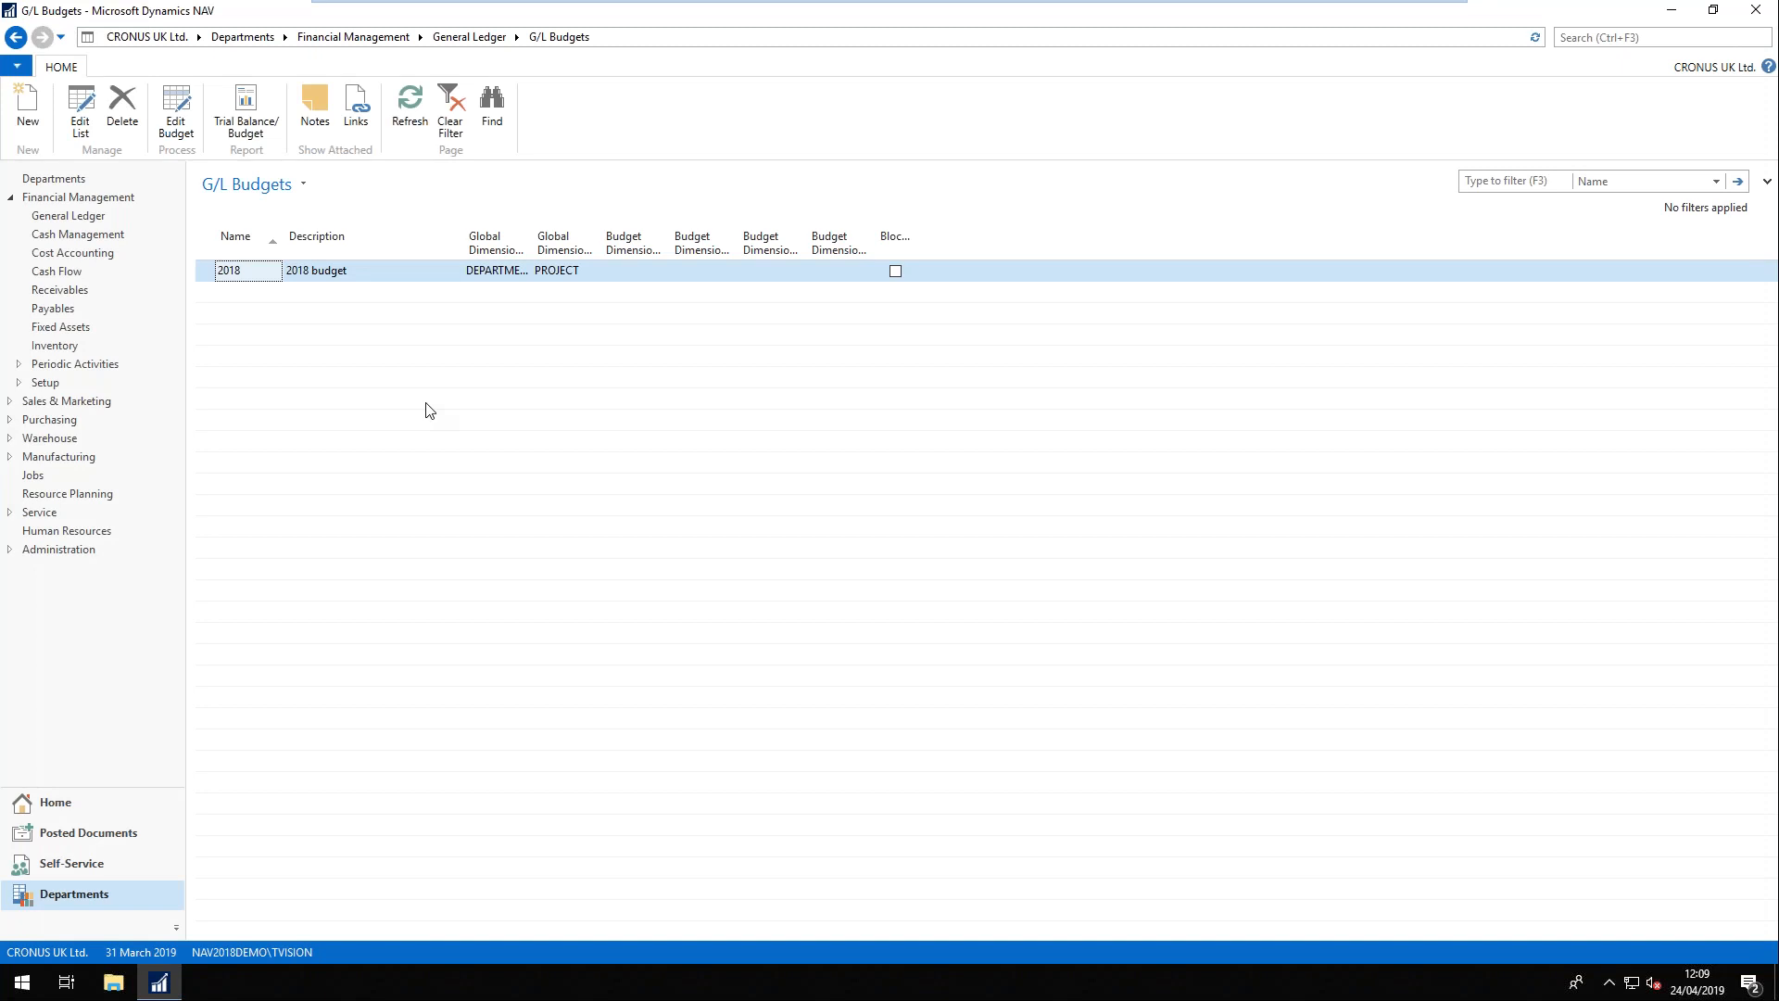
- Create a G/L budget named 2019 with the description "2019 budget"
left_click(28, 109)
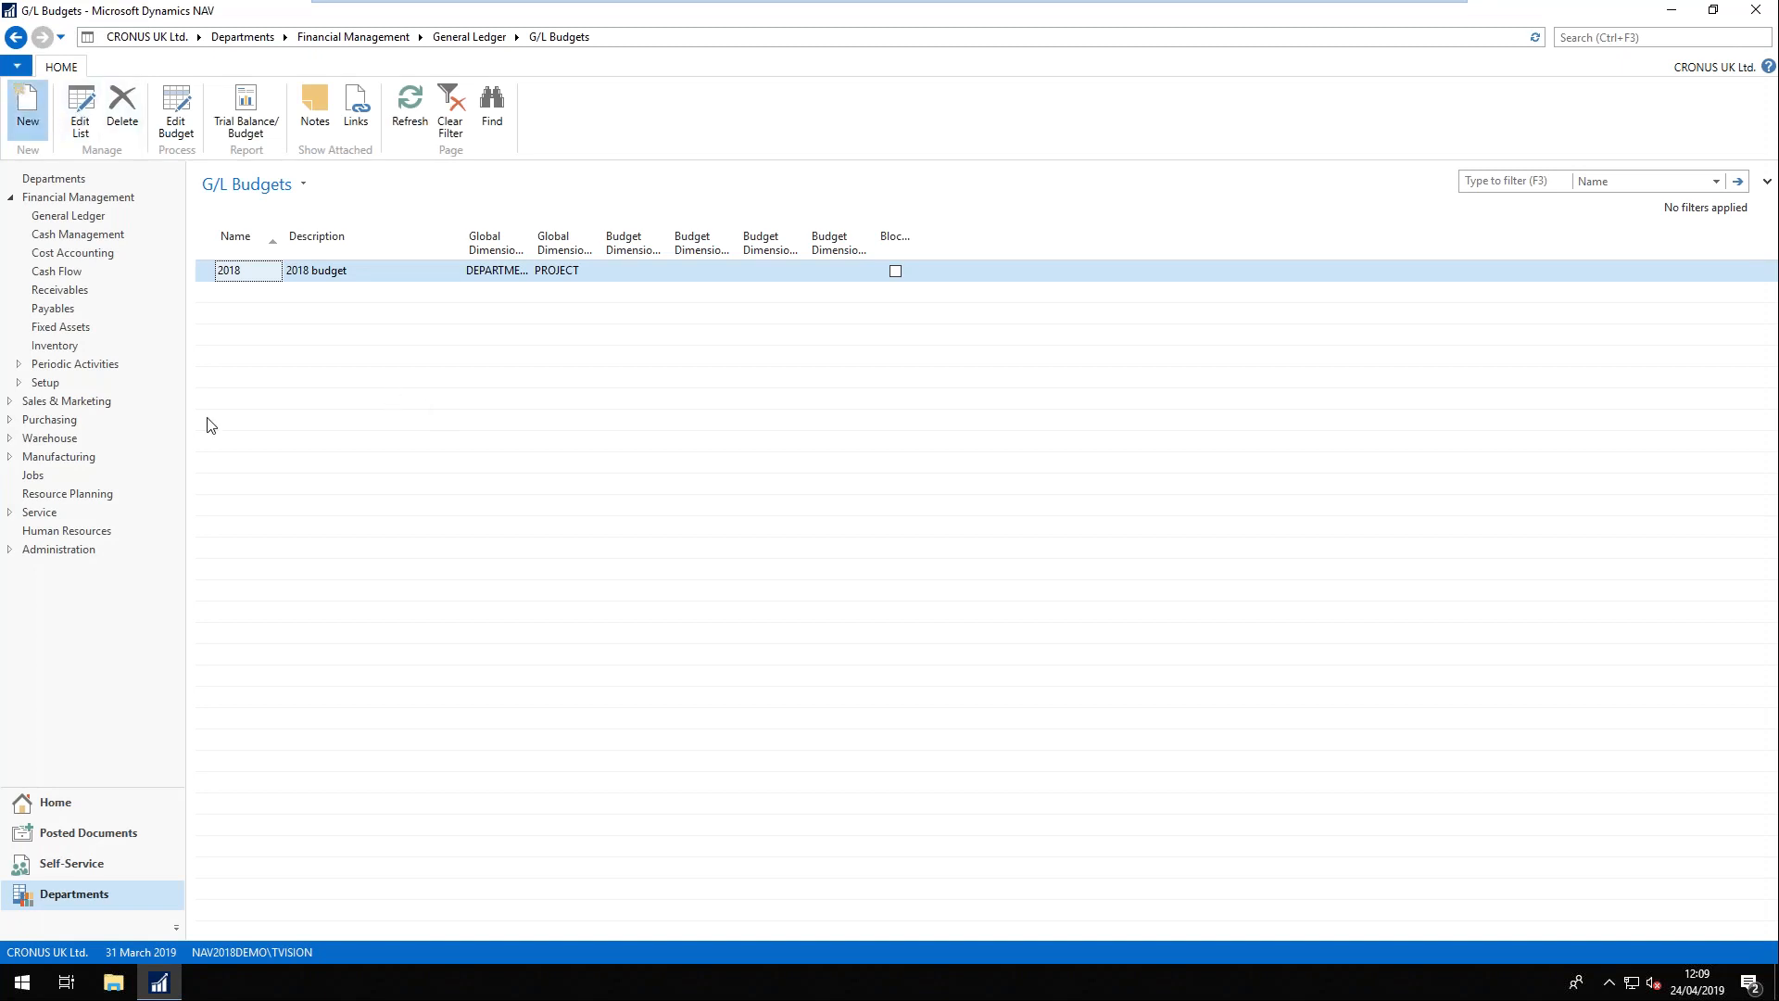
type("2019")
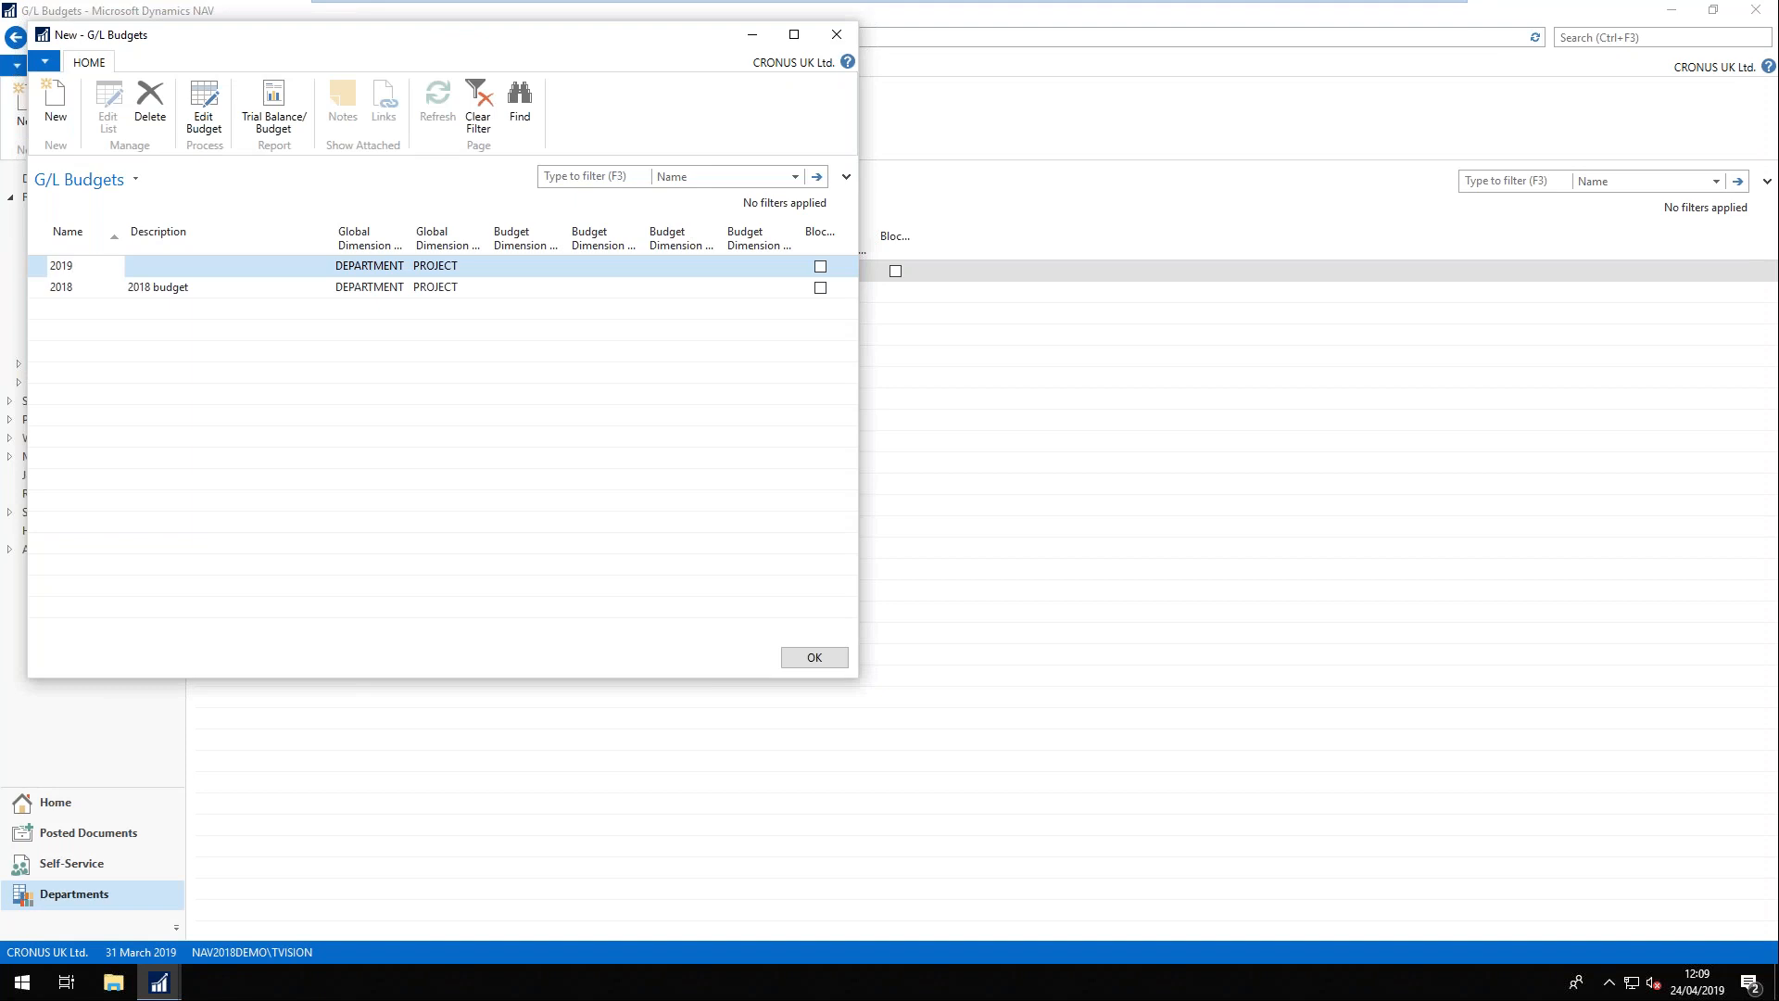
key("Tab")
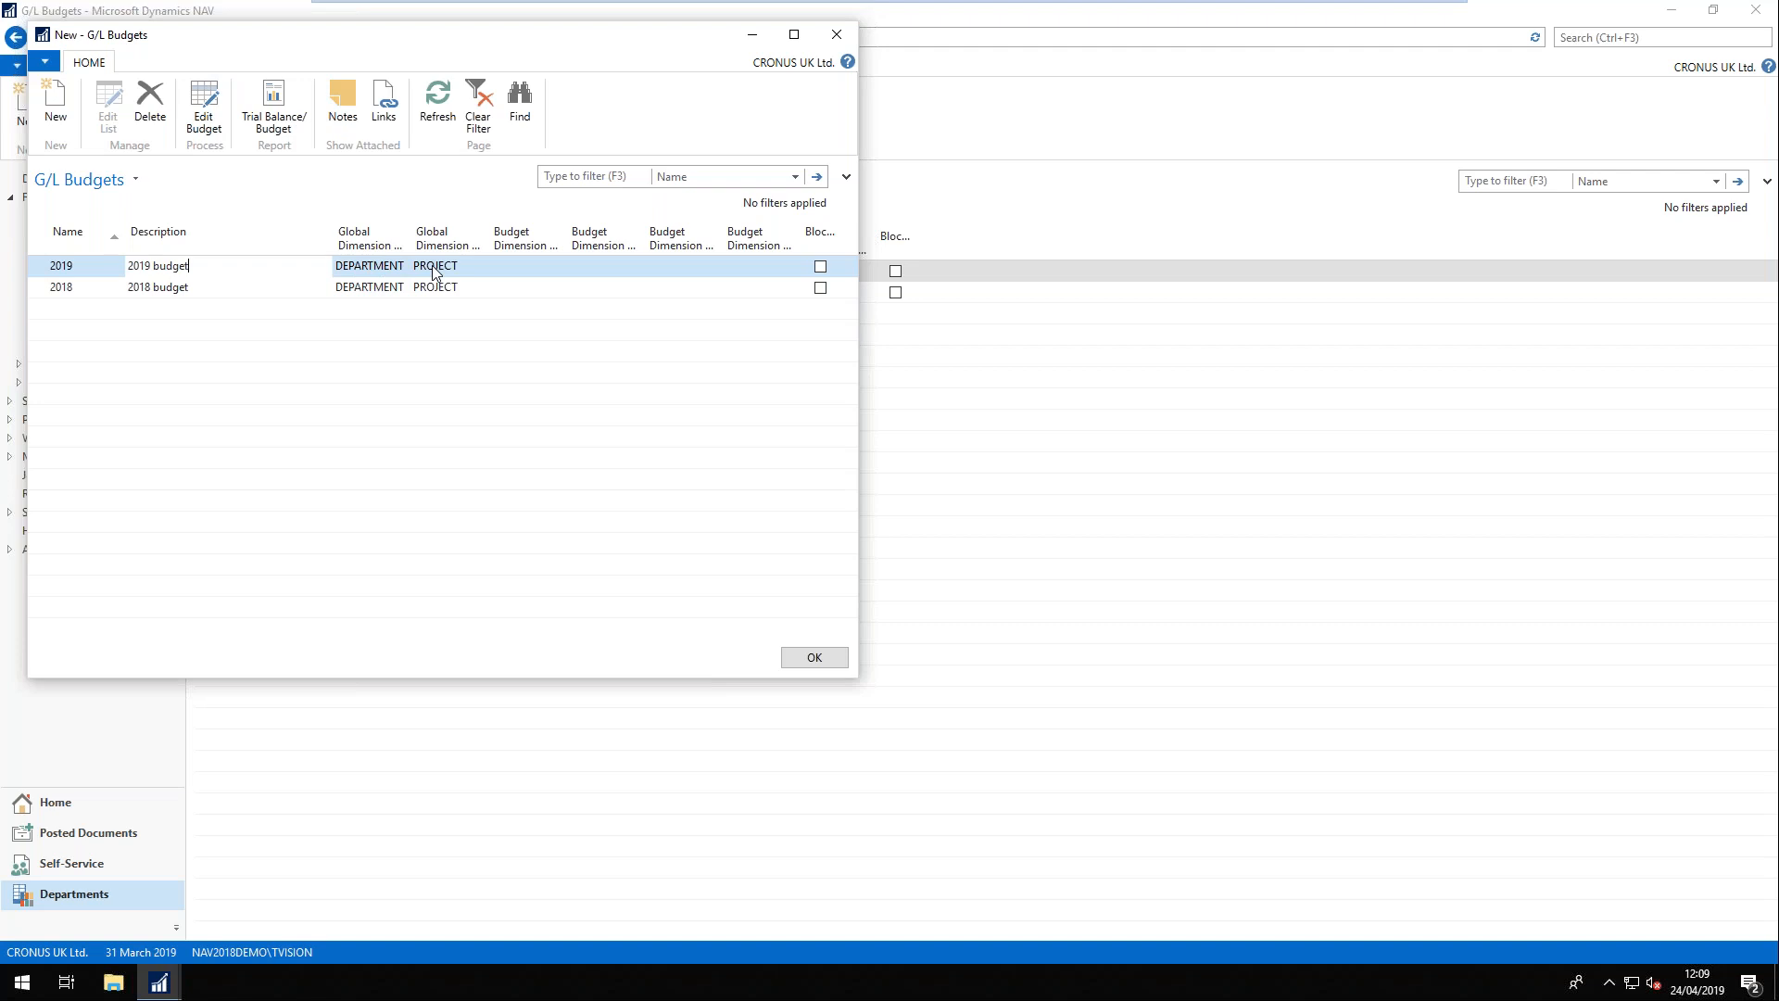
- Look through the dimension codes available for the 2019 budget's first budget dimension without choosing one
left_click(523, 269)
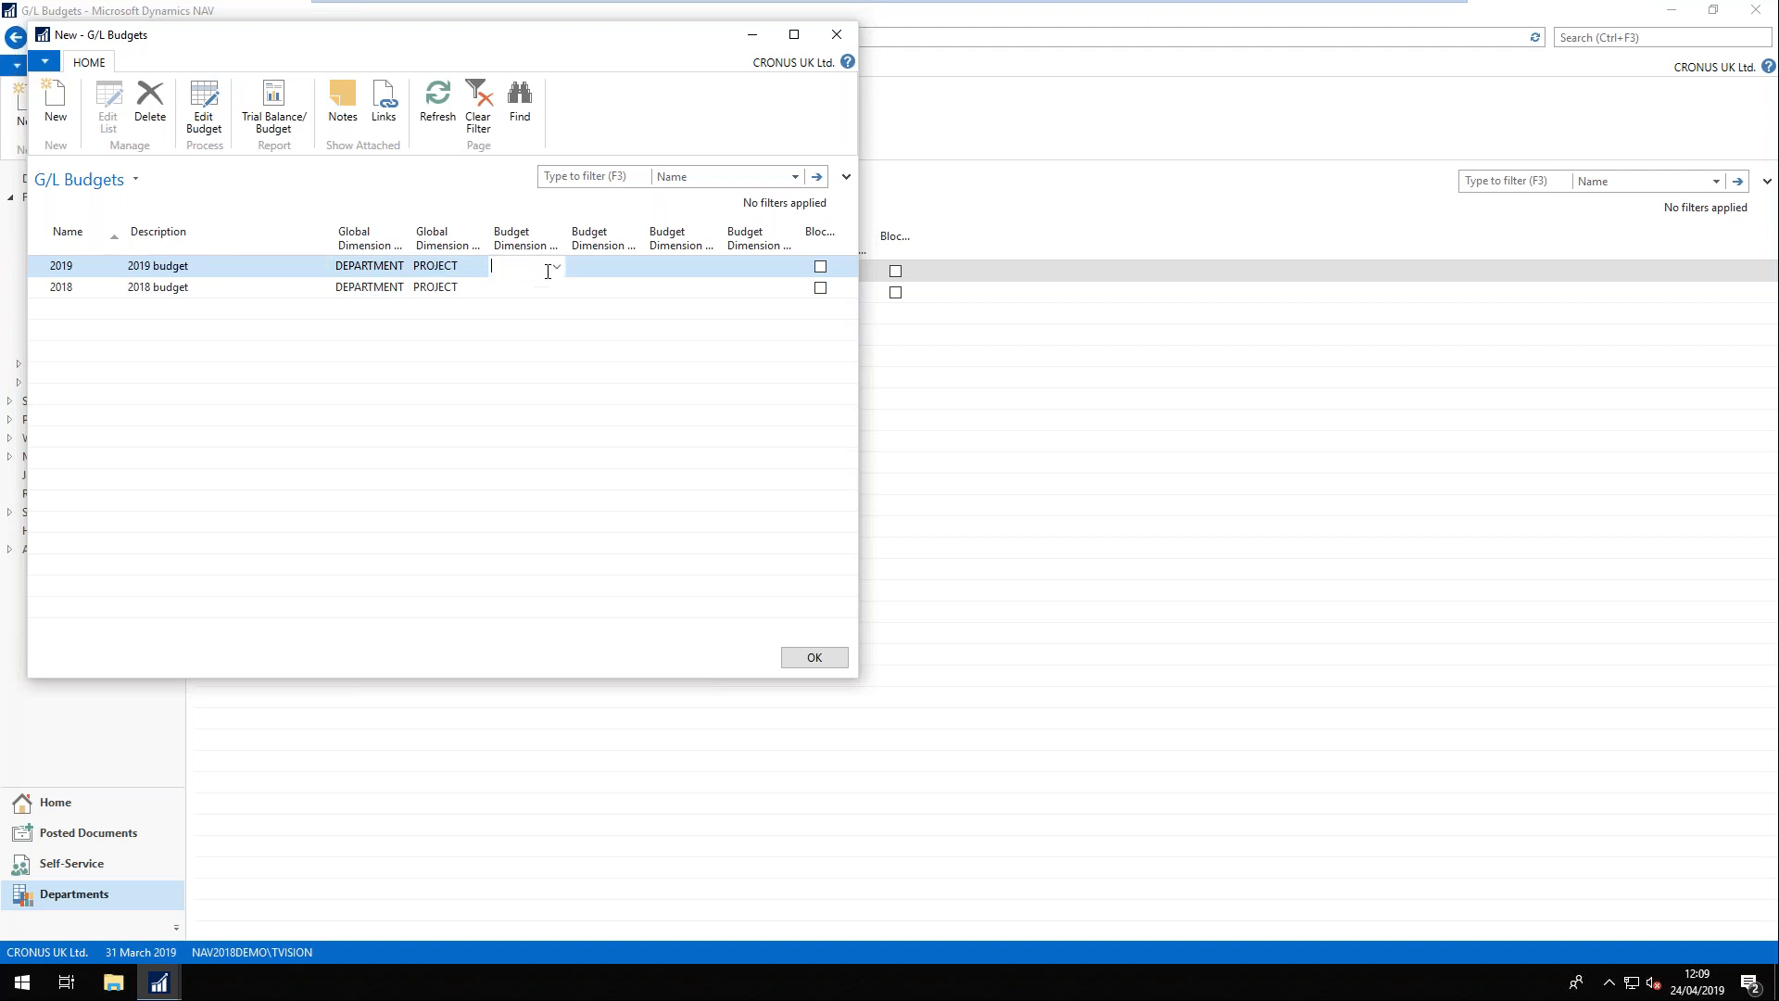
left_click(557, 269)
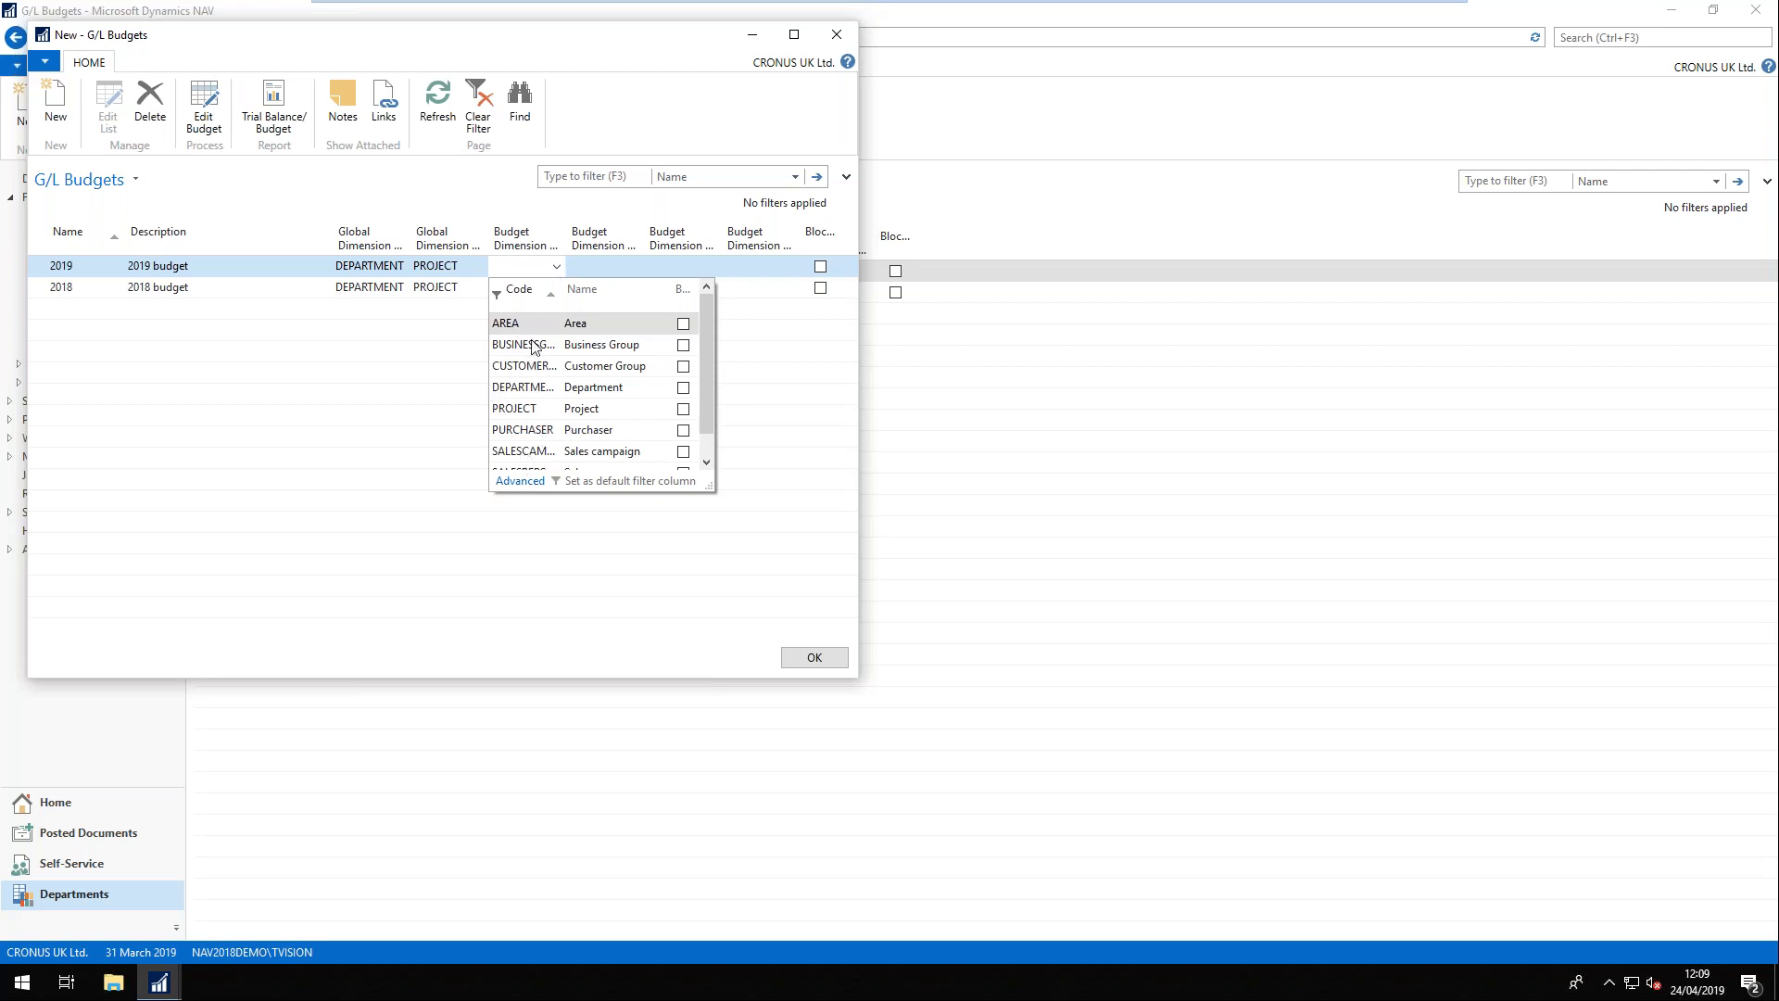
left_click(765, 350)
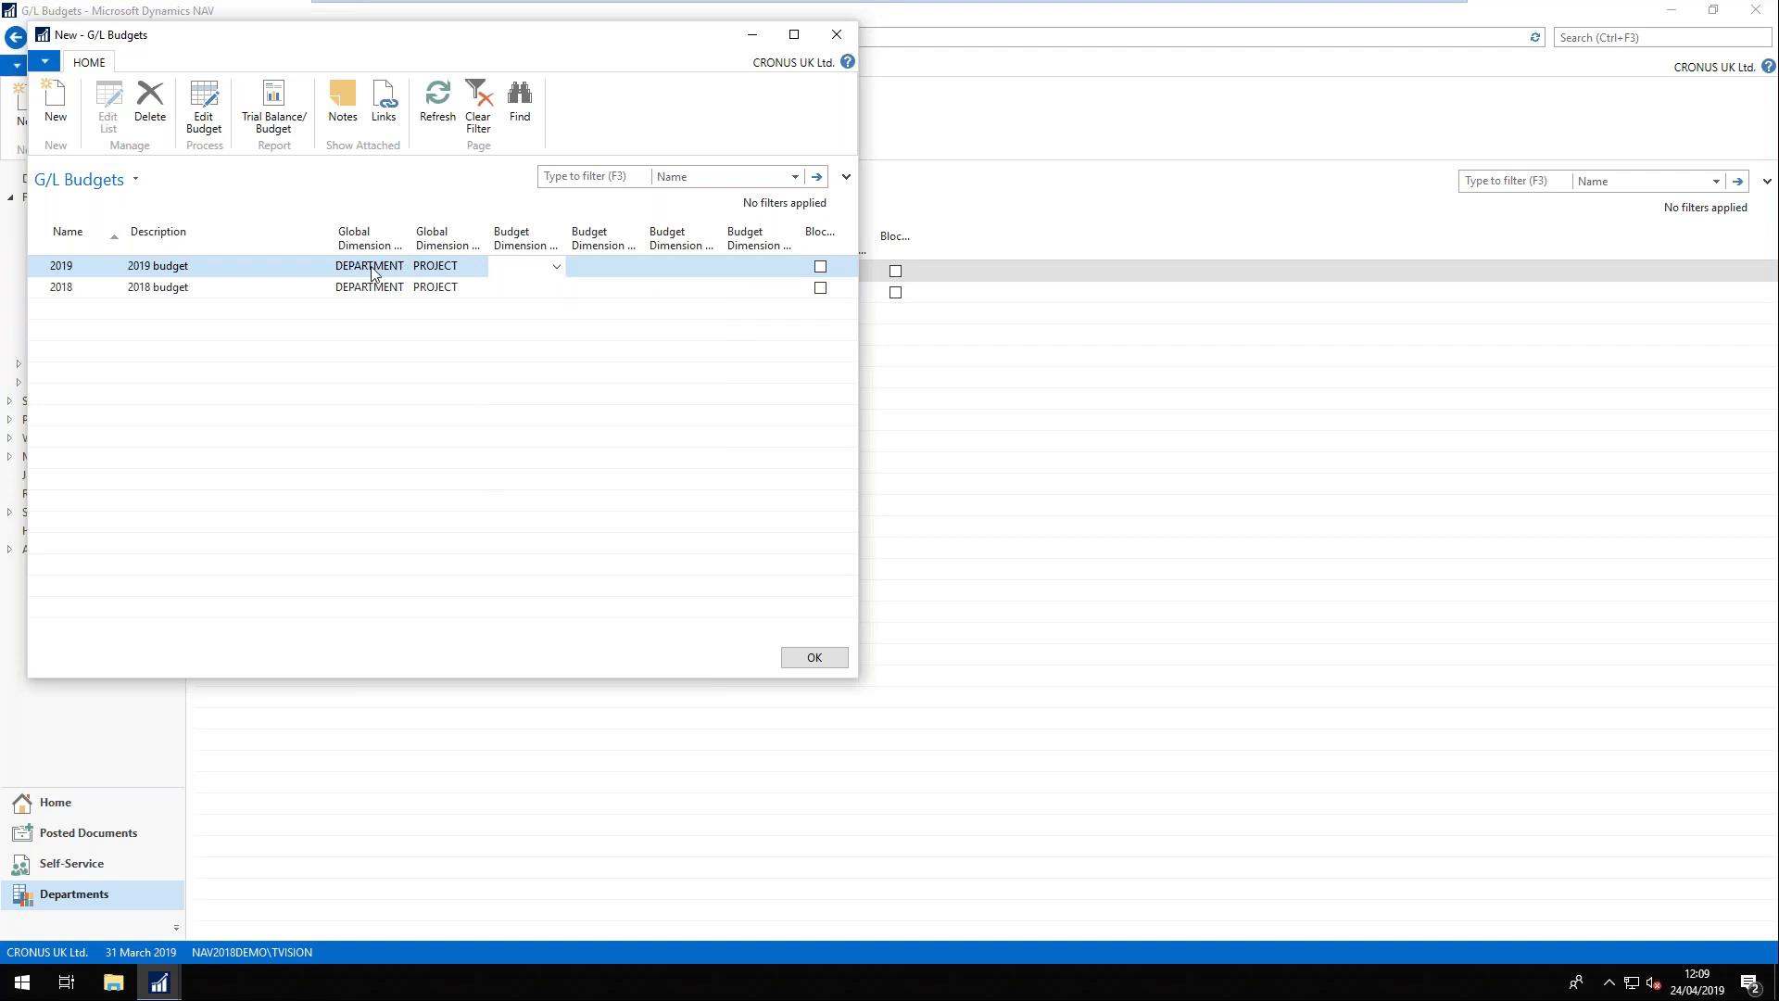
left_click(469, 270)
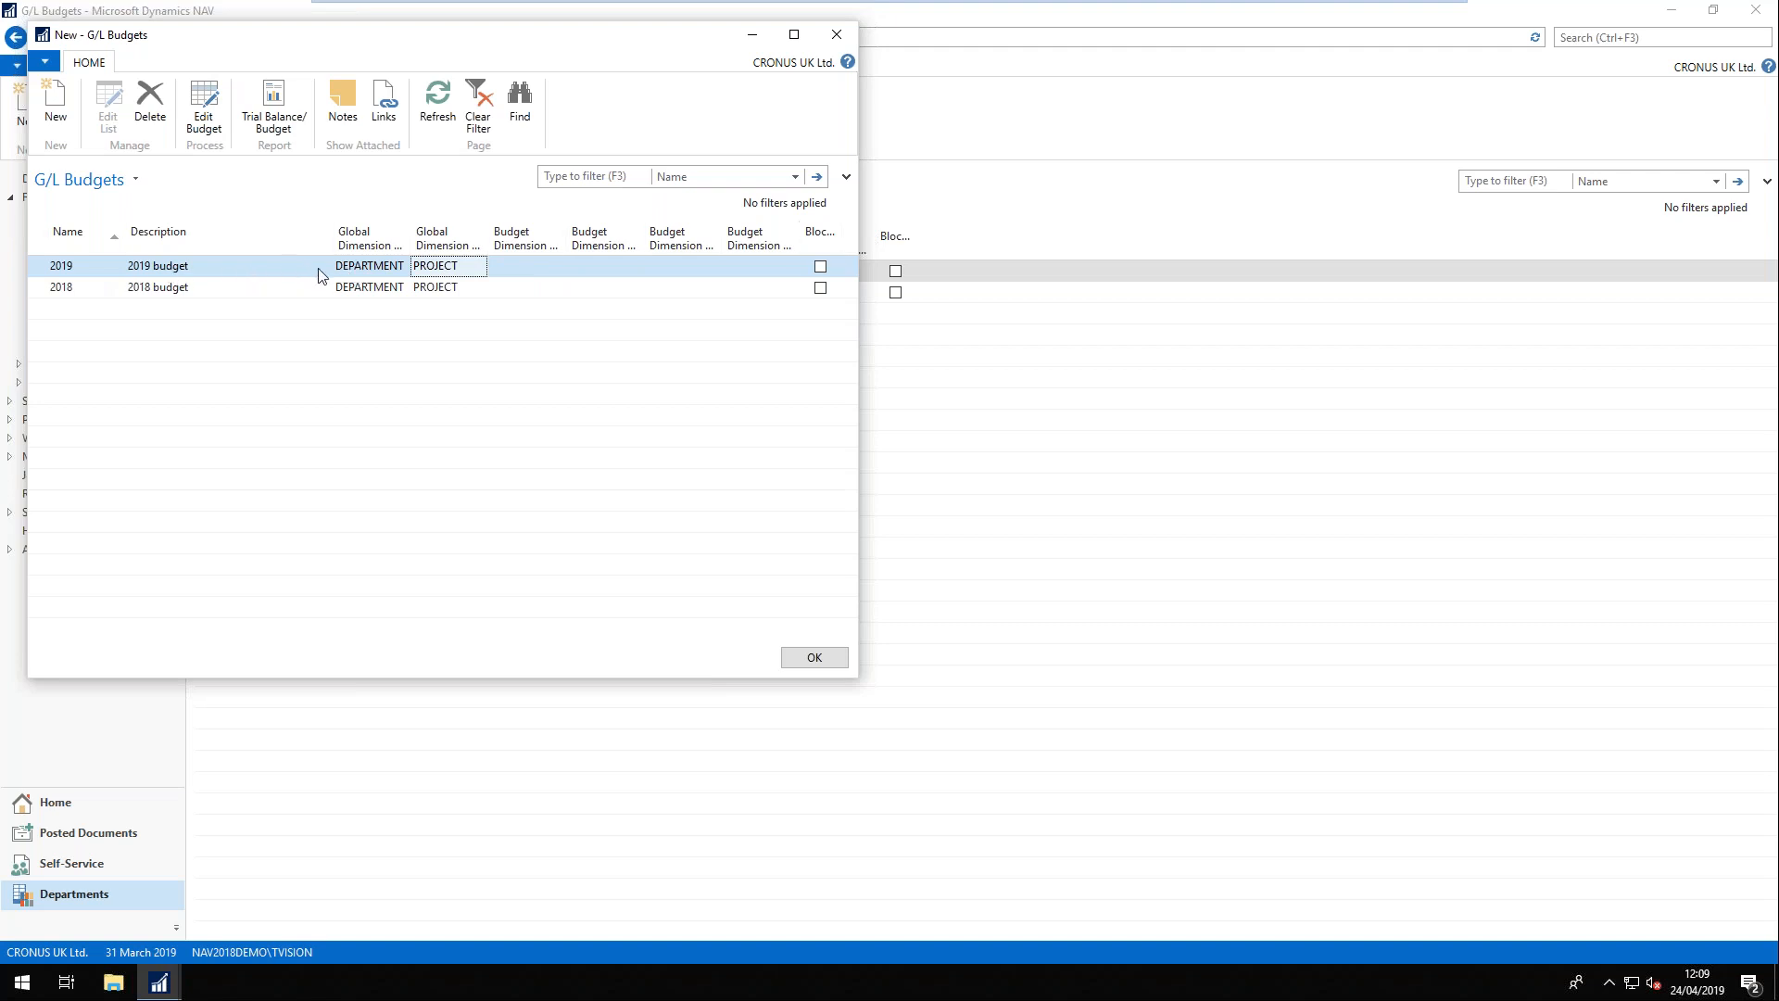
- Mark the 2018 budget as blocked and finish editing the budget list
left_click(820, 290)
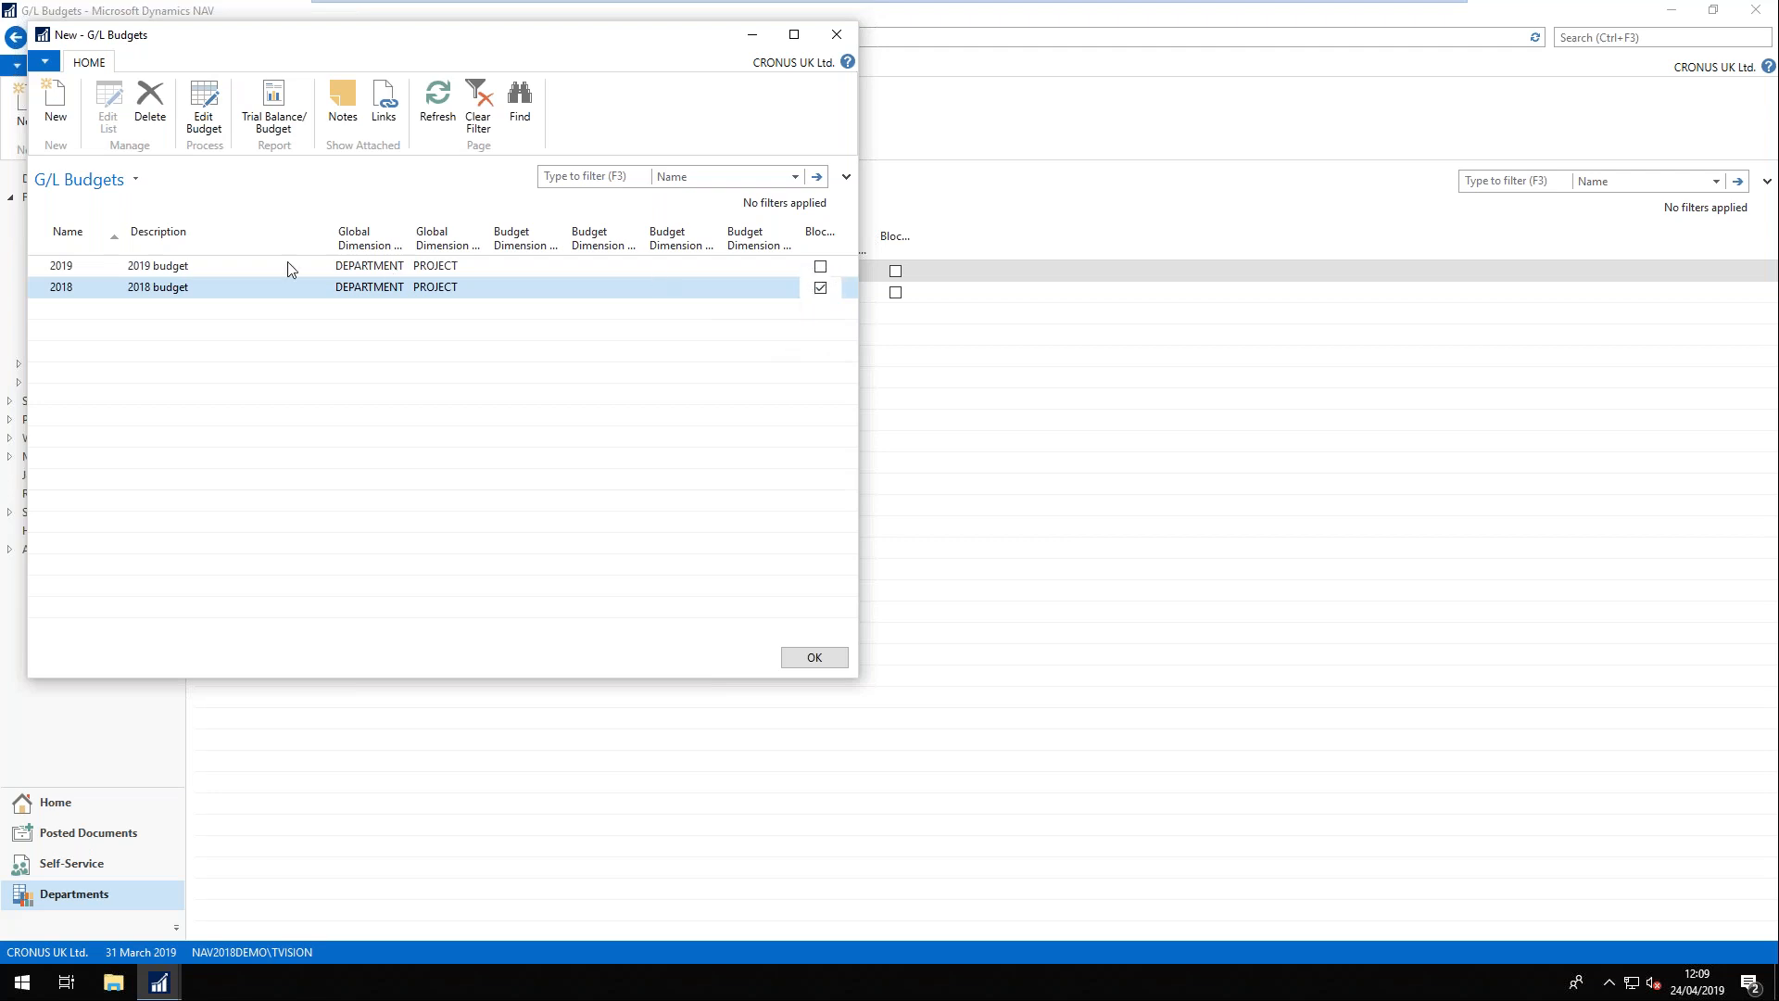
left_click(37, 265)
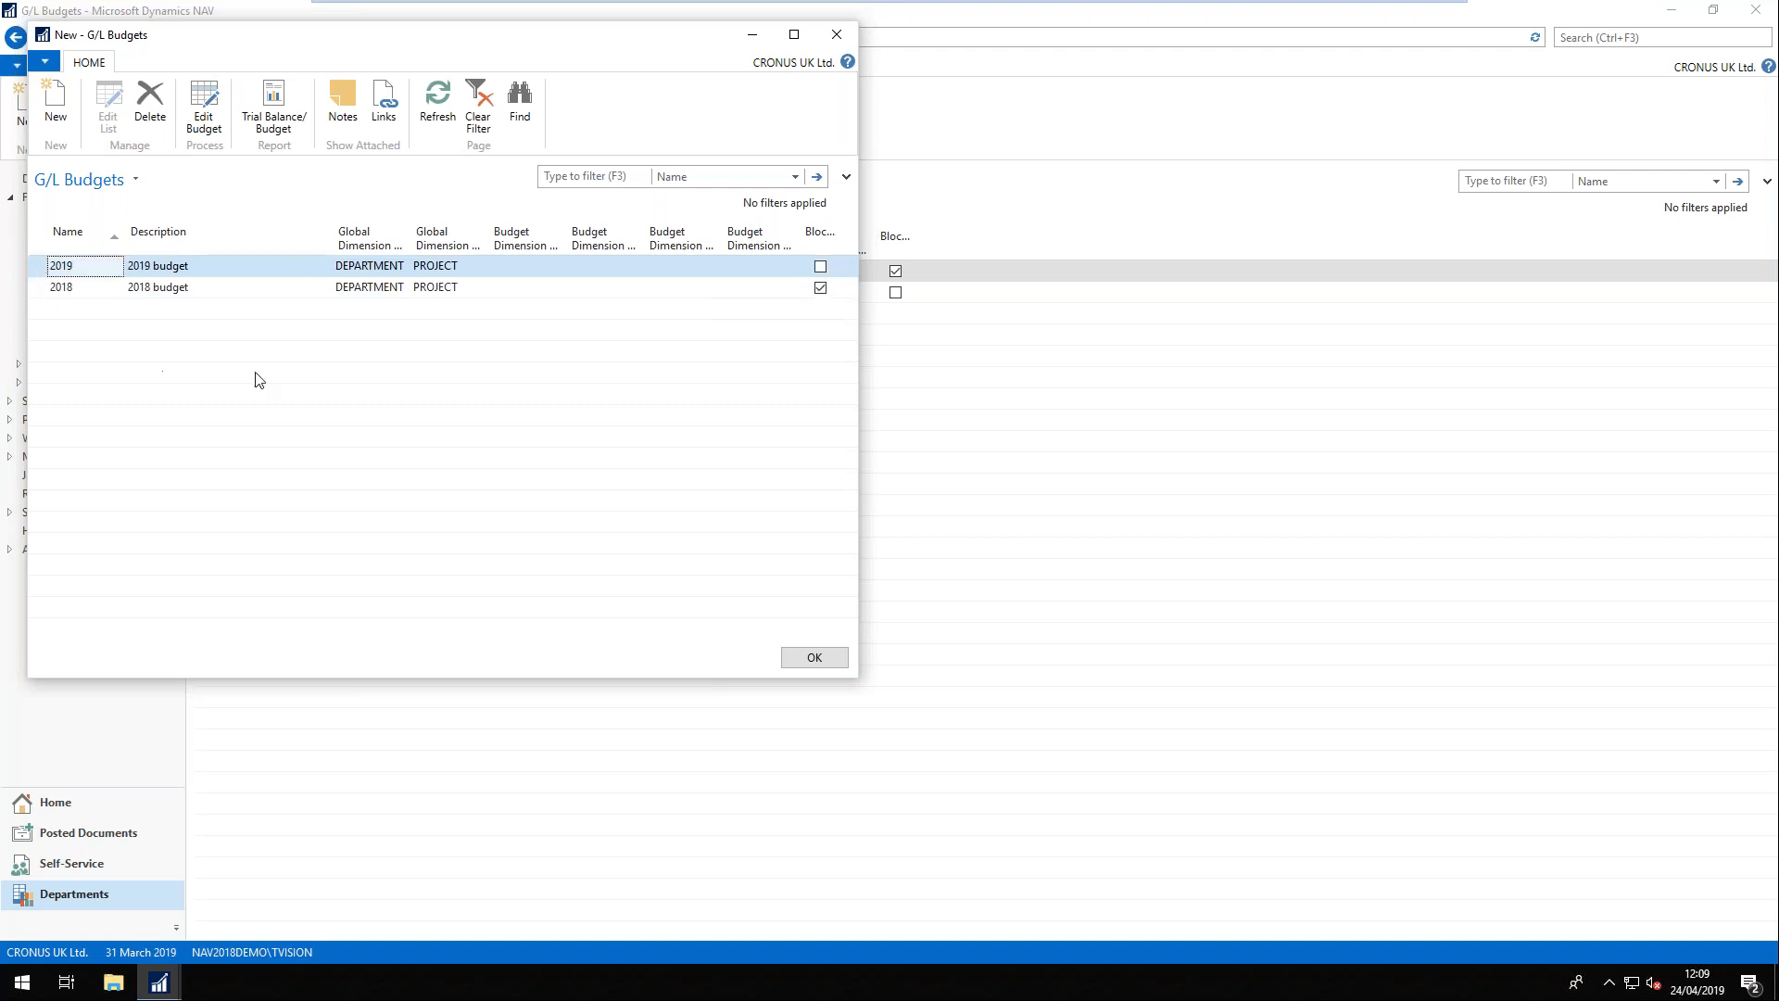
left_click(818, 658)
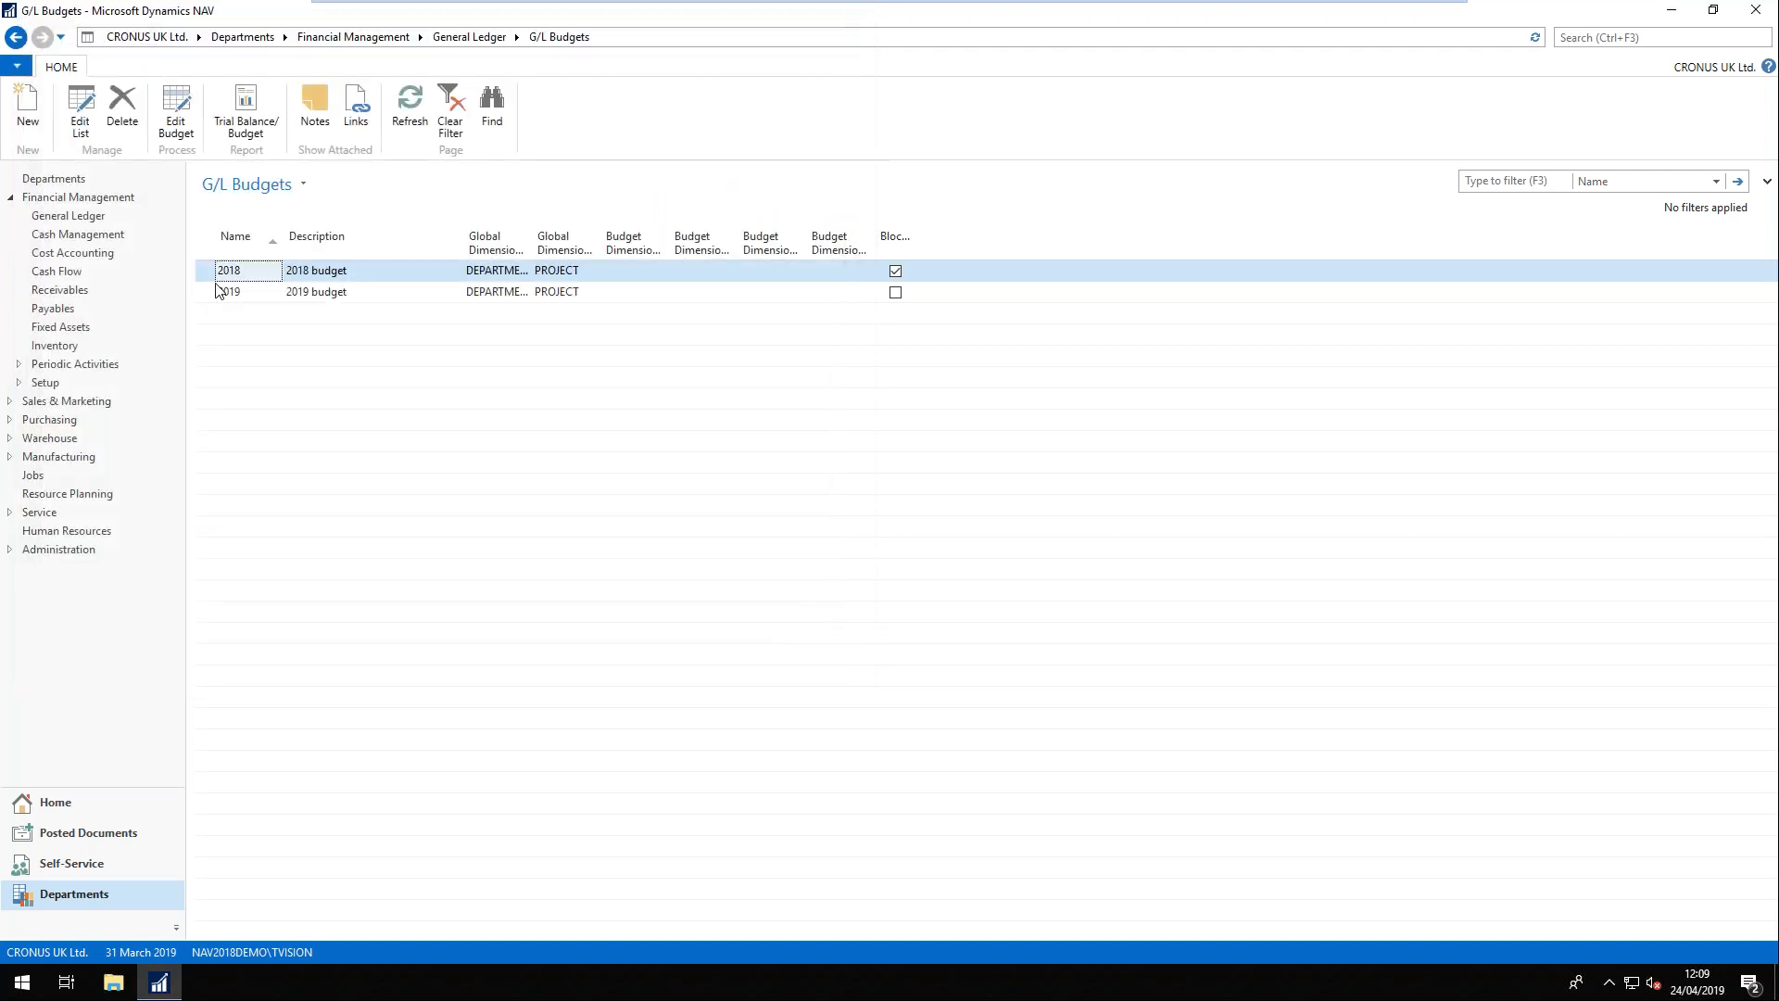
- Open the 2019 budget and check its Income/Balance G/L Account Filter options, keeping Income Statement
left_click(220, 294)
key("Return")
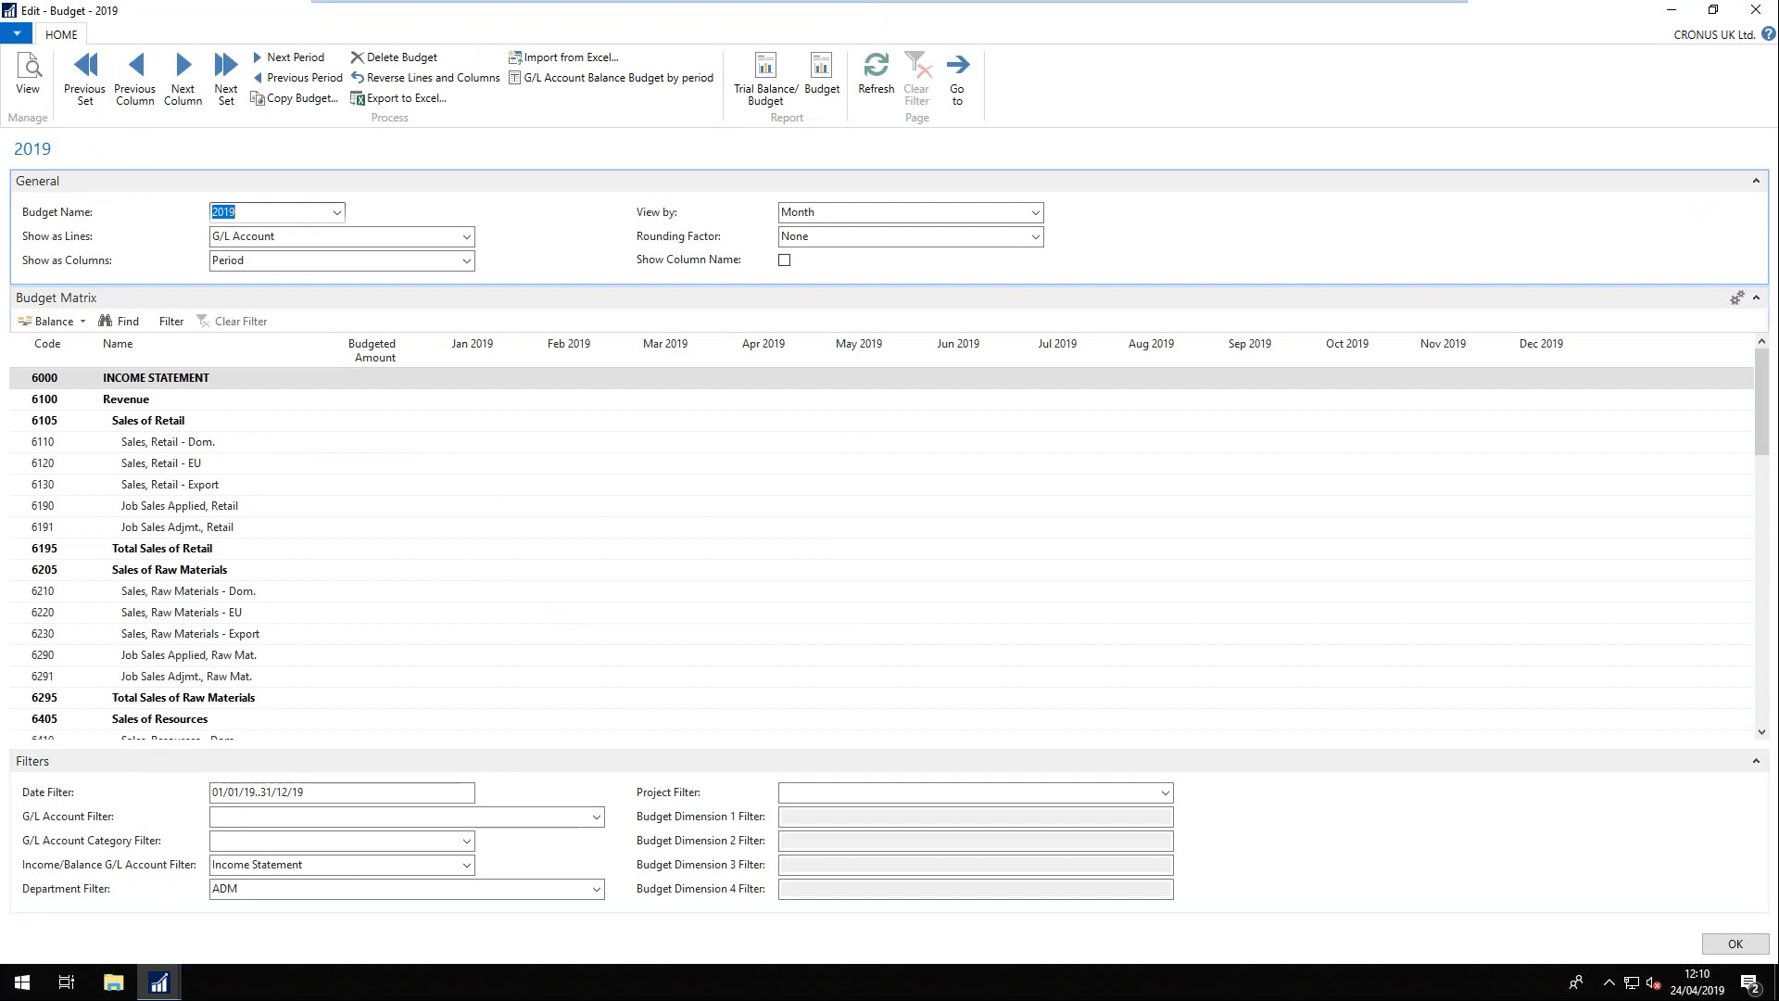
left_click(469, 867)
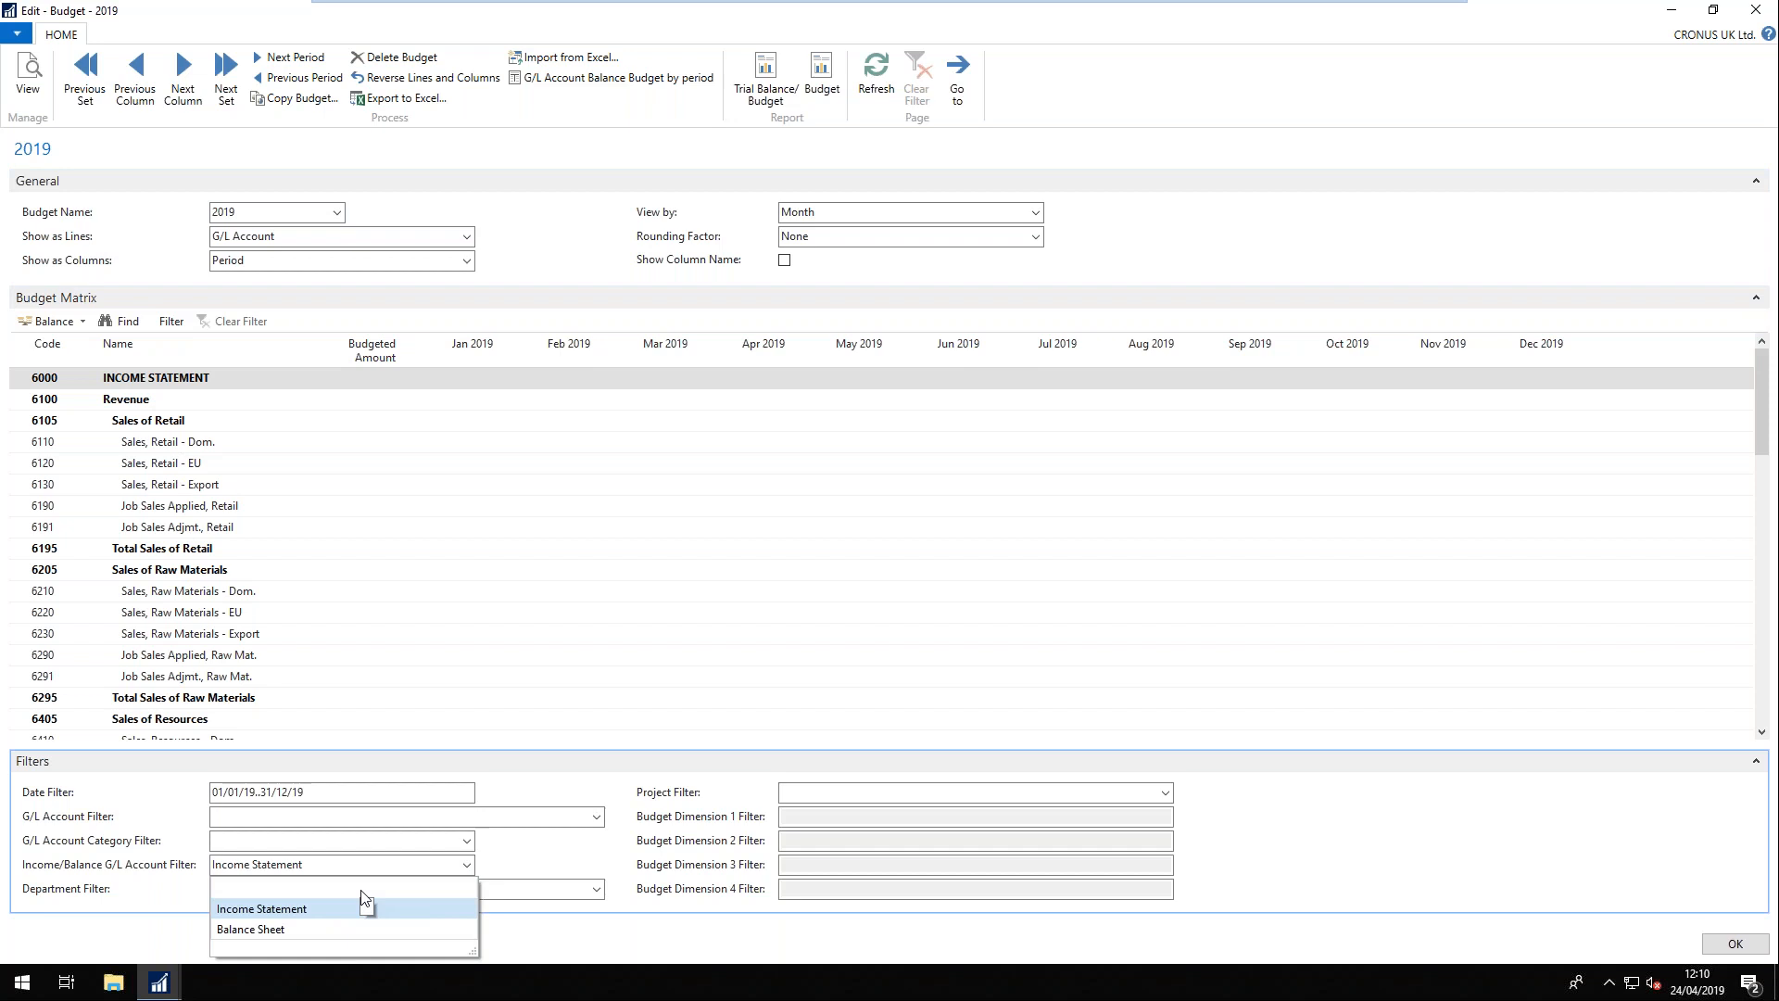
left_click(375, 866)
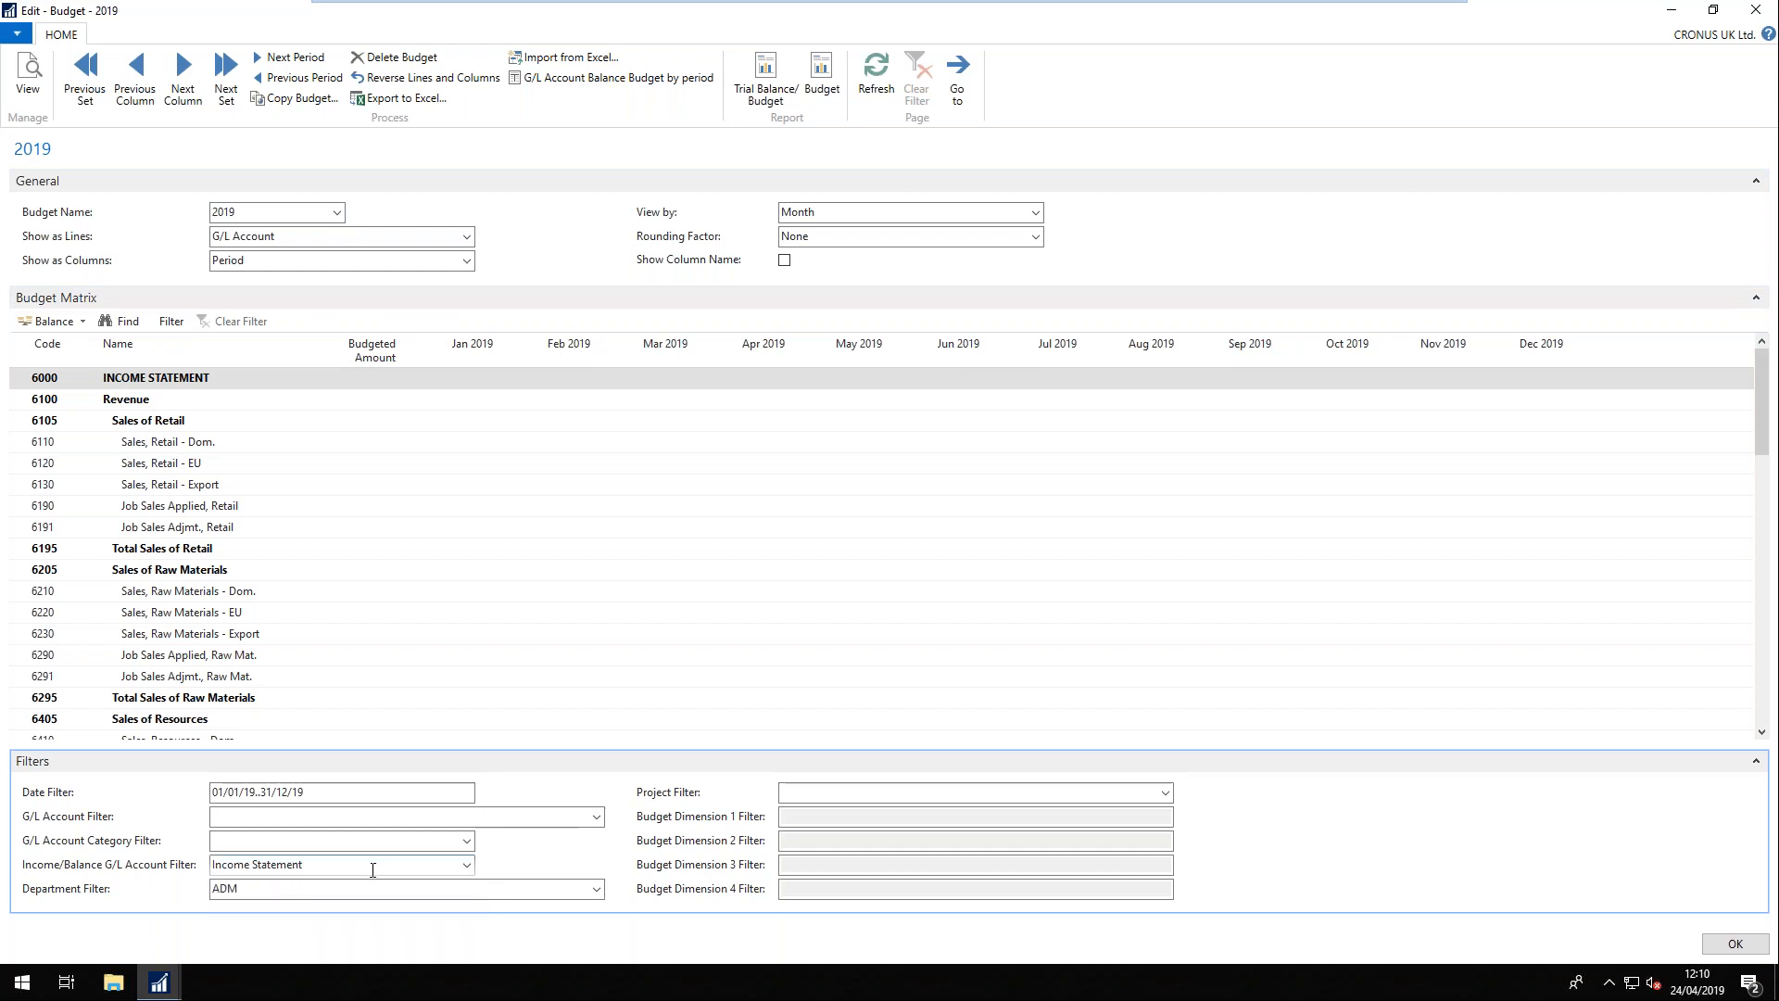
left_click(367, 867)
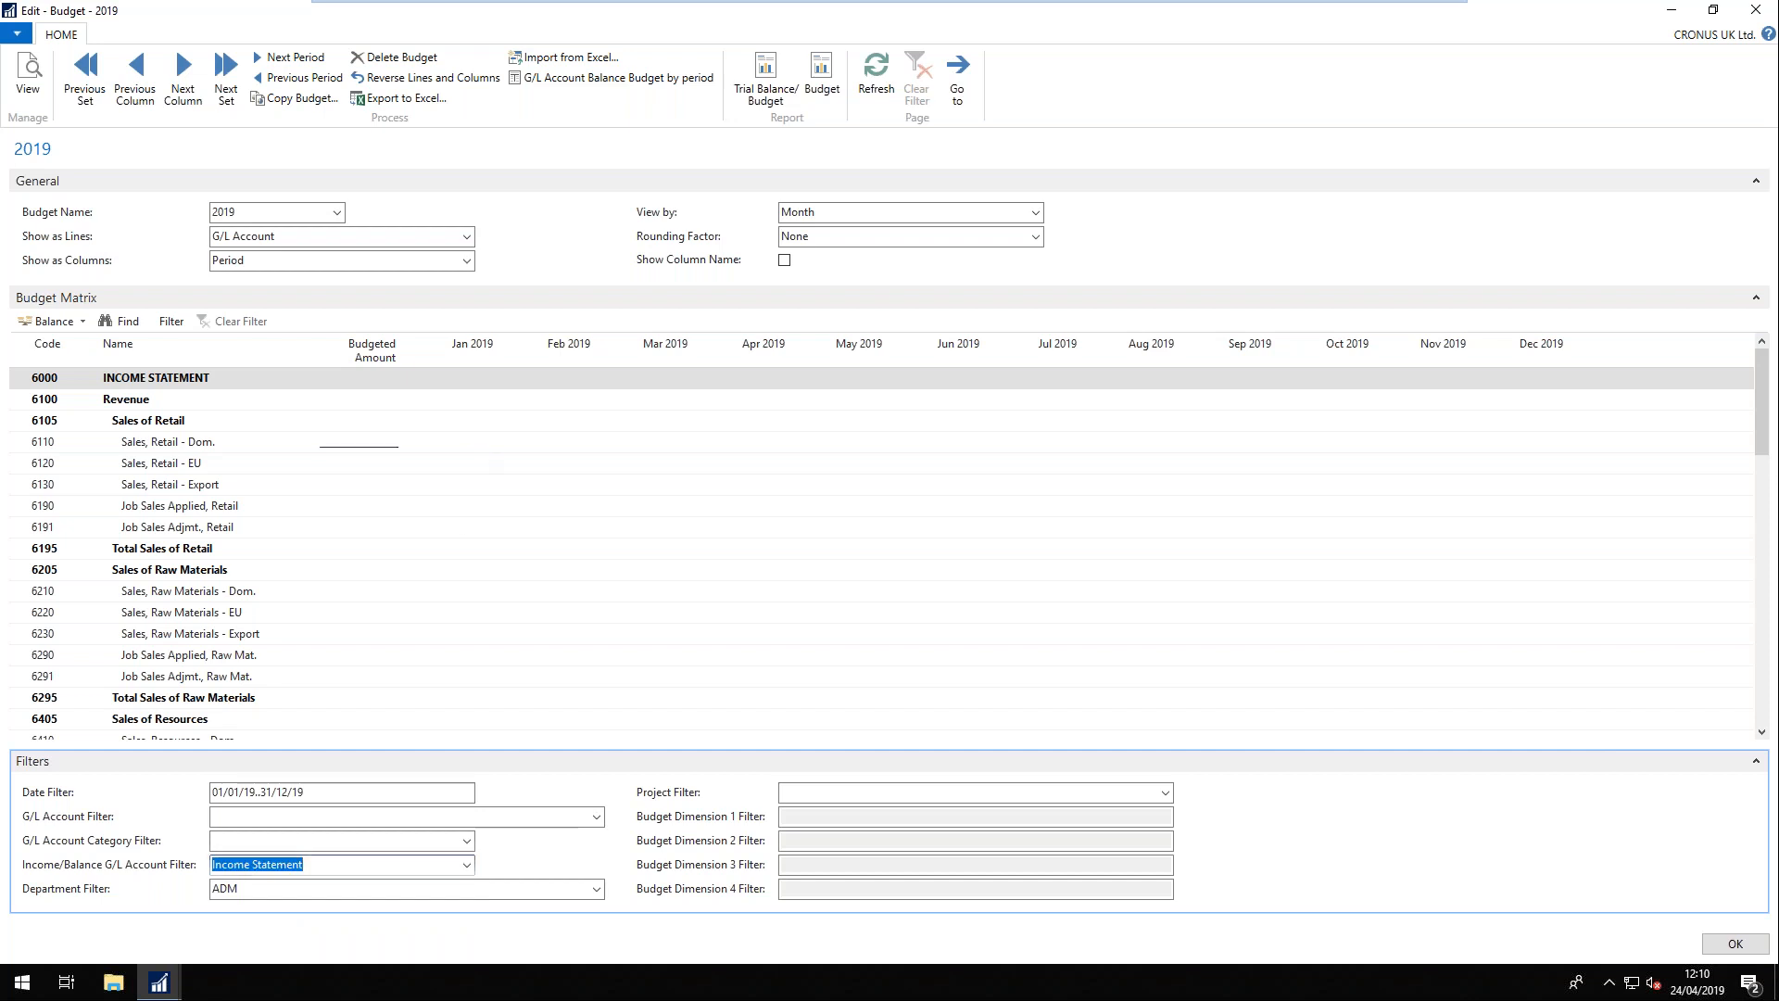
- Enter a budget amount of 100 for Office Supplies (account 8210) in January 2019
scroll(396, 441, "down", 15)
scroll(458, 519, "down", 15)
scroll(458, 537, "down", 6)
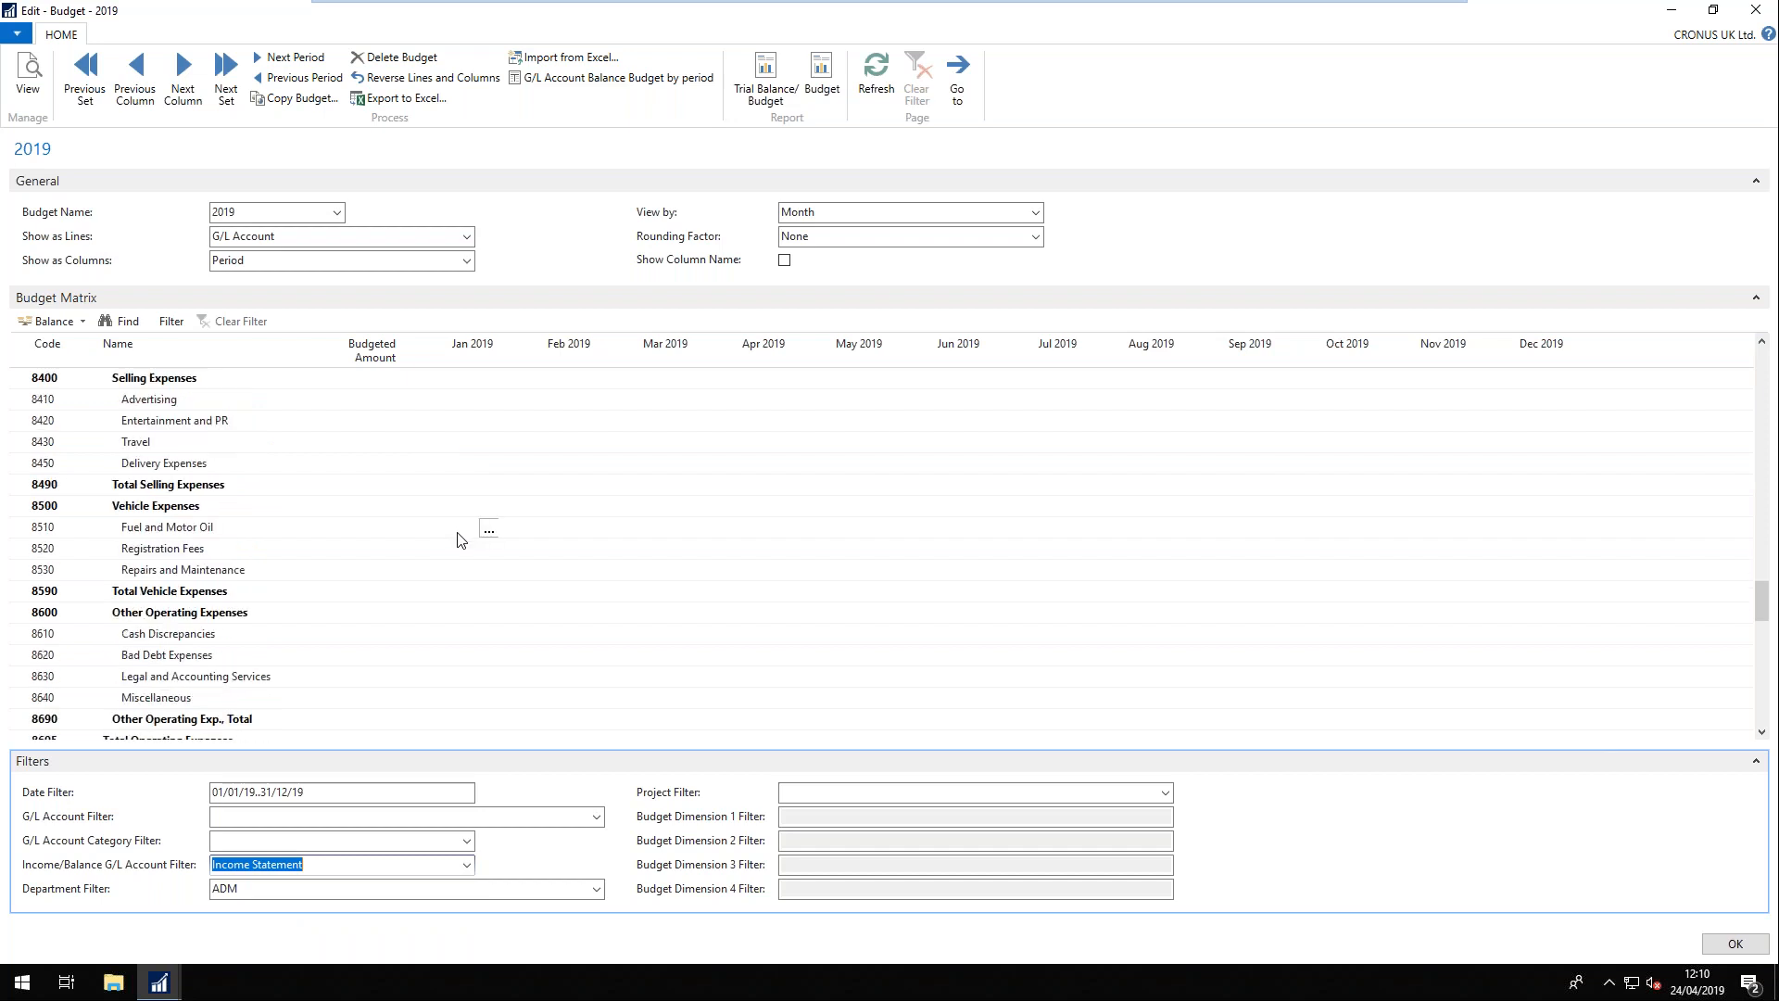
scroll(501, 547, "down", 6)
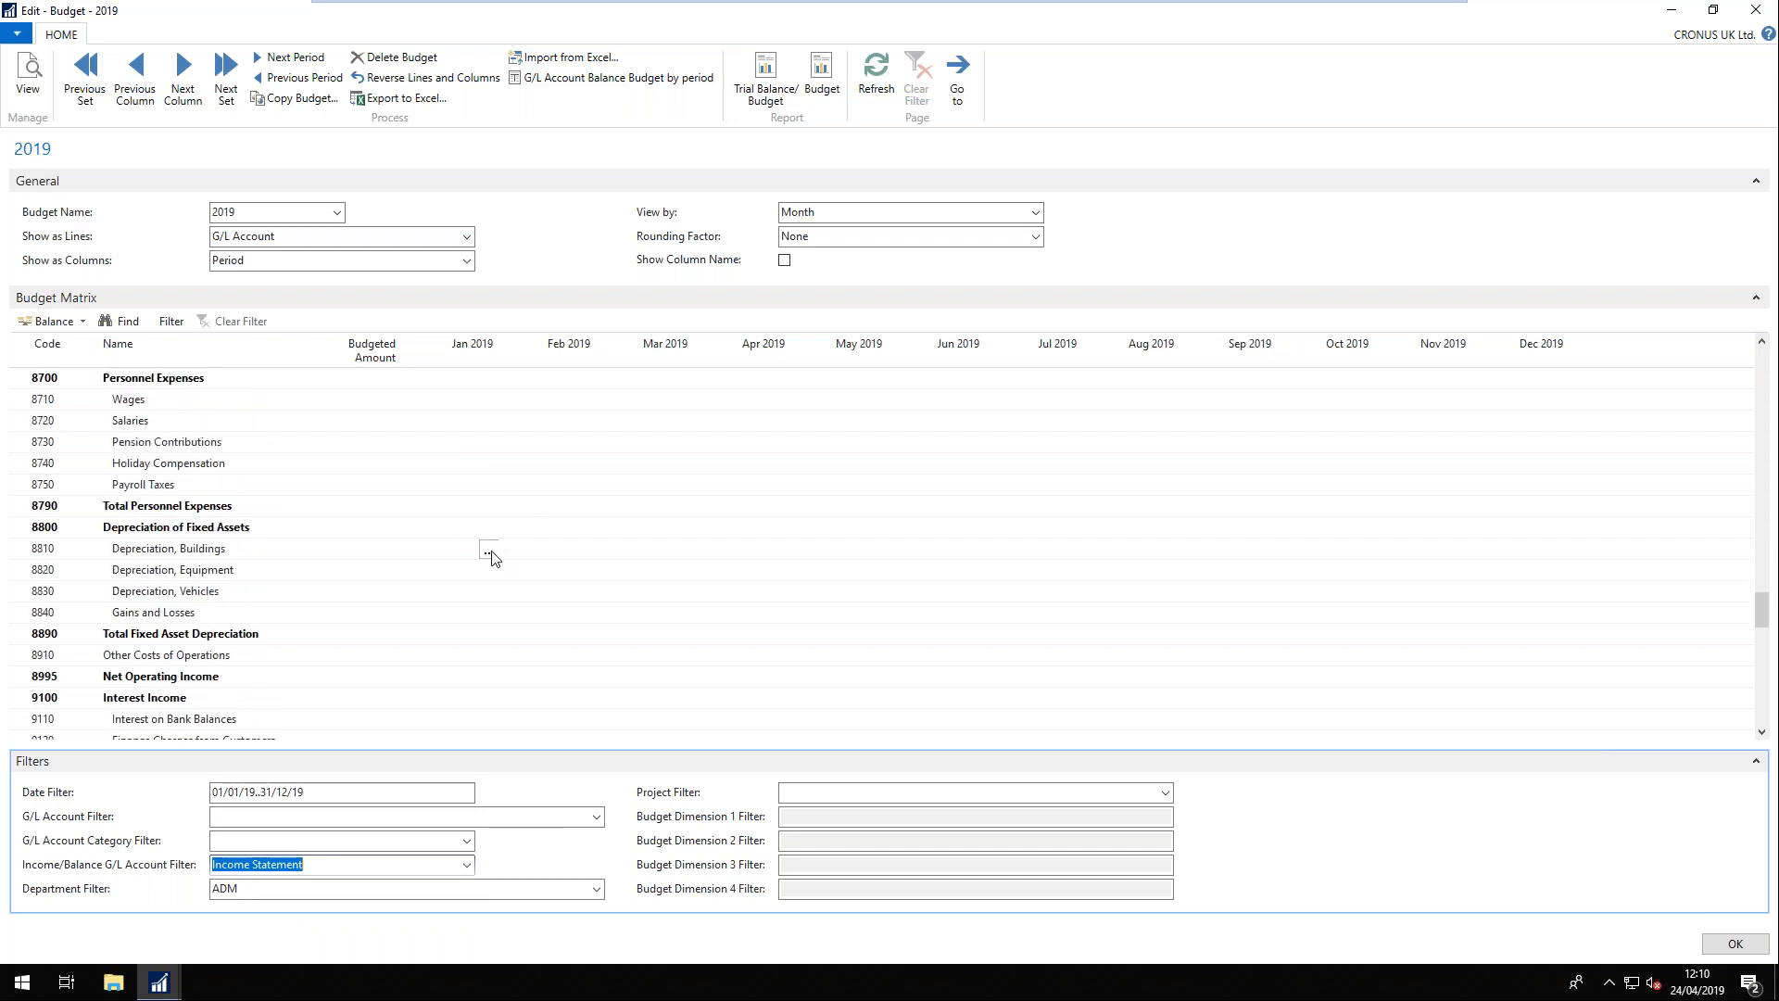
scroll(349, 548, "up", 6)
scroll(343, 542, "up", 4)
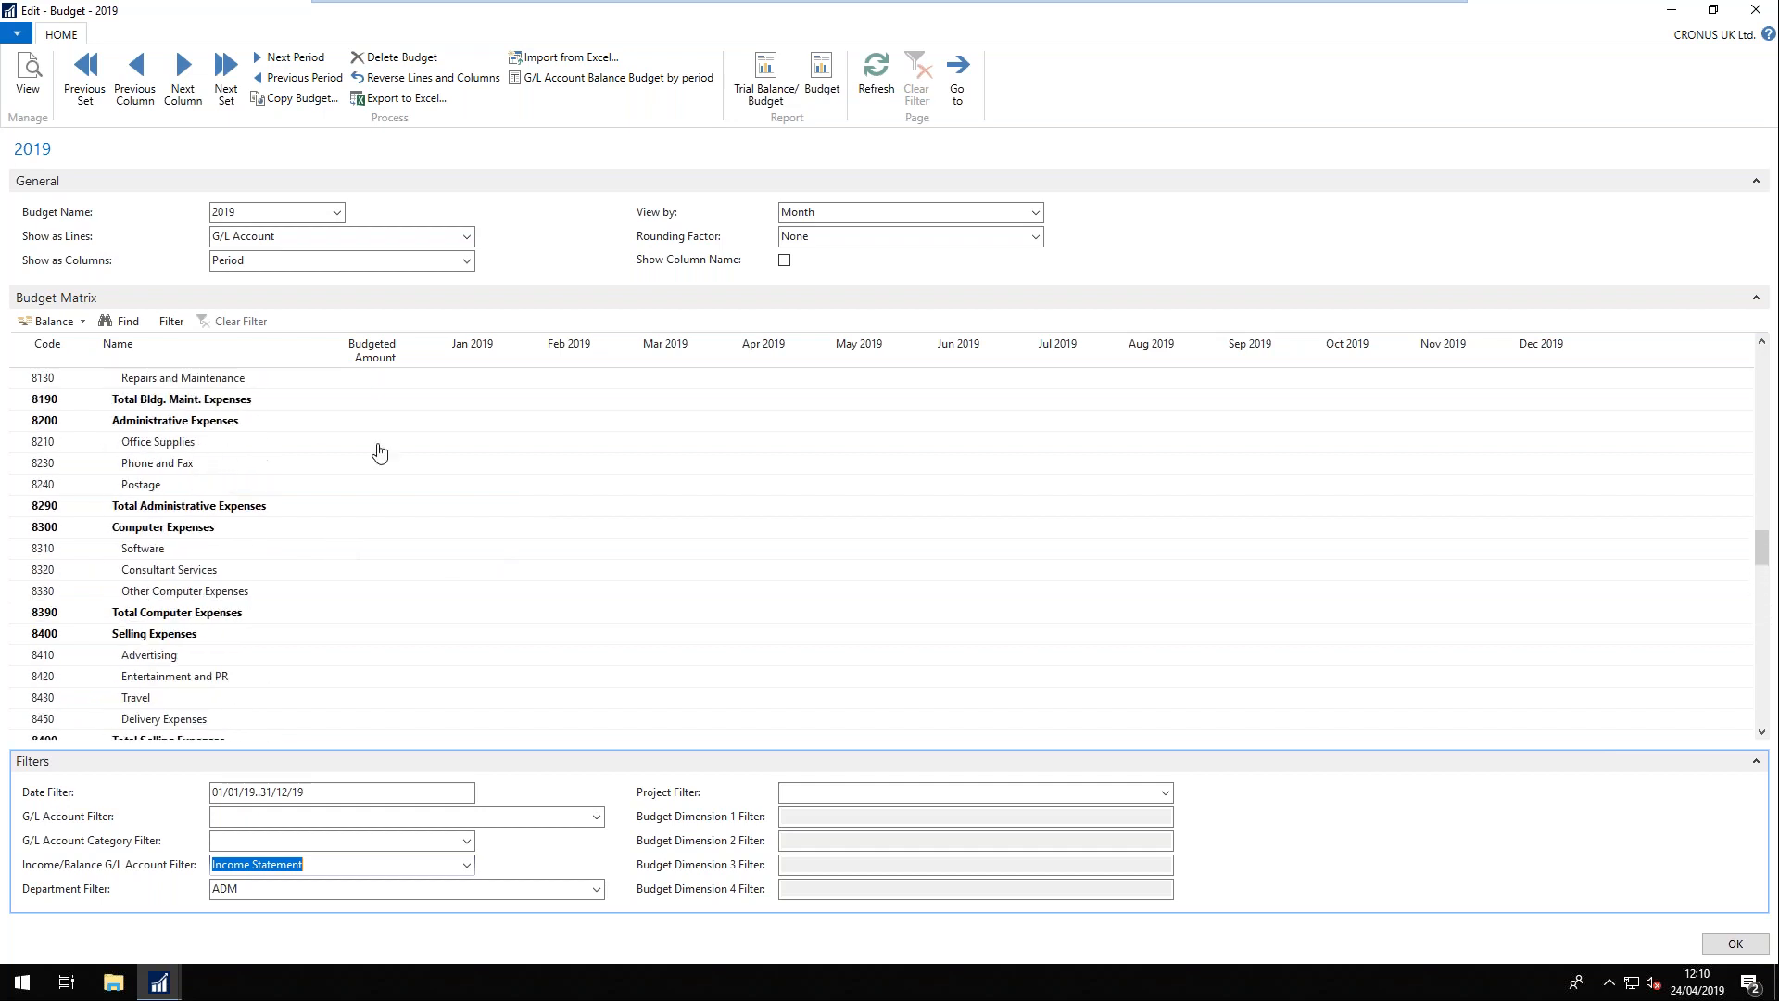
mouse_move(460, 443)
left_click(466, 445)
type("100")
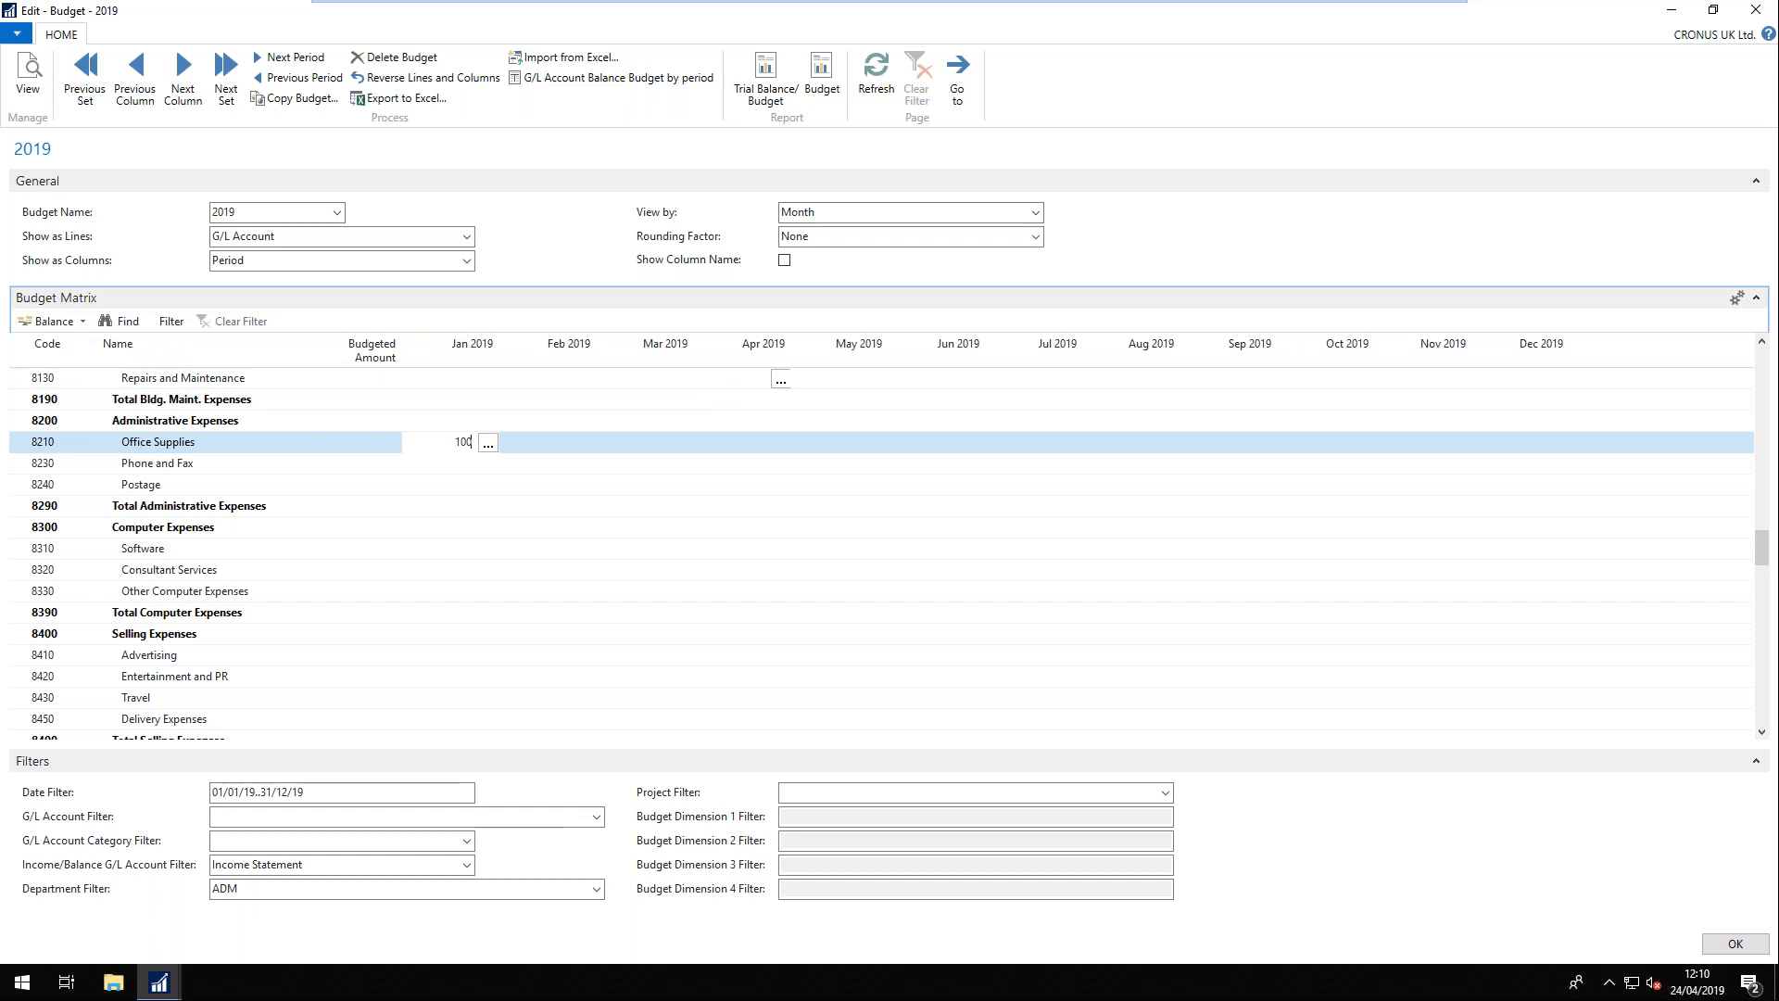
key("Tab")
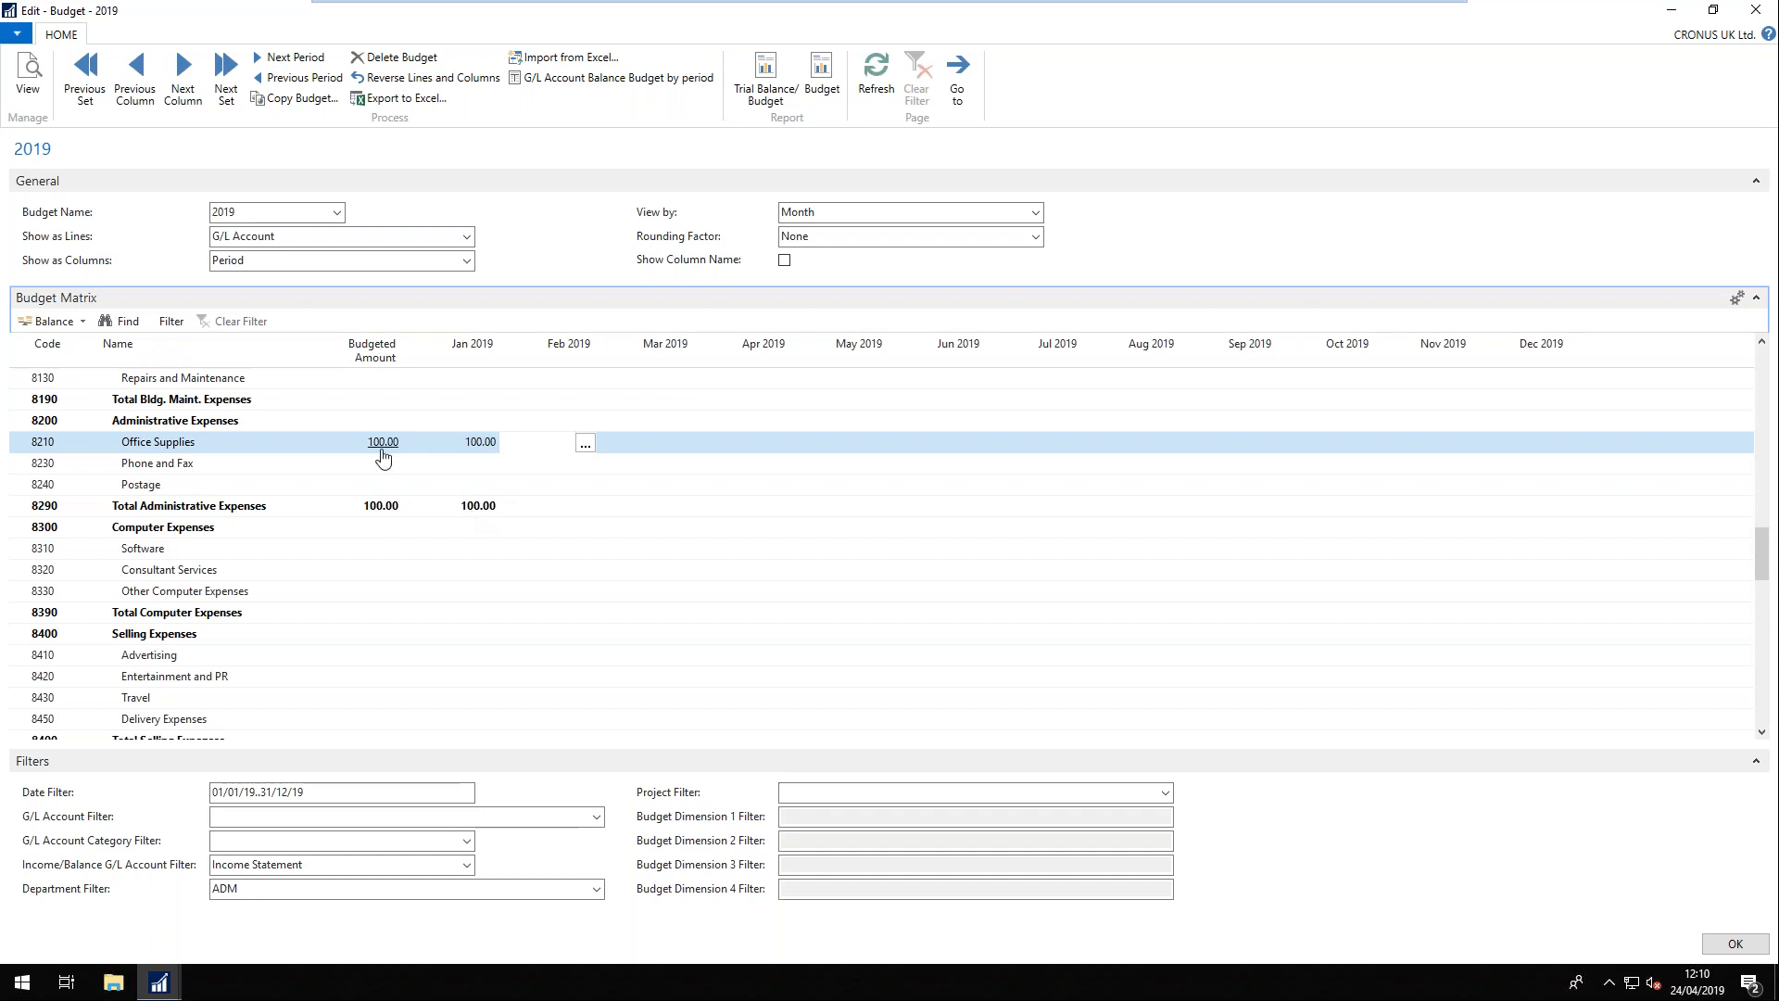
left_click(454, 443)
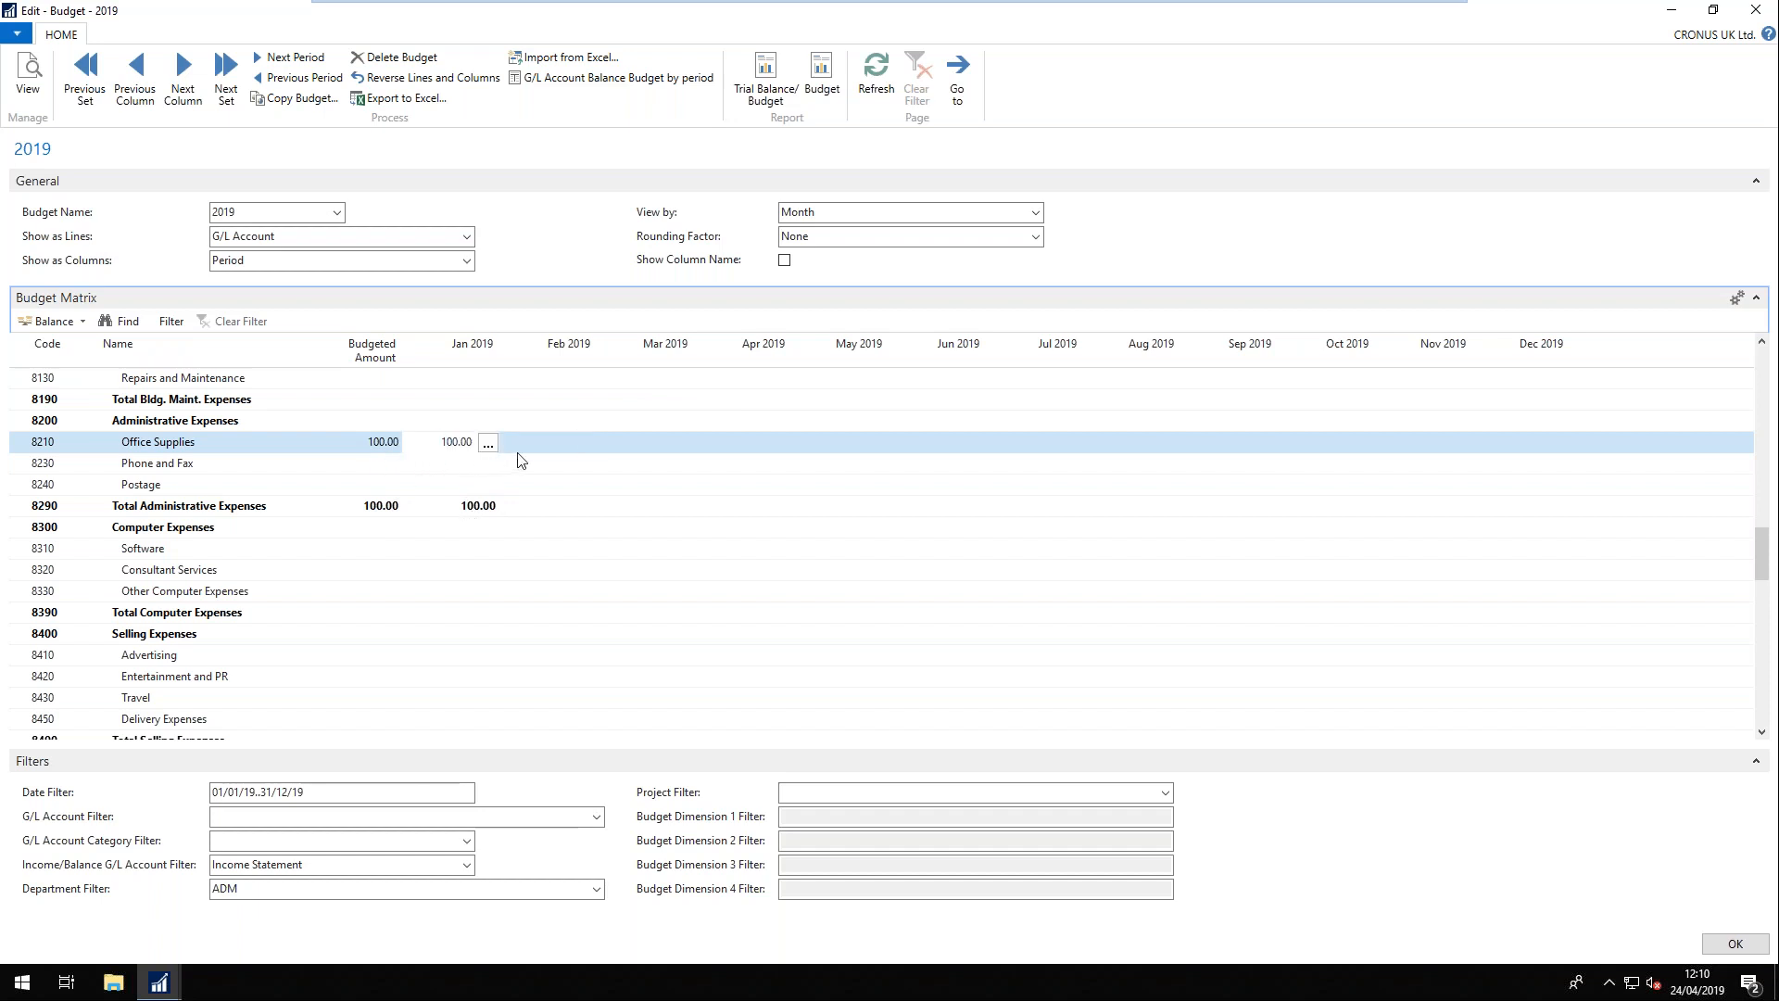
key("Tab")
key("Tab")
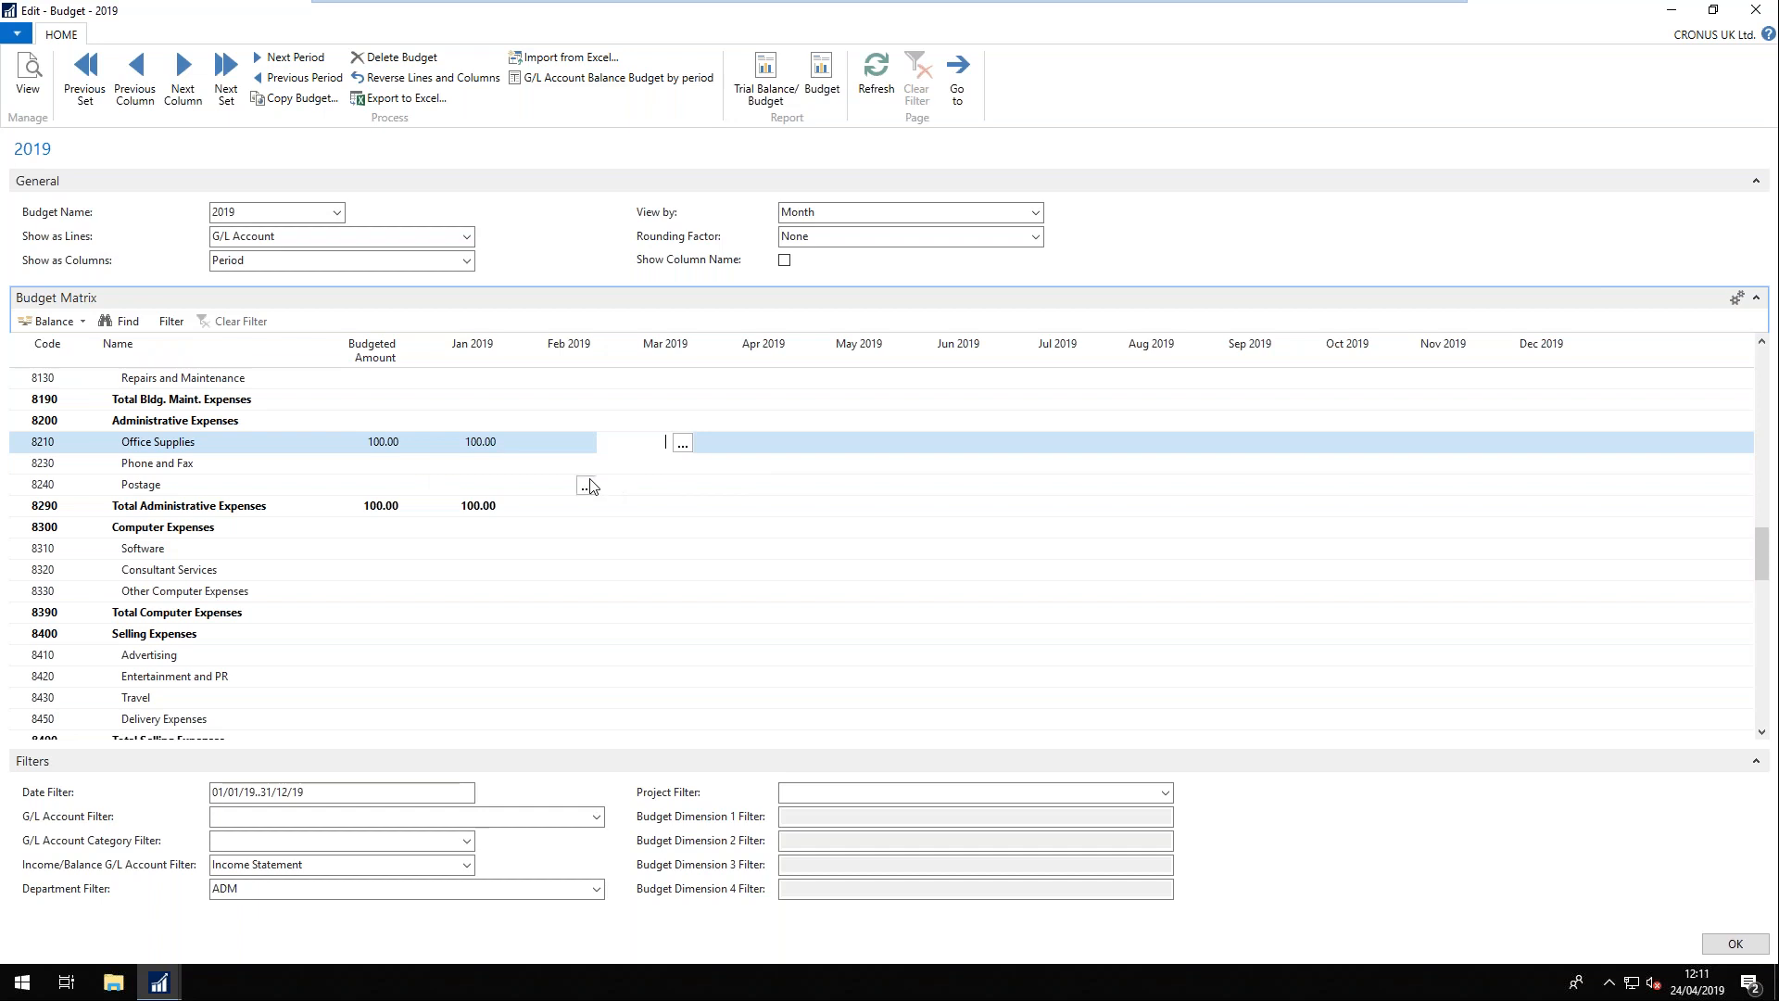
- Open the G/L budget entries behind the January 2019 Office Supplies amount, delete the entry and return to the budget
left_click(489, 447)
left_click(473, 450)
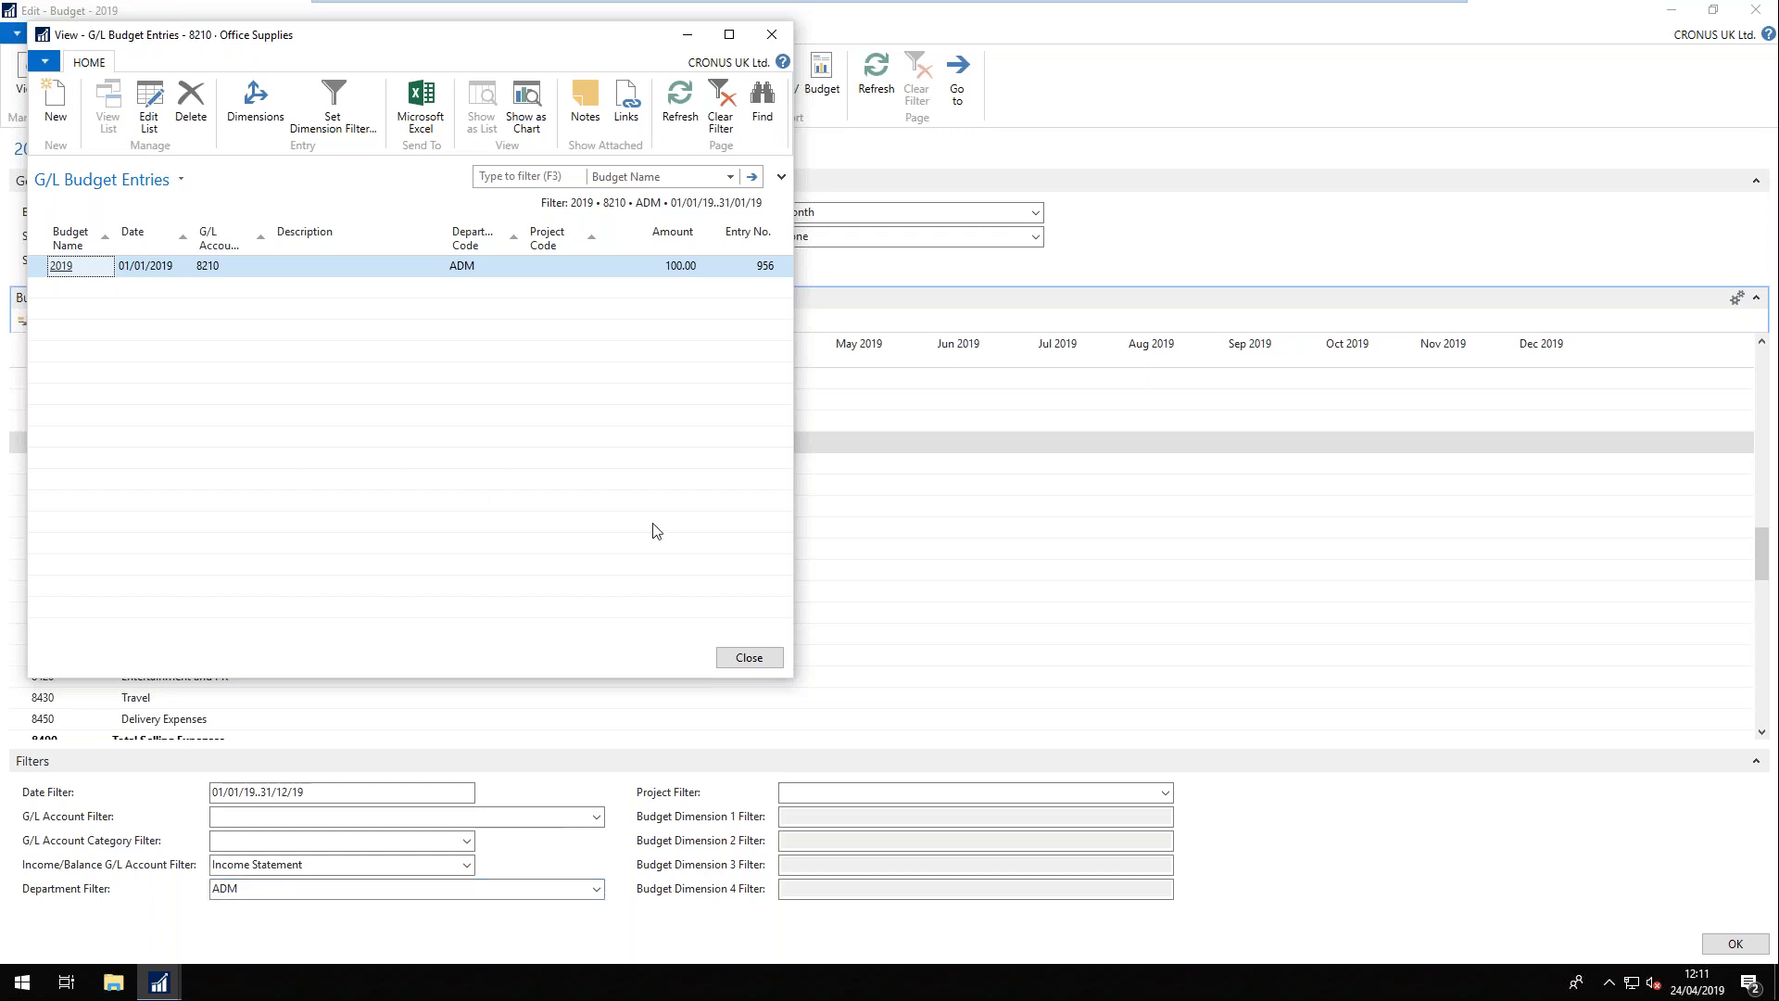
left_click(191, 107)
left_click(358, 386)
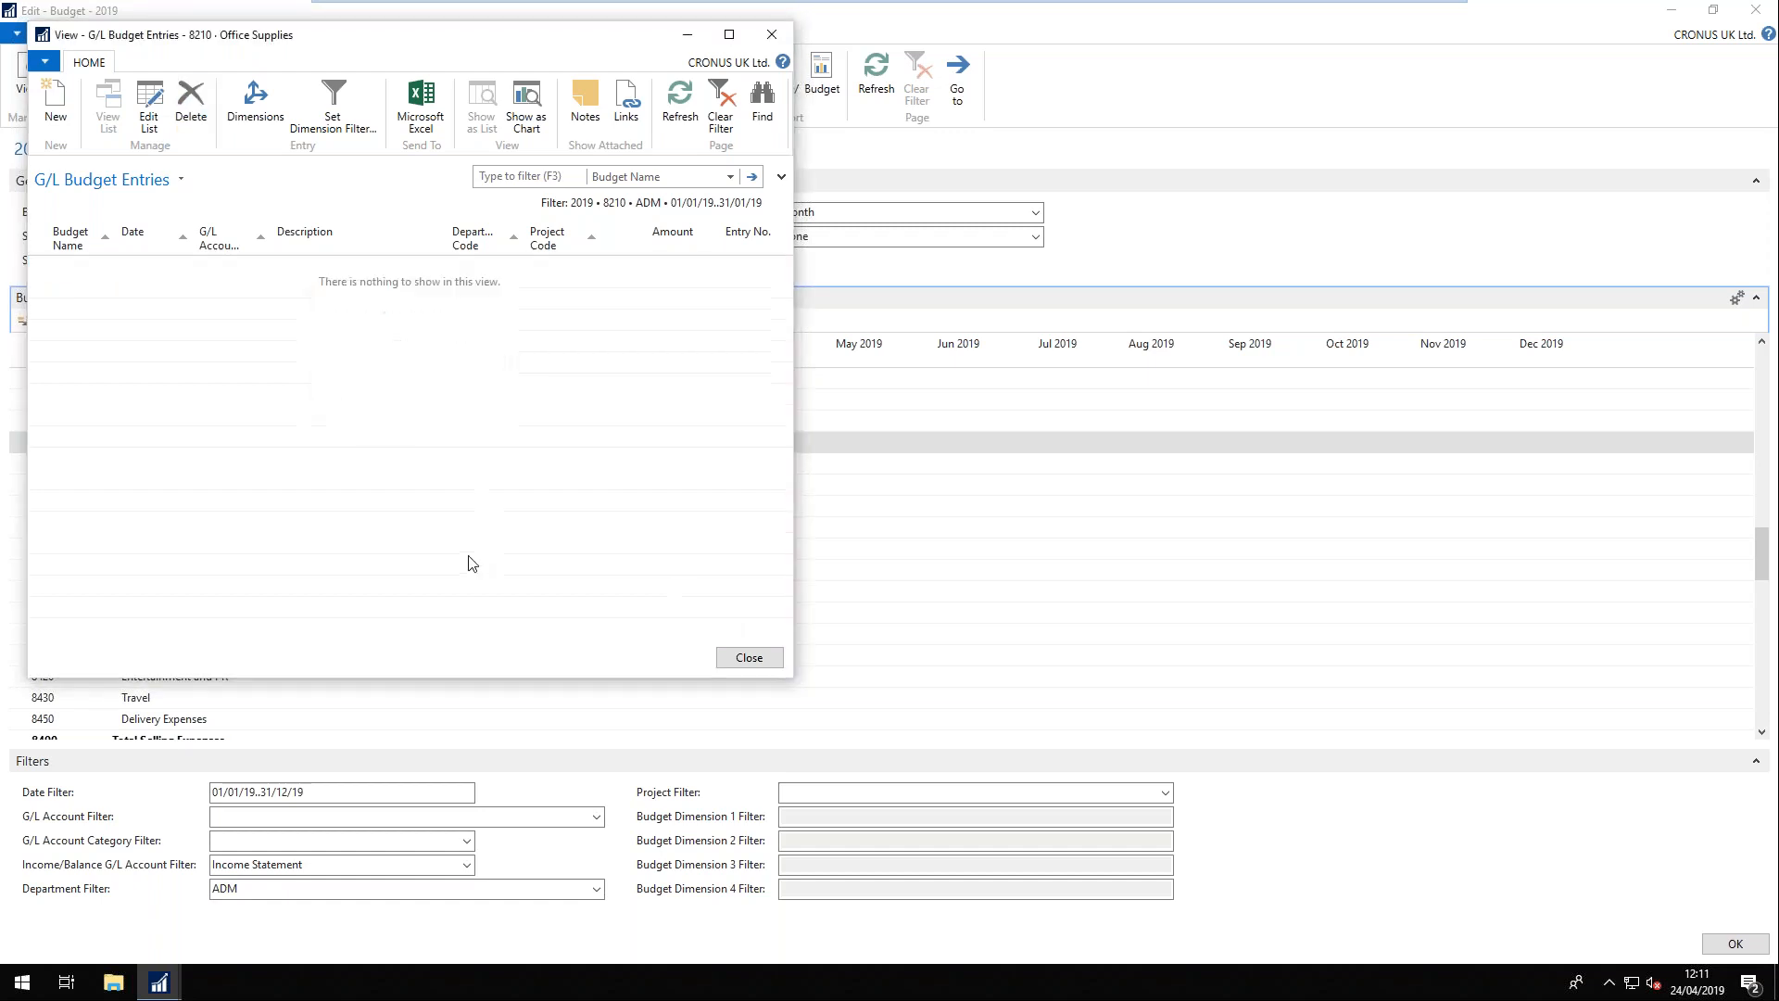
left_click(747, 658)
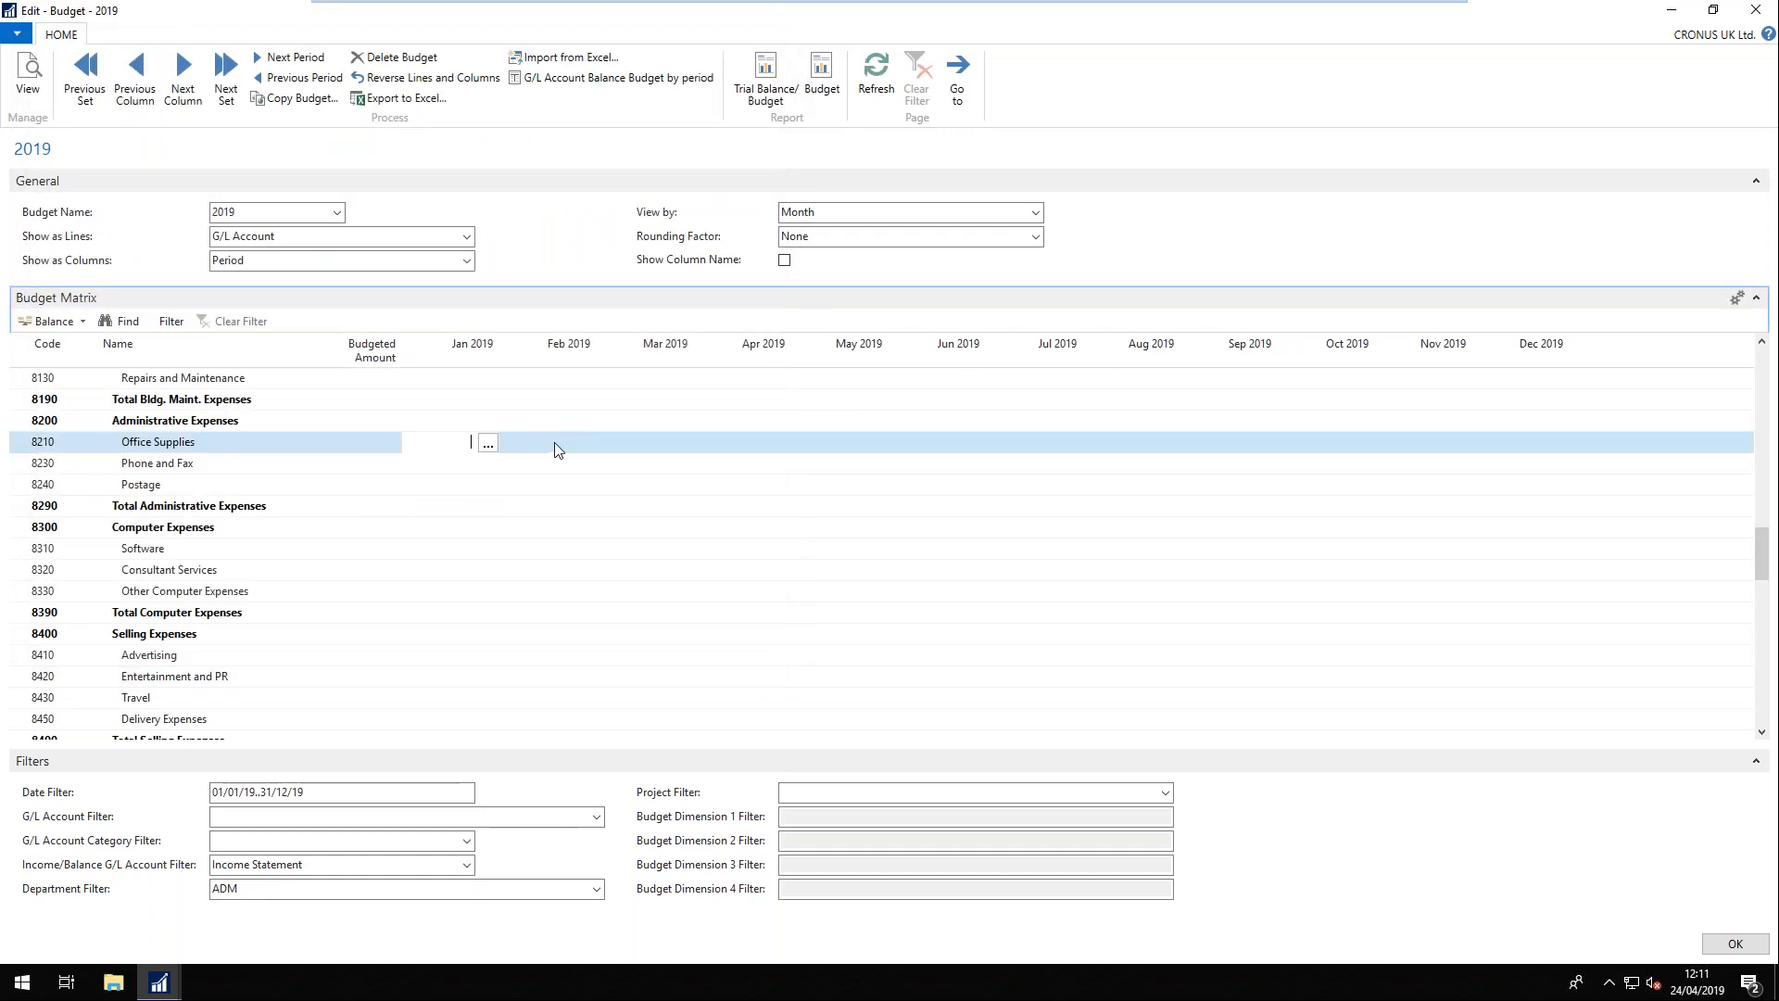
- Start copying into the 2019 budget and check the copy-from Source options, keeping G/L Entry
mouse_move(703, 446)
left_click(305, 100)
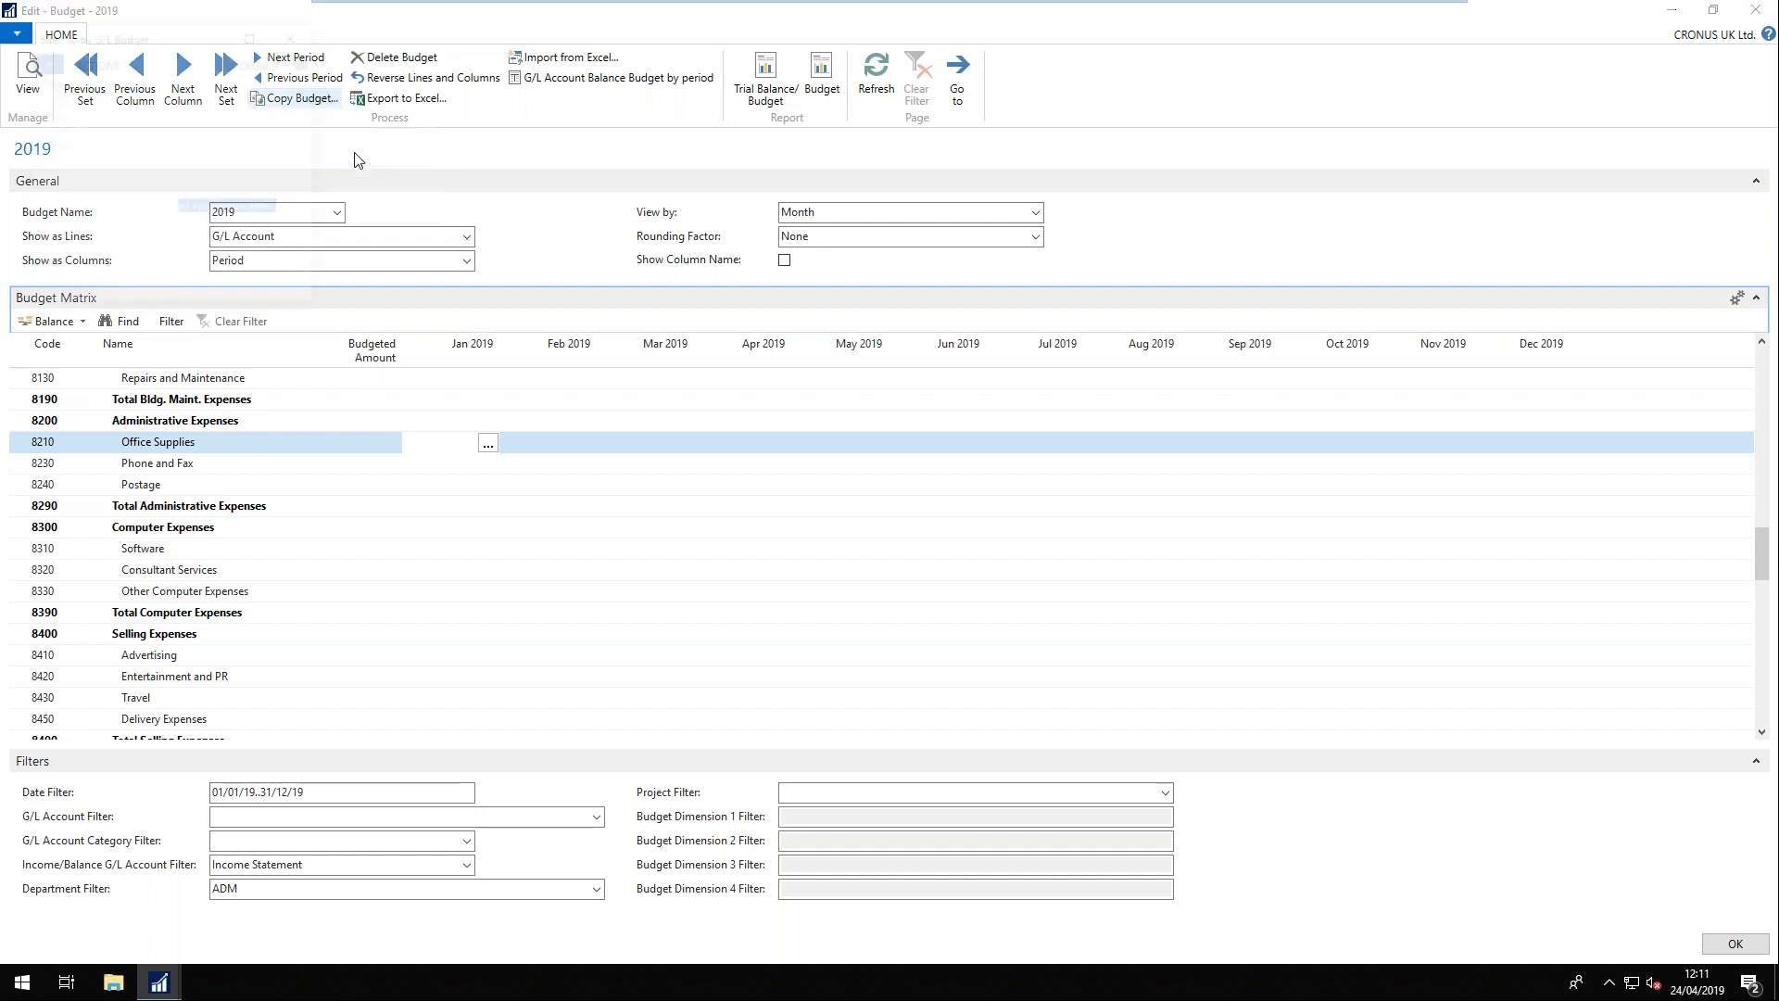
left_click_drag(311, 309, 723, 736)
left_click(704, 247)
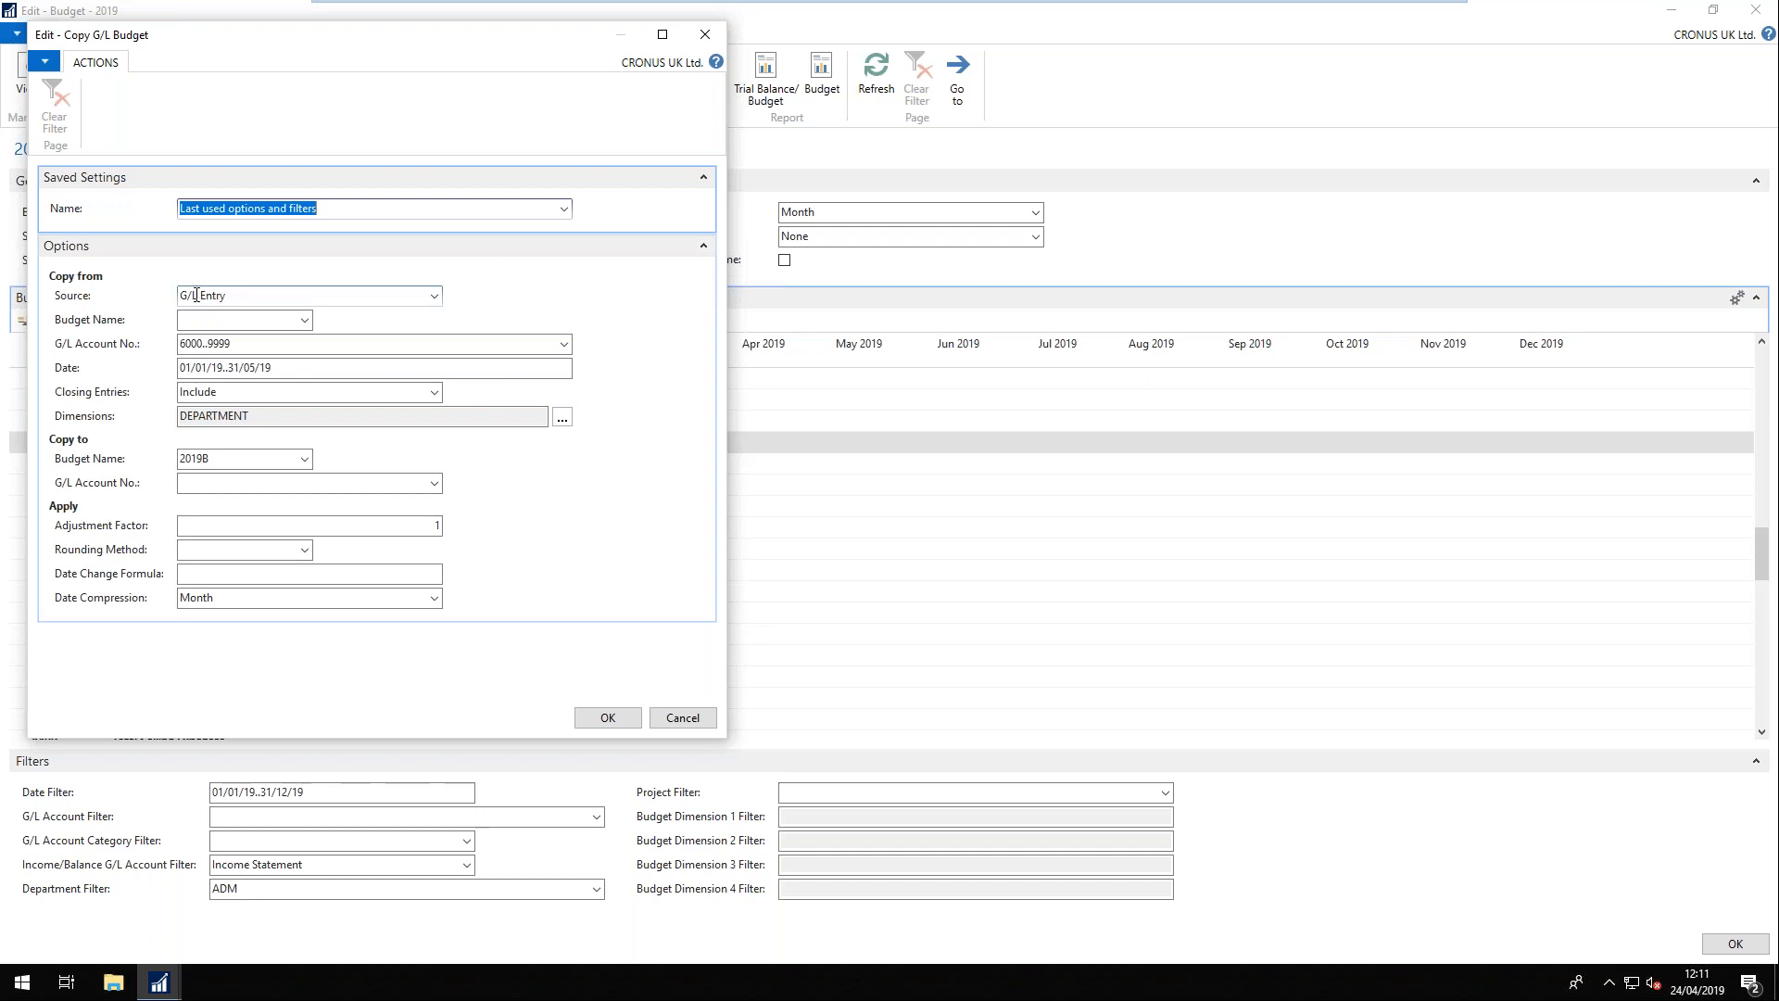
left_click(434, 296)
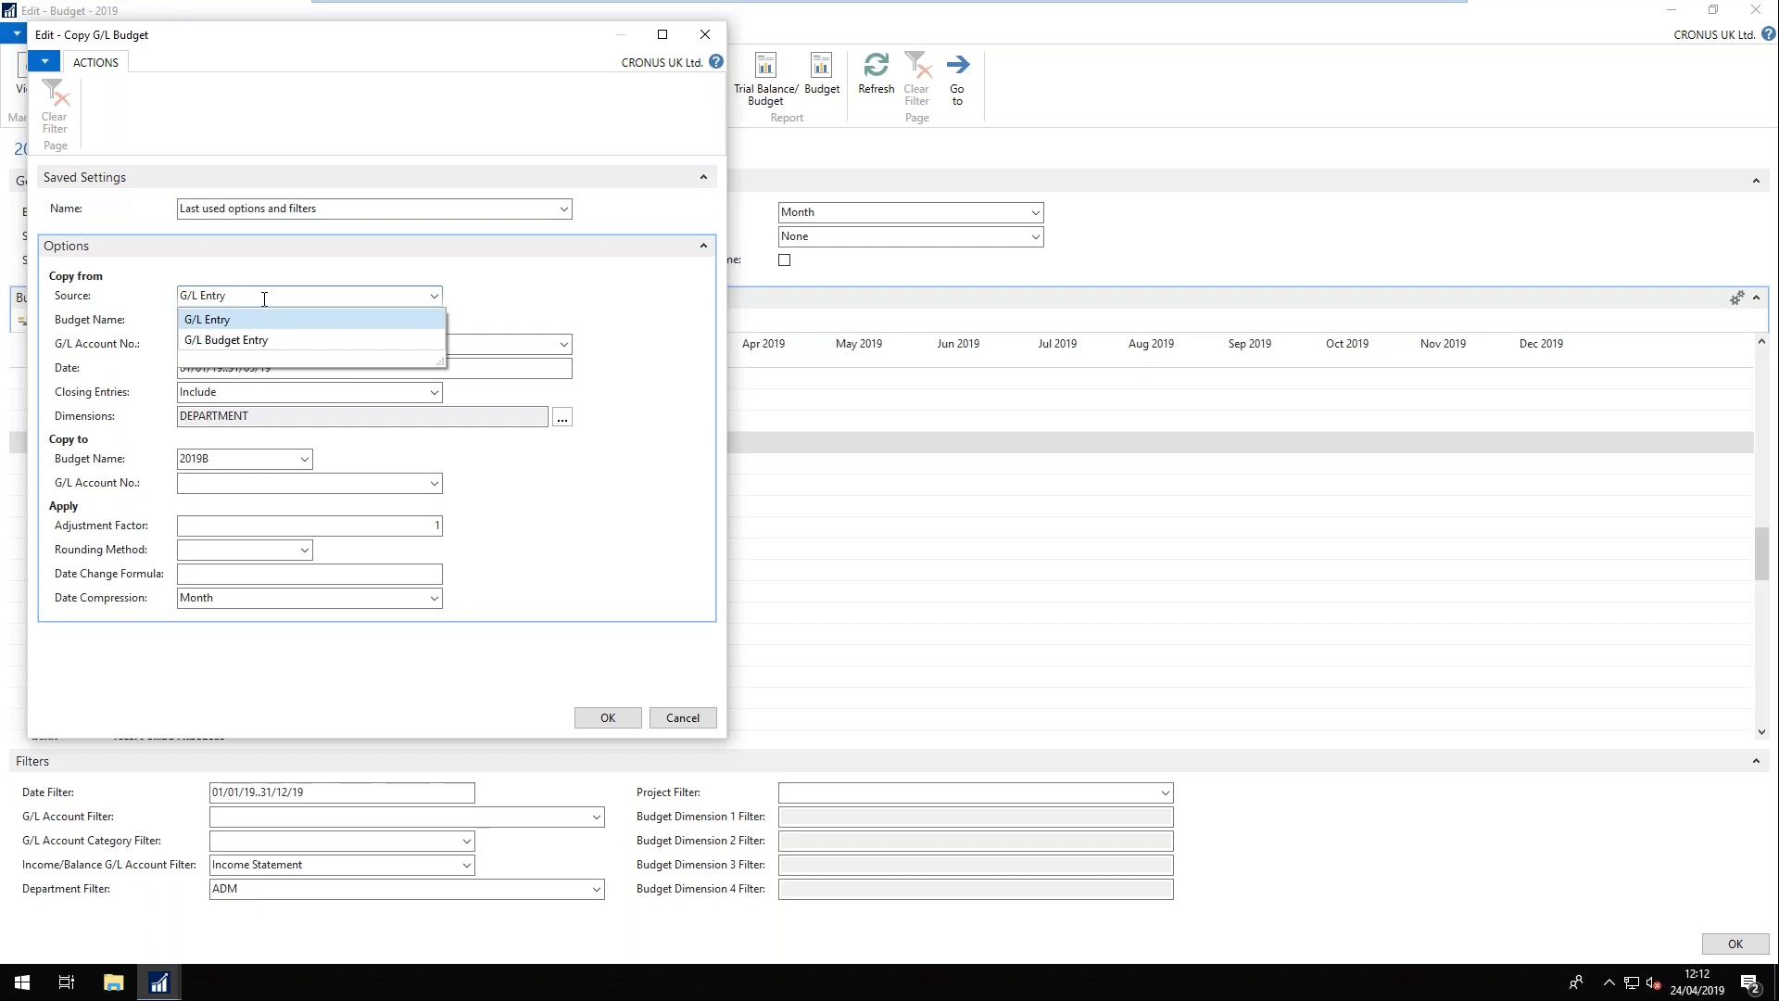
left_click(258, 297)
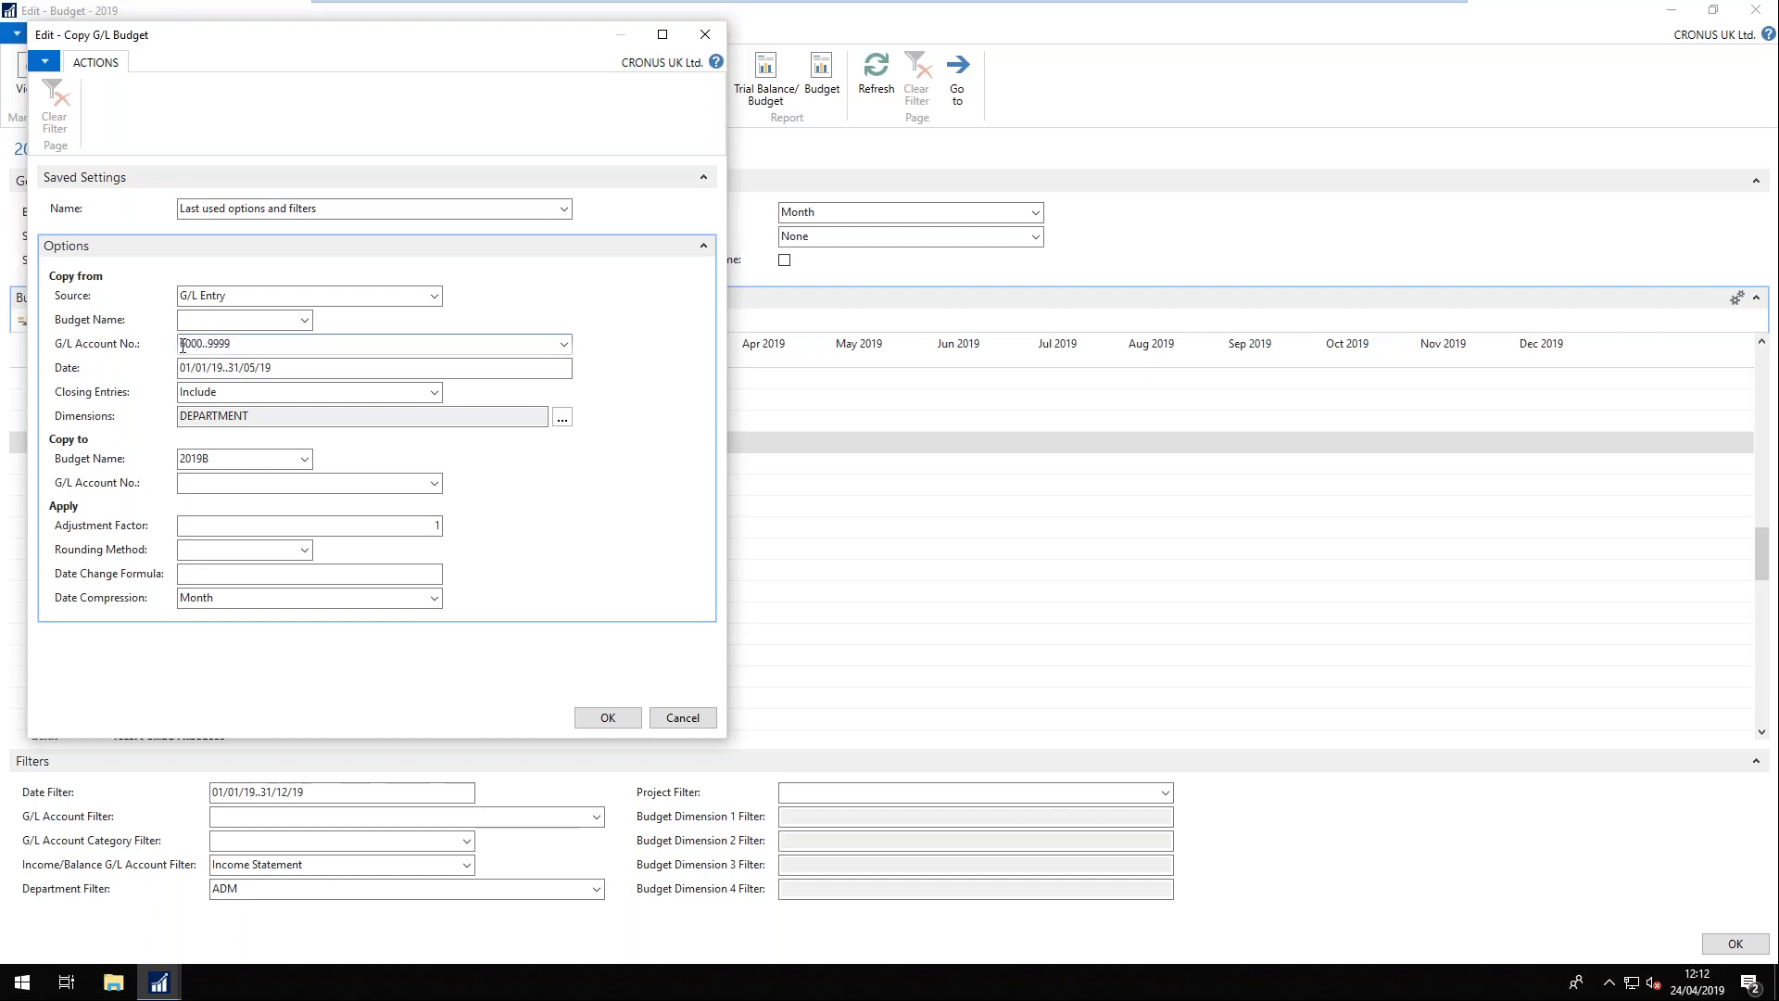
- Set the copy-from date range to 01/01/18..31/12/18
left_click(228, 367)
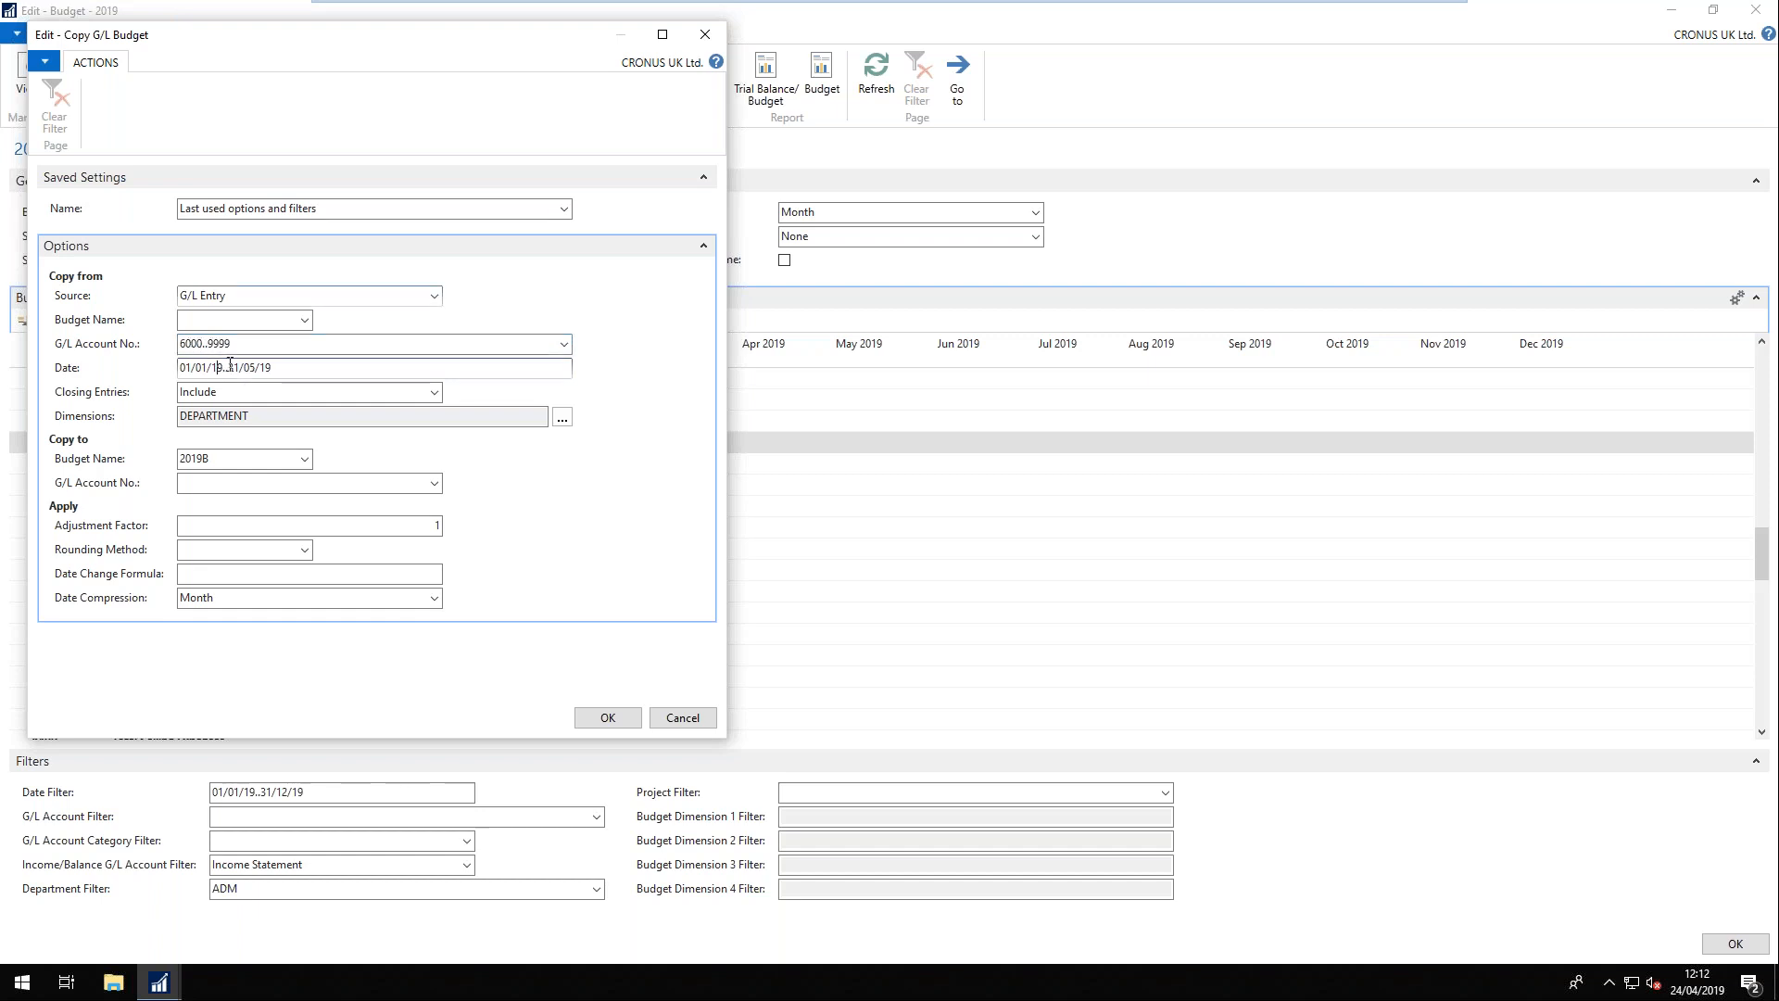
key("Delete")
type("8")
key("Delete")
key("Delete")
key("Delete")
key("Delete")
key("Delete")
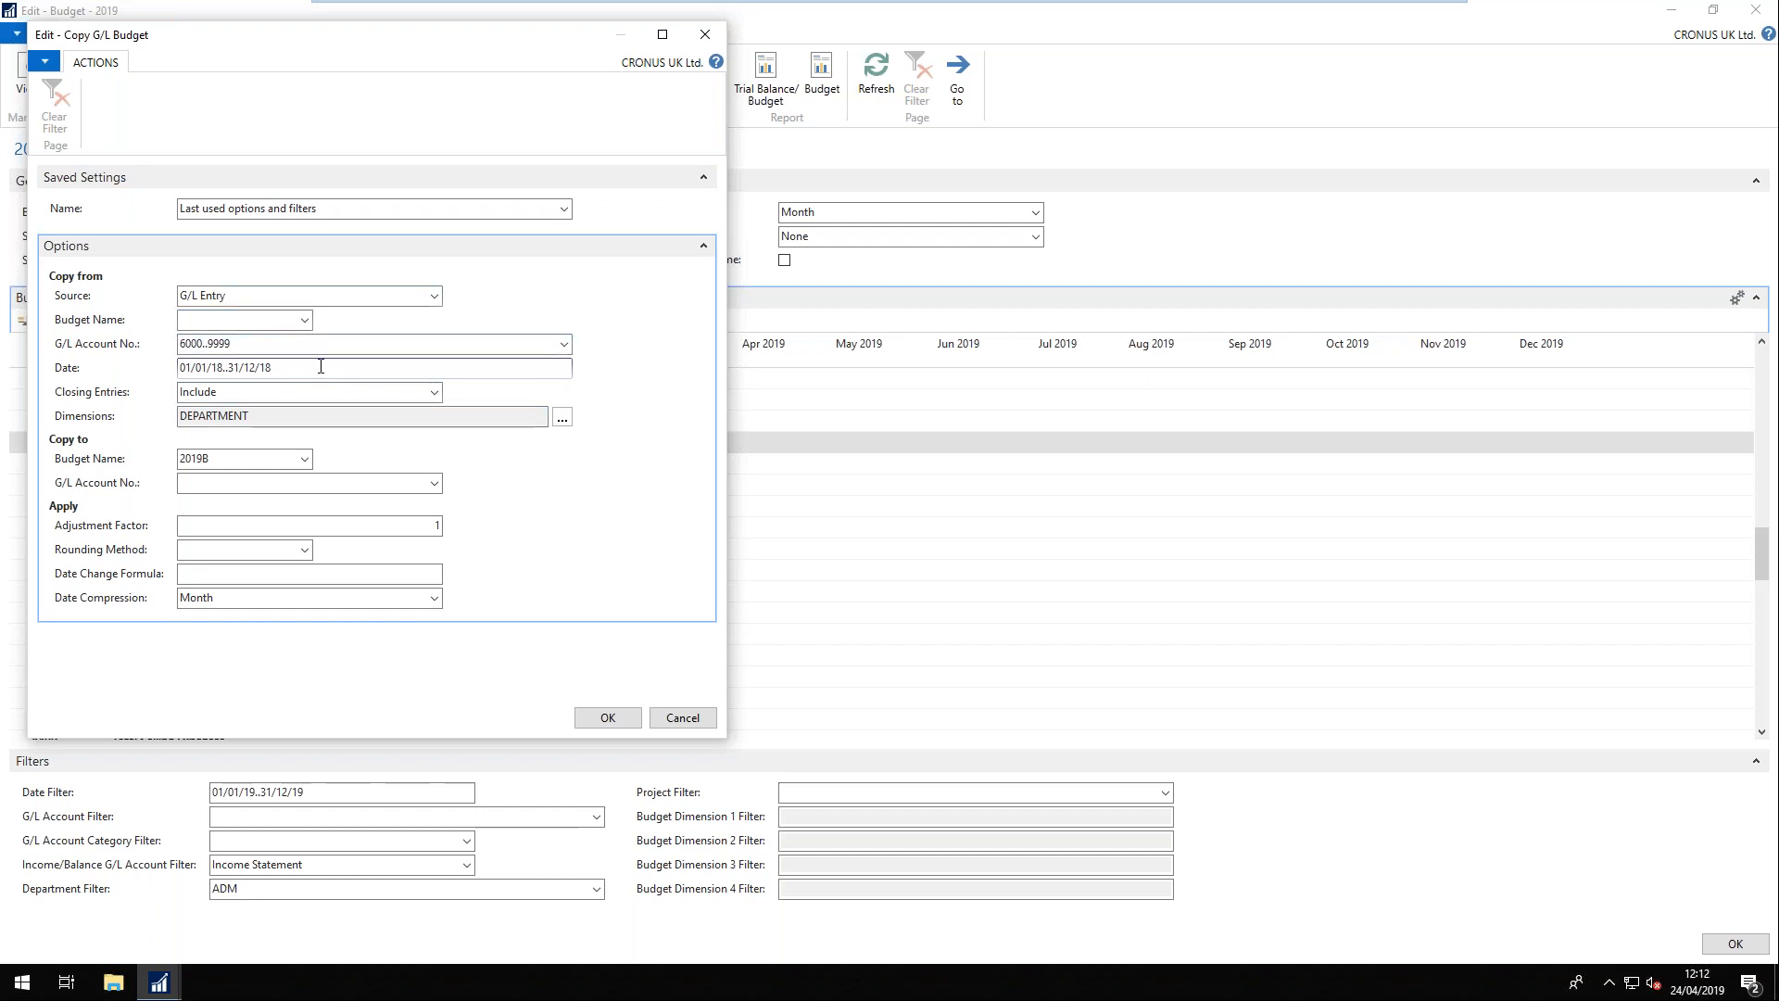
- Choose 2019 as the copy-to budget and apply an adjustment factor of 1.1 with the TEN rounding method
left_click(304, 463)
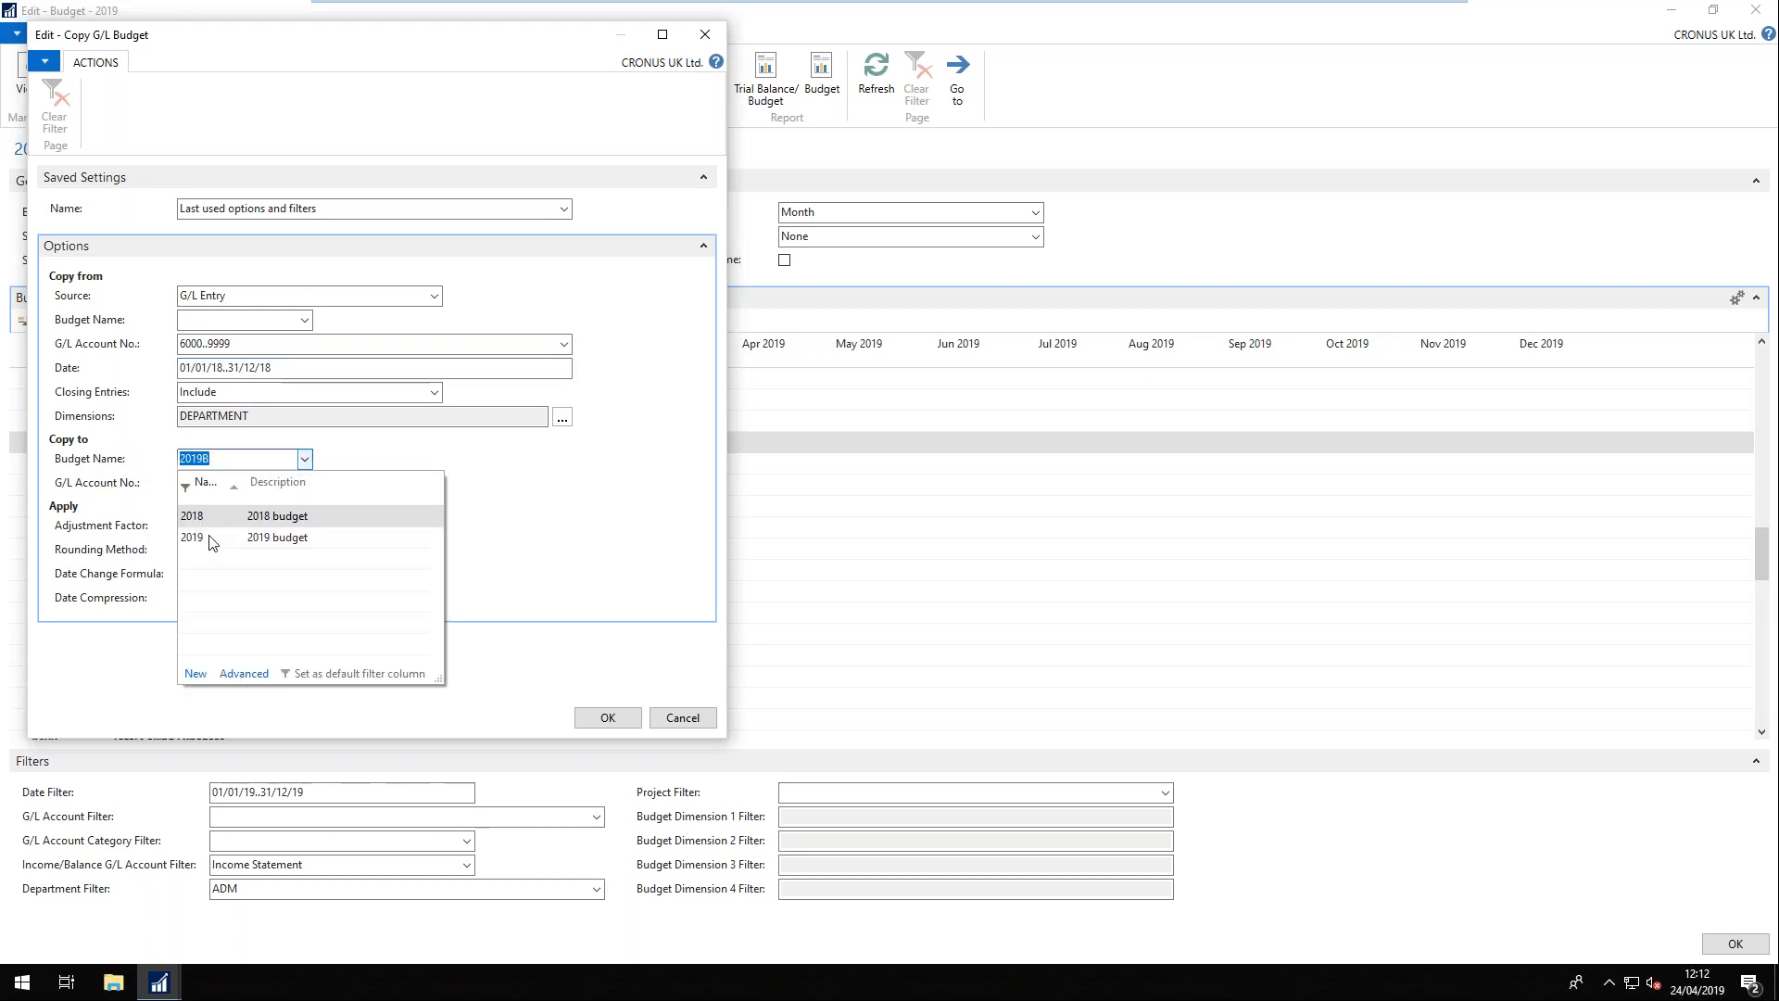
left_click(215, 543)
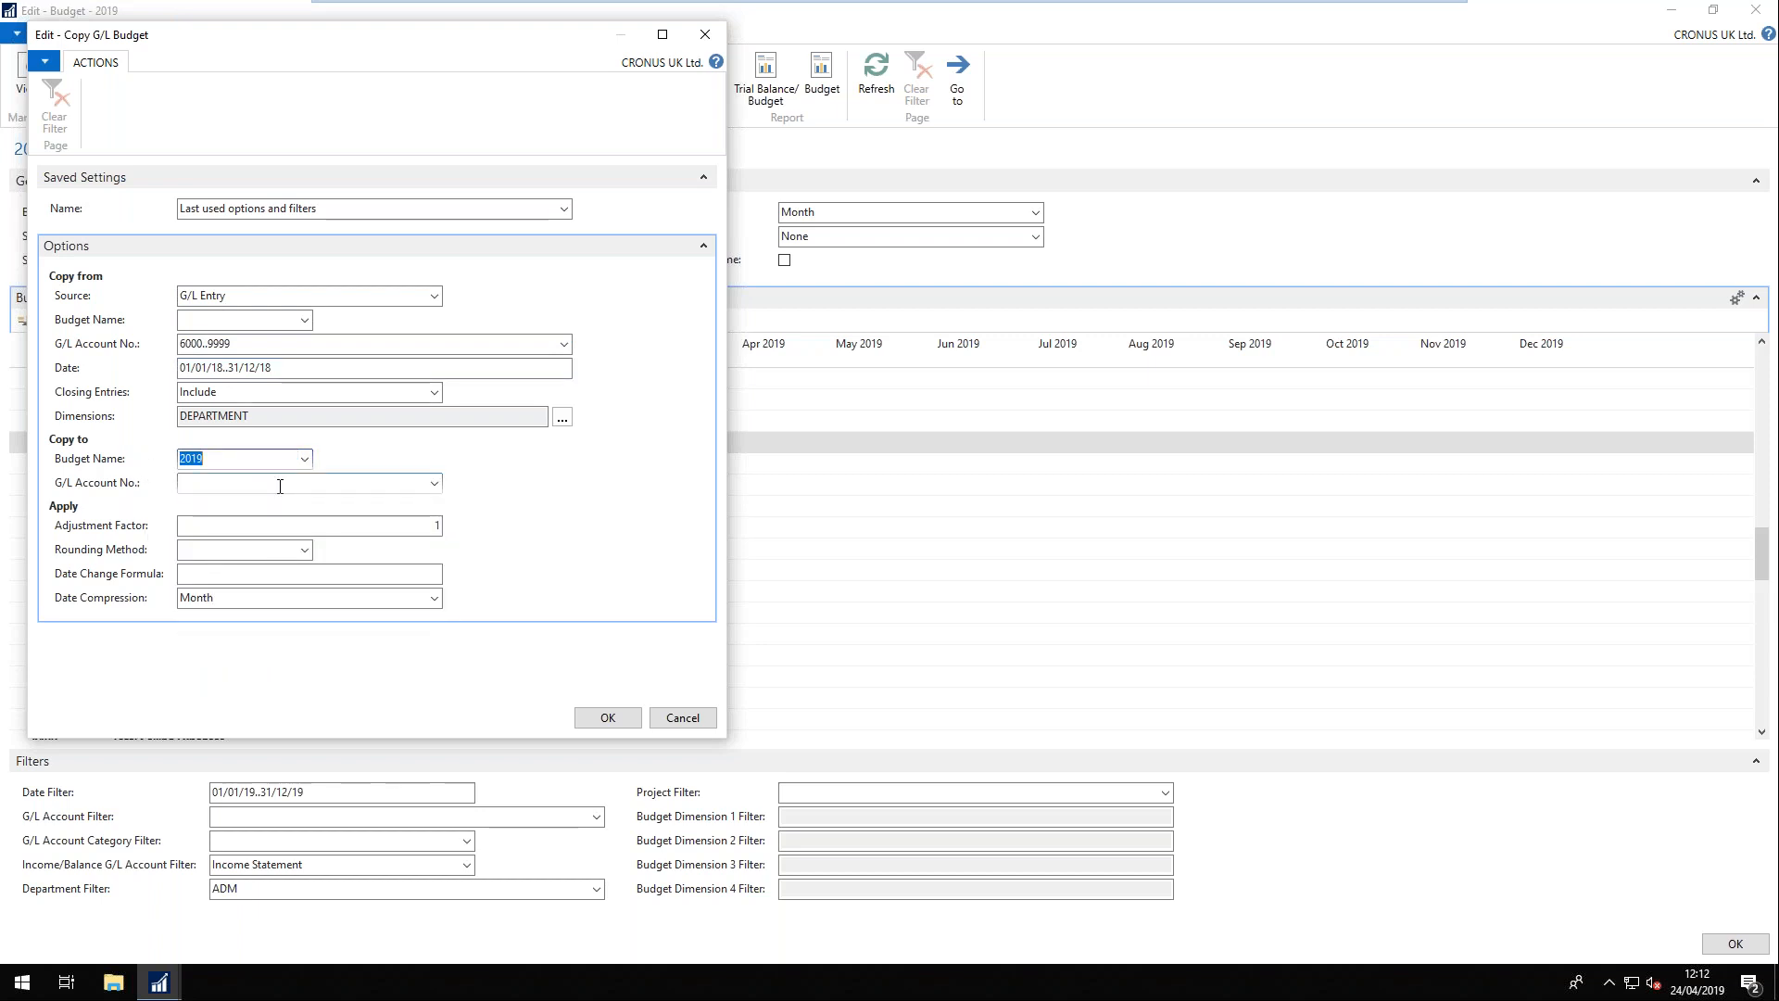
left_click(427, 526)
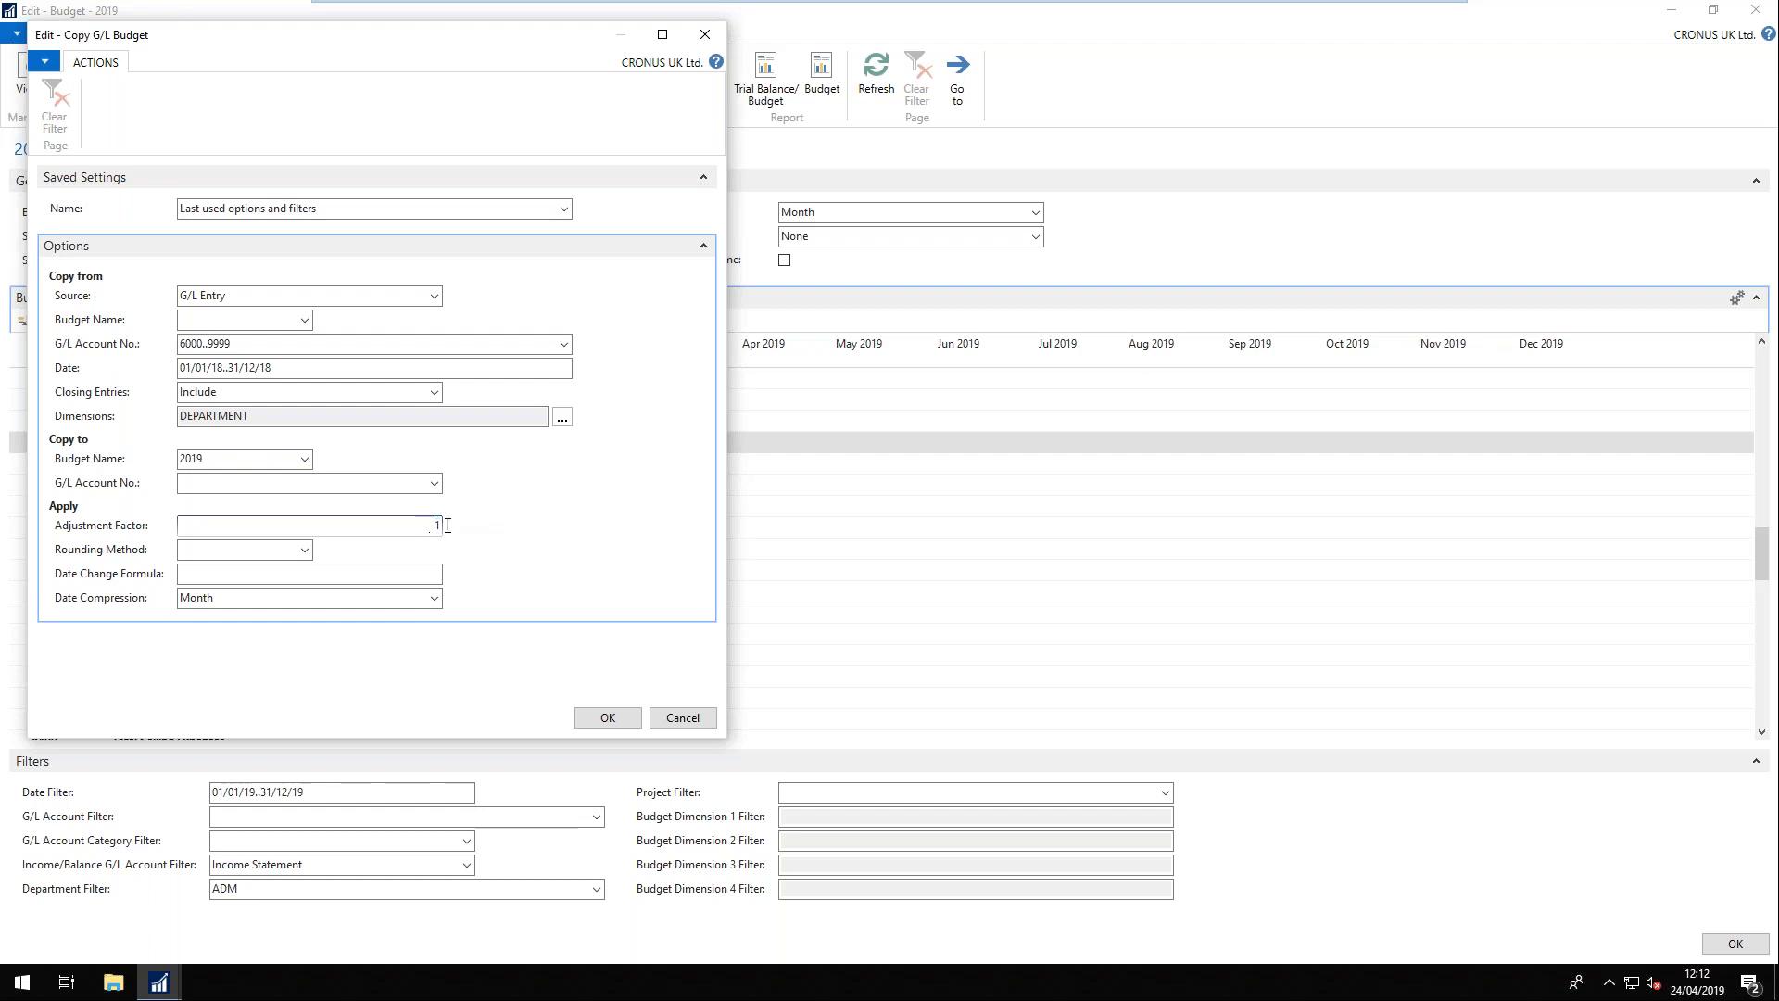
type("1.1")
left_click(303, 551)
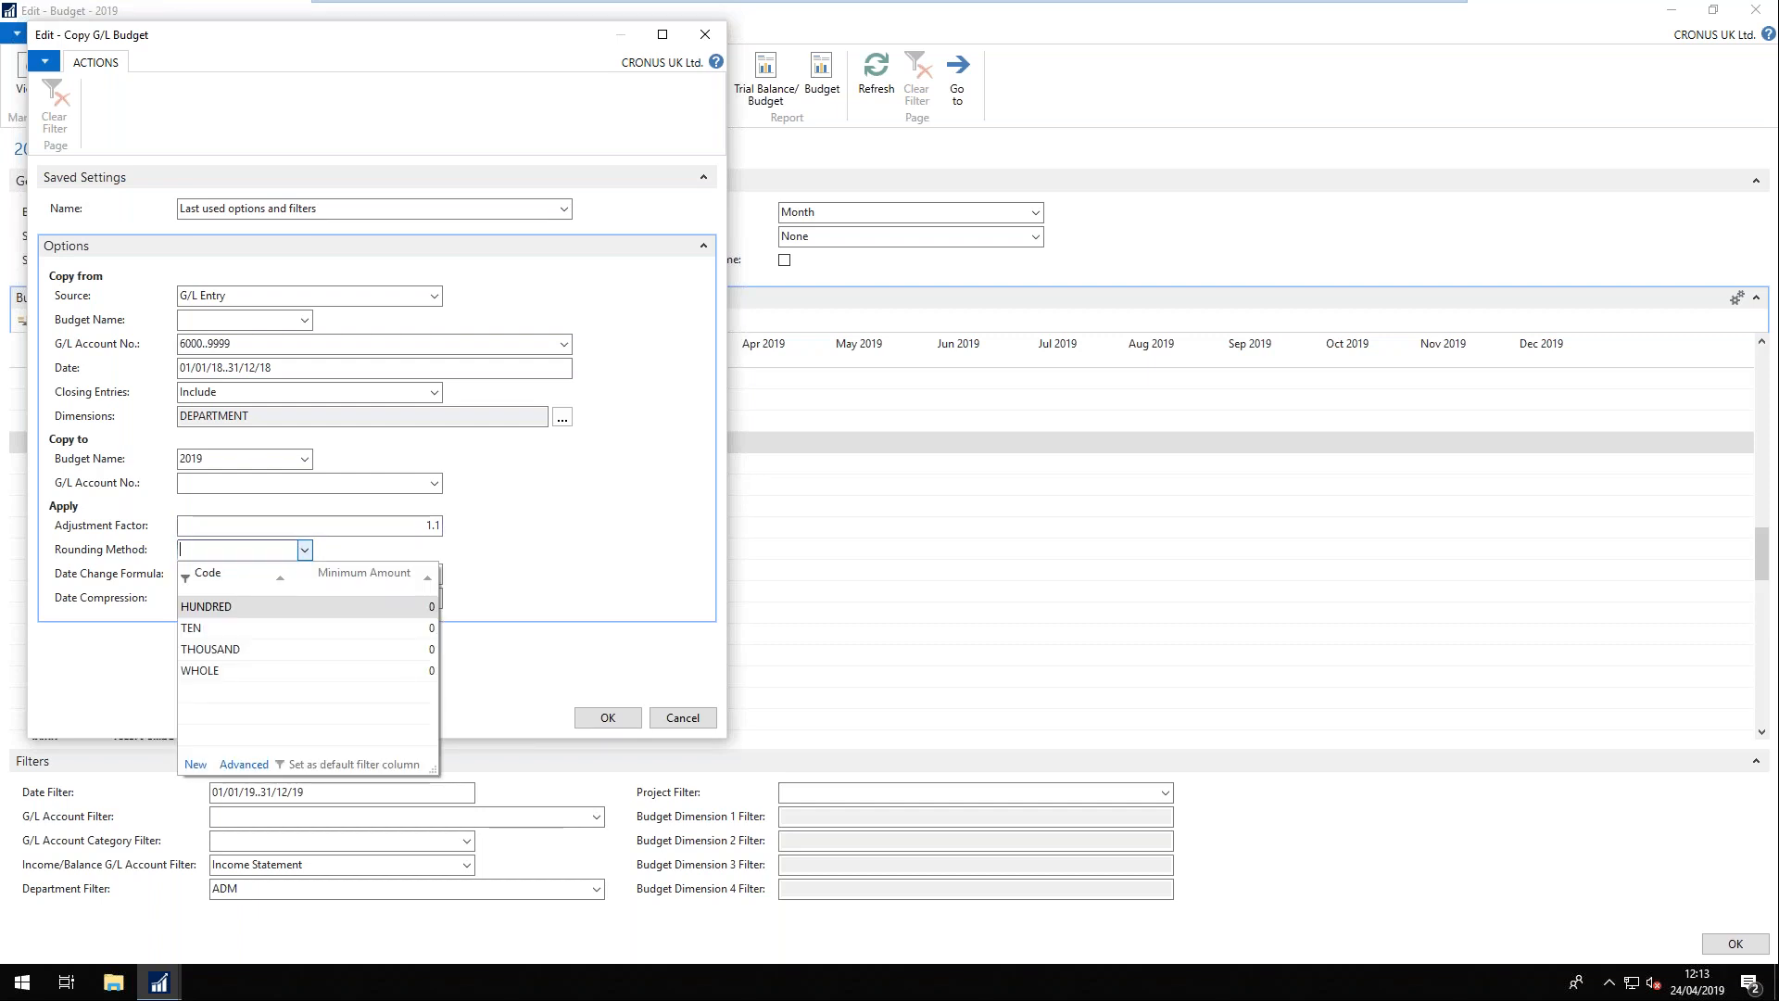
left_click(193, 631)
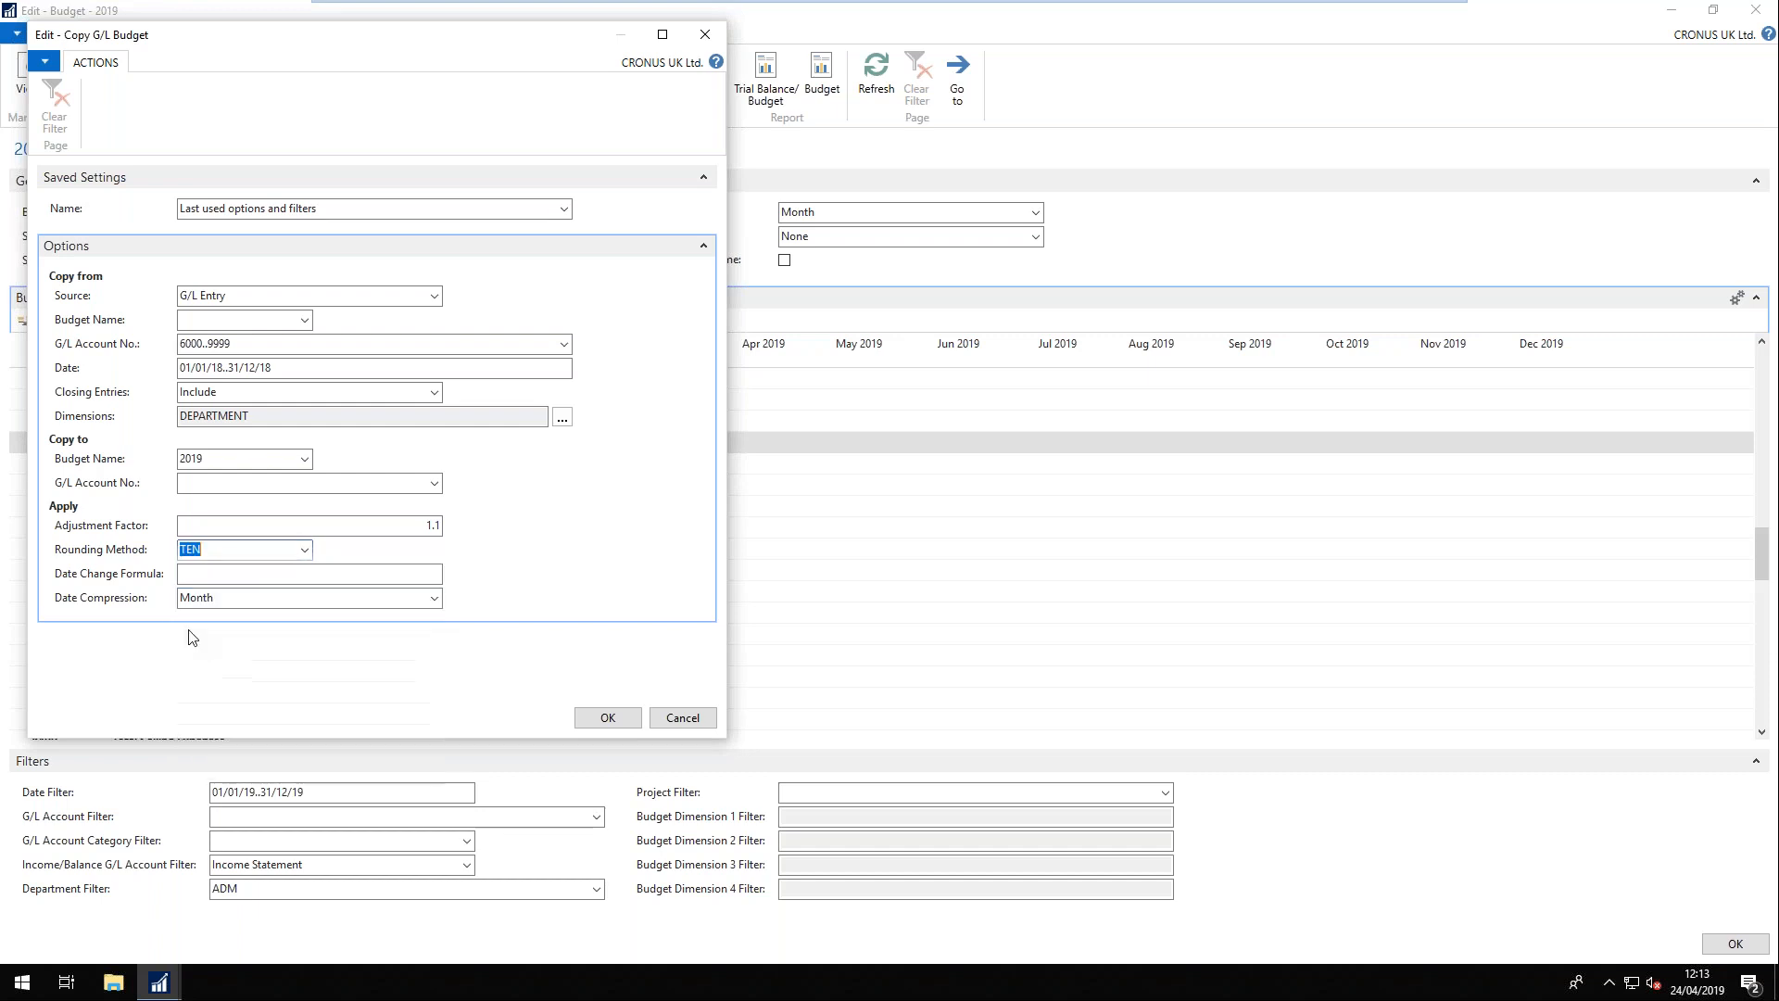
- Set the Date Change Formula to CM+12M and leave Date Compression at Month
left_click(204, 576)
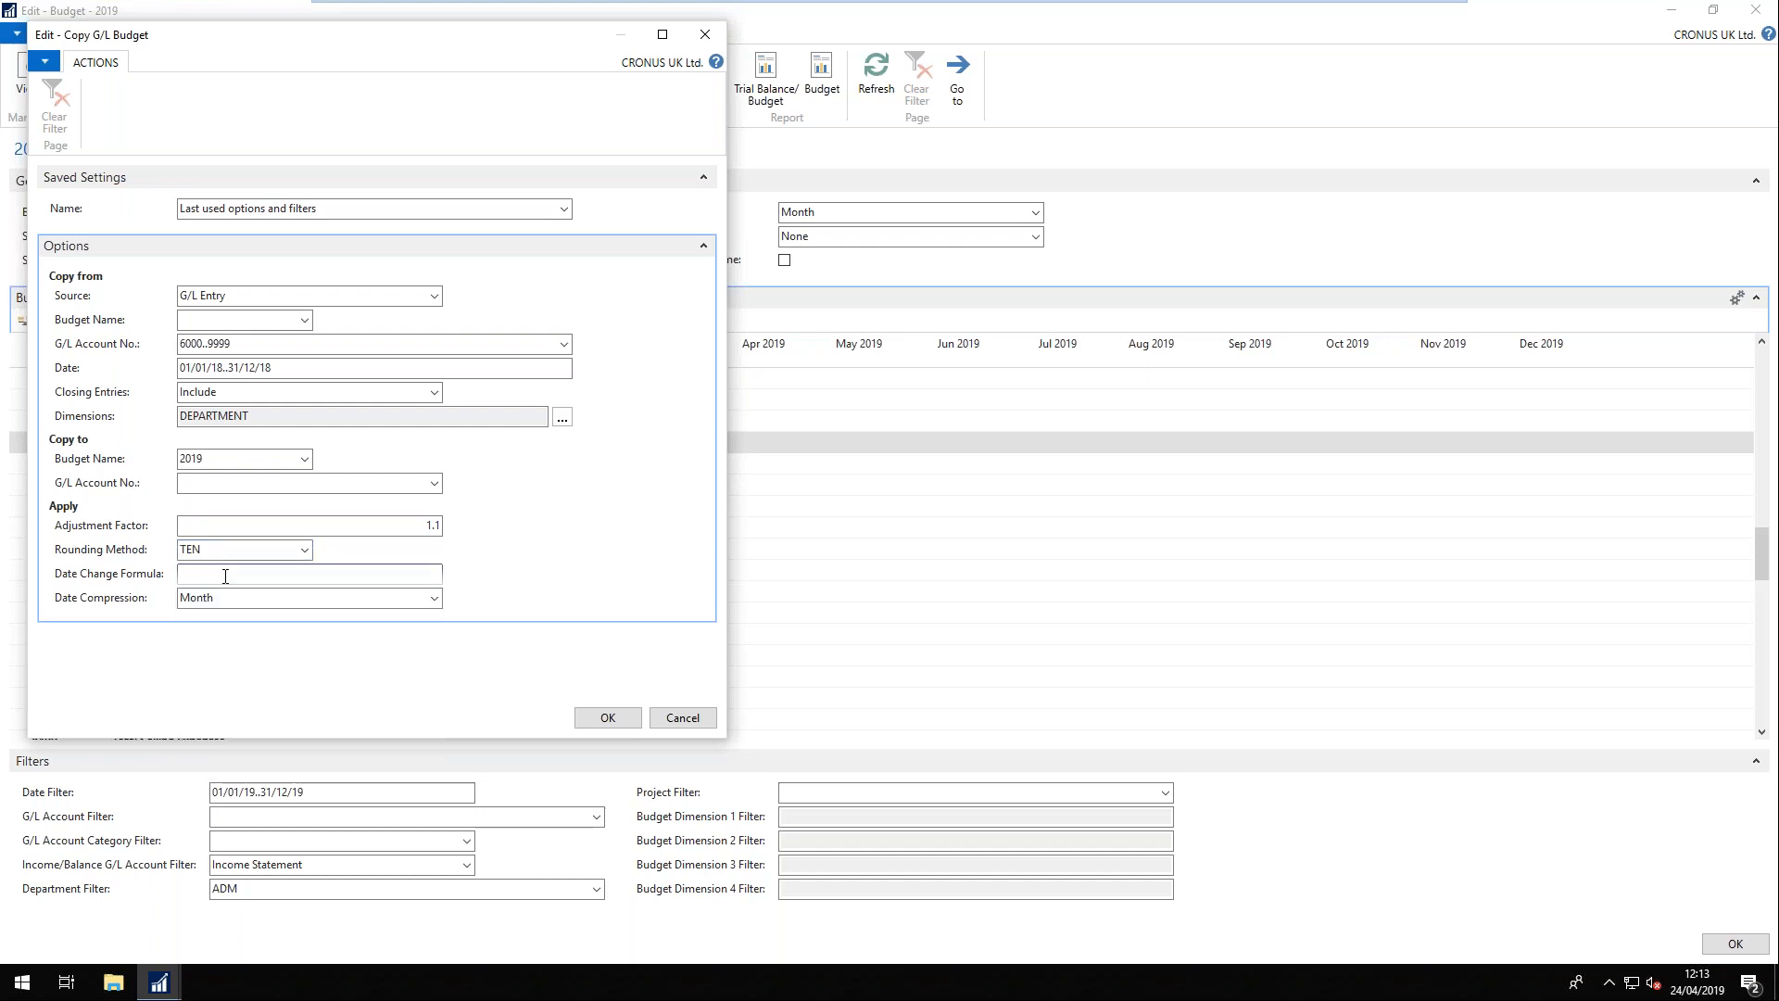
left_click(248, 371)
type("cm+12m")
left_click(263, 597)
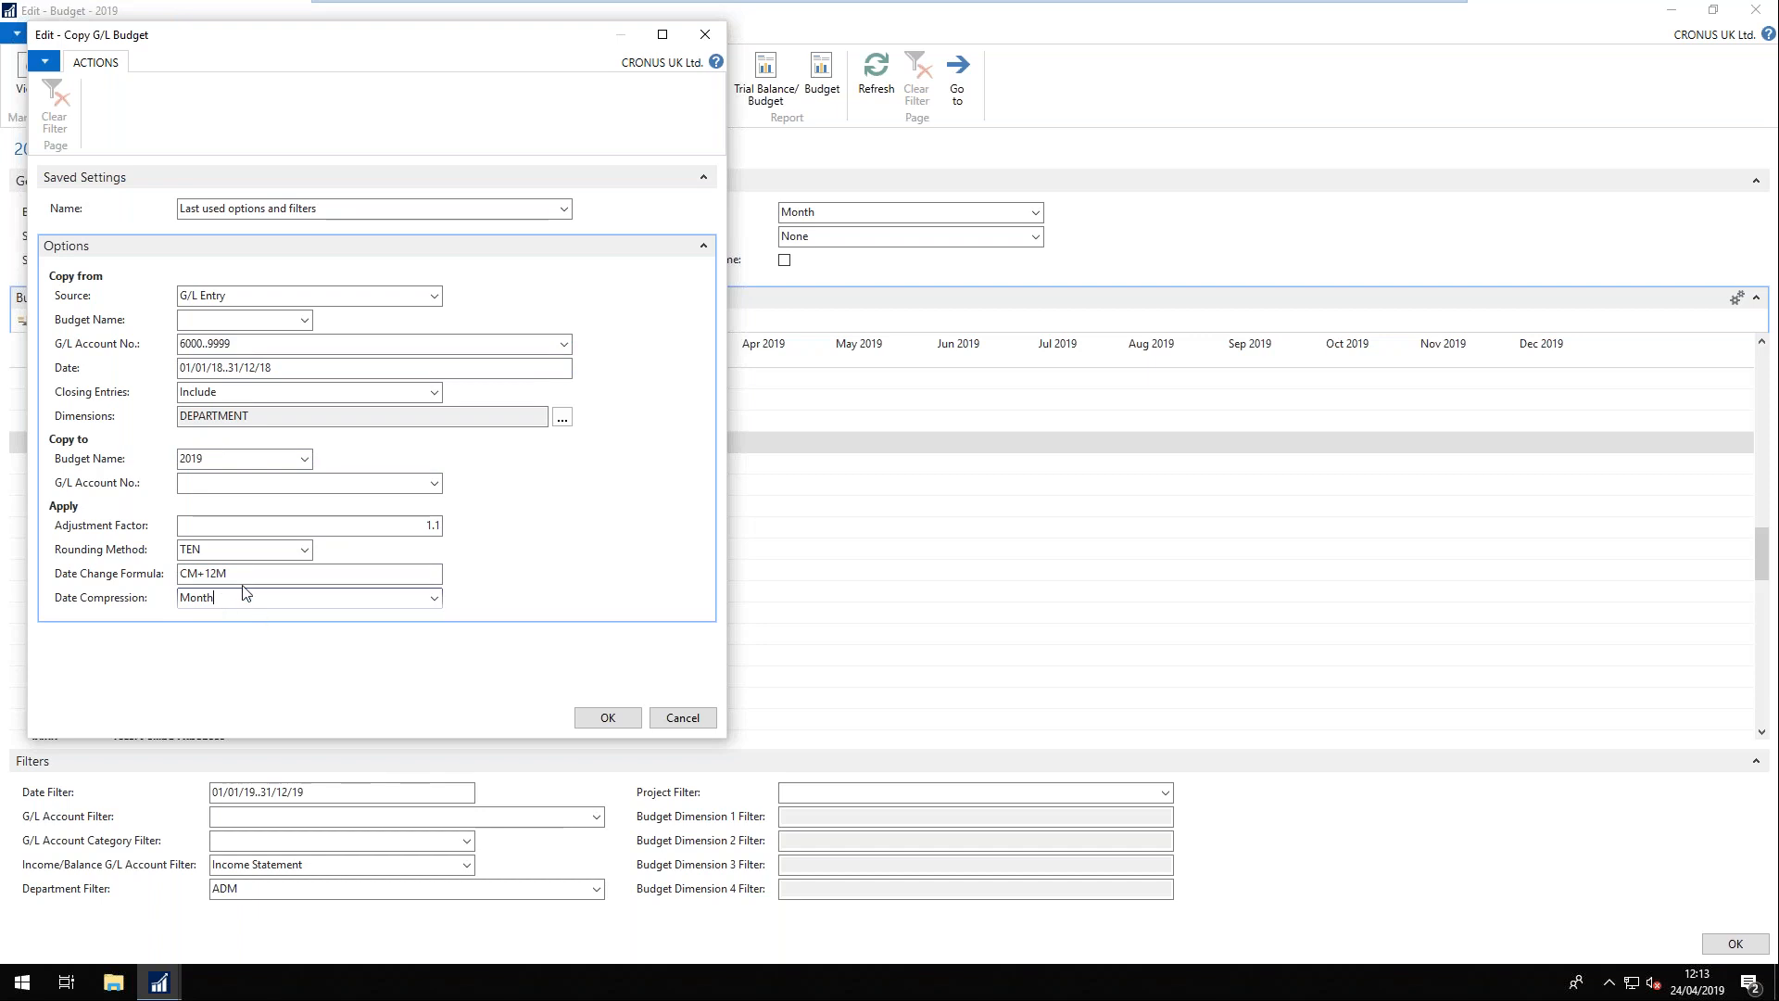
- Run the G/L budget copy with these options and return to the 2019 budget
left_click(604, 719)
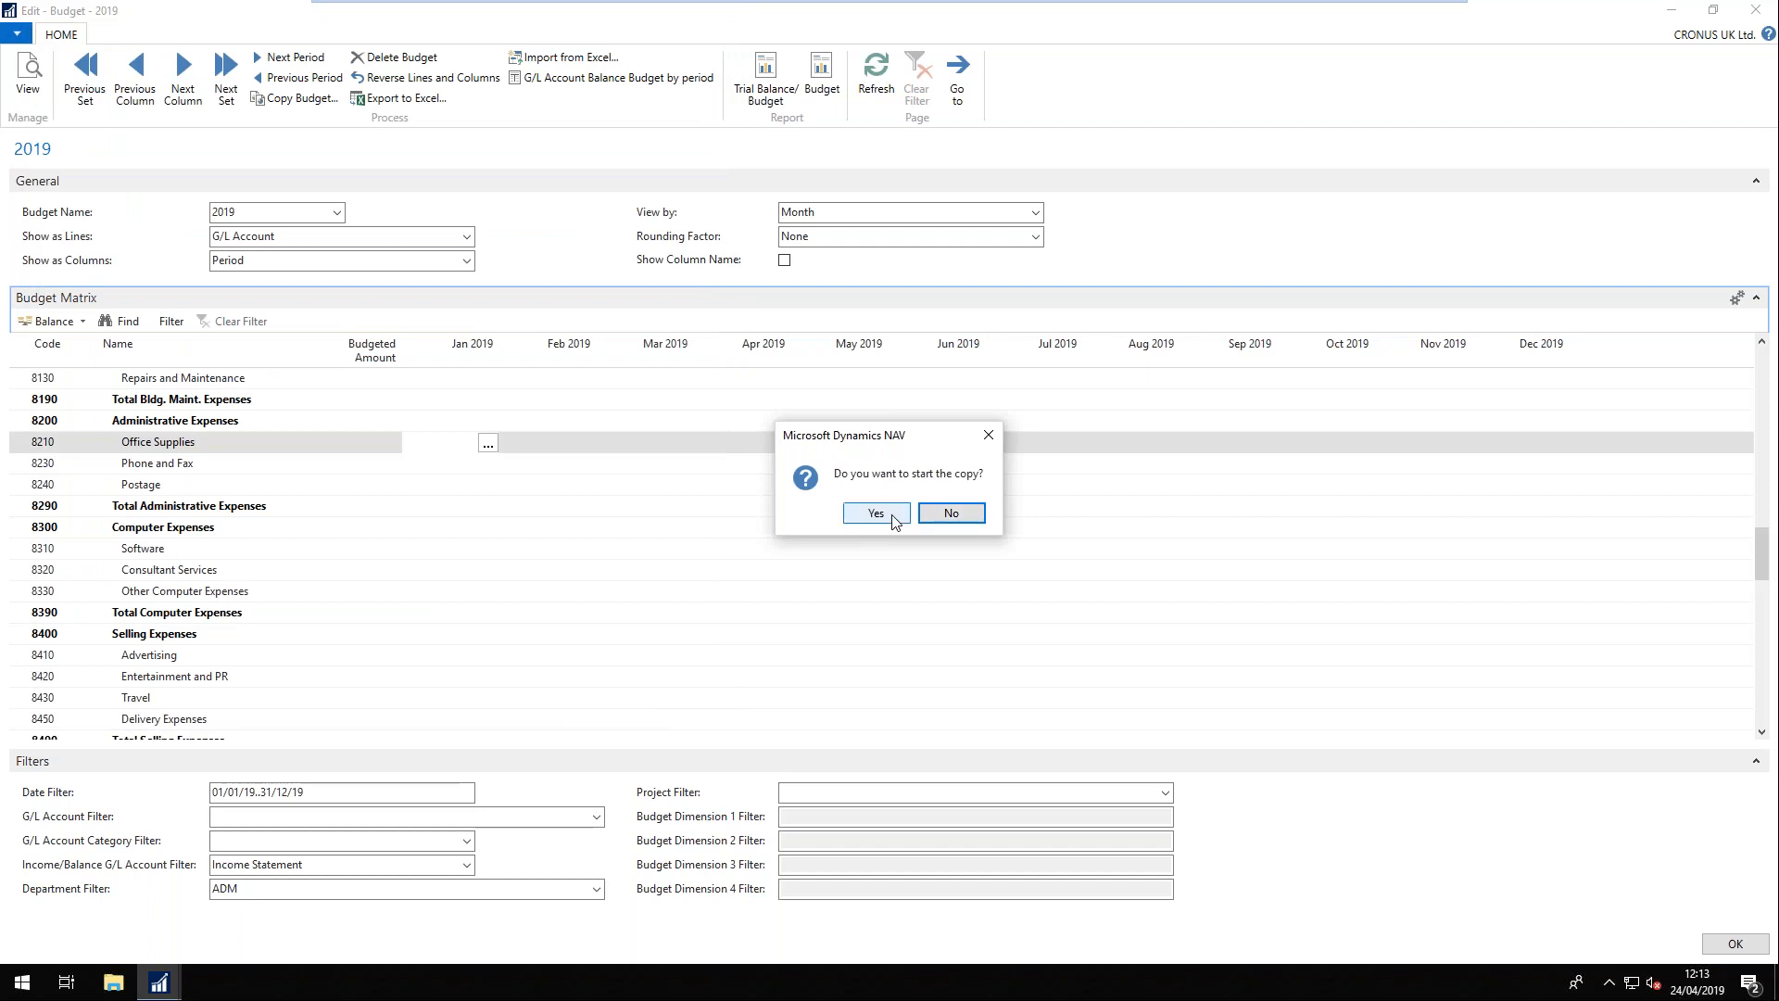
left_click(876, 516)
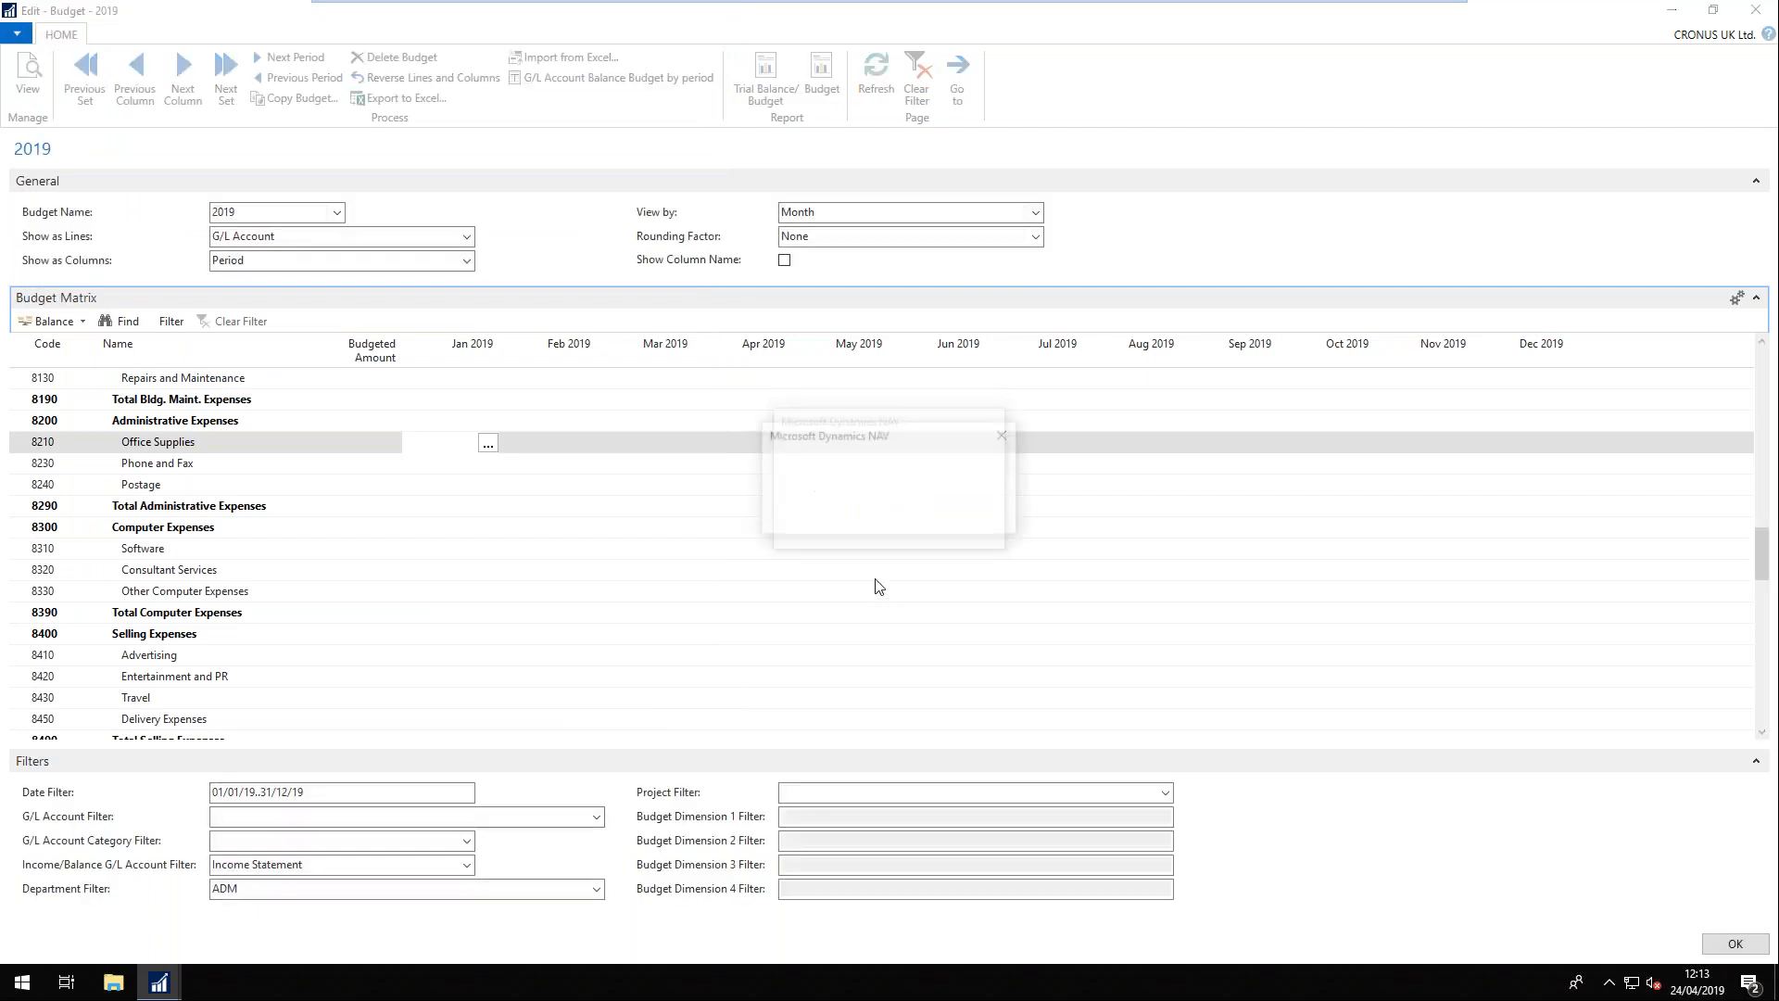
left_click(966, 516)
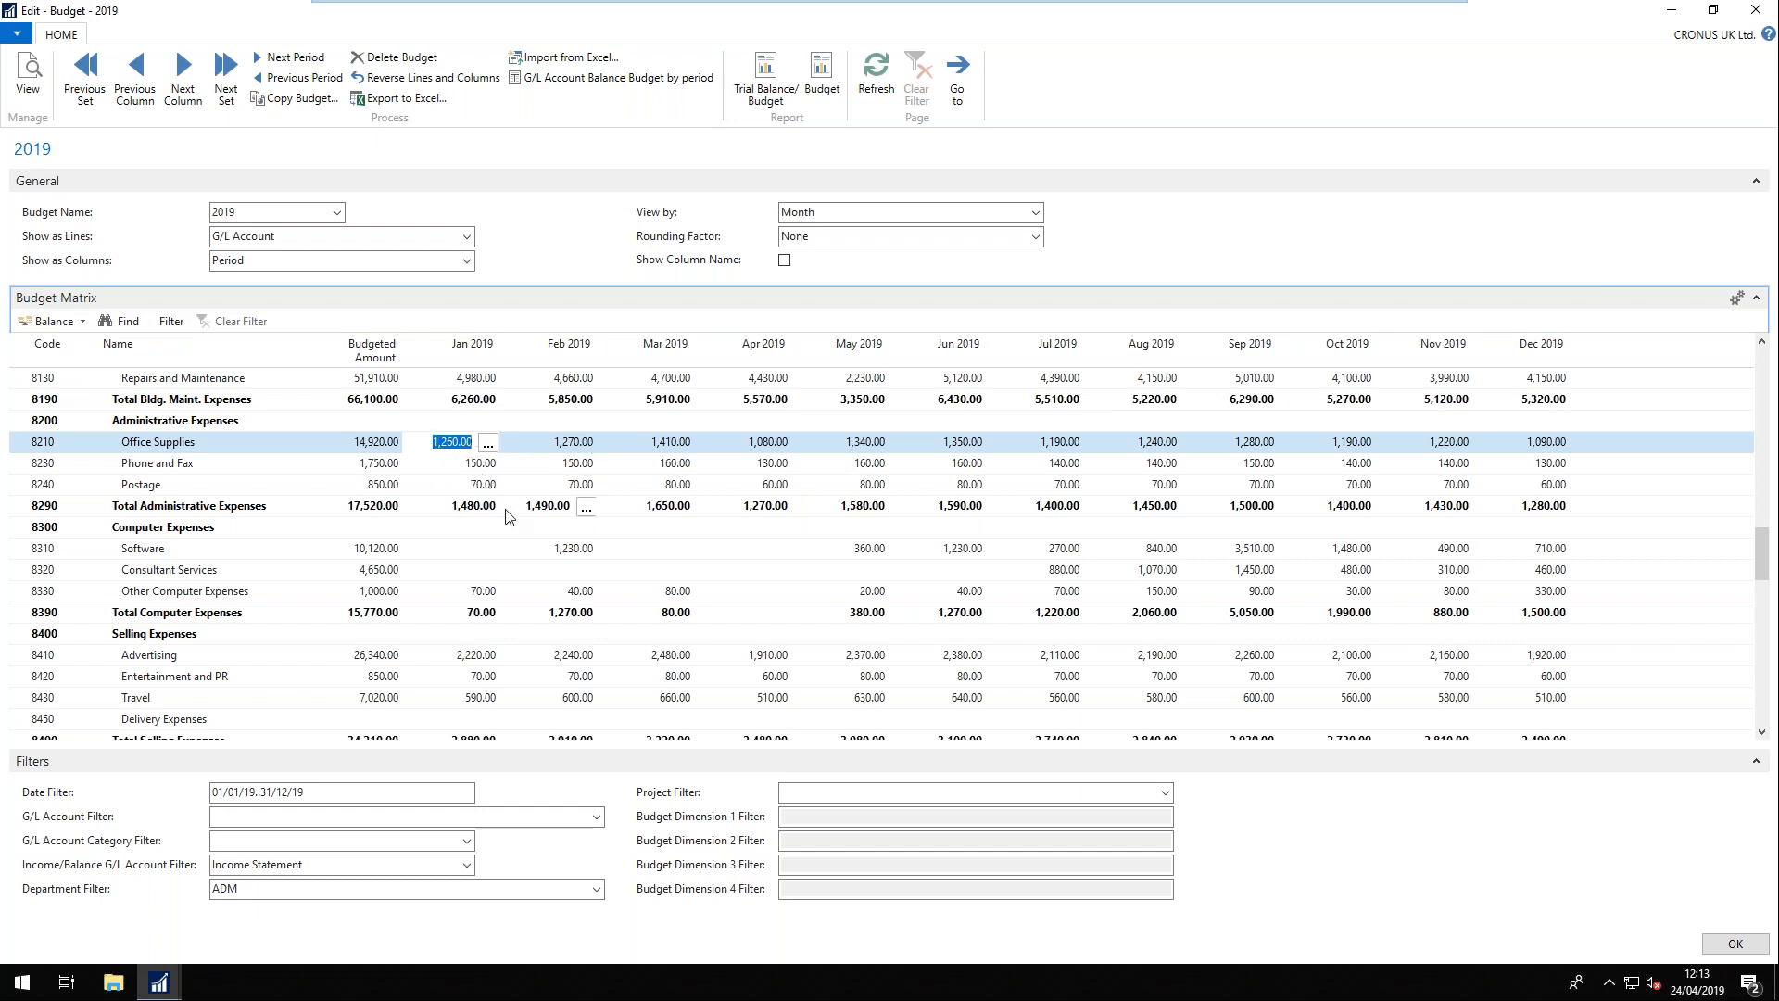
- Clear the Department Filter to view the 2019 budget amounts for all departments
left_click(280, 889)
key("Delete")
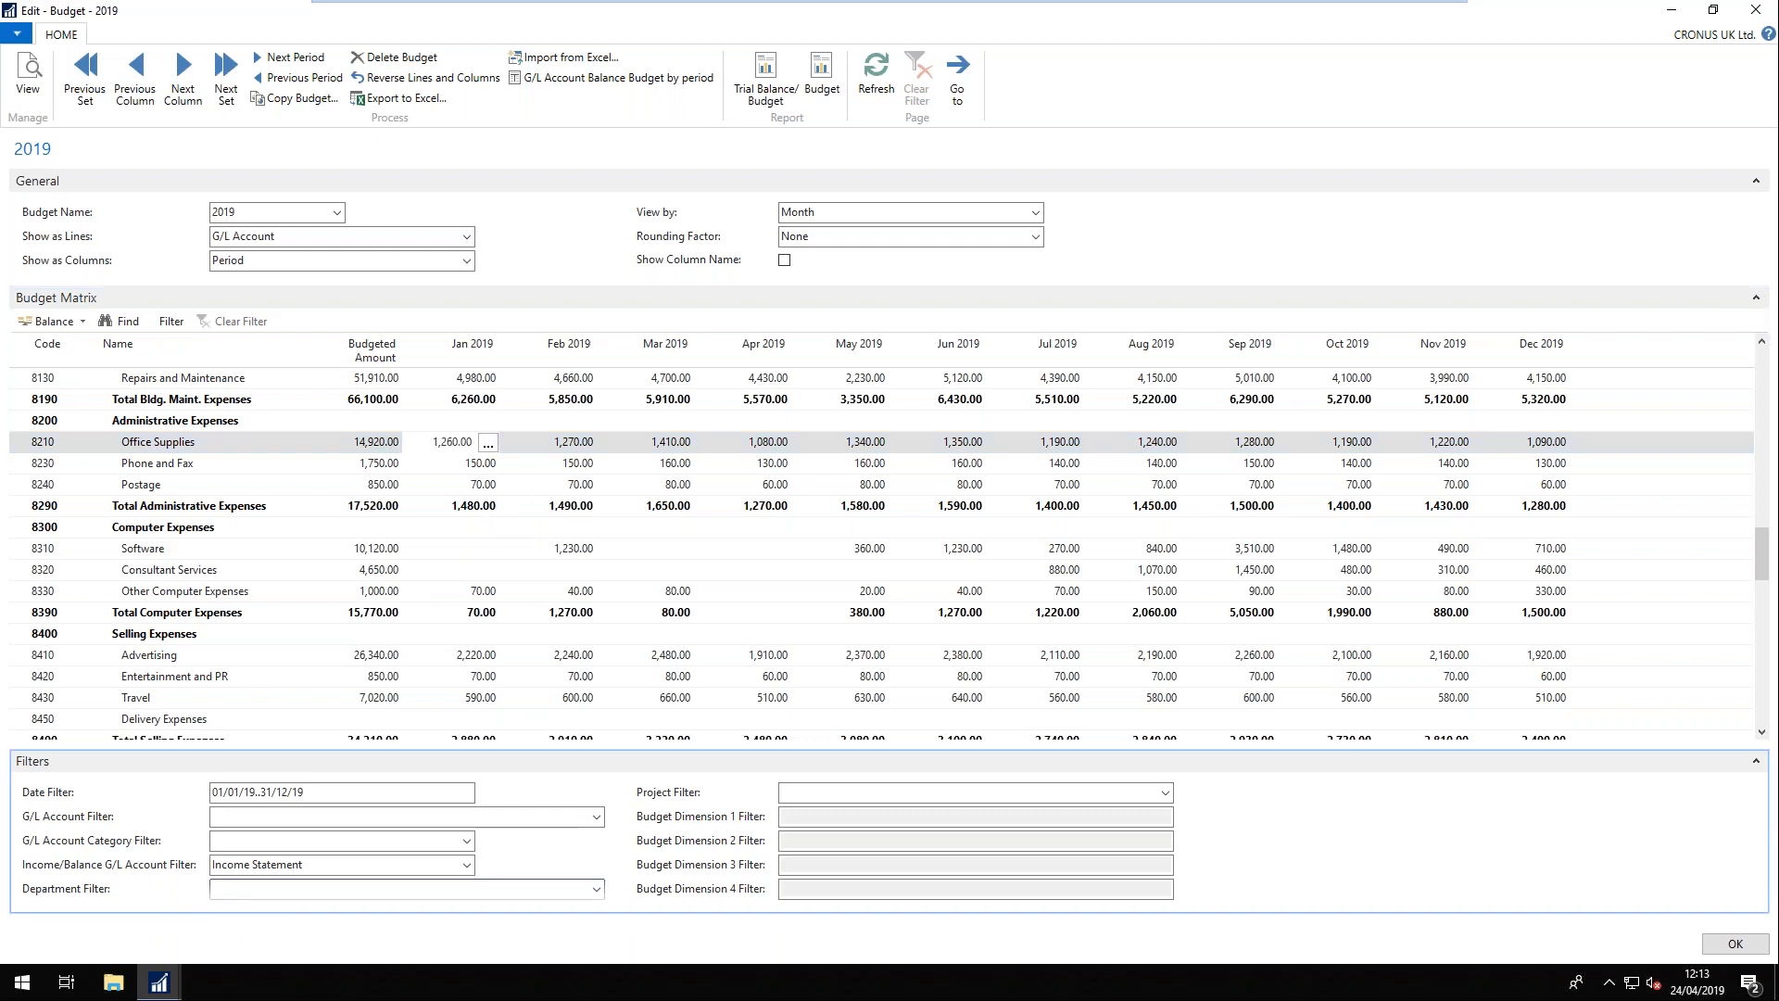
left_click(338, 815)
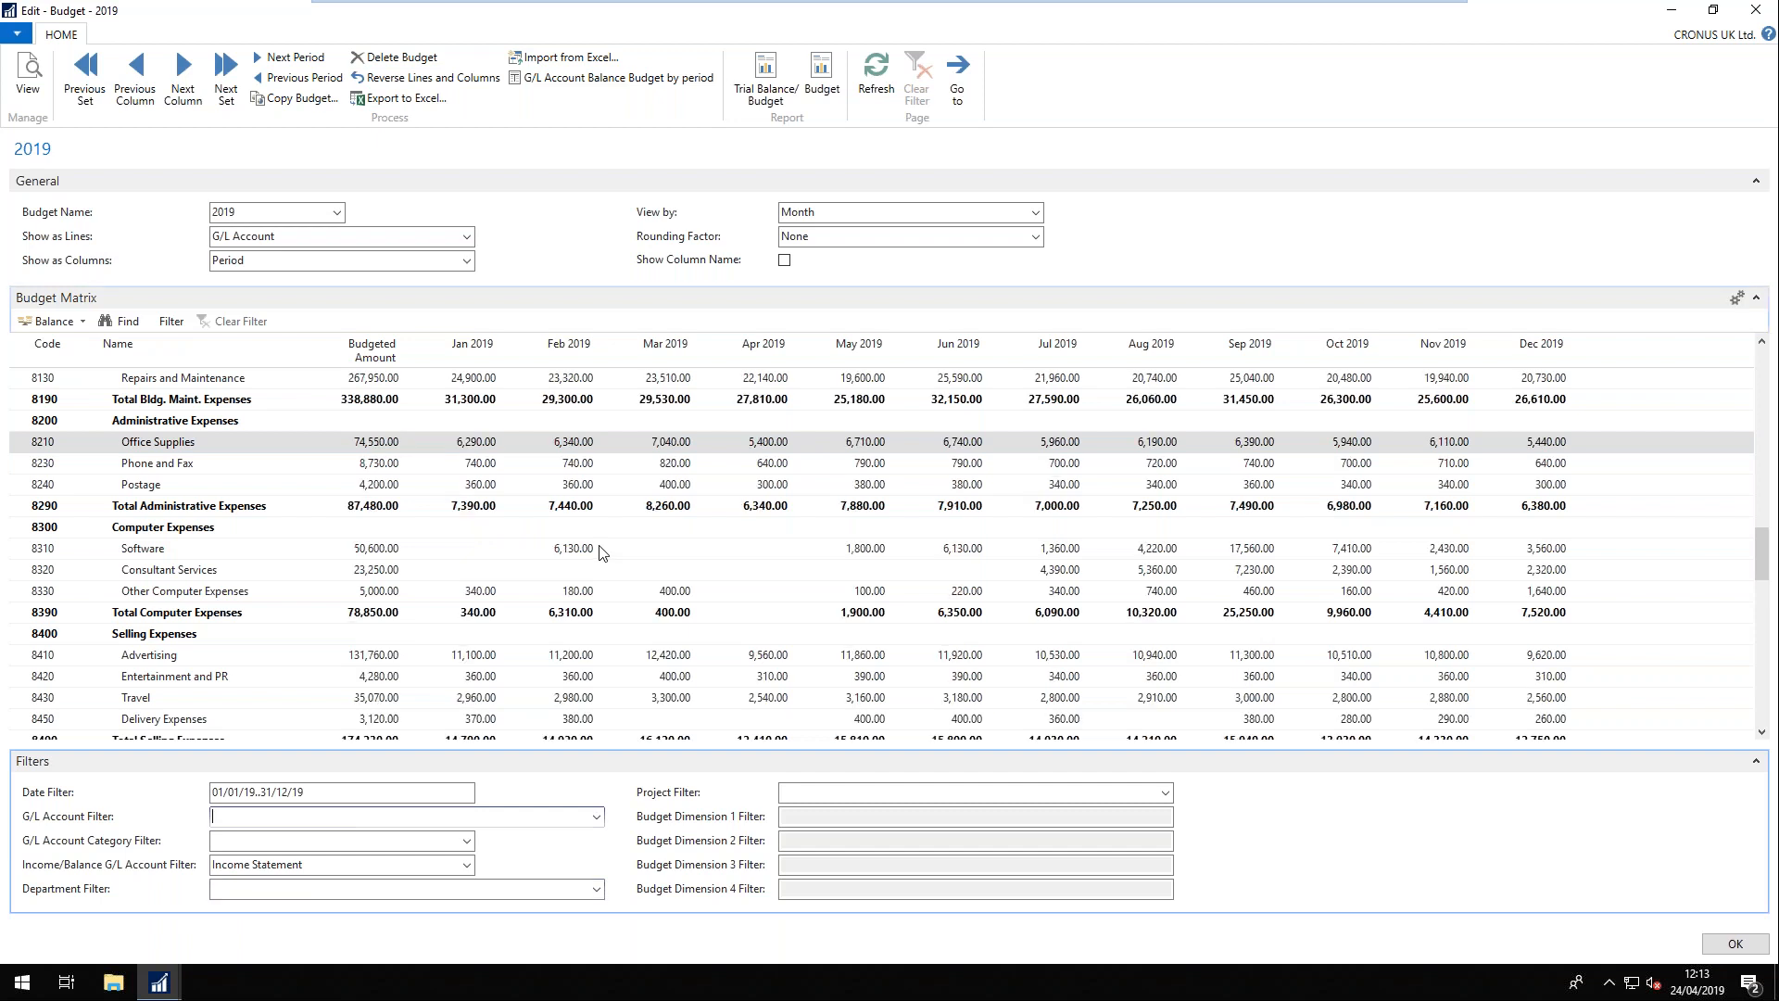
scroll(460, 446, "up", 1)
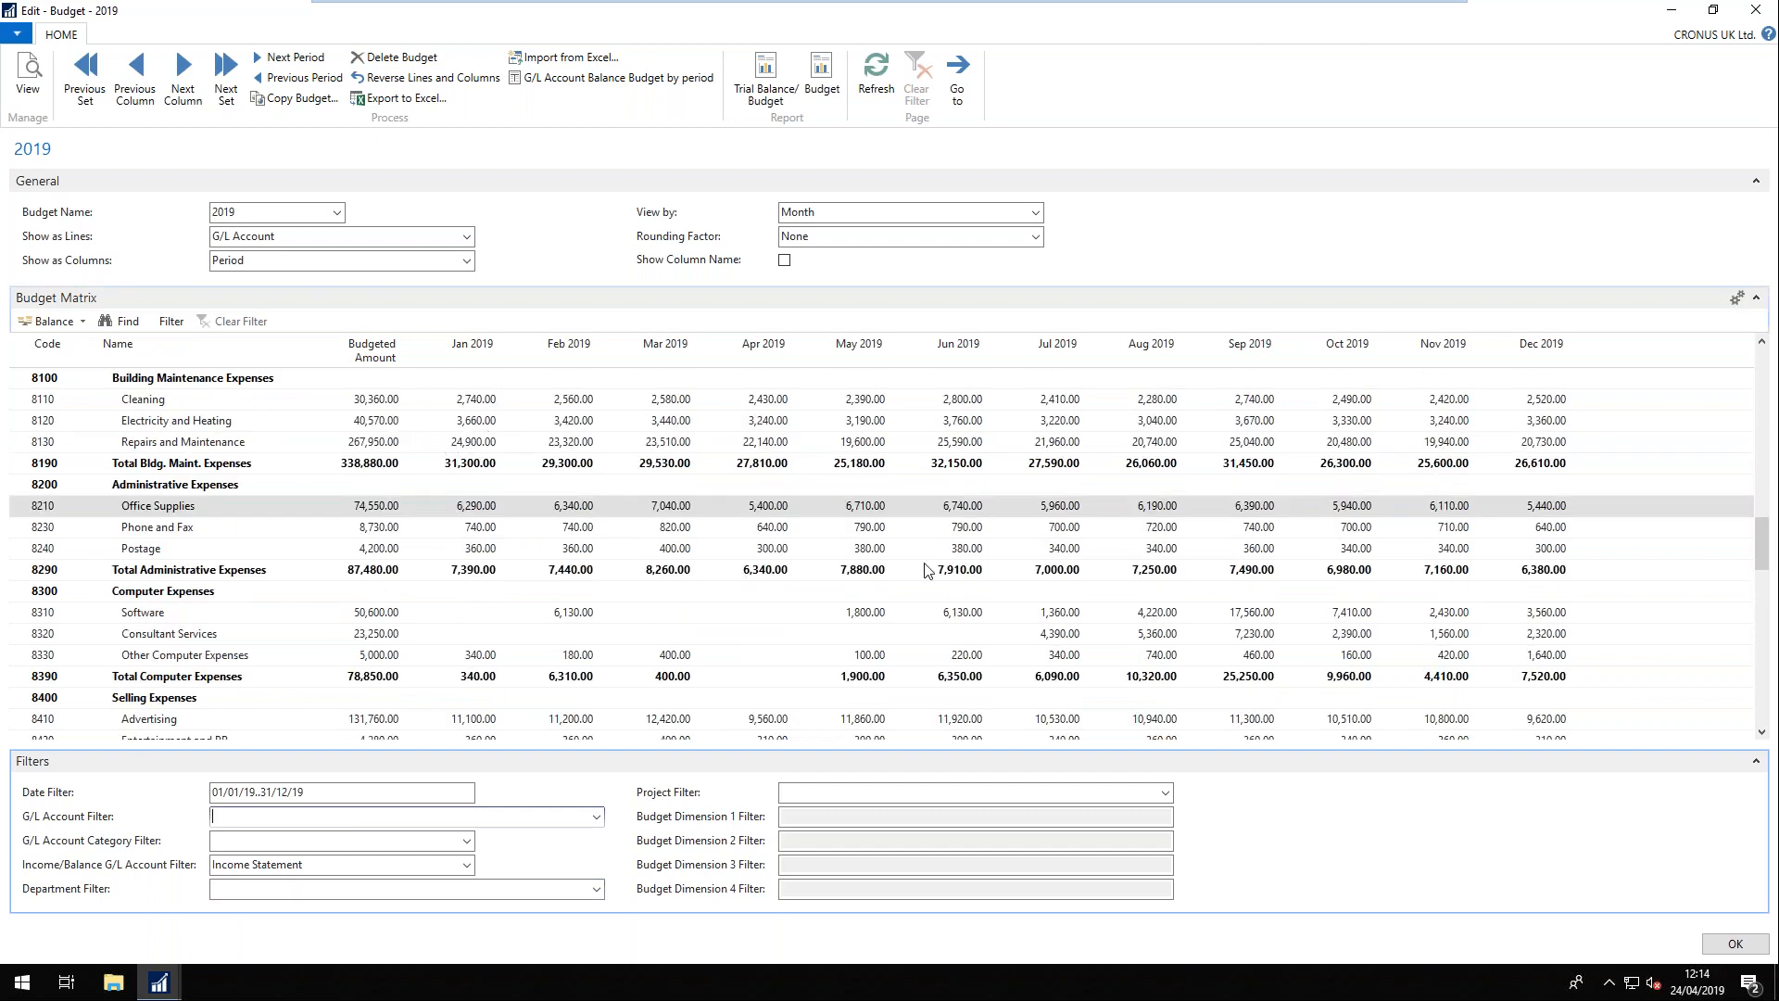
- Filter the budget by department ADM and inspect the entries behind the January 2019 Phone and Fax amount
mouse_move(1210, 567)
left_click(596, 892)
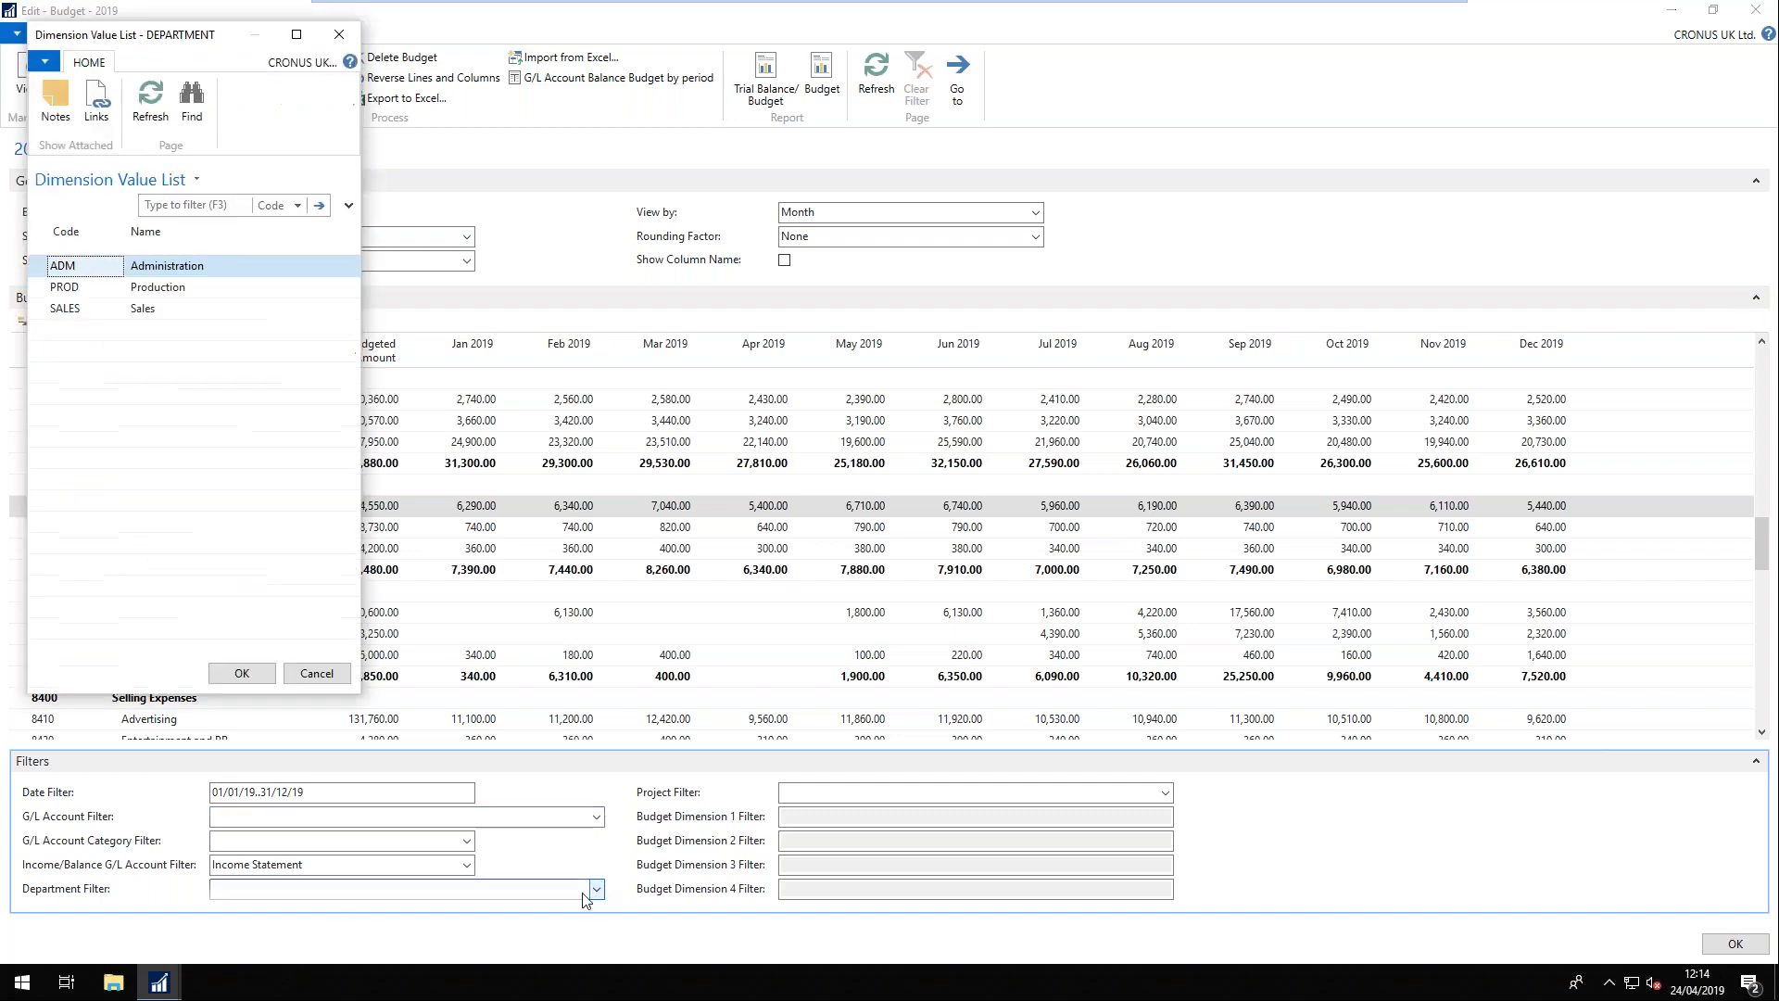
double_click(82, 275)
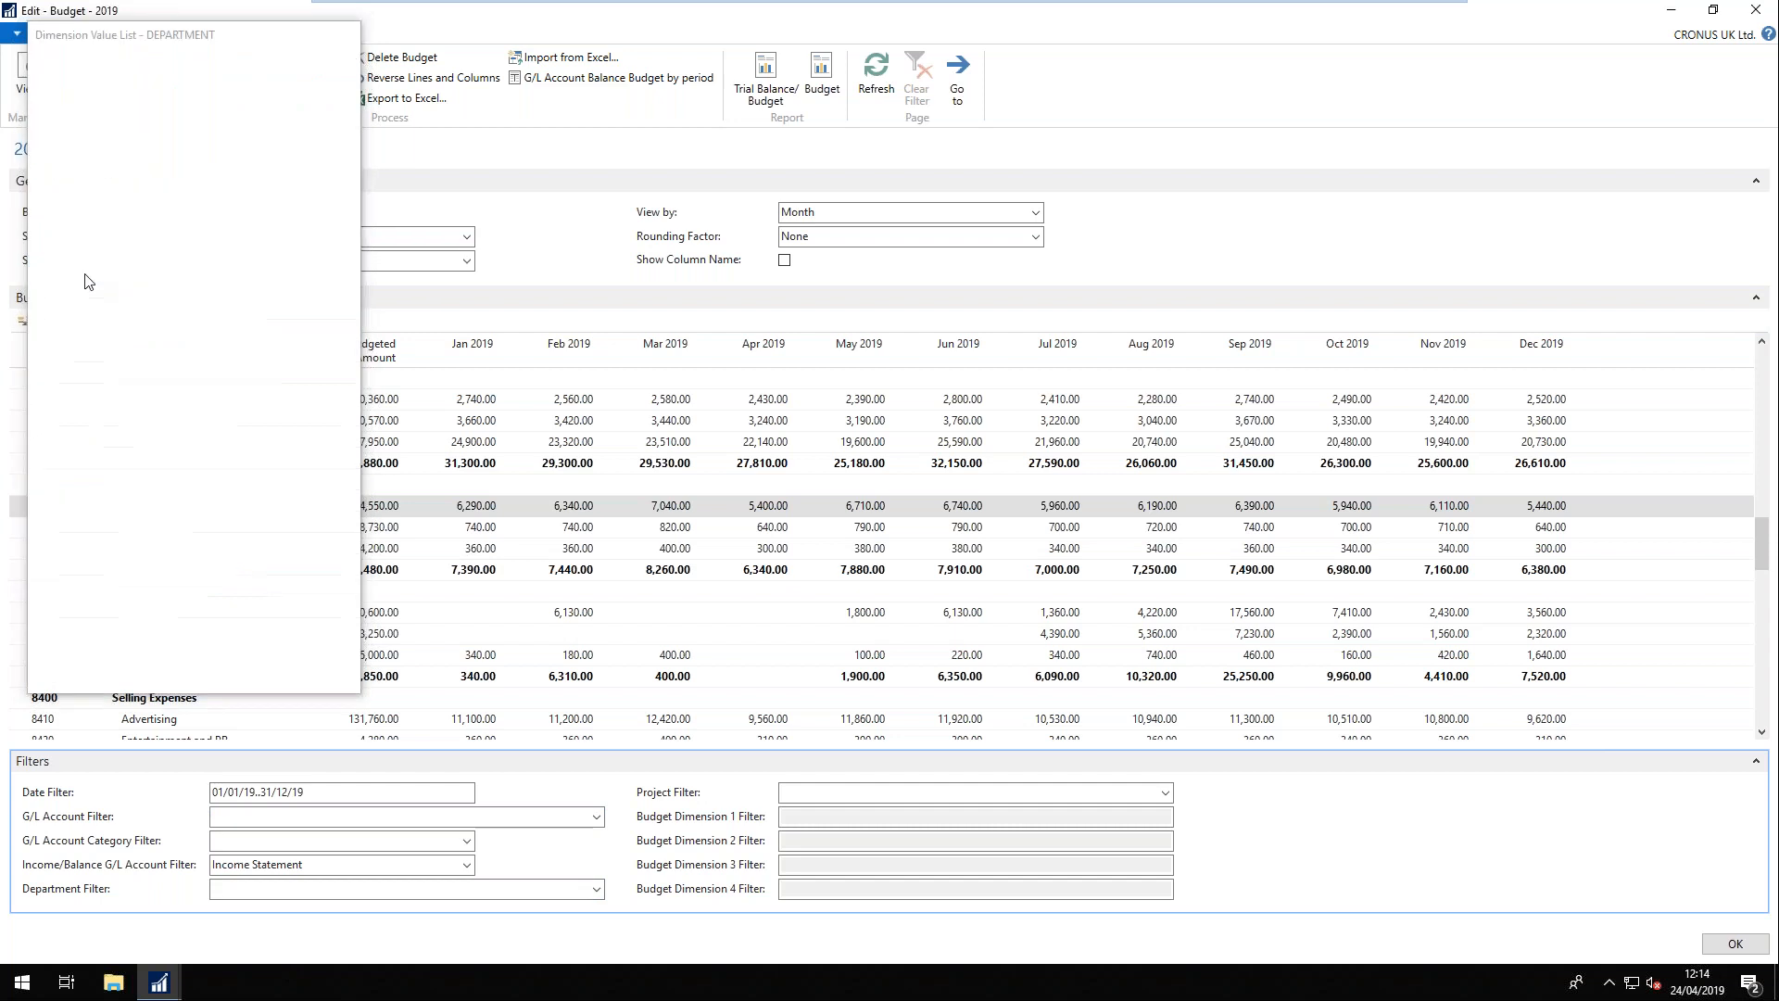
left_click(484, 527)
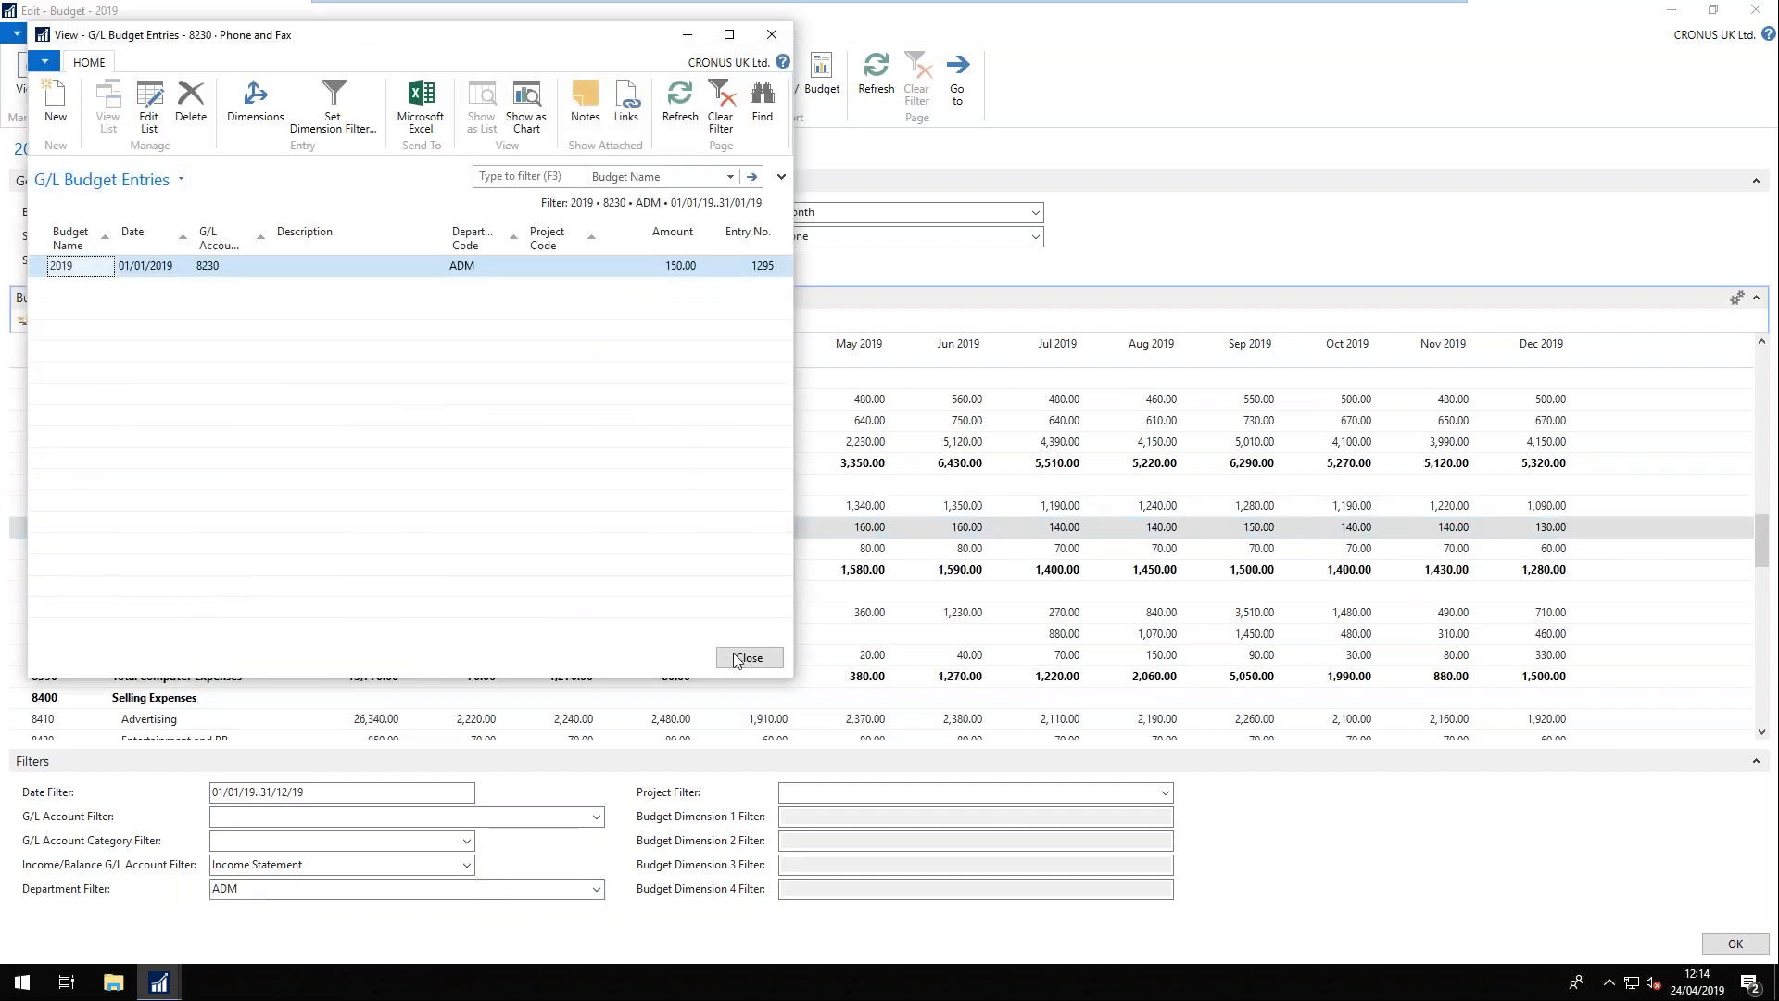
left_click(749, 657)
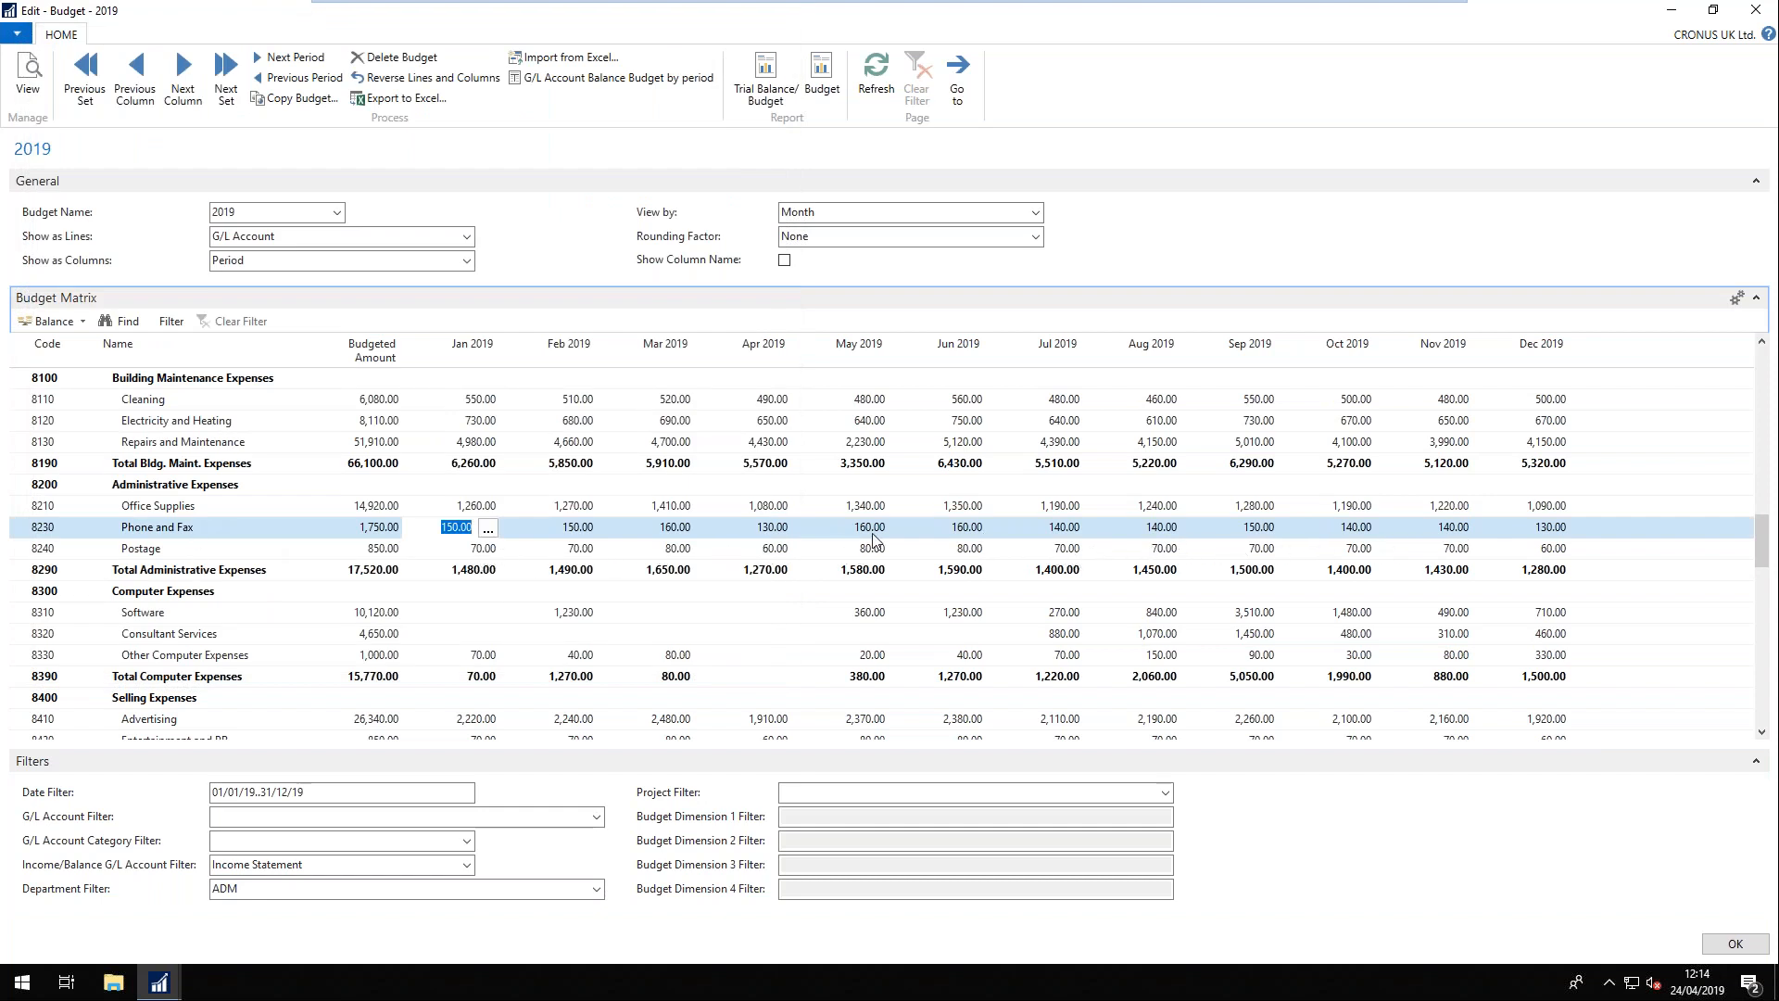
- Open the budget entry behind the January 2019 Postage amount (account 8240) and change its amount to 20
left_click(473, 547)
double_click(472, 548)
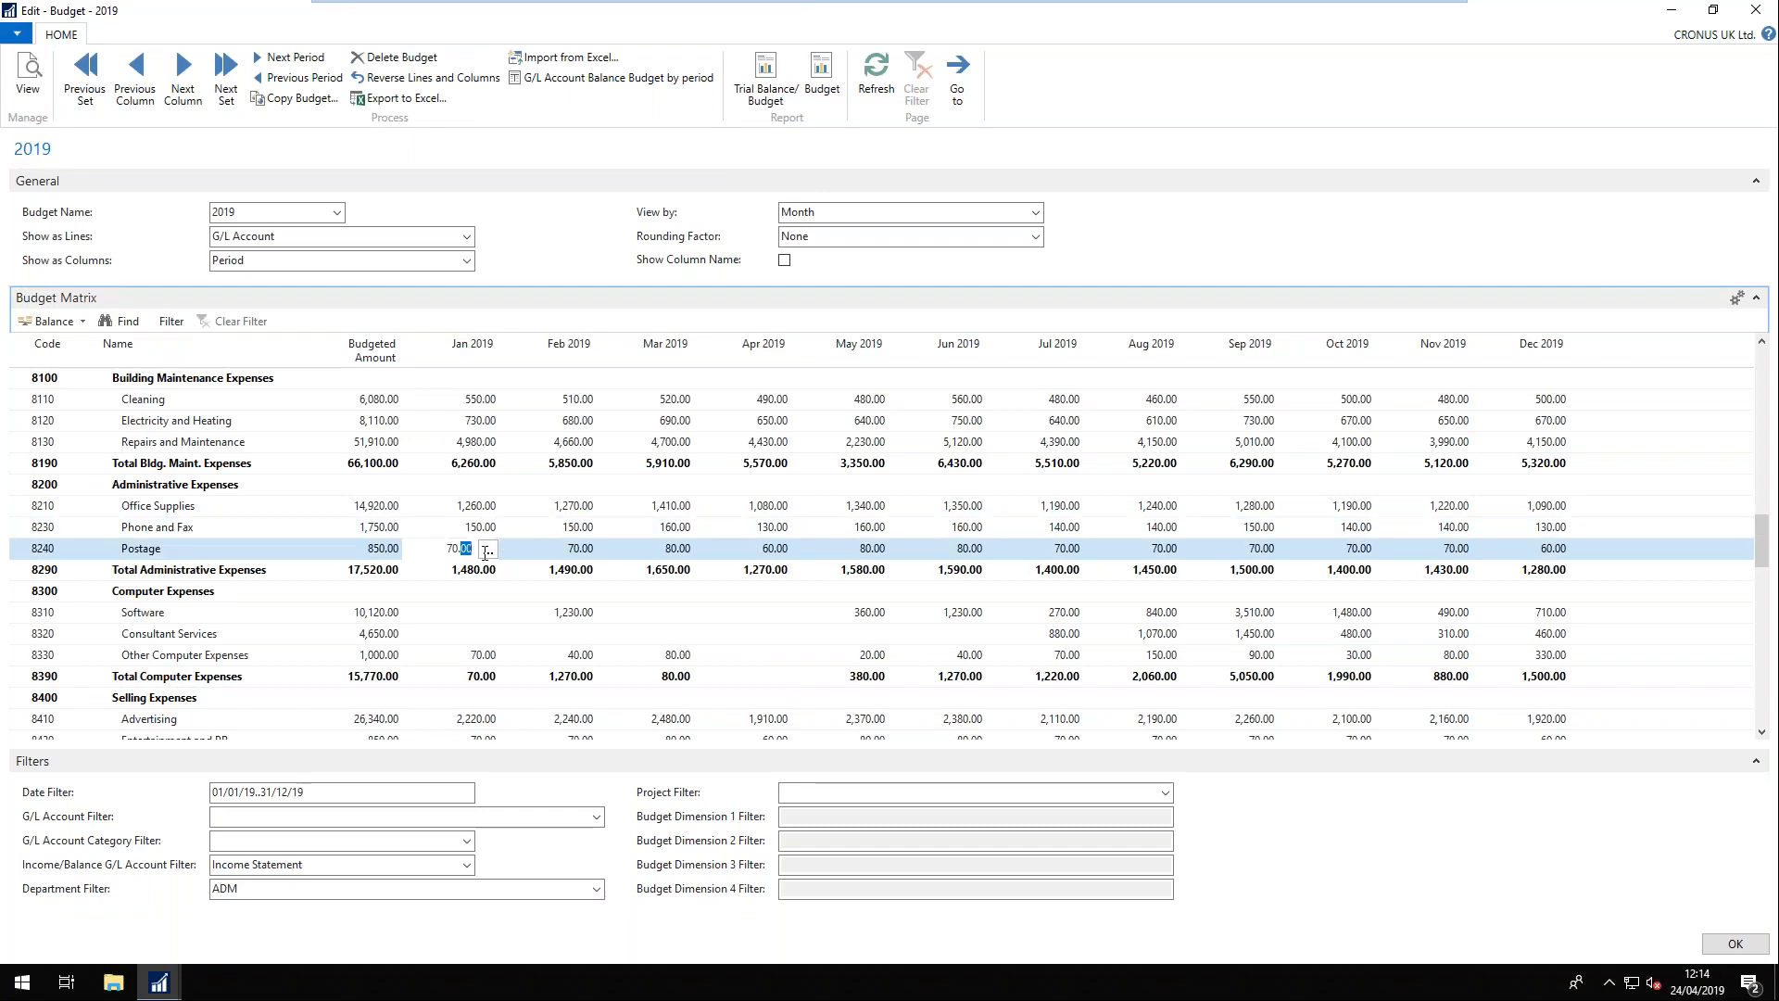
left_click(488, 552)
left_click(146, 120)
left_click(646, 264)
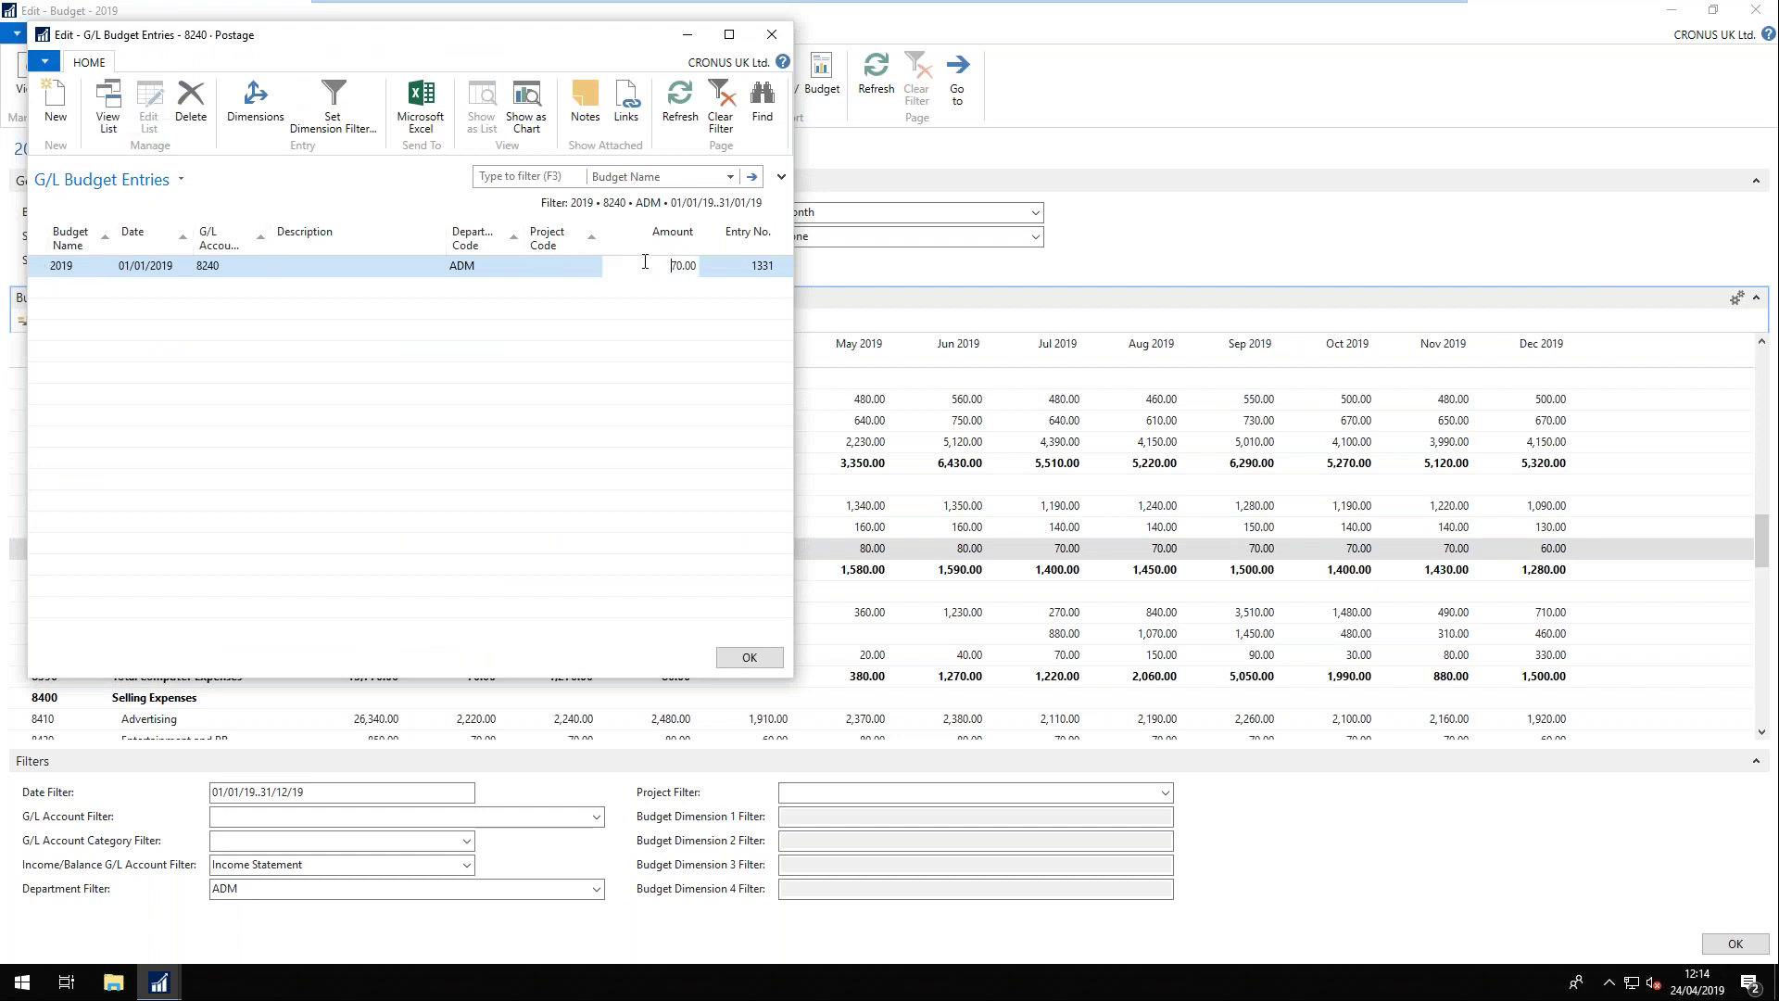
double_click(646, 264)
type("2")
key("Tab")
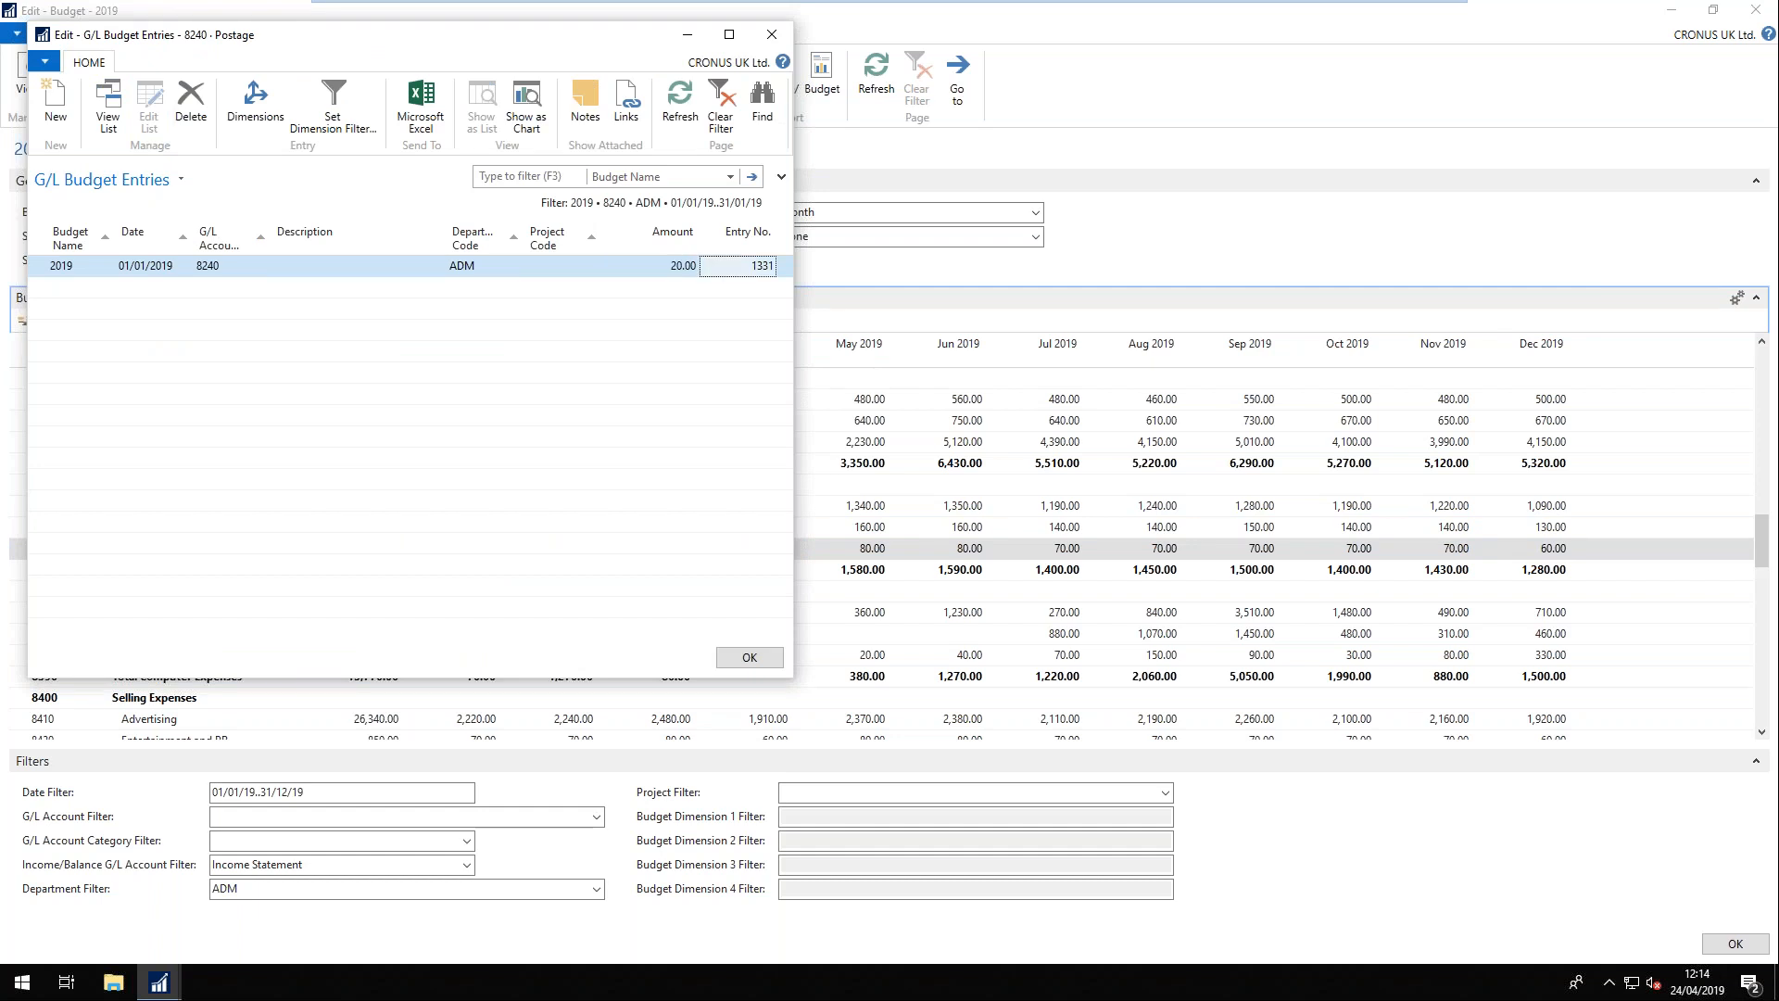
left_click(750, 657)
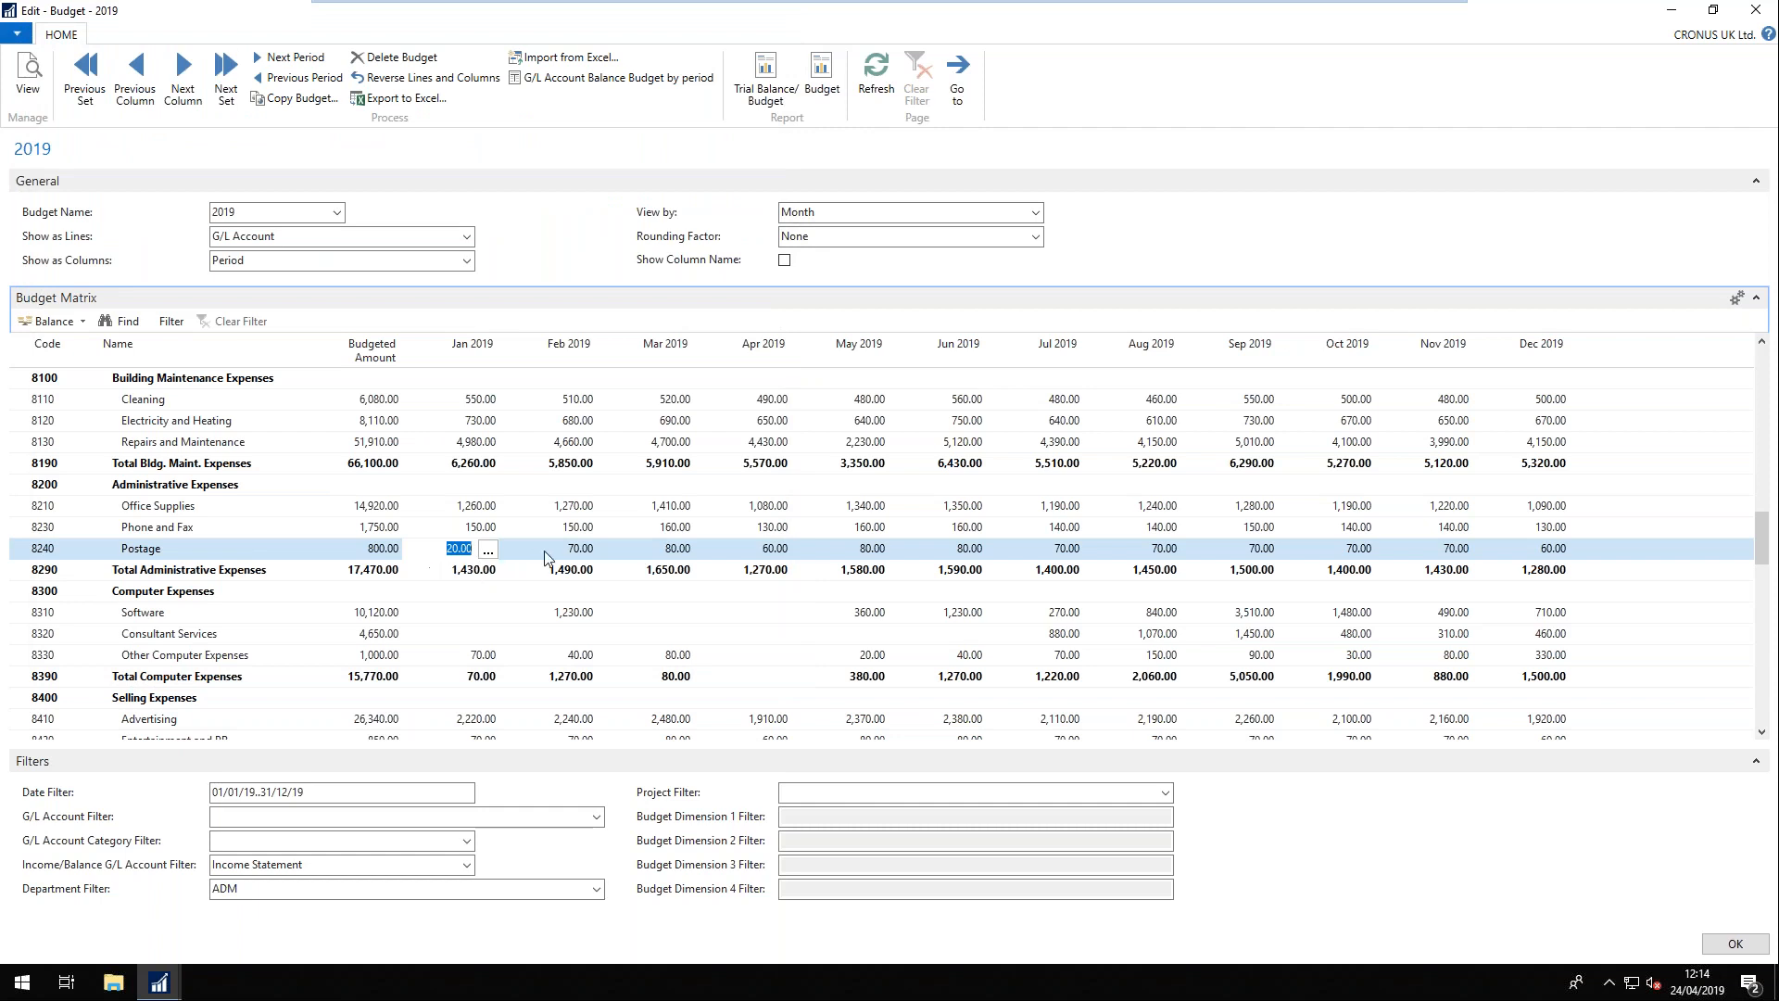
- Open all 2019 Postage budget entries and set the February to December amounts to 20 each, copying the January value down
mouse_move(1467, 554)
left_click(384, 549)
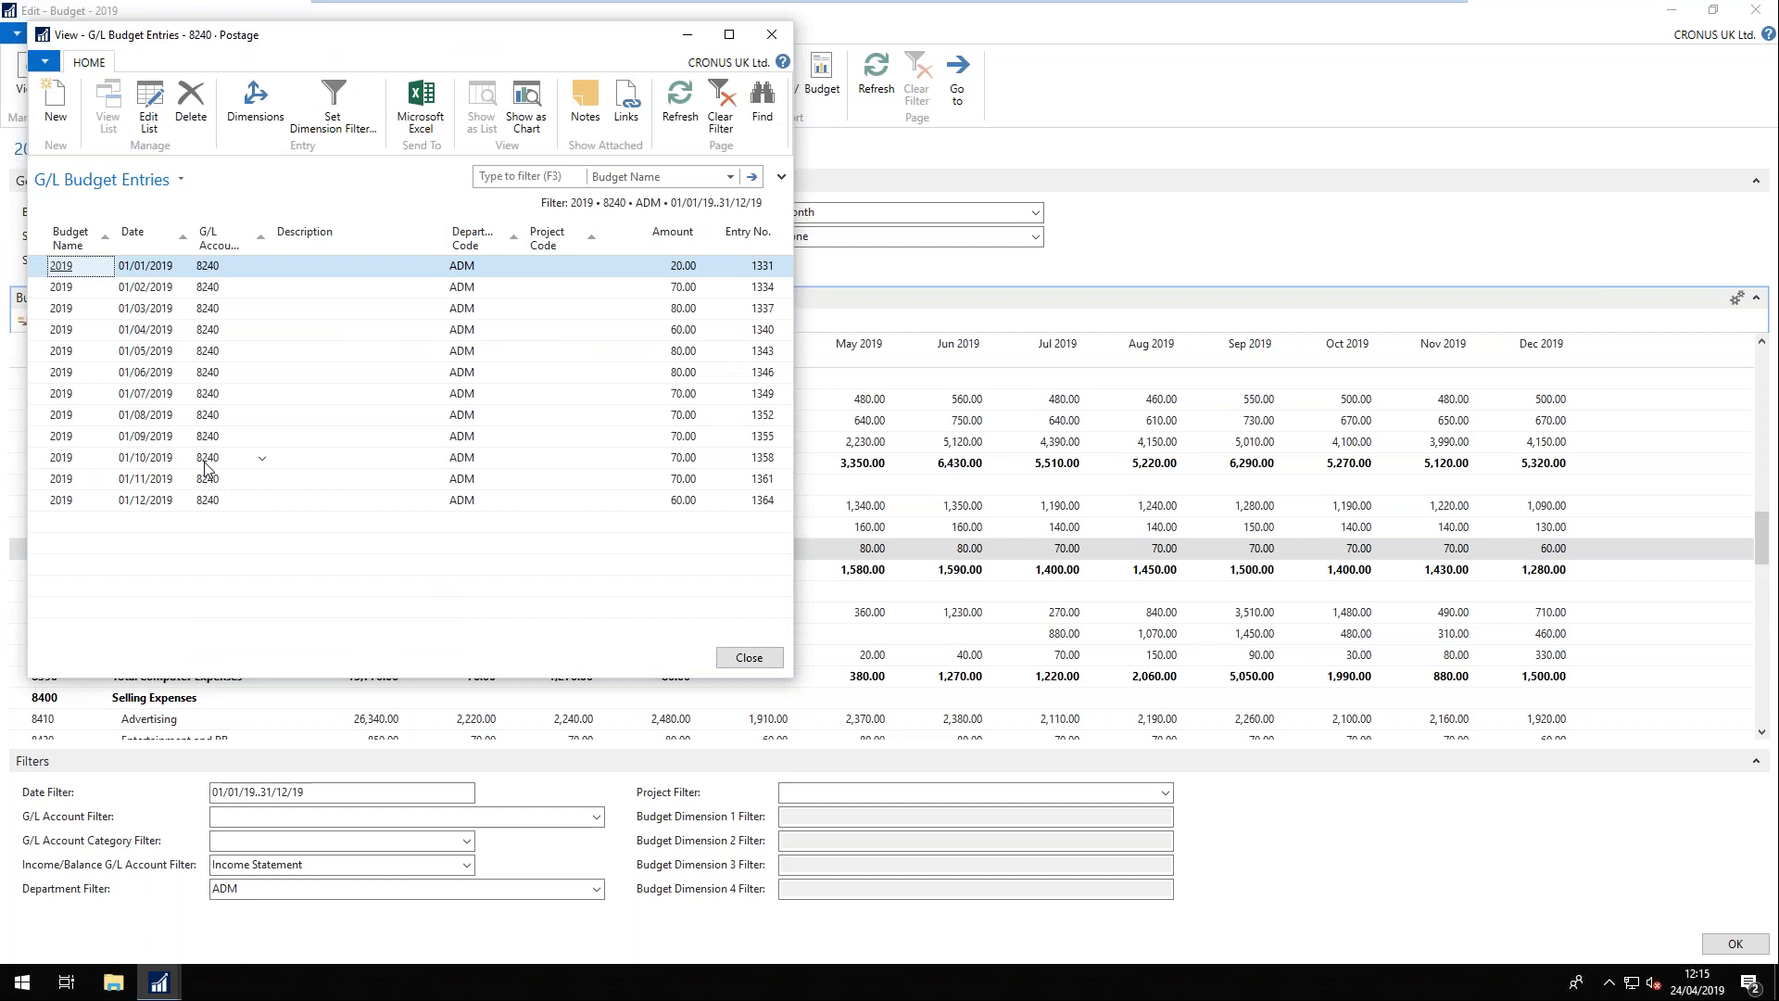
left_click(148, 109)
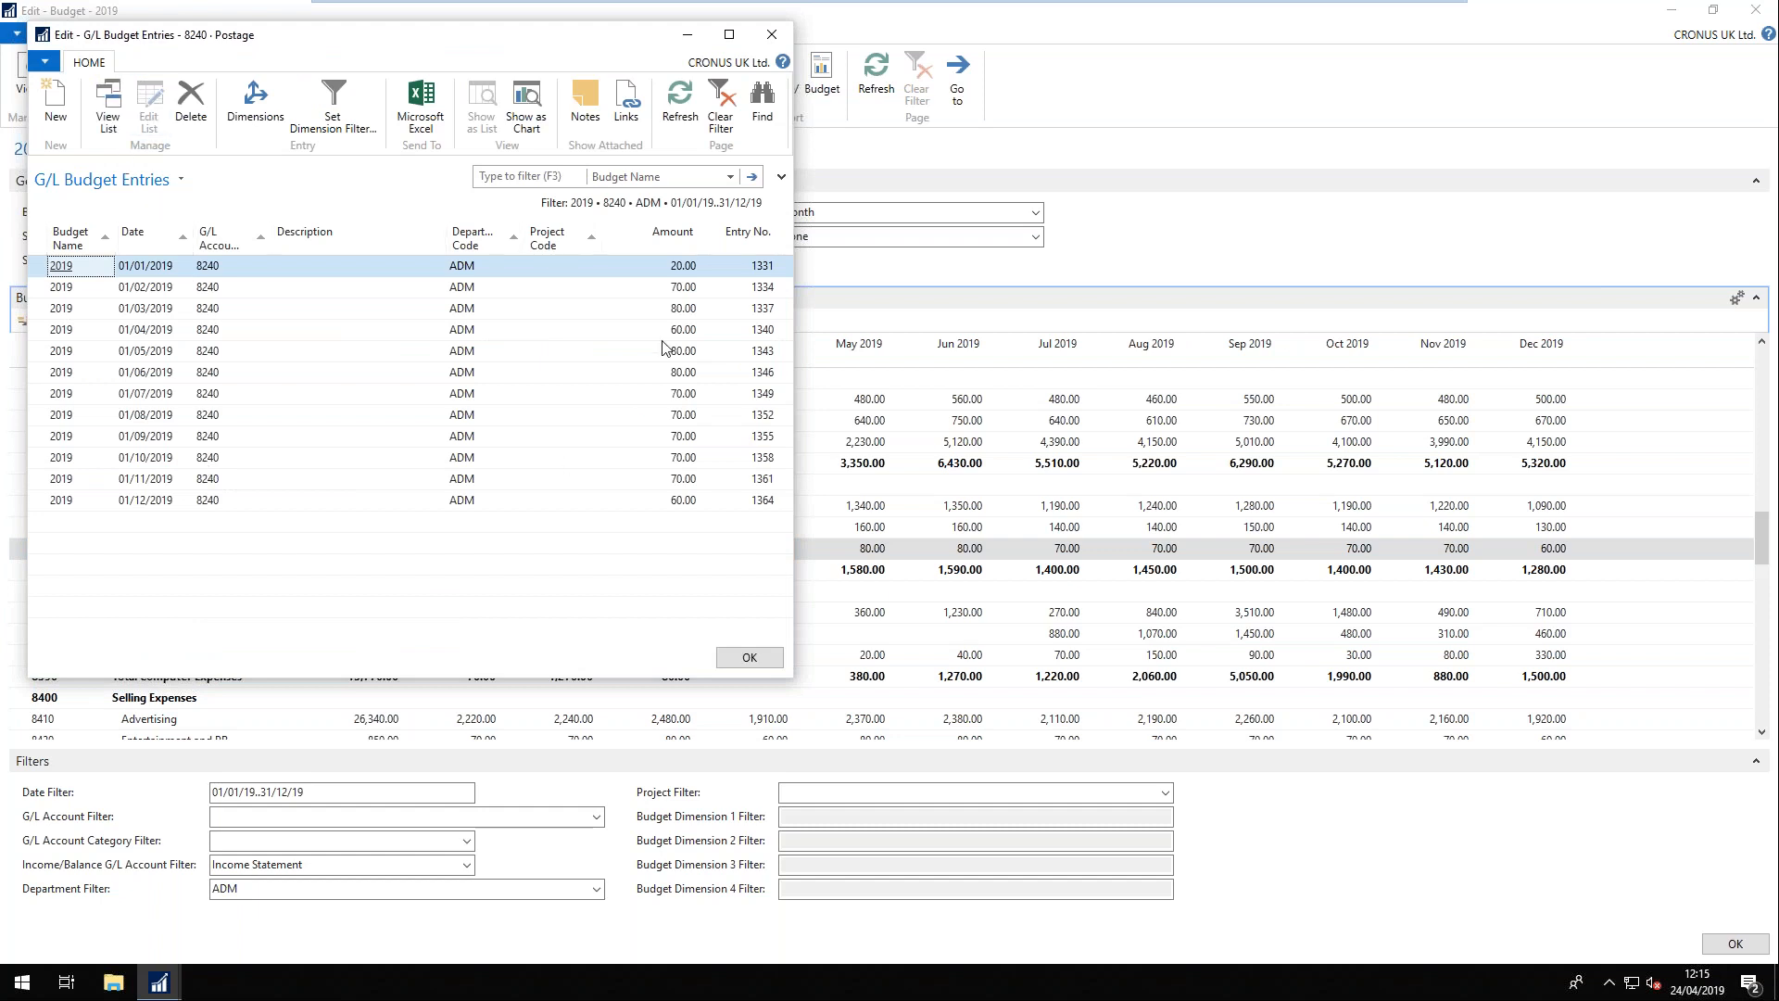
left_click(678, 289)
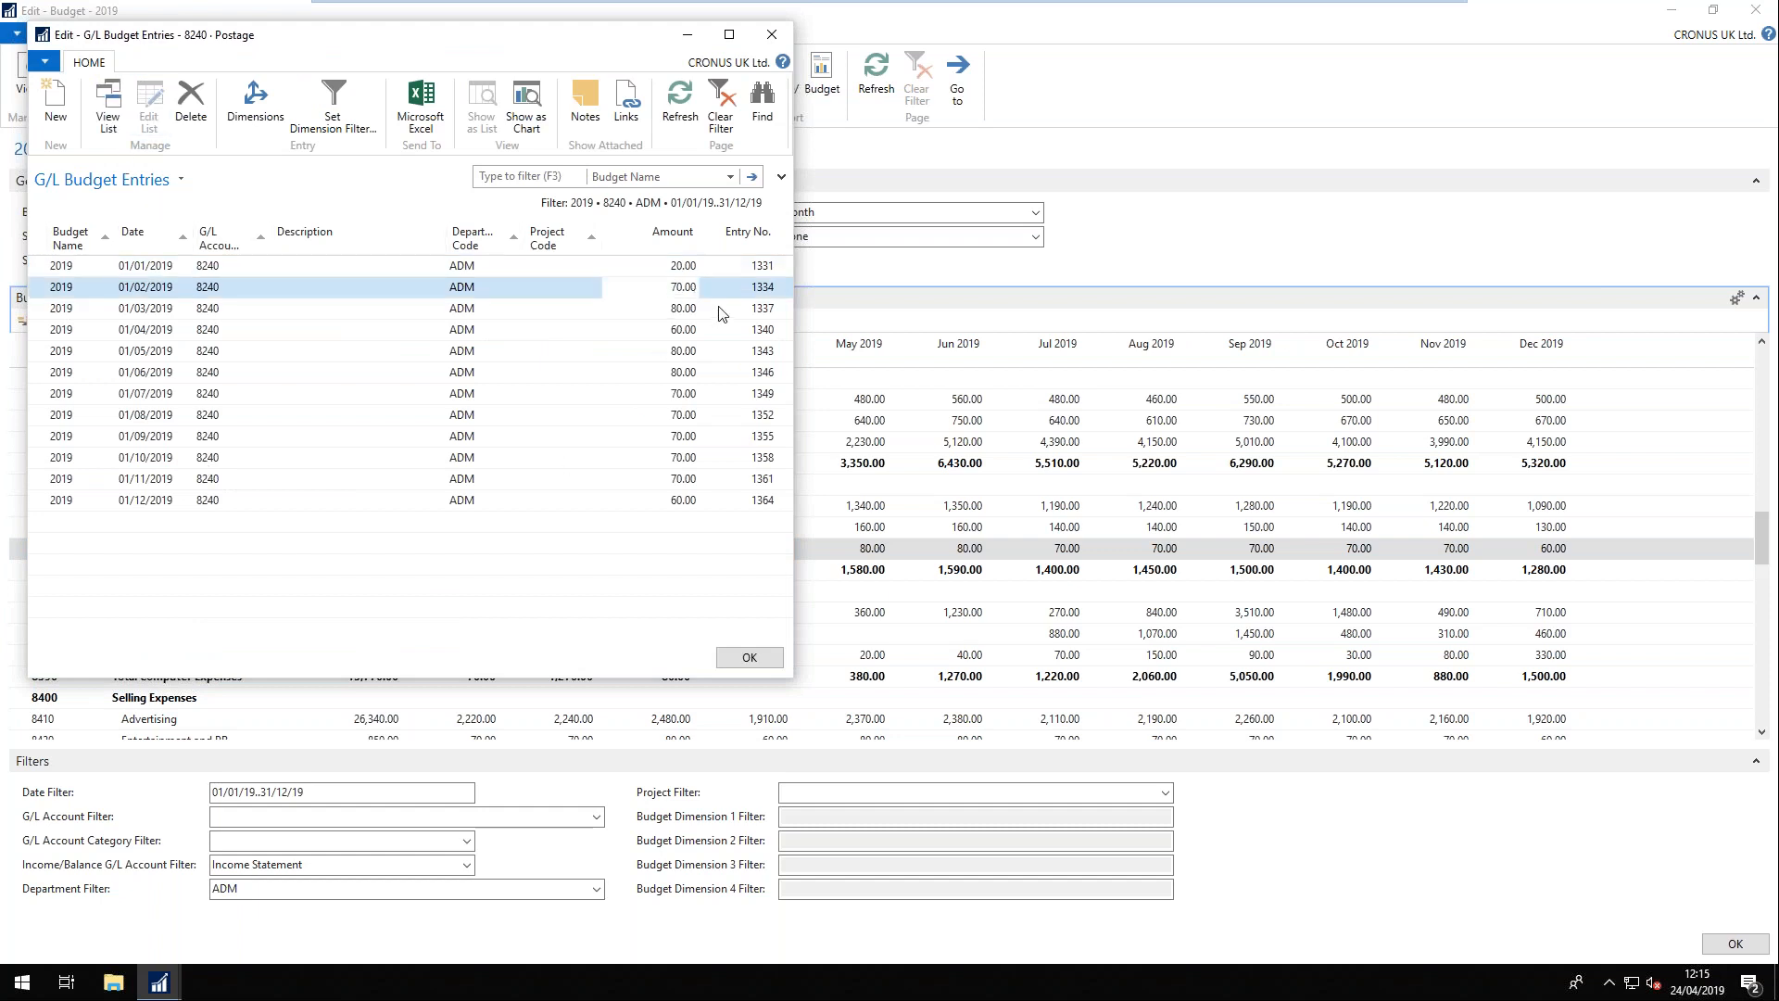
key("F8")
key("Down")
key("F8")
key("Down")
key("F8")
key("Down")
key("F8")
key("Down")
key("F8")
key("Down")
key("F8")
key("Down")
key("F8")
key("Down")
key("F8")
key("Down")
key("F8")
key("Down")
key("F8")
key("Down")
key("F8")
key("Down")
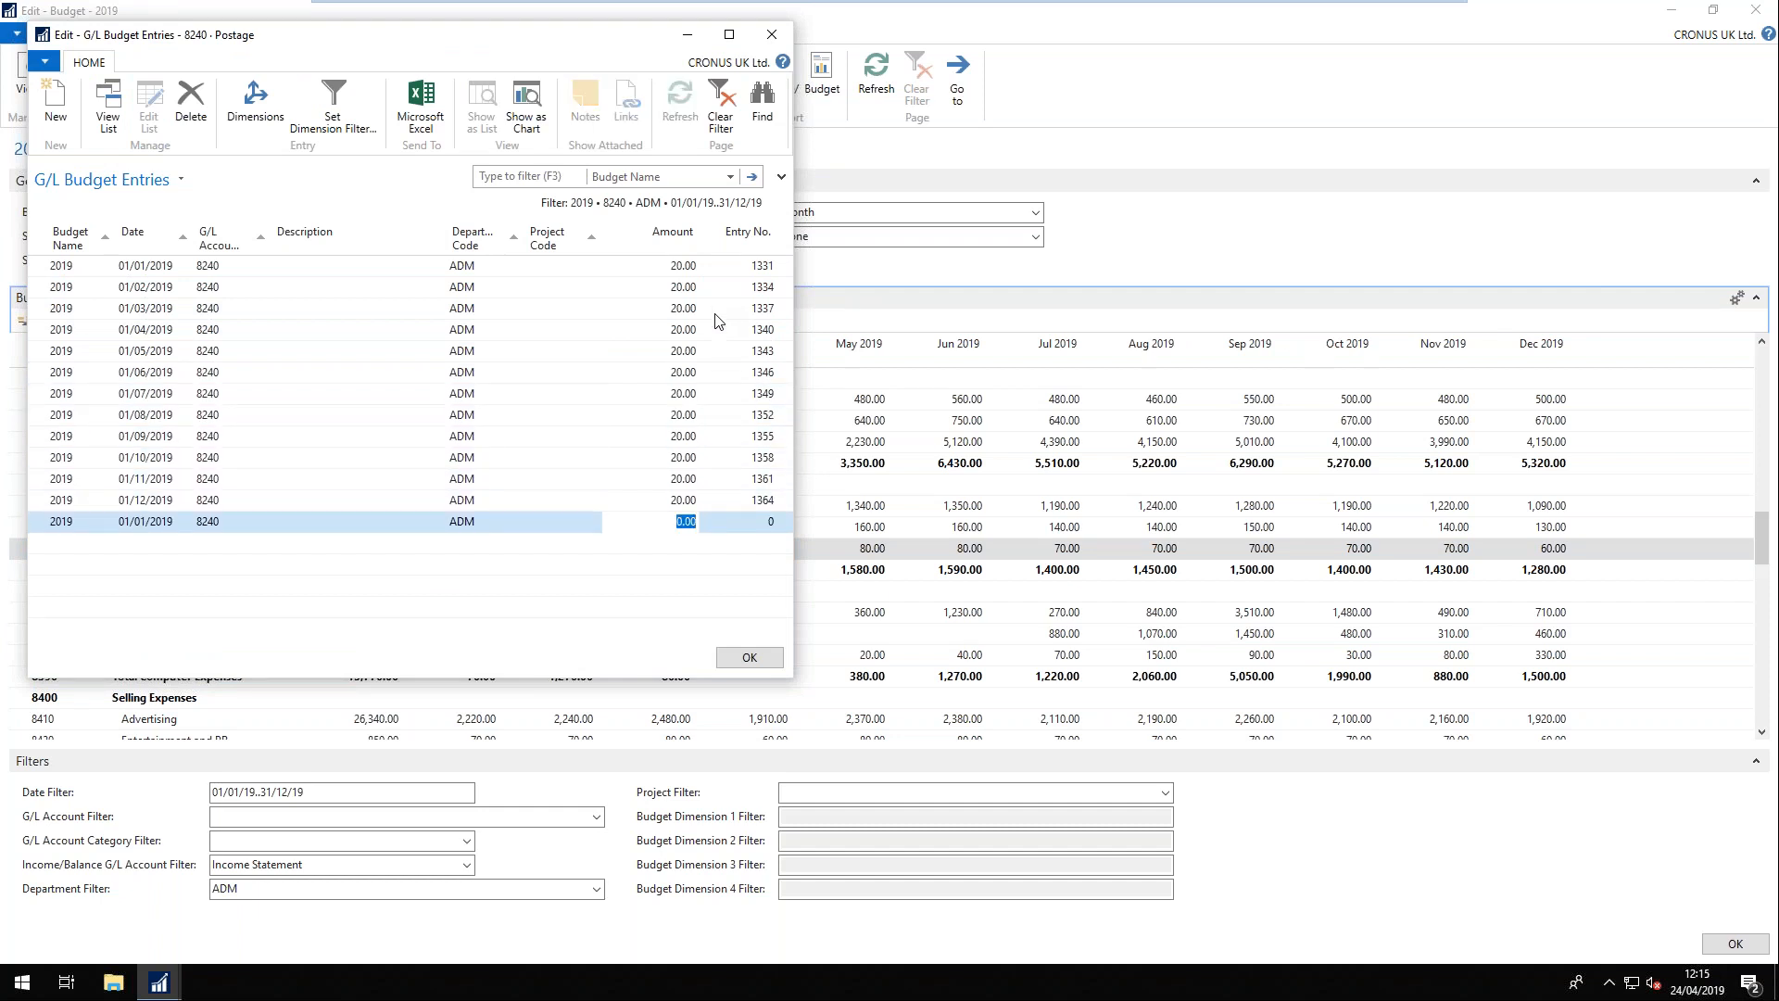
left_click(746, 657)
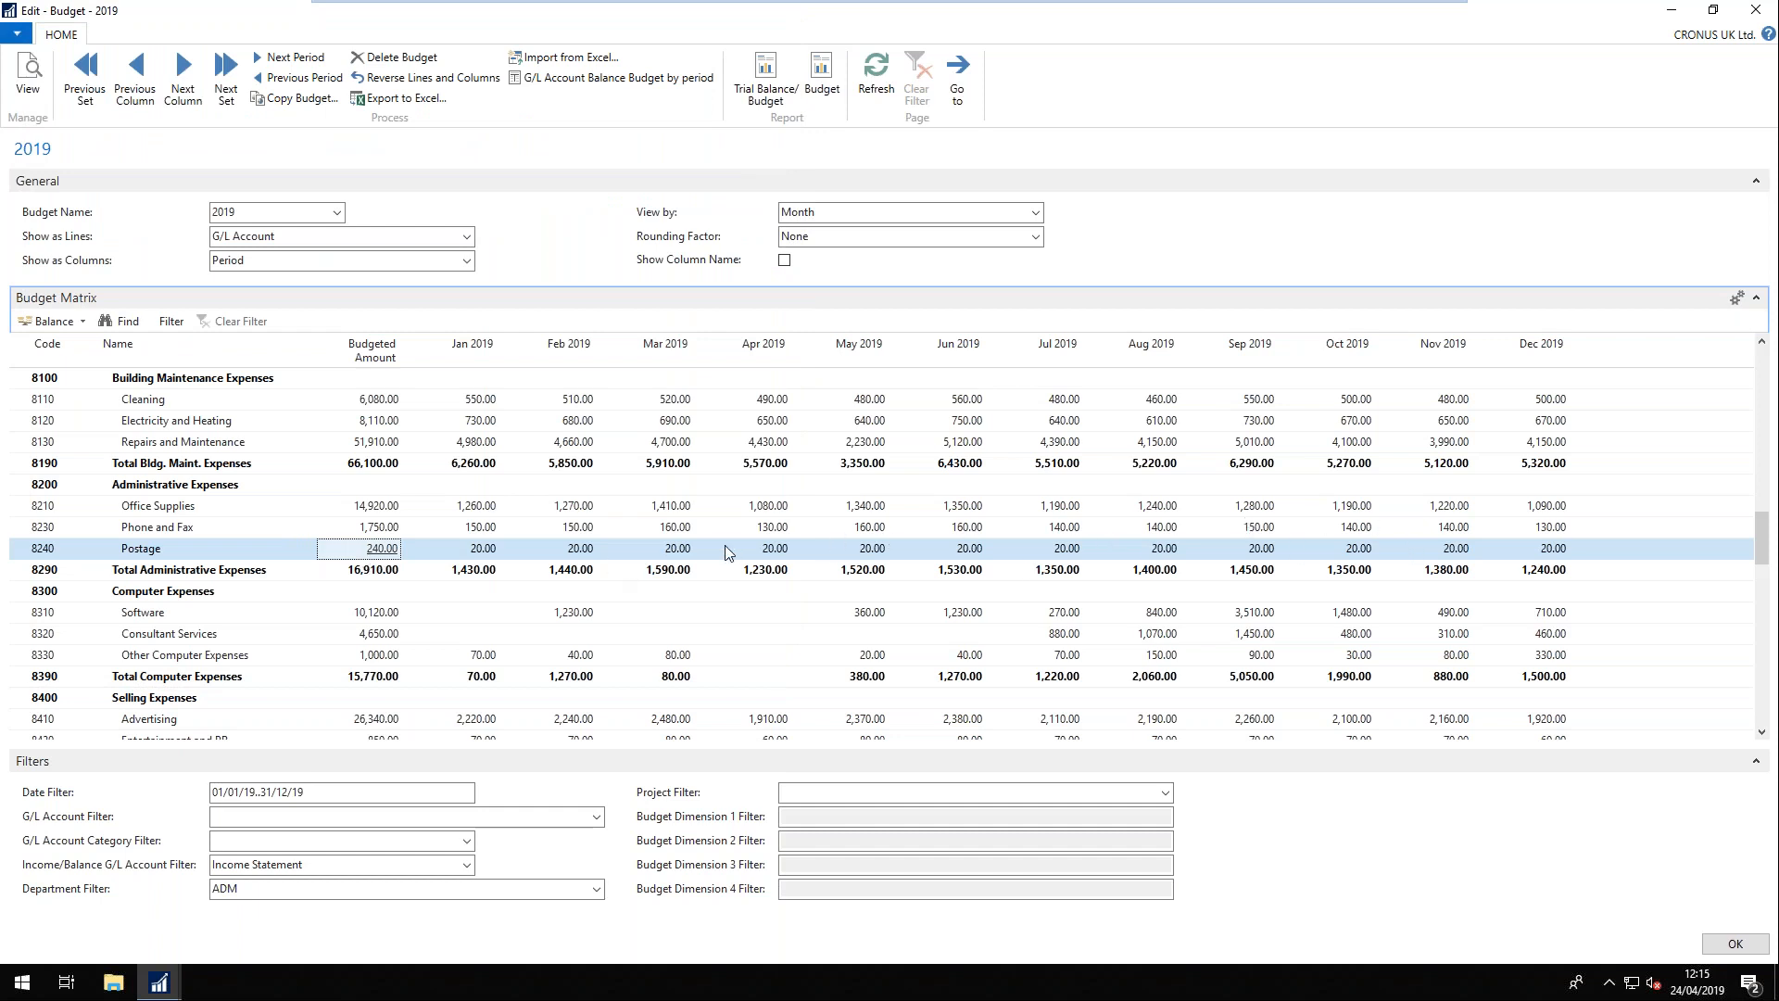
- Change the Department Filter to SALES and apply it to the 2019 budget
mouse_move(722, 548)
left_click(598, 889)
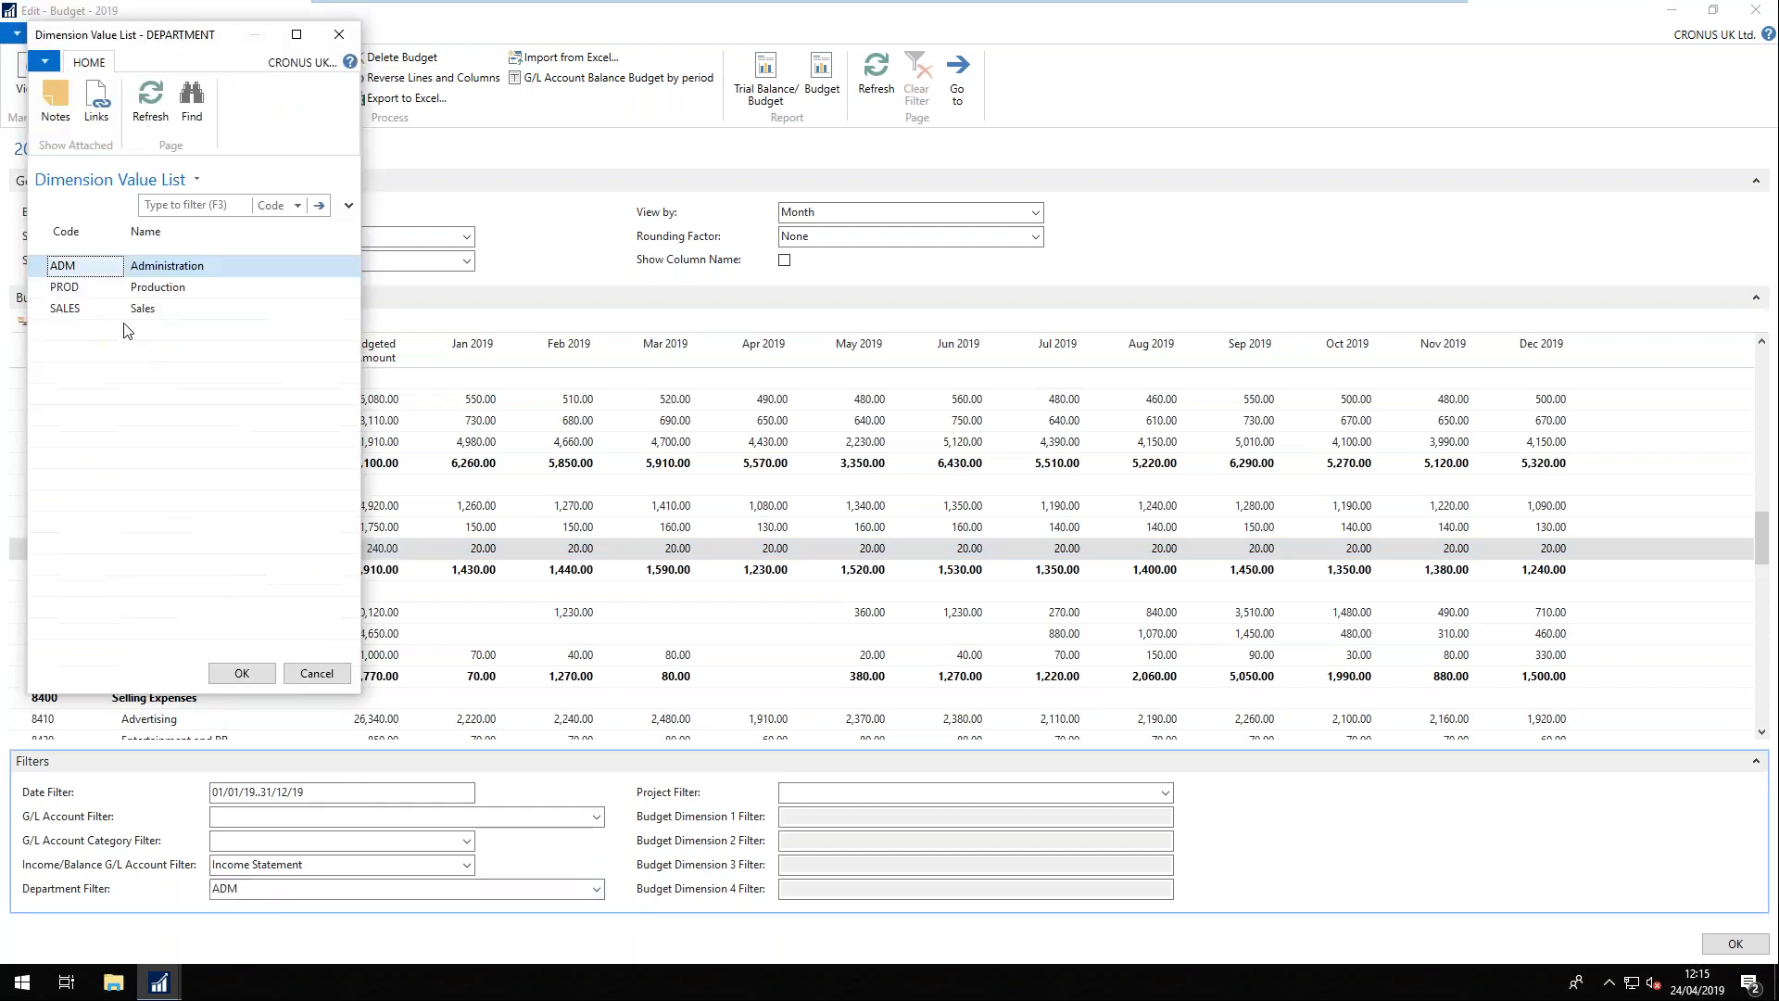
left_click(92, 312)
left_click(241, 675)
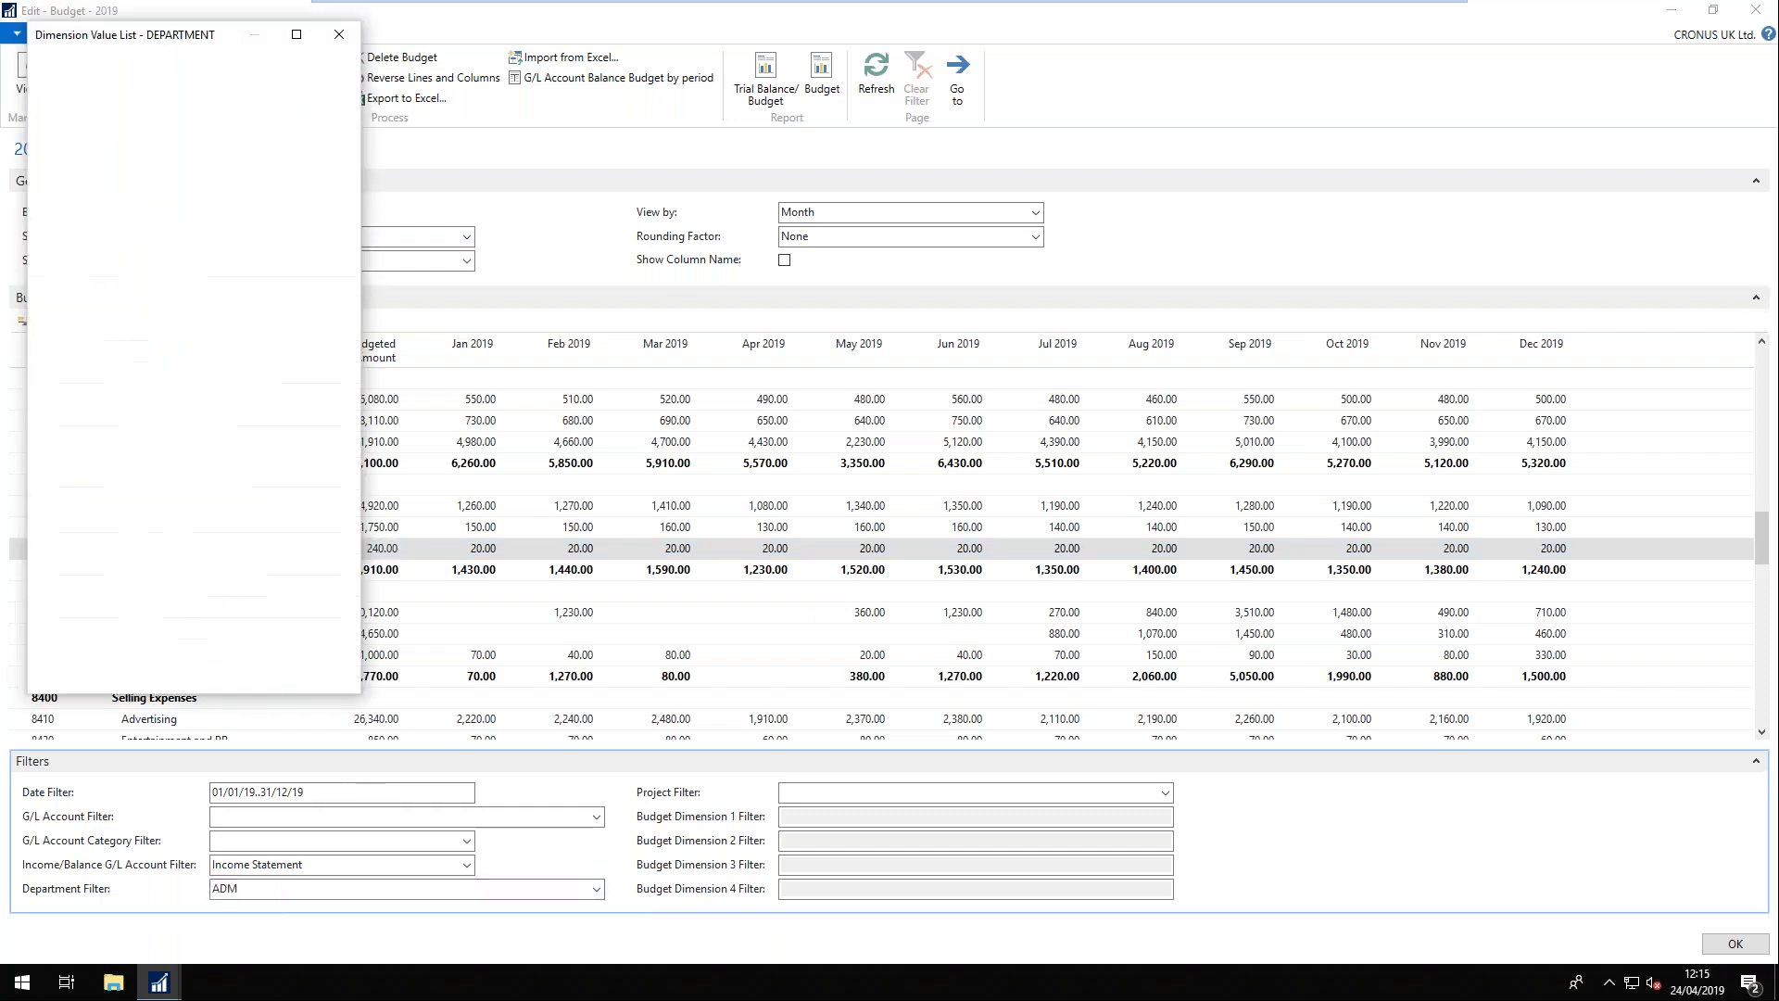
left_click(364, 815)
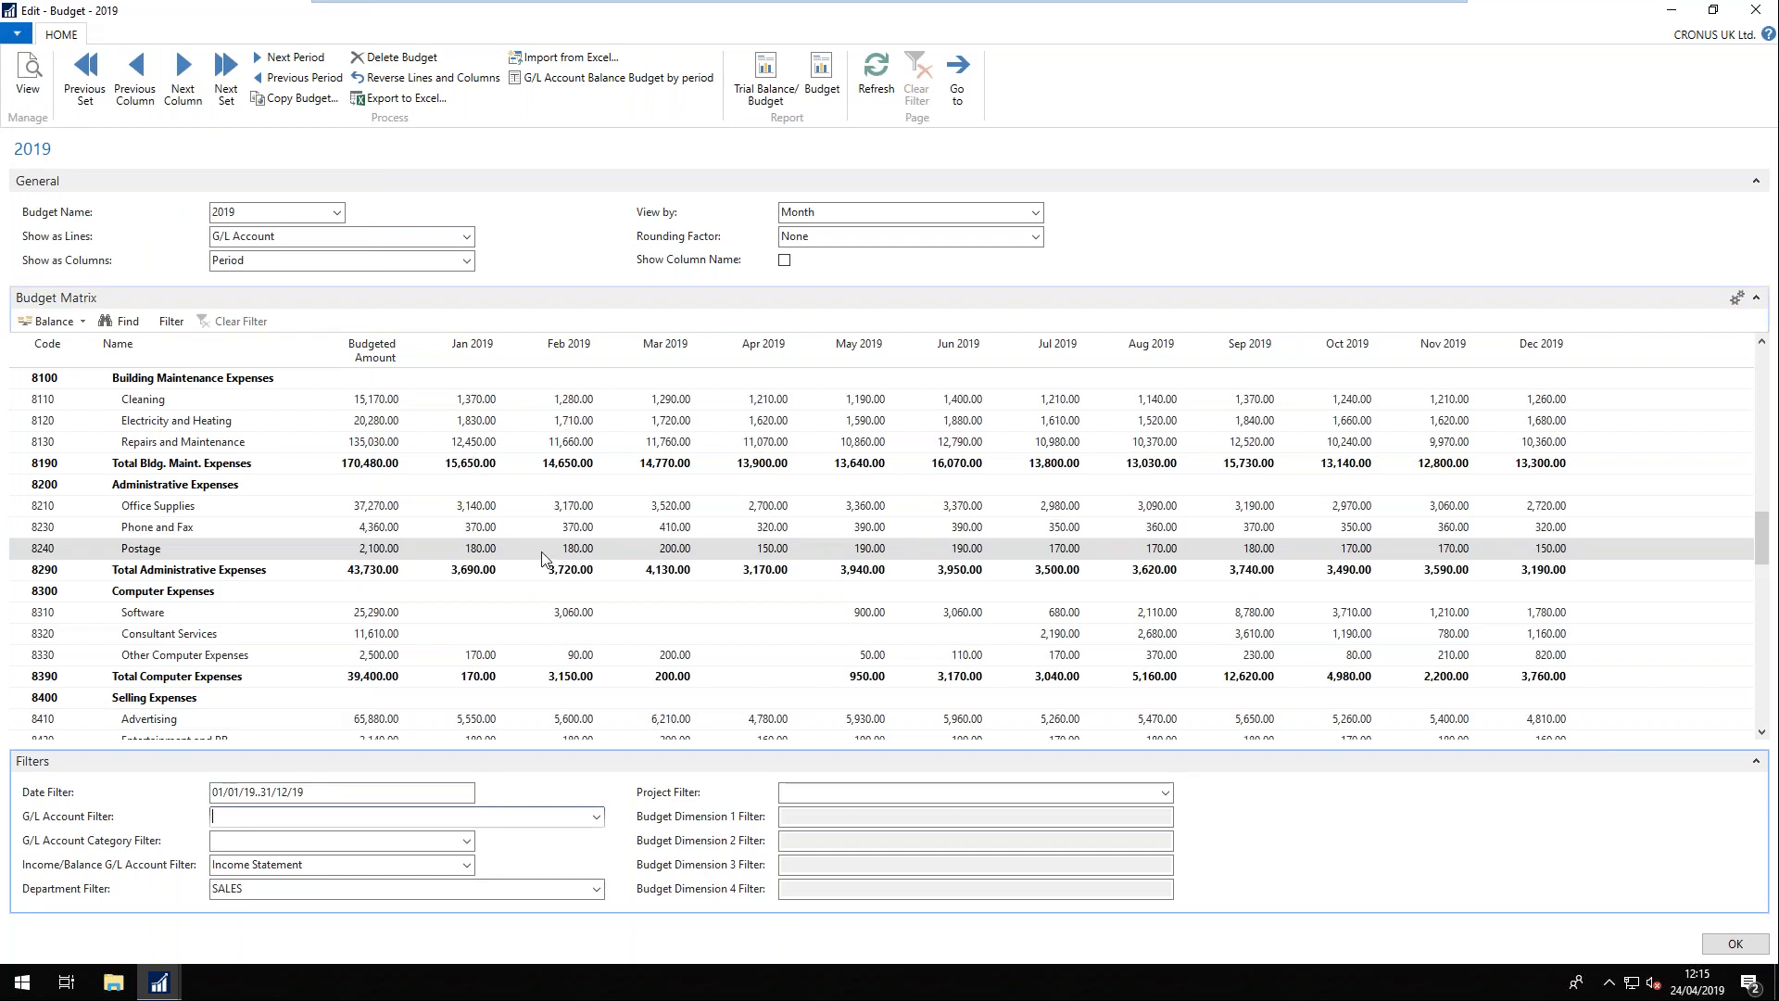
- Export the SALES-filtered 2019 budget to Excel from 01/01/2019 for 12 one-month periods with DEPARTMENT as the column dimension
left_click(622, 532)
left_click(396, 102)
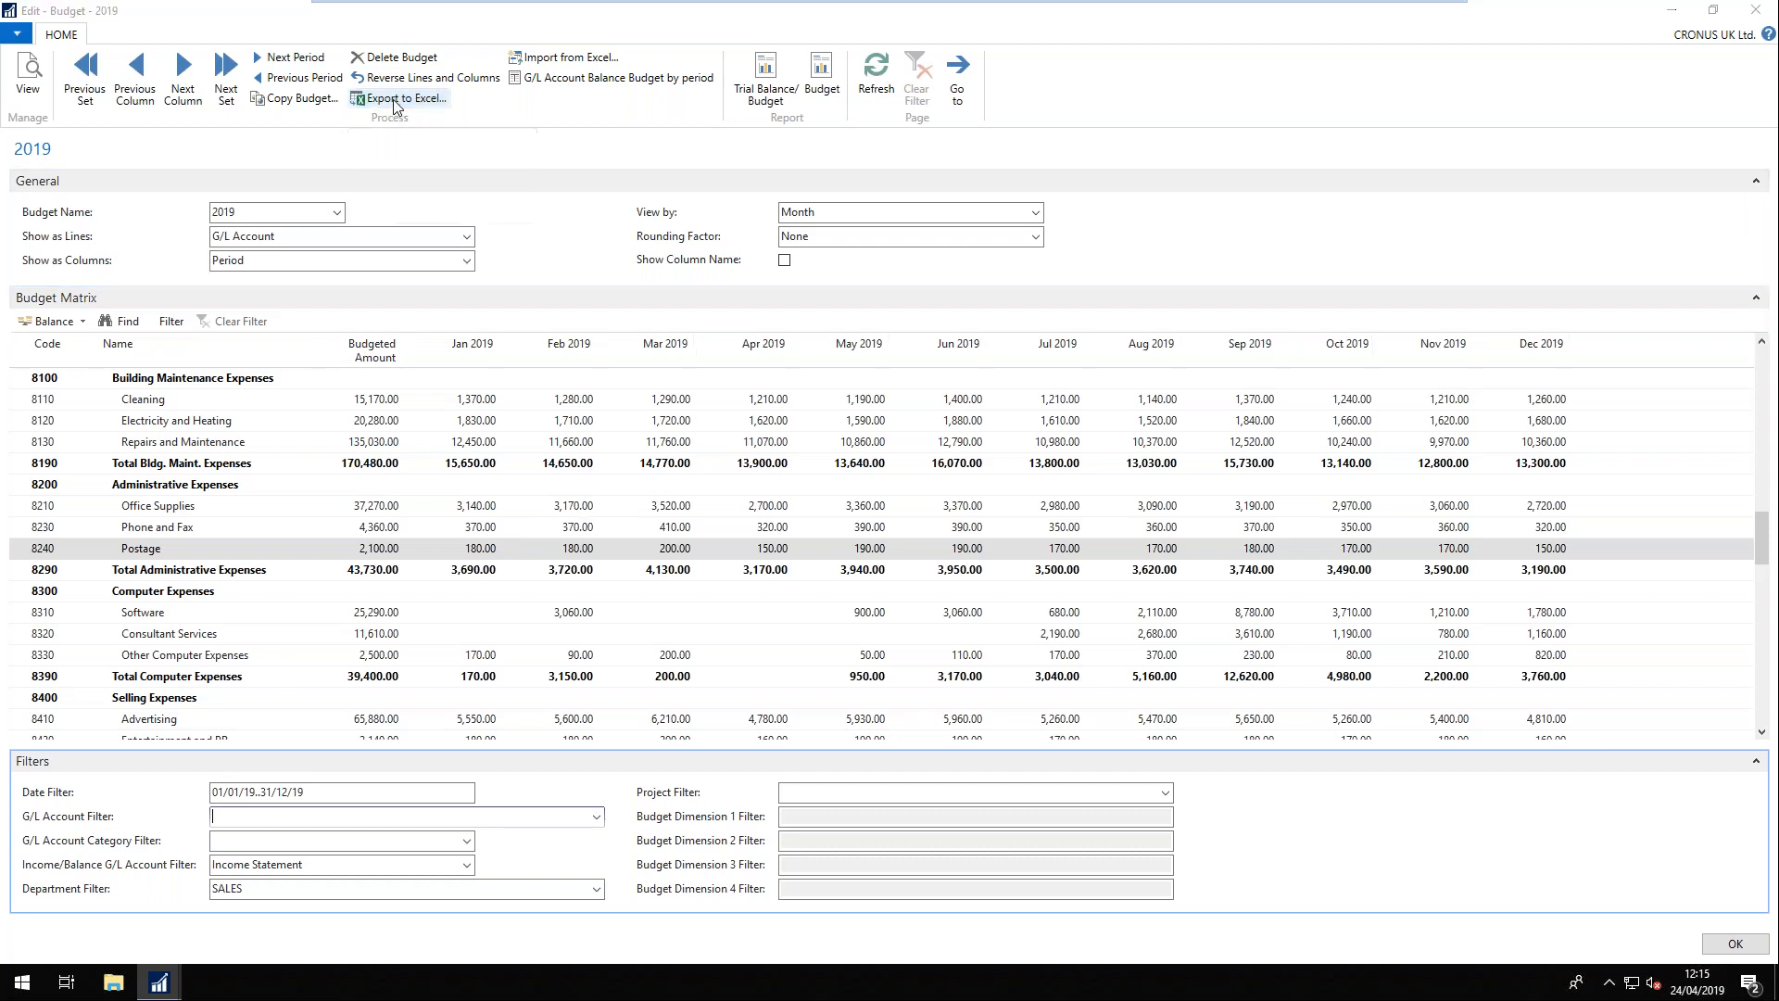
left_click_drag(541, 350, 612, 657)
left_click(590, 247)
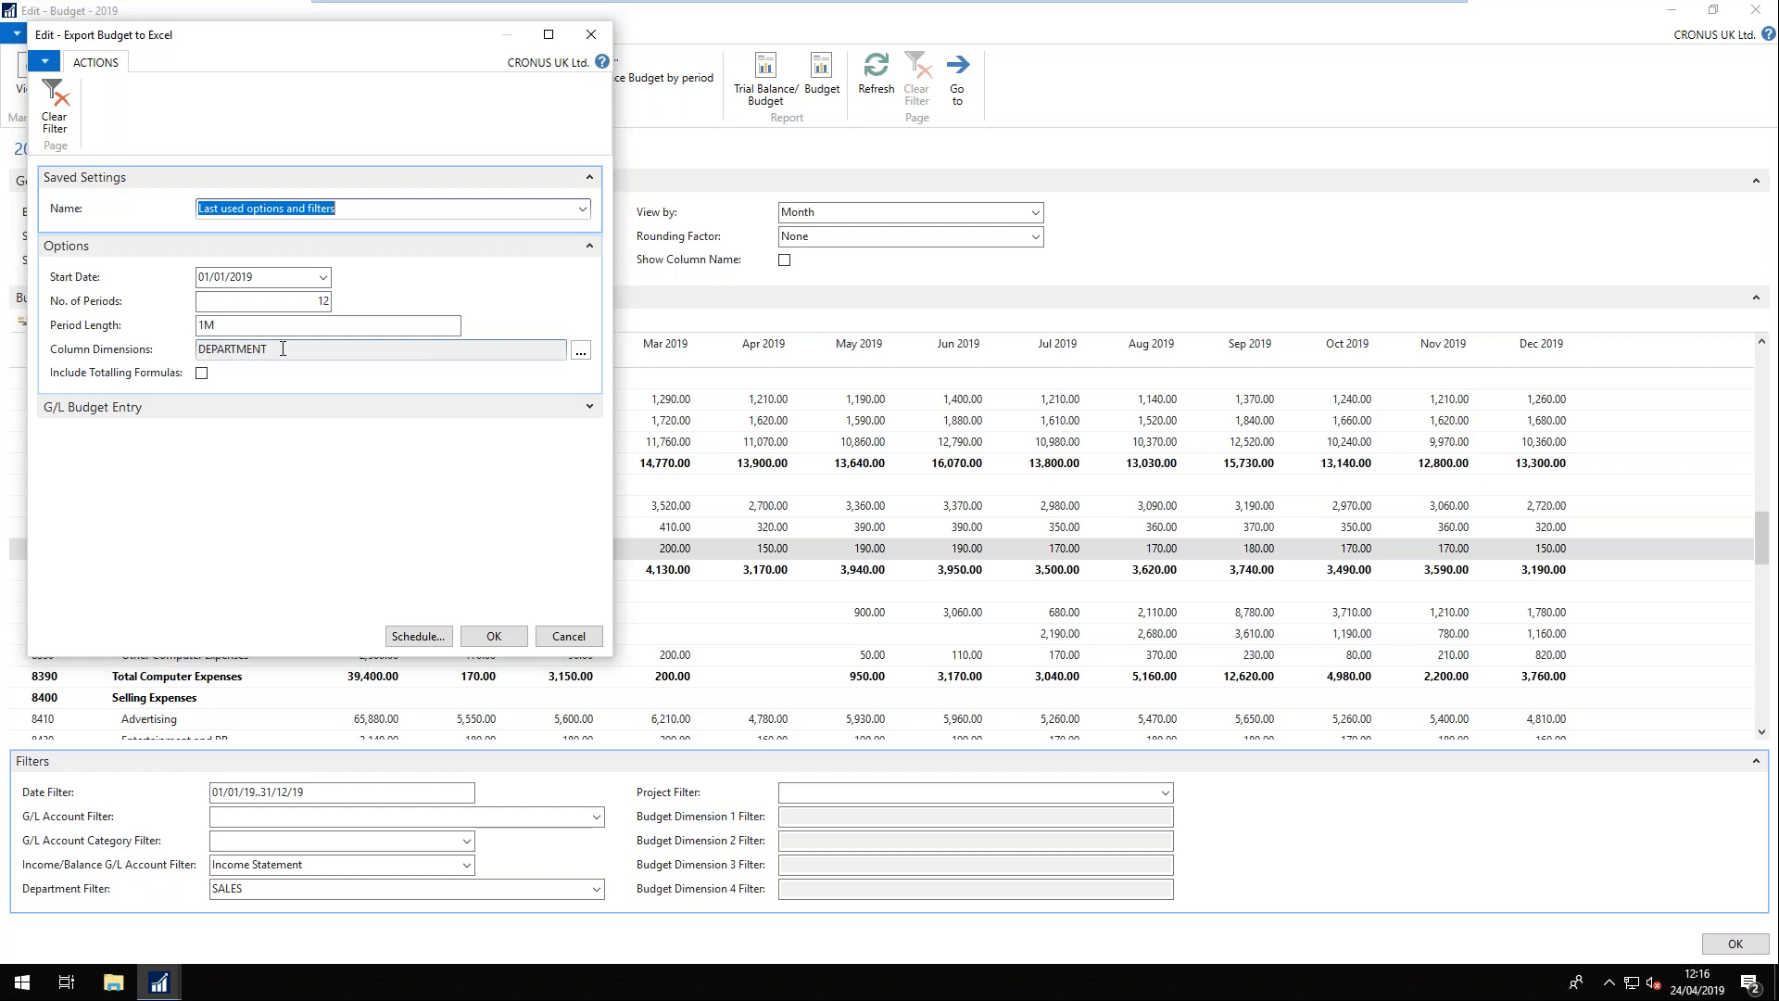
left_click(494, 637)
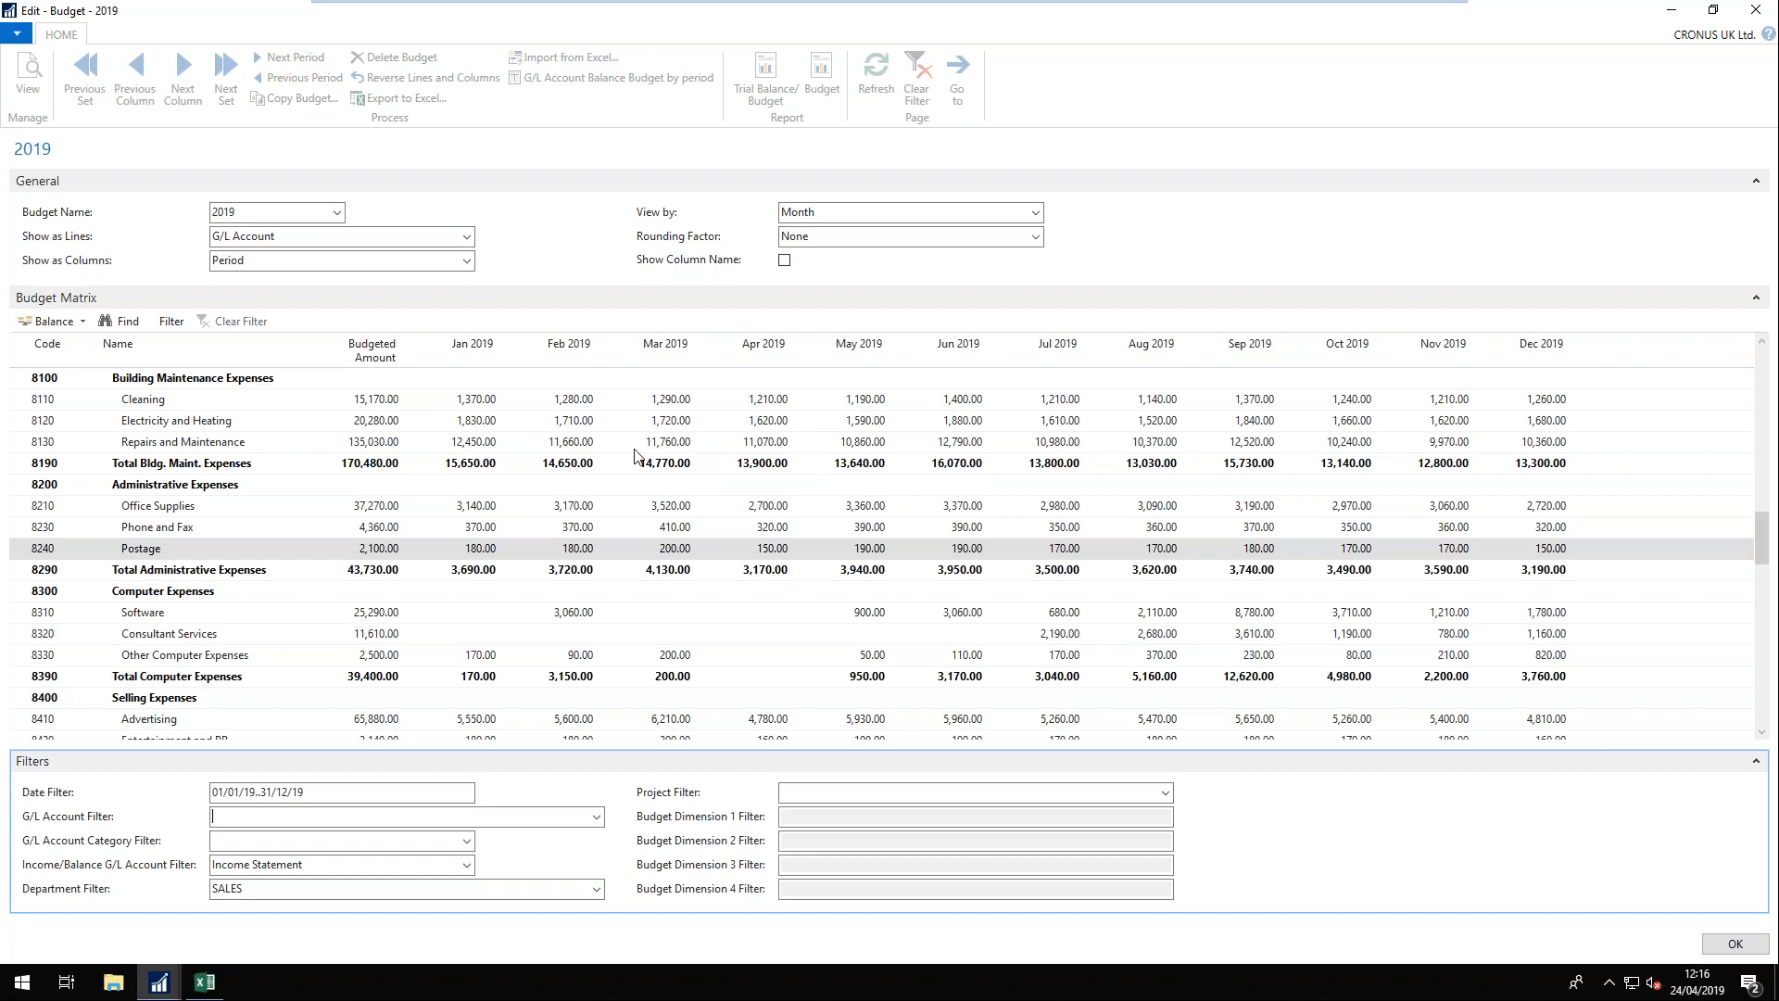
- Switch to the exported workbook in Excel and set the Postage amounts (account 8240) to 0 for all twelve months of 2019
left_click(203, 984)
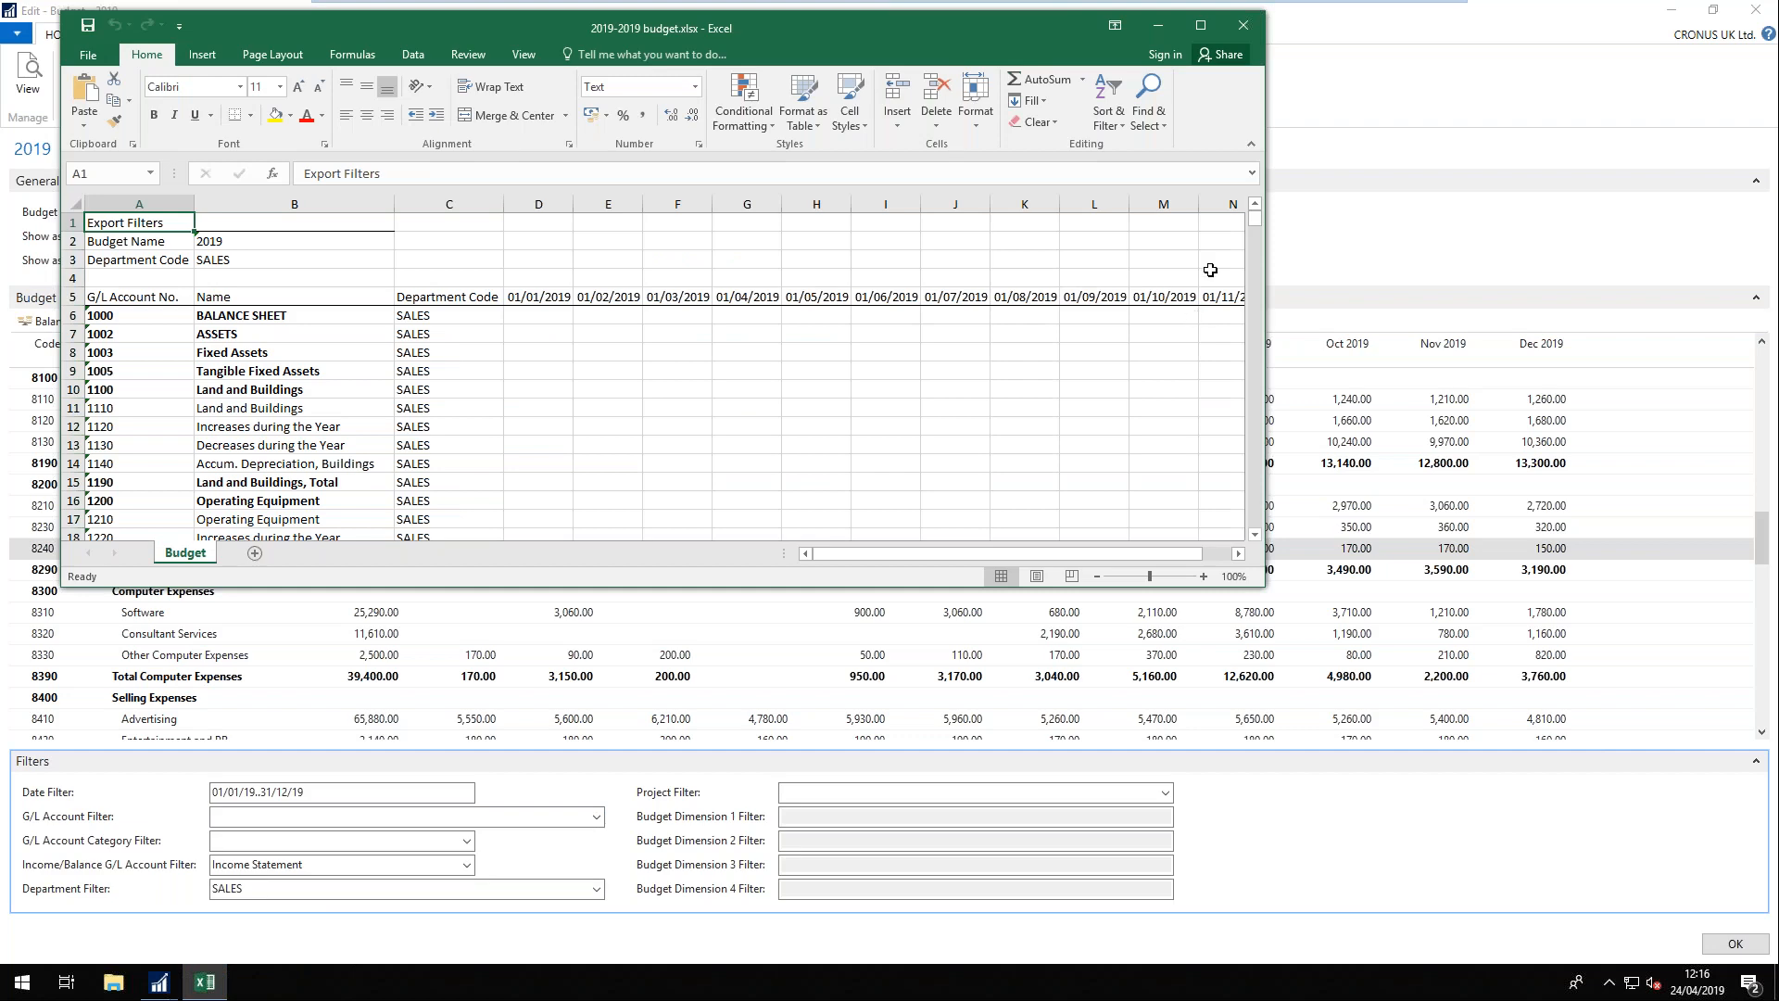
left_click(1201, 25)
scroll(678, 517, "down", 20)
scroll(605, 582, "down", 15)
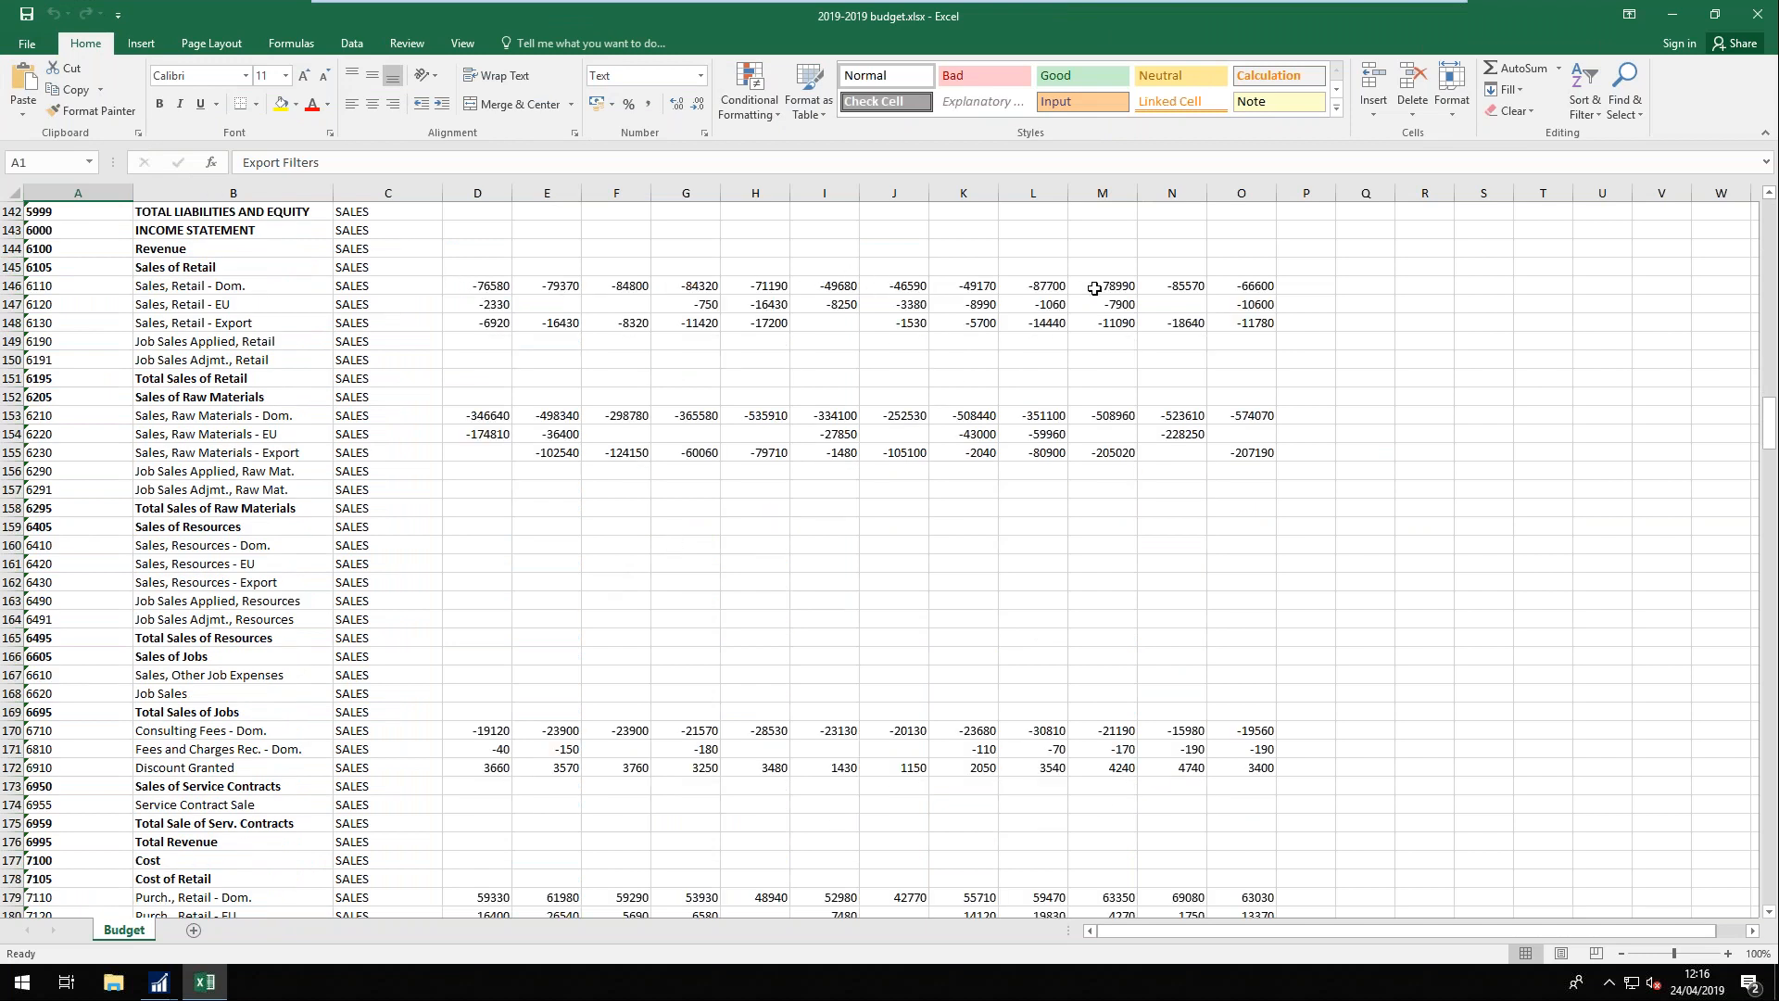
left_click(496, 287)
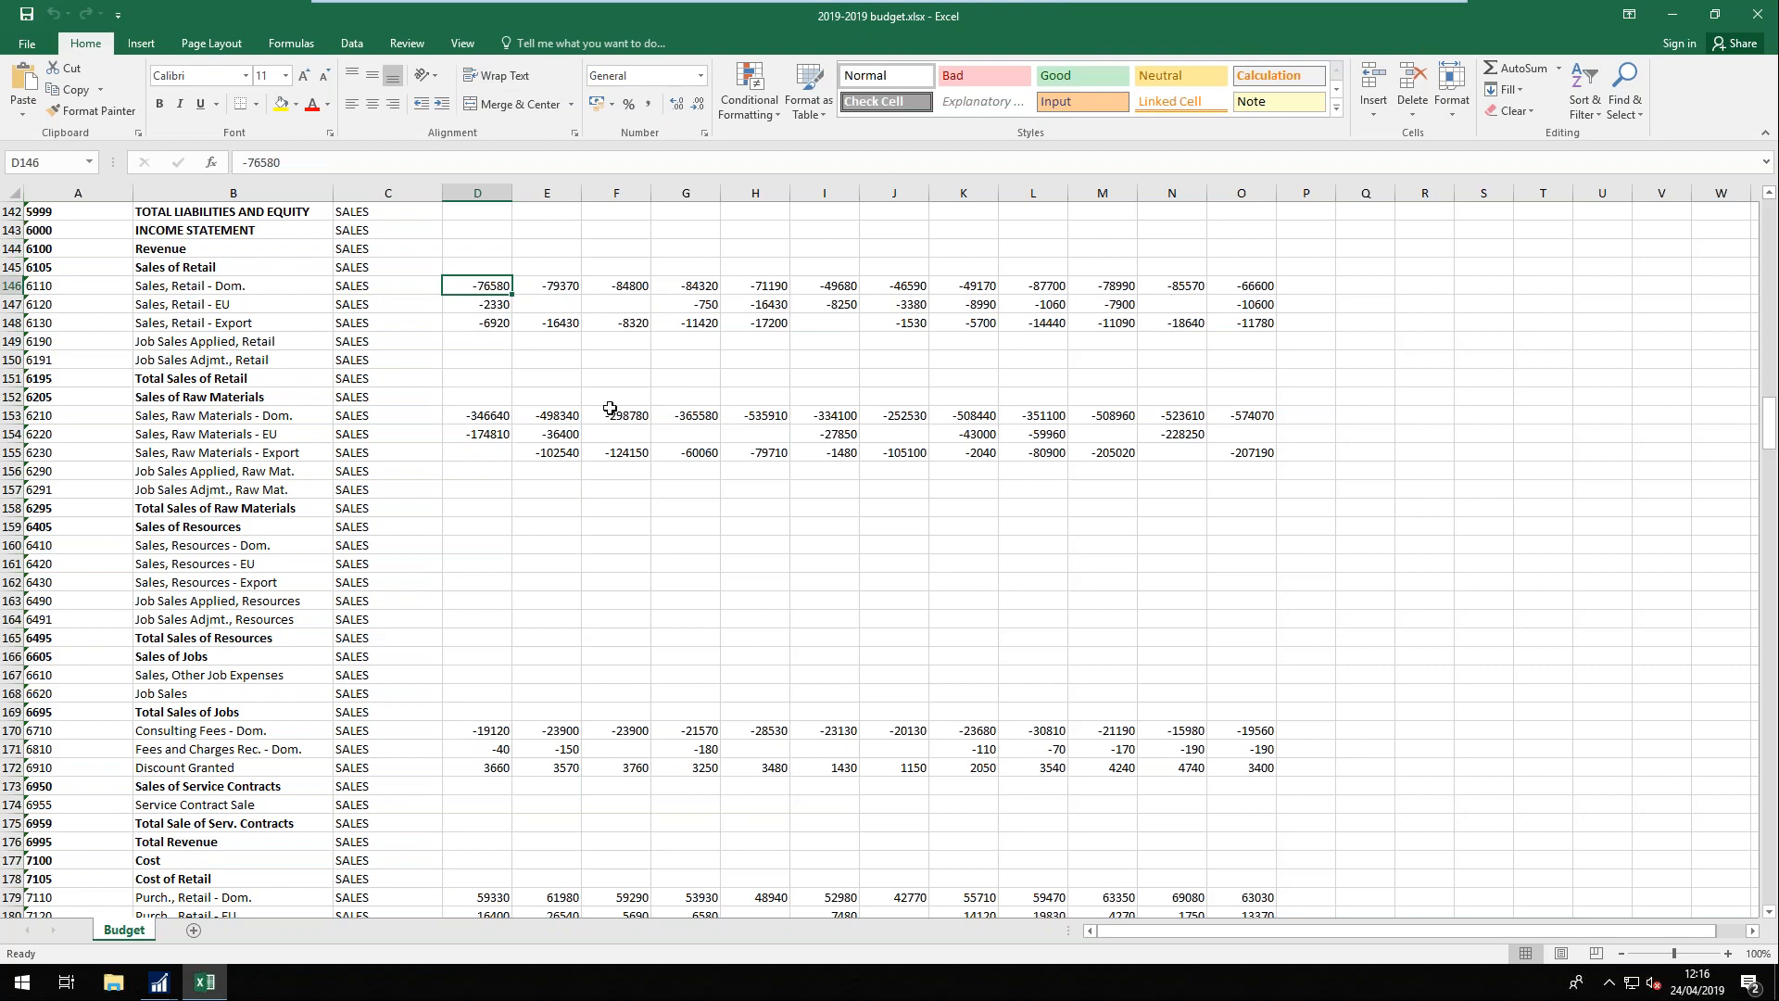
scroll(610, 409, "down", 5)
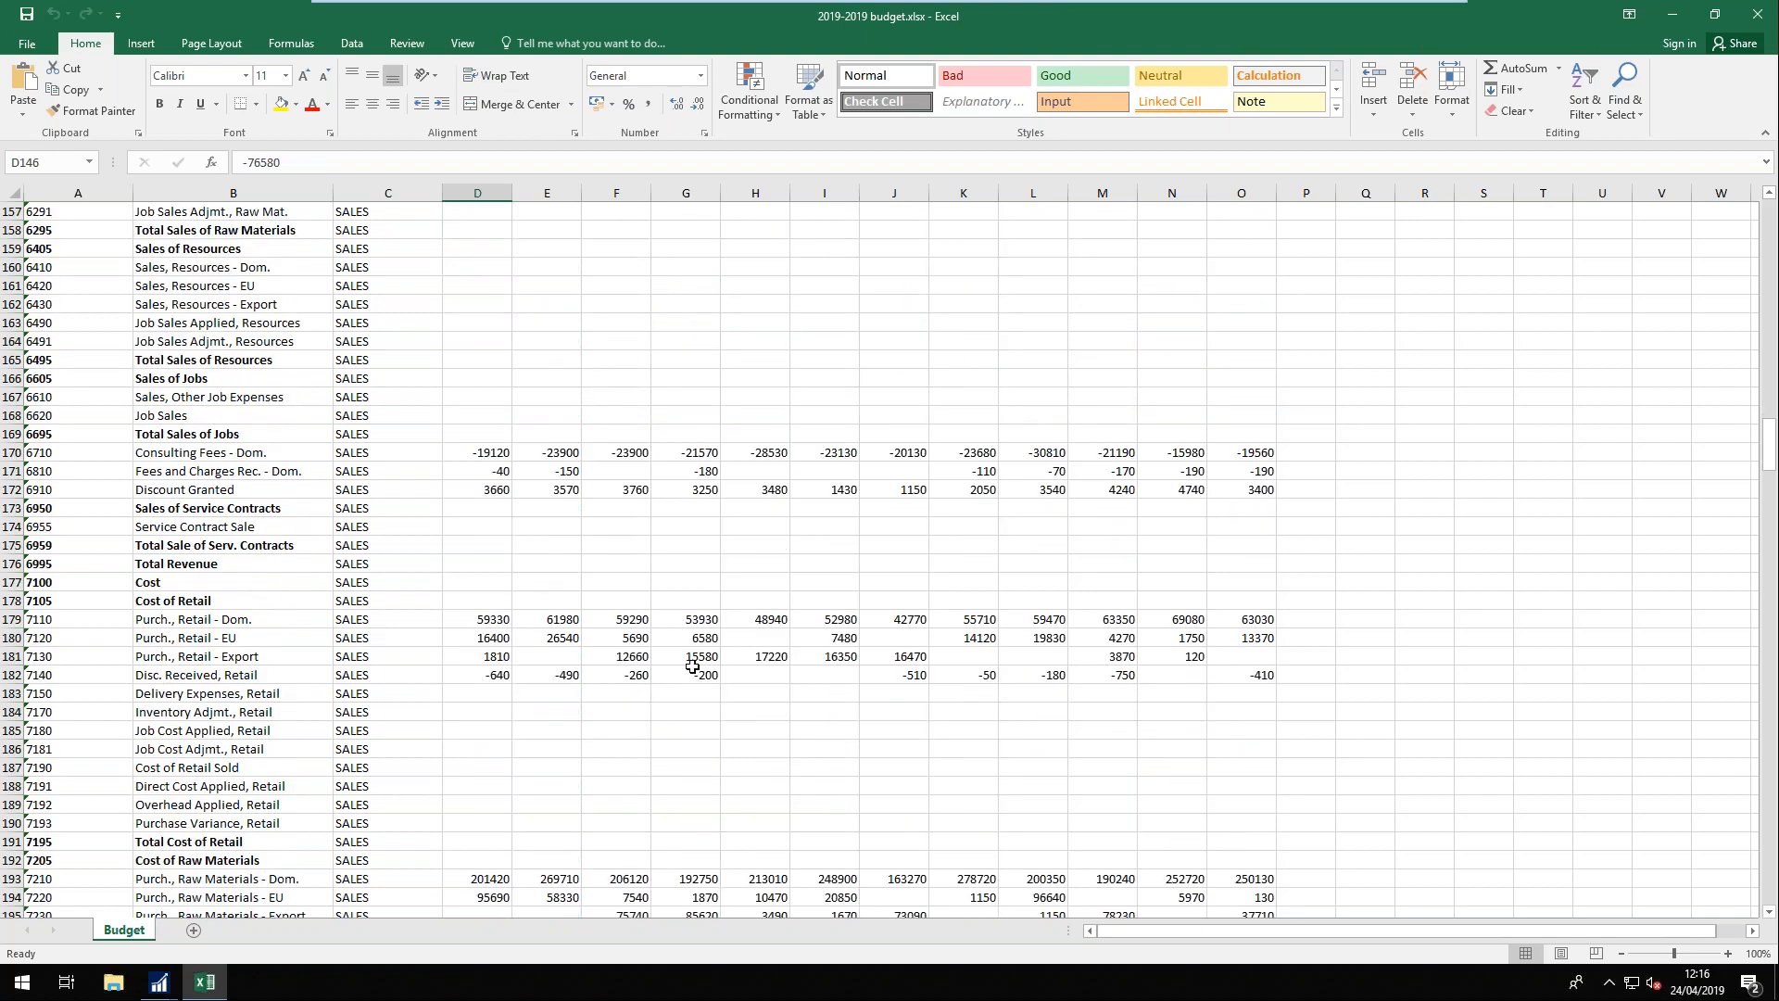
scroll(540, 647, "down", 9)
scroll(540, 647, "down", 8)
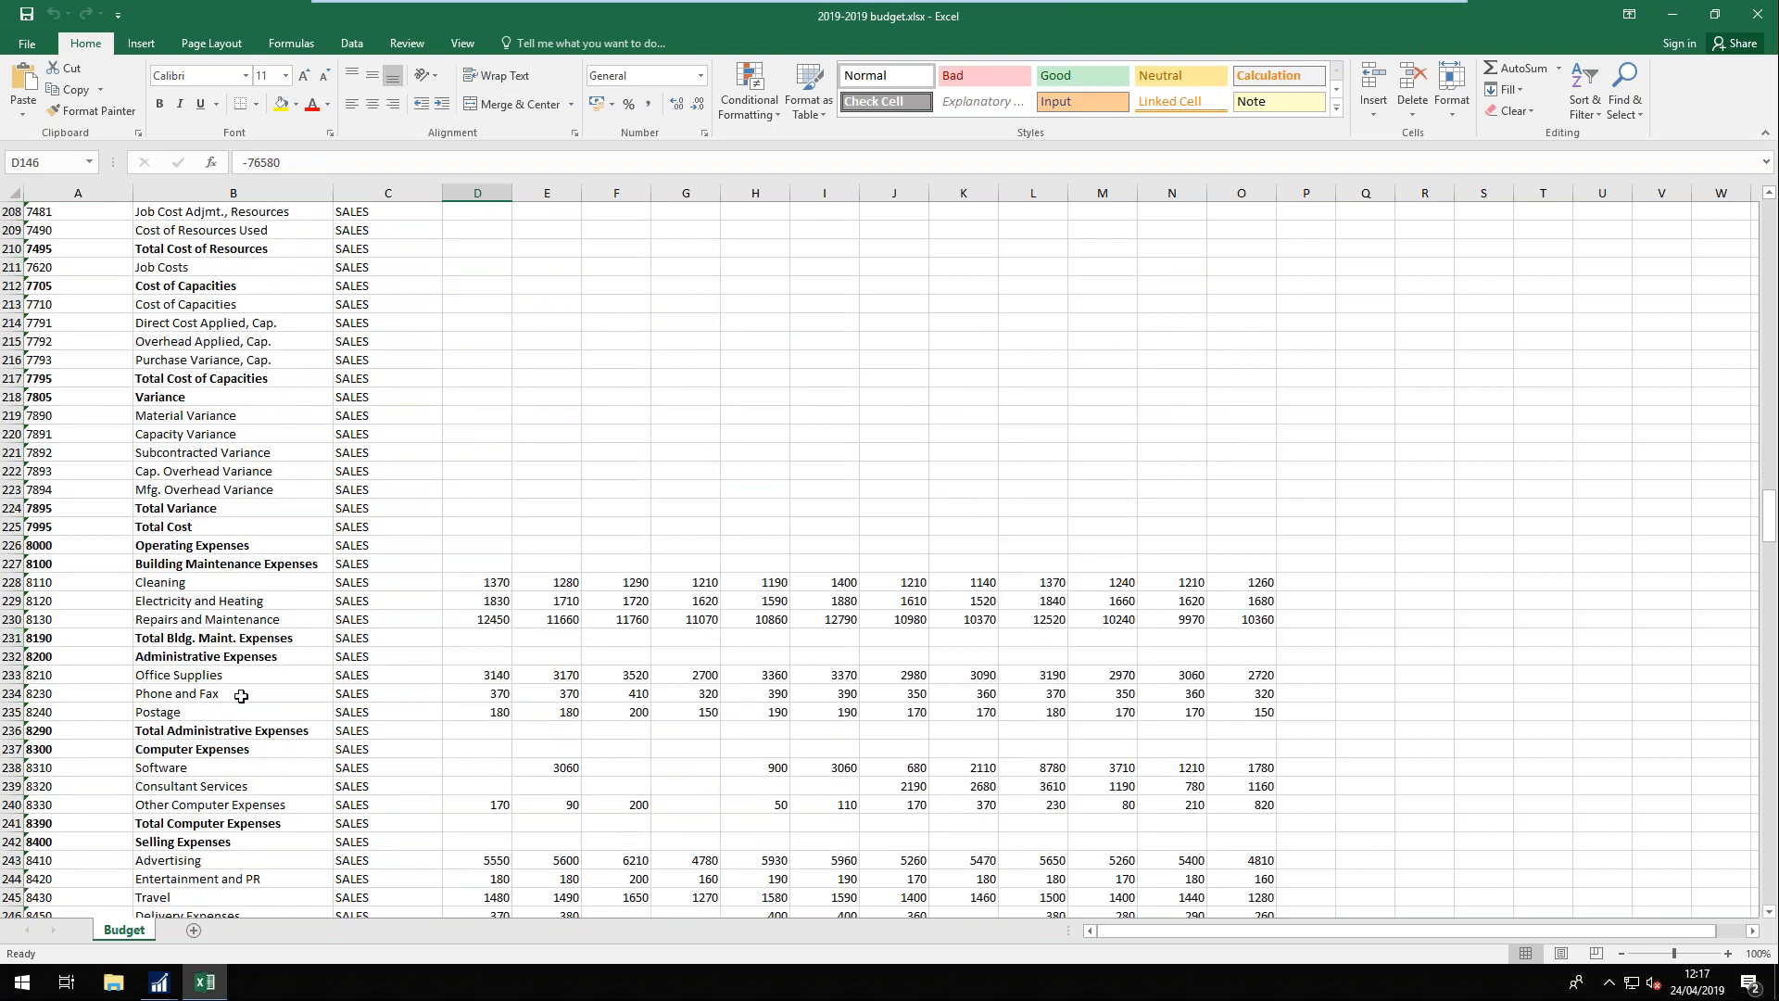
left_click(487, 713)
key("BackSpace")
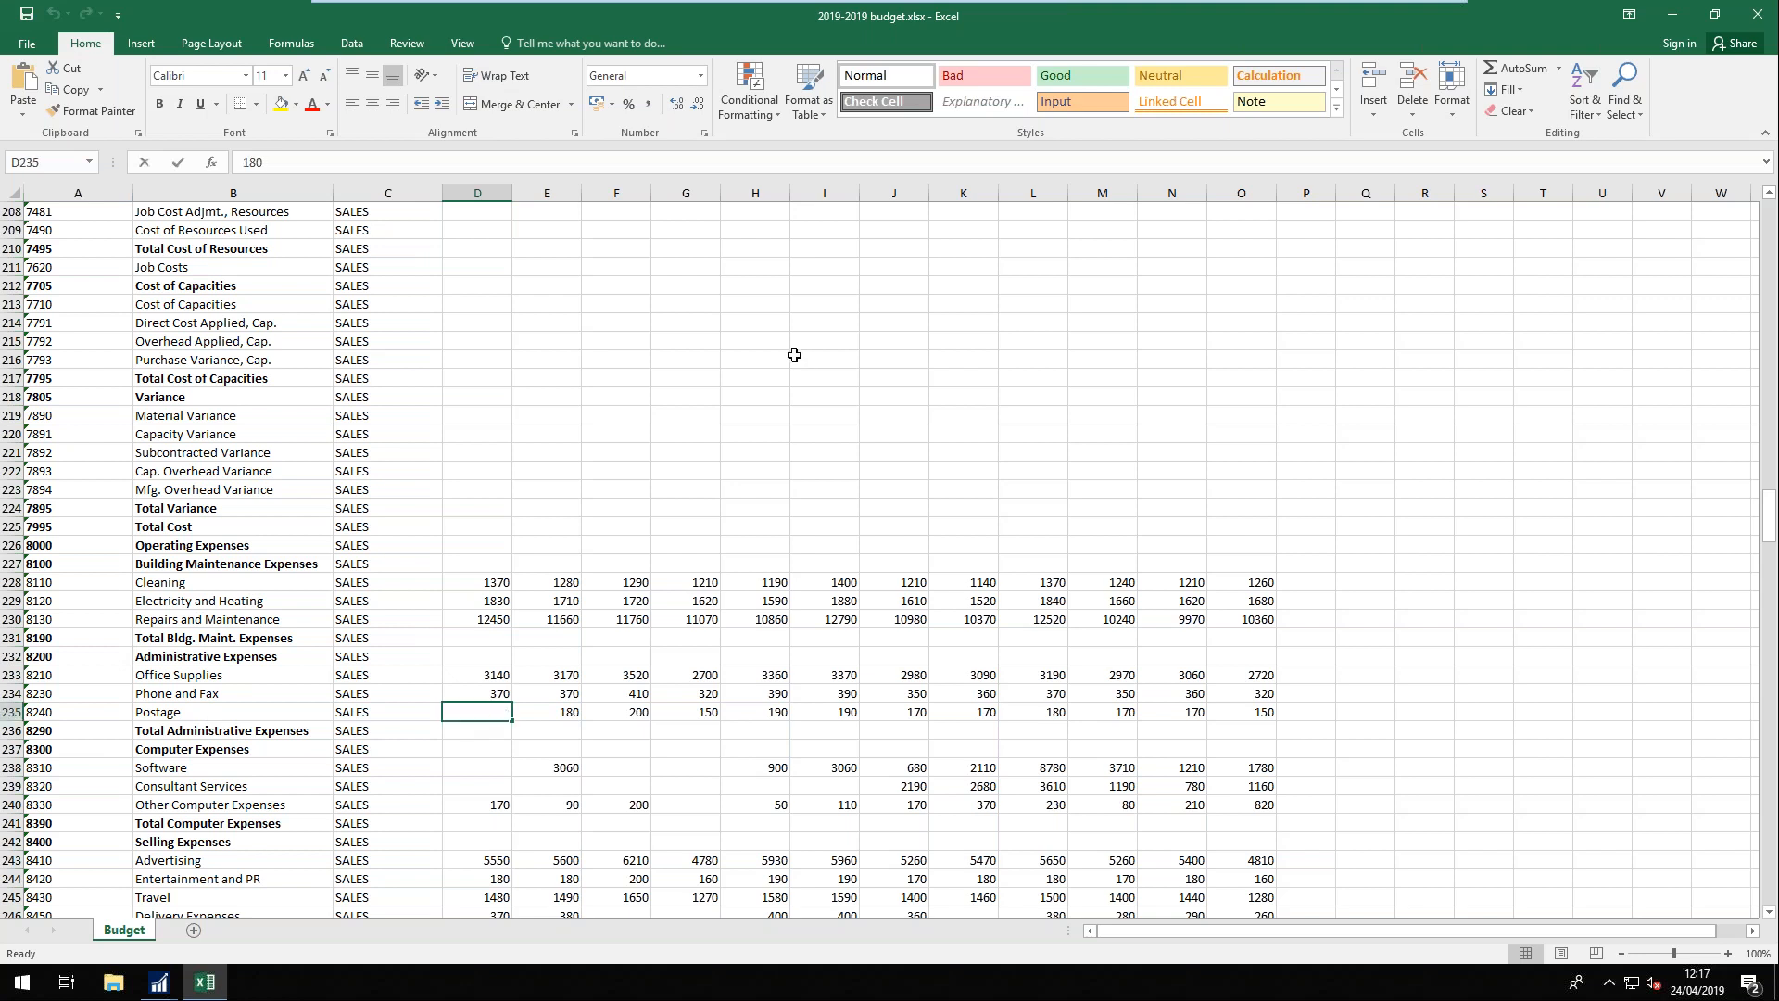
type("0\t0\t0\t0\t0\t0\t0\t0\t0\t0\t0\t0")
key("Up")
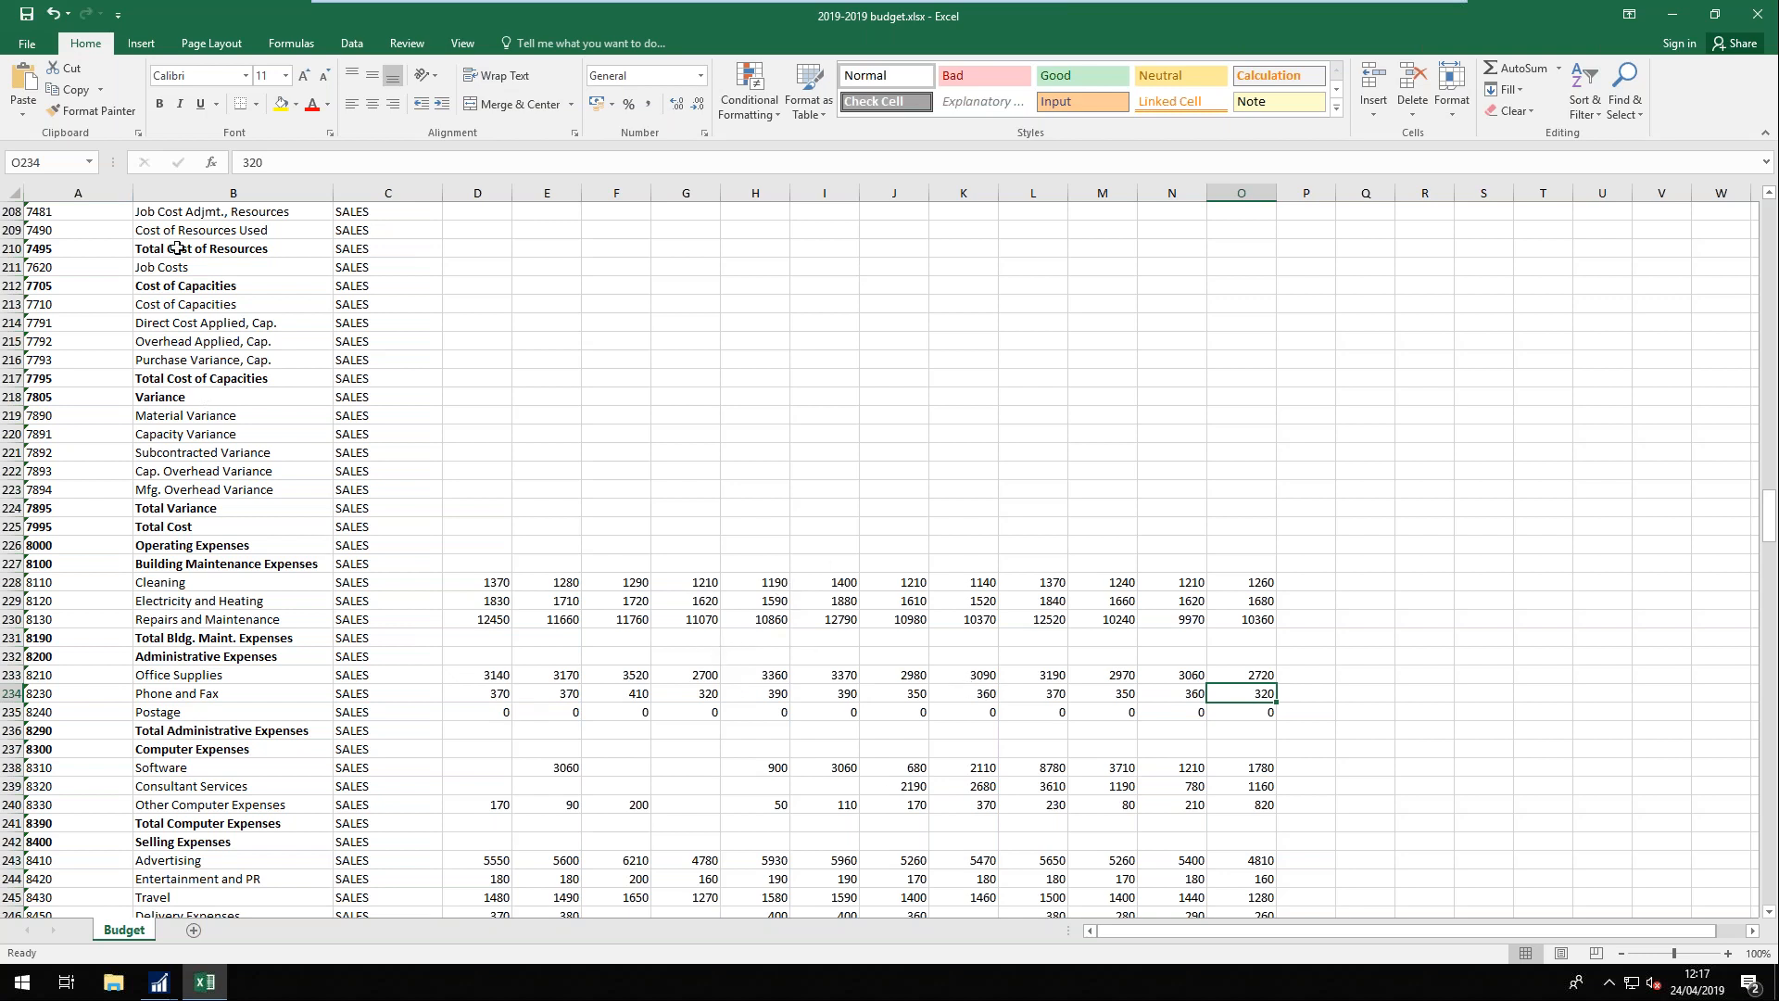
- Save the workbook in Documents as 2019-2019 budget.xlsx, replacing the existing file, and close Excel
left_click(35, 47)
left_click(43, 229)
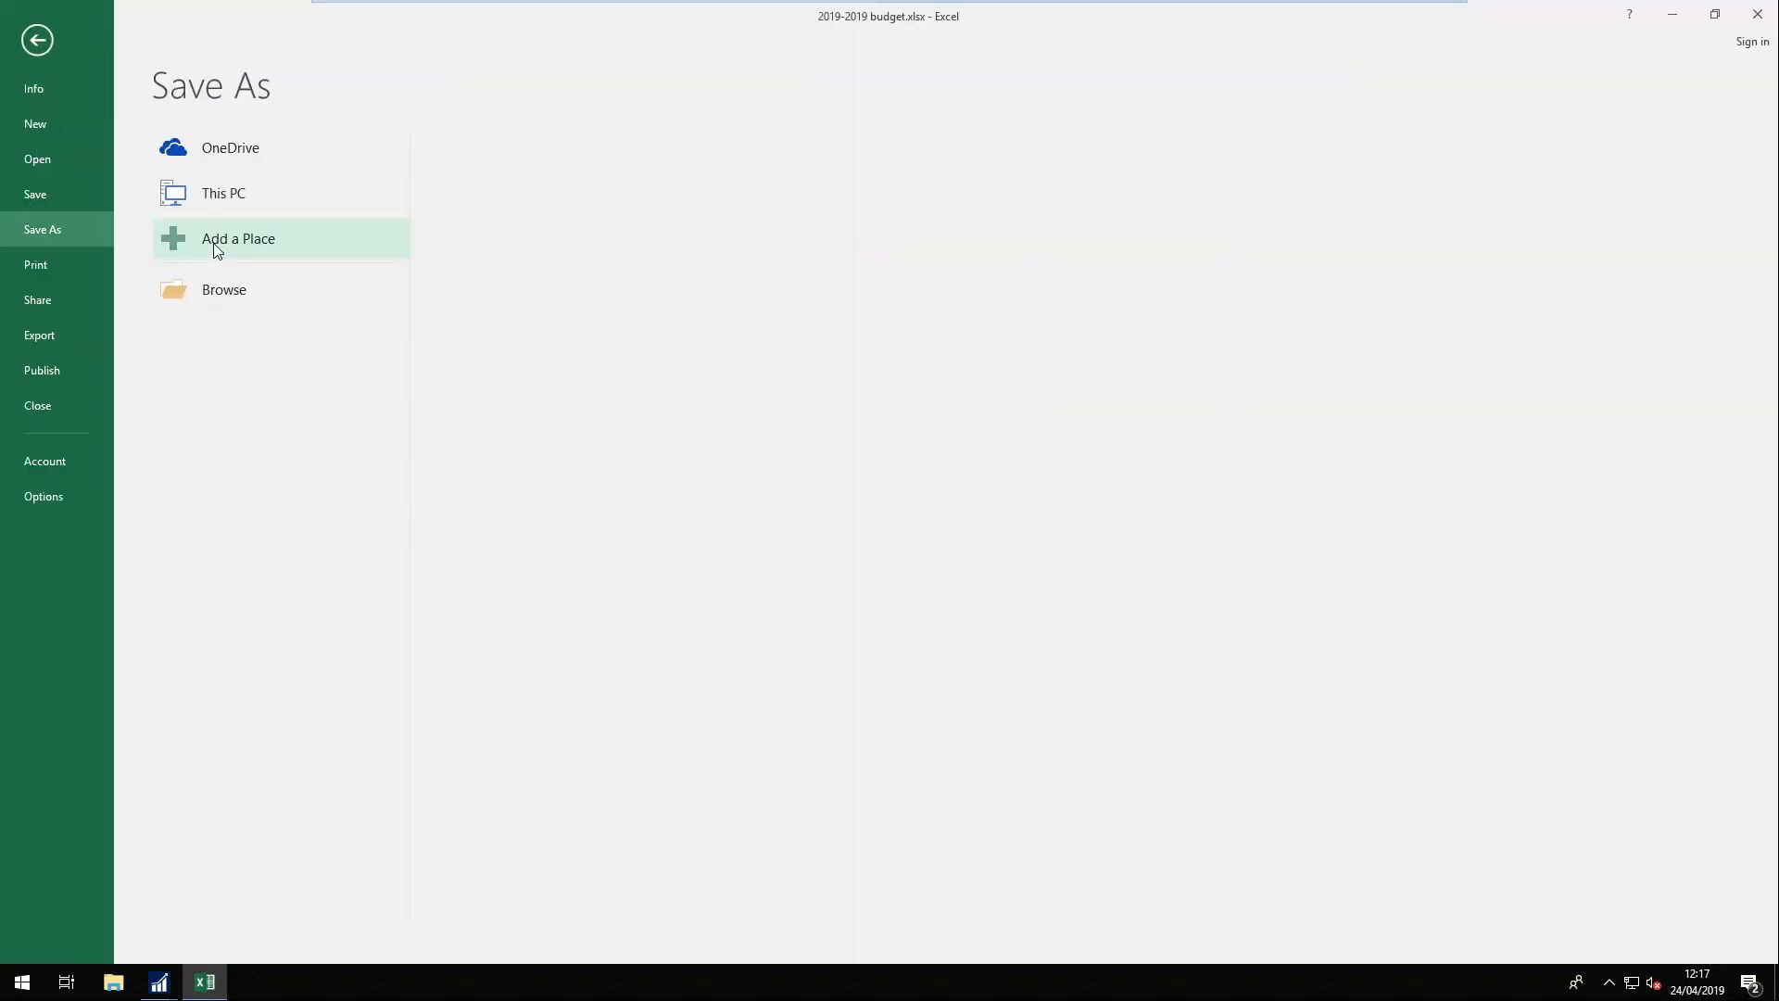
left_click(215, 291)
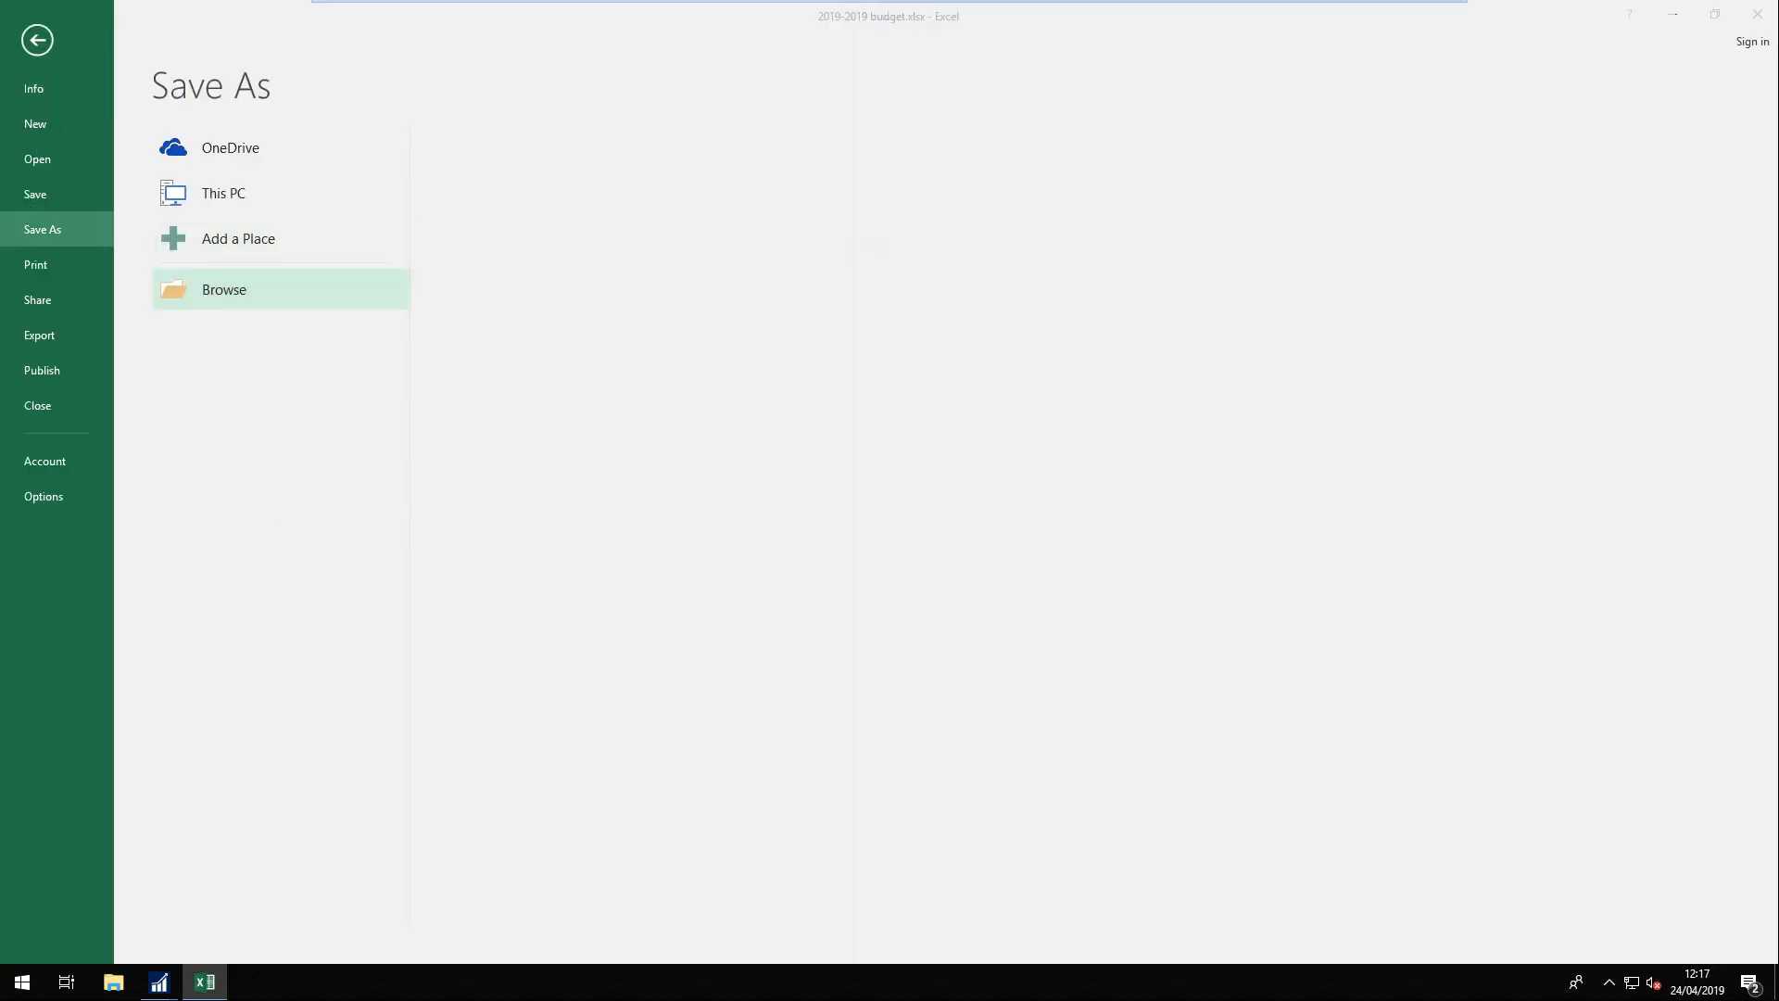
left_click(702, 497)
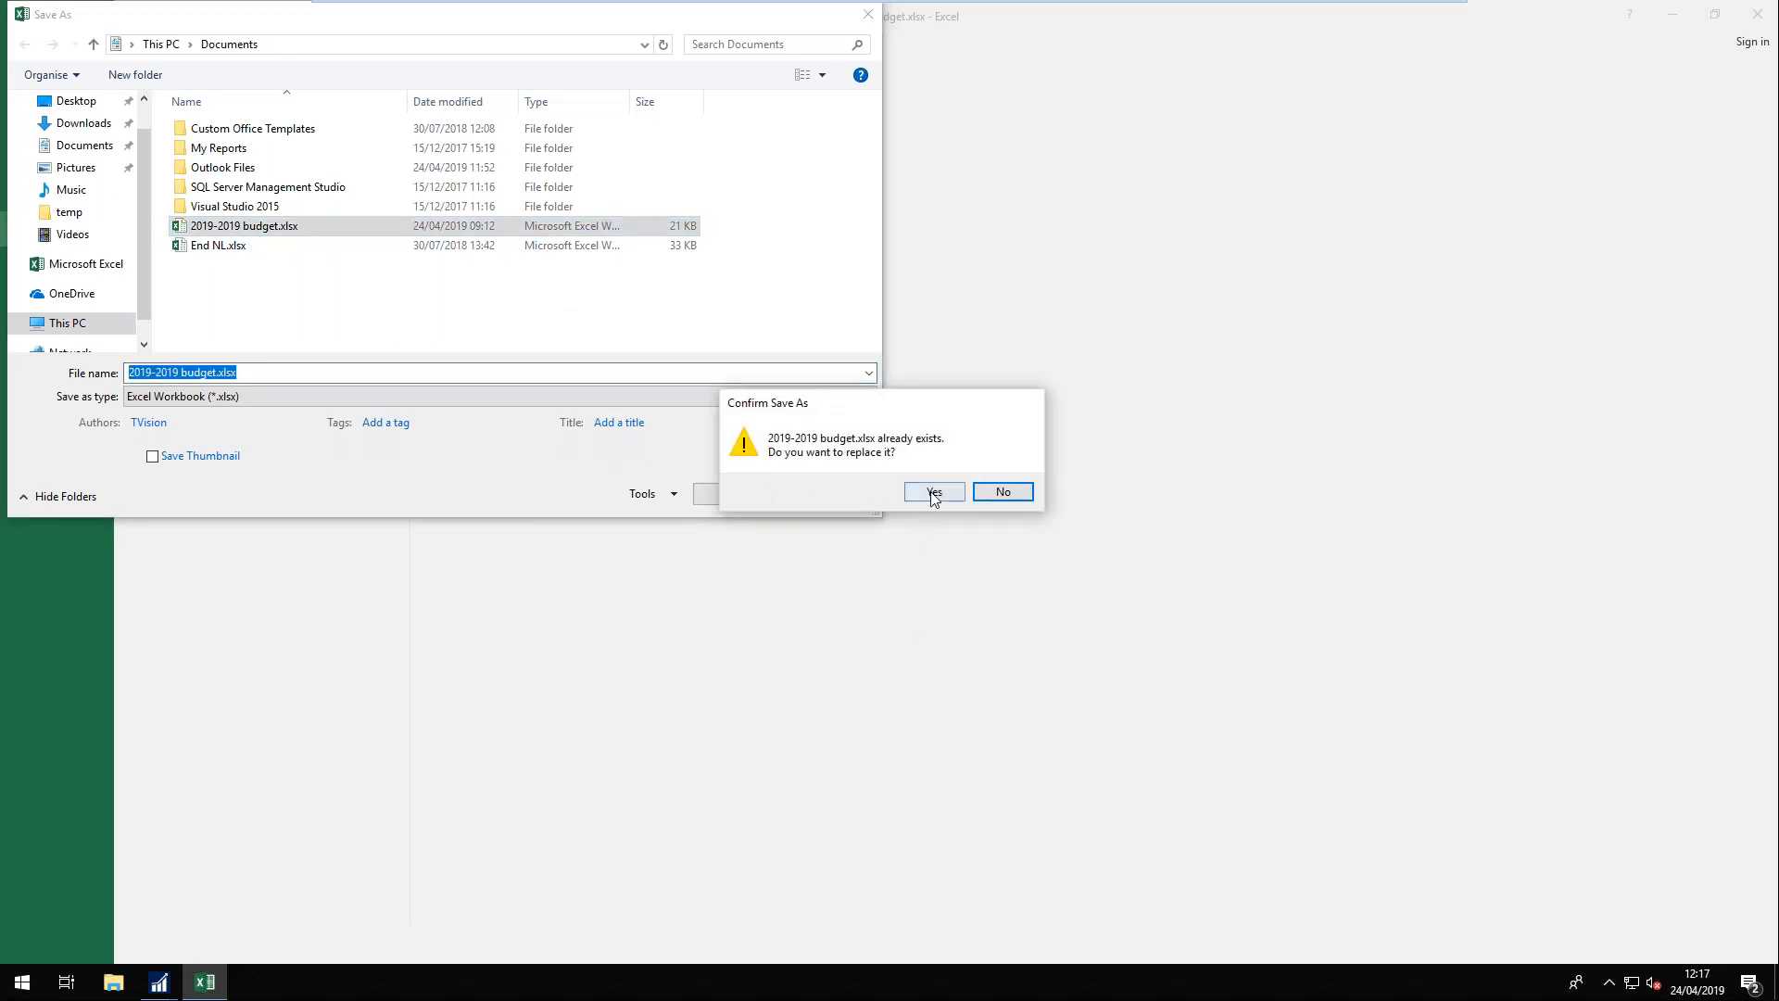
left_click(934, 492)
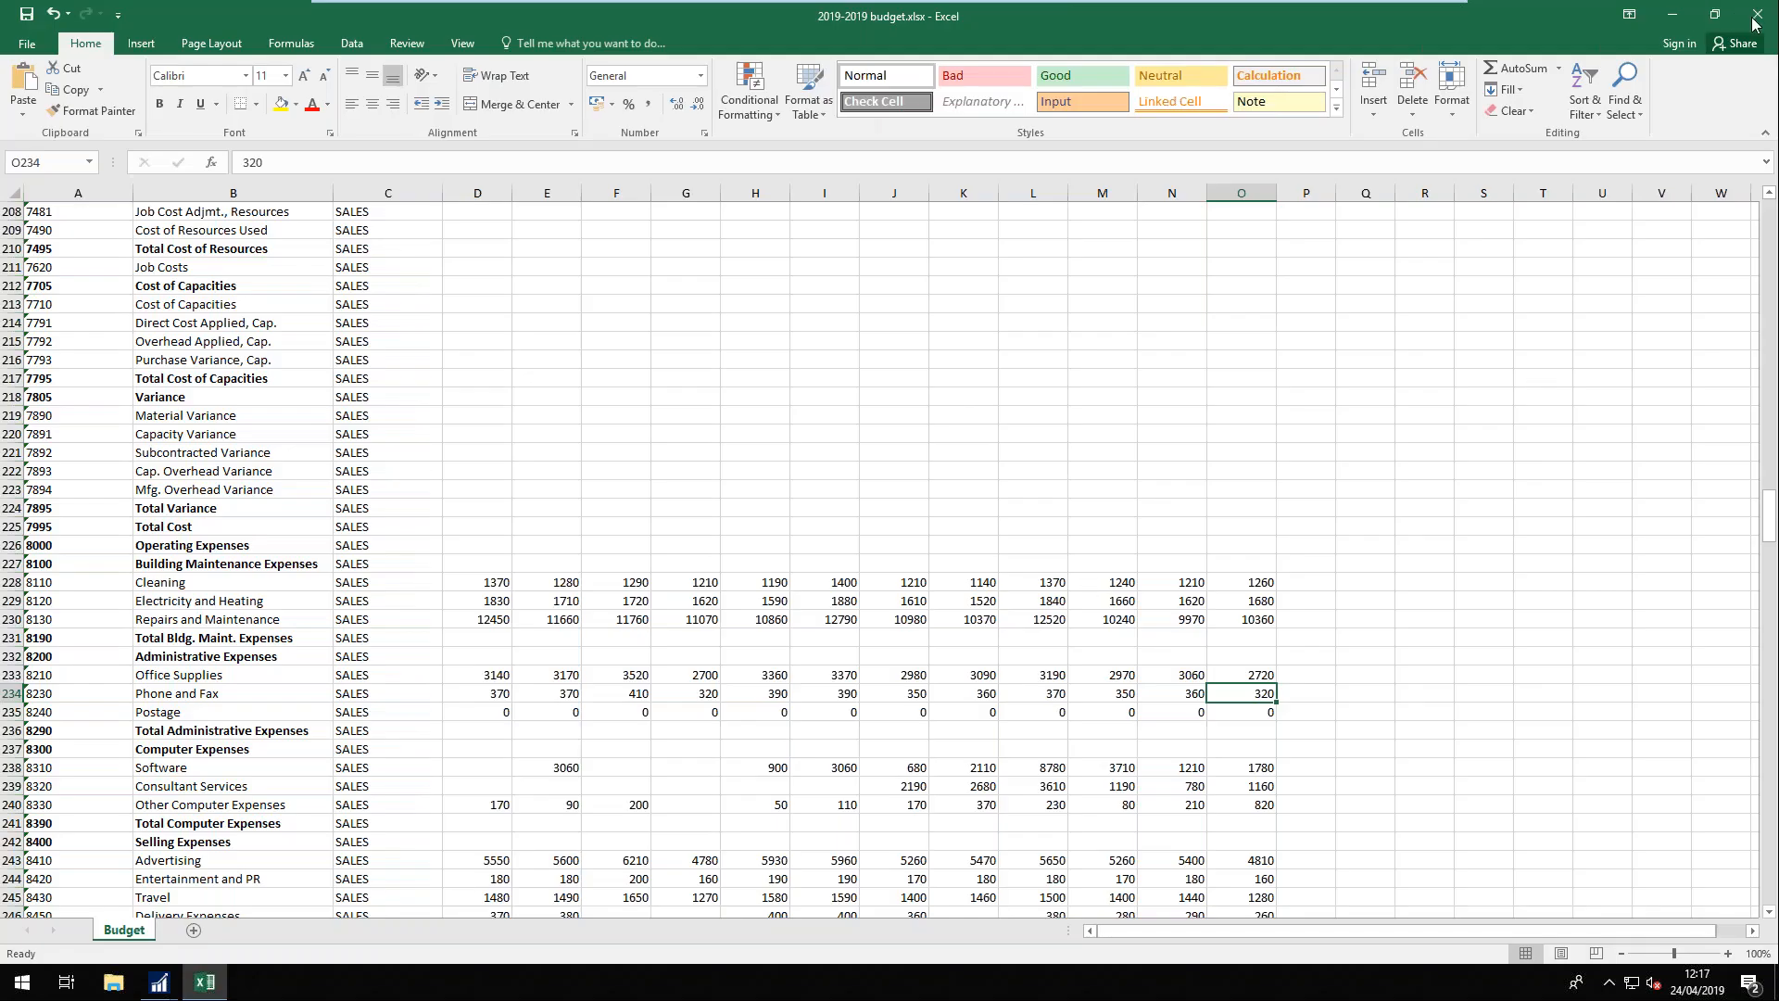
left_click(1758, 13)
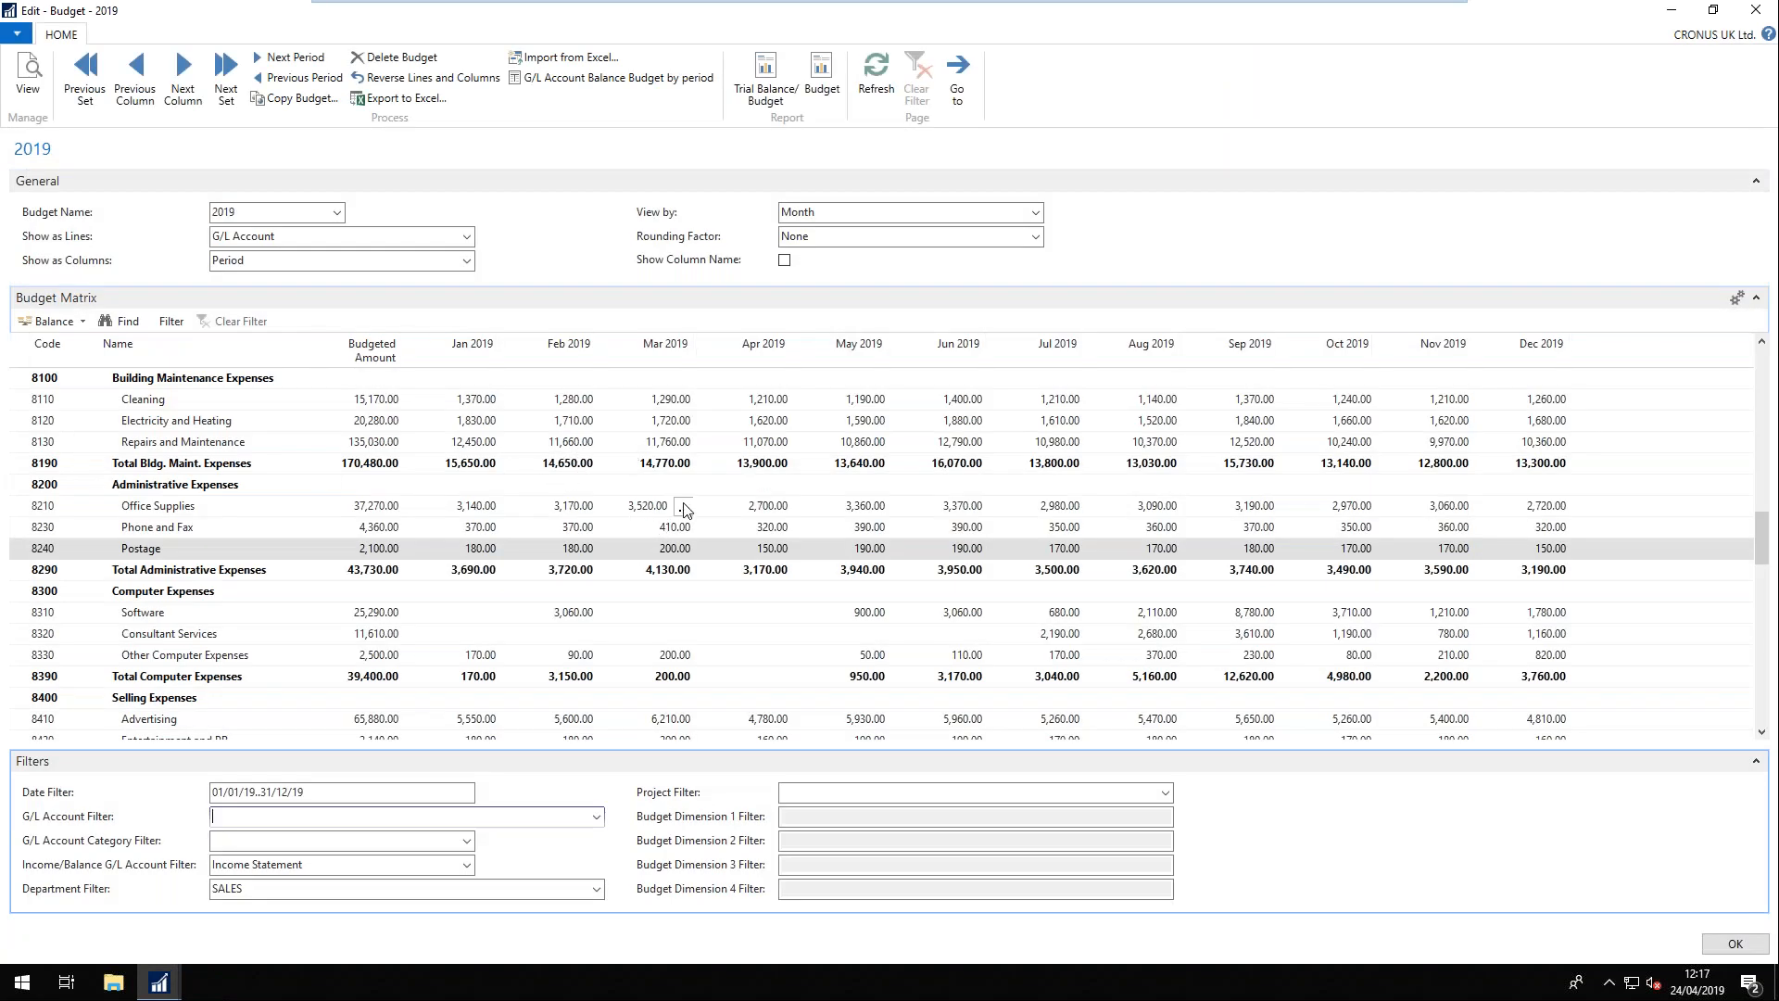
- Import 2019-2019 budget.xlsx into the 2019 budget with the Replace entries option and confirm the replacement
left_click(550, 61)
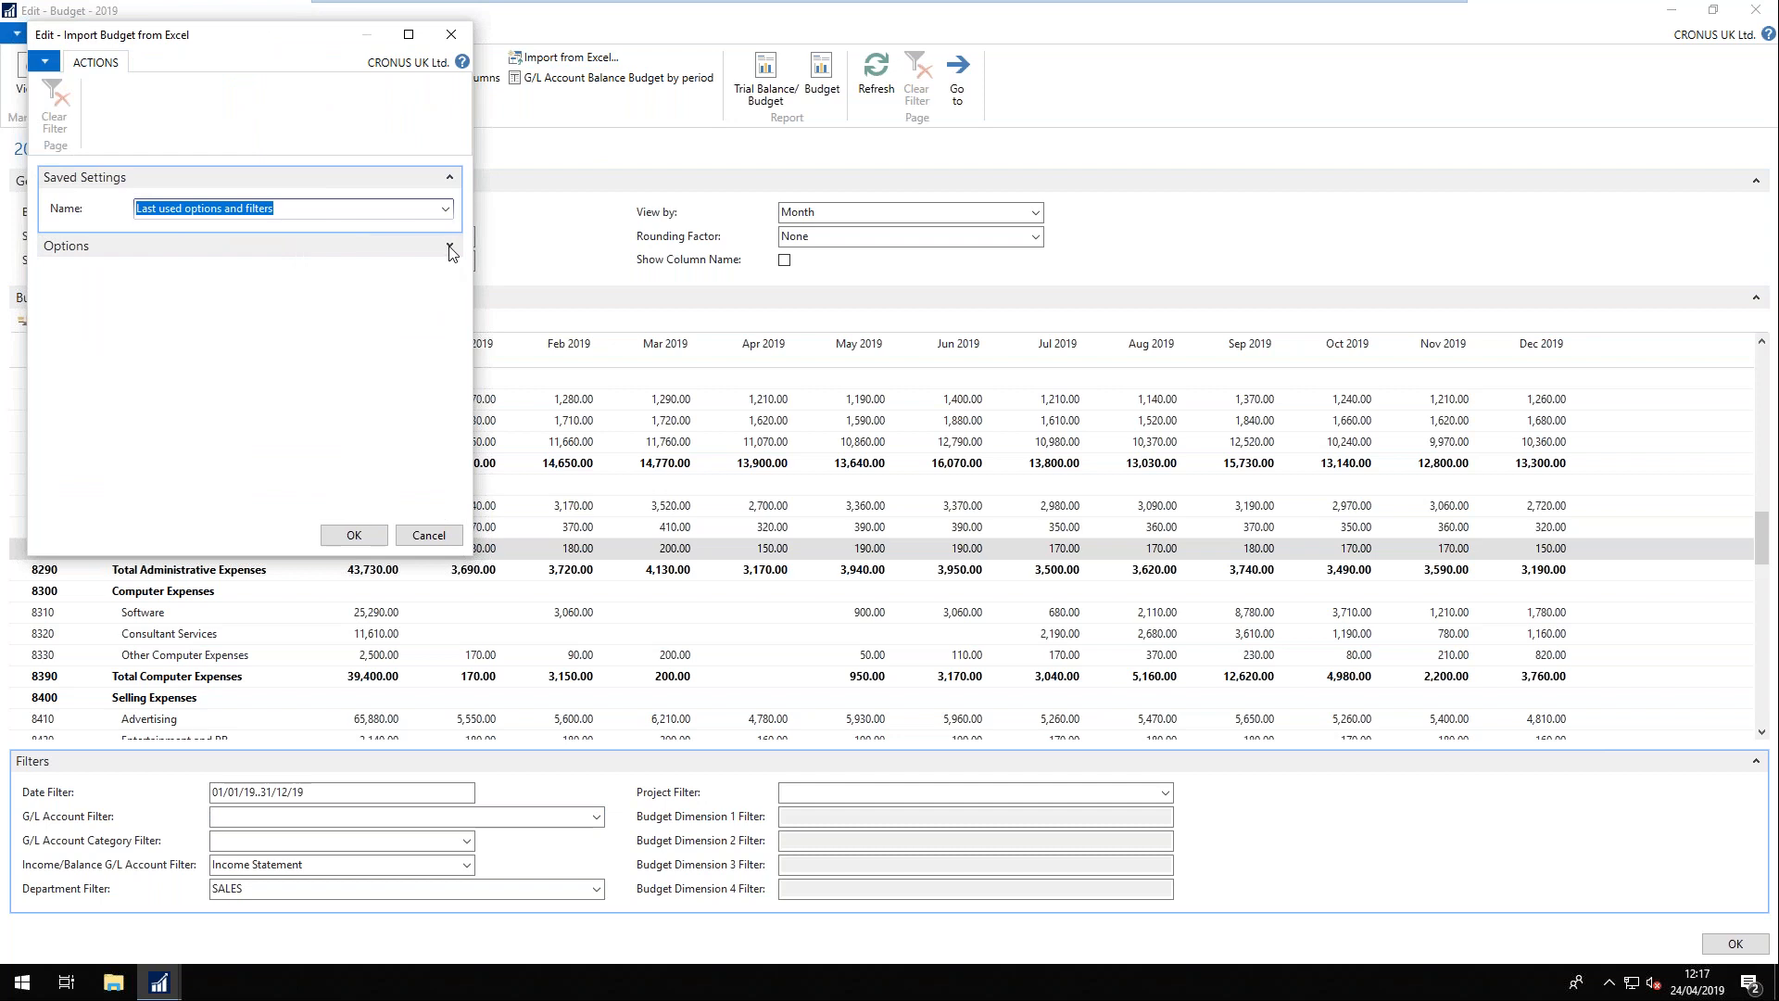
left_click(450, 251)
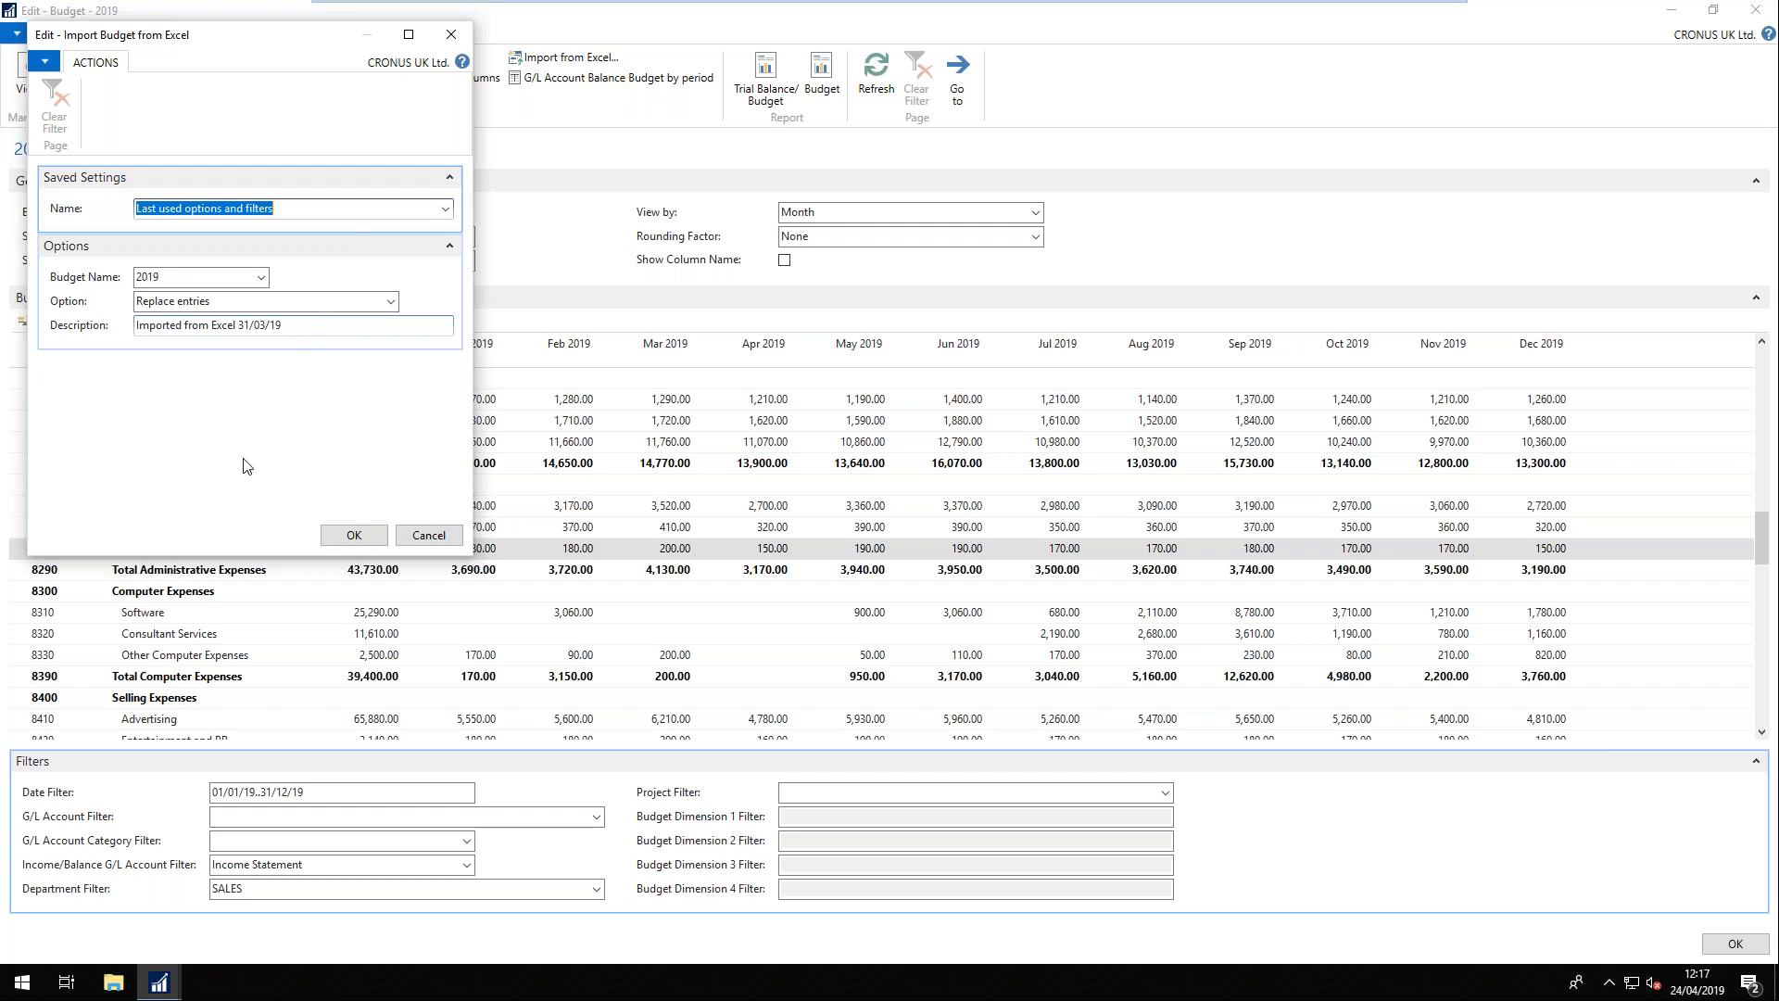
left_click(359, 536)
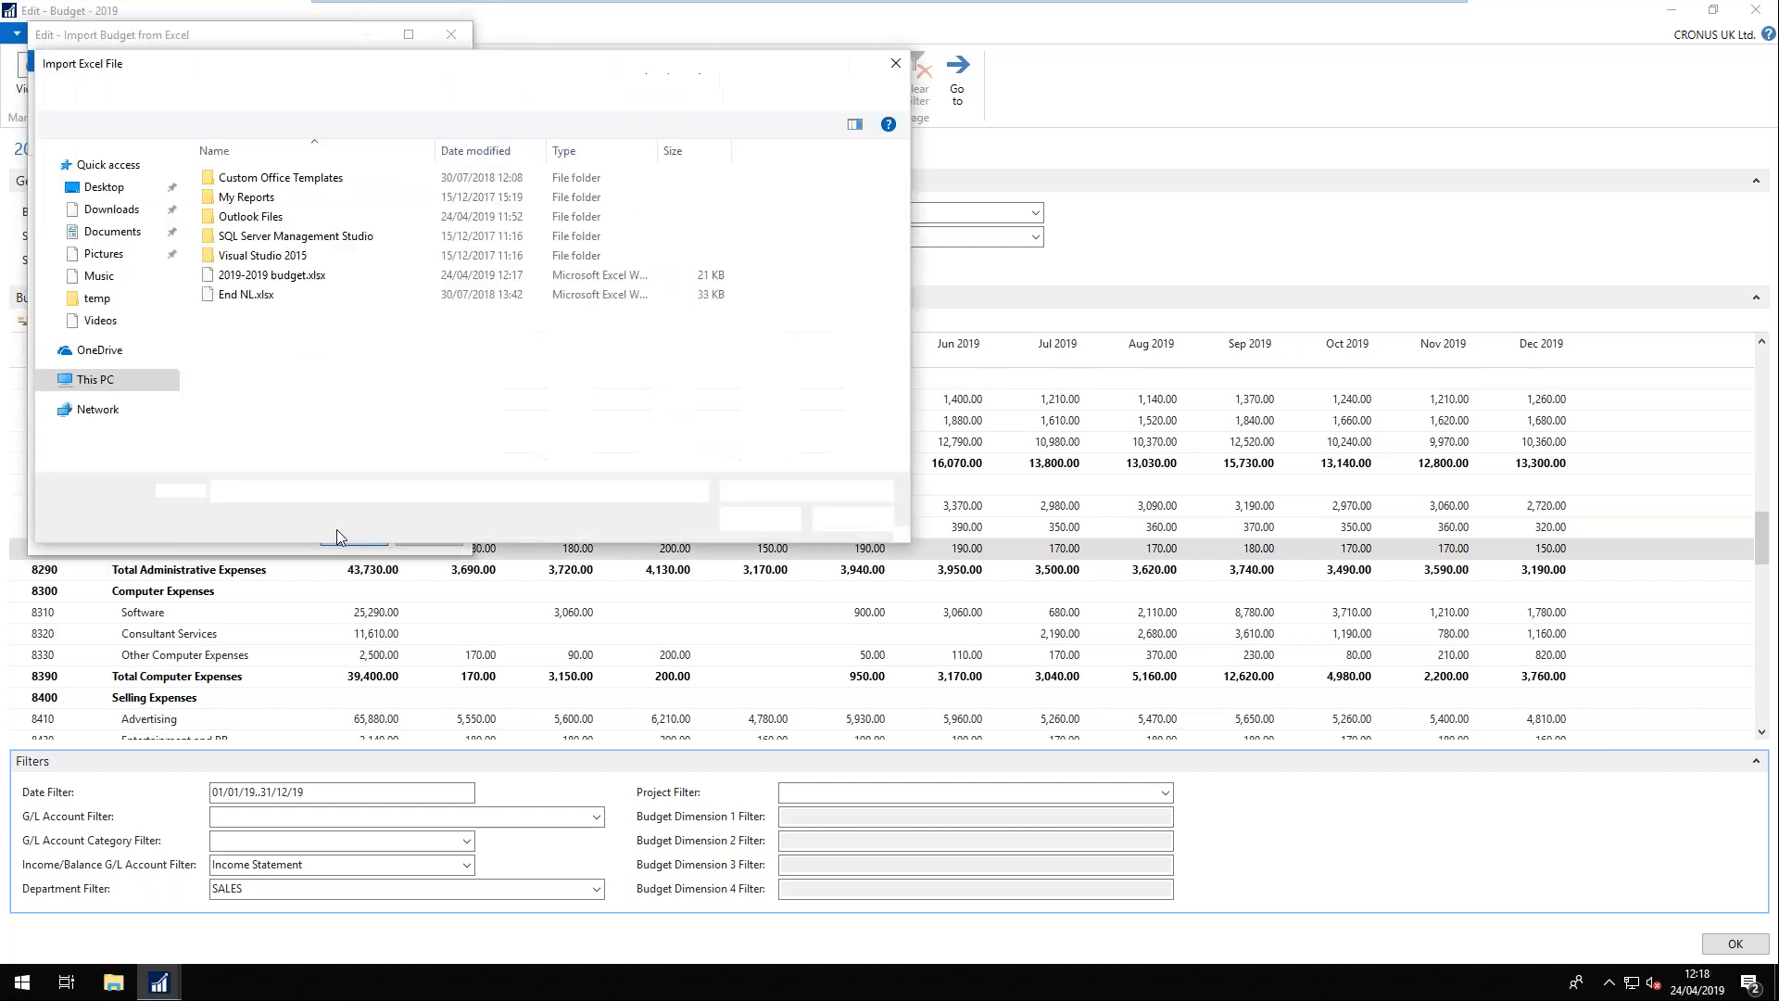
left_click(255, 276)
key("Return")
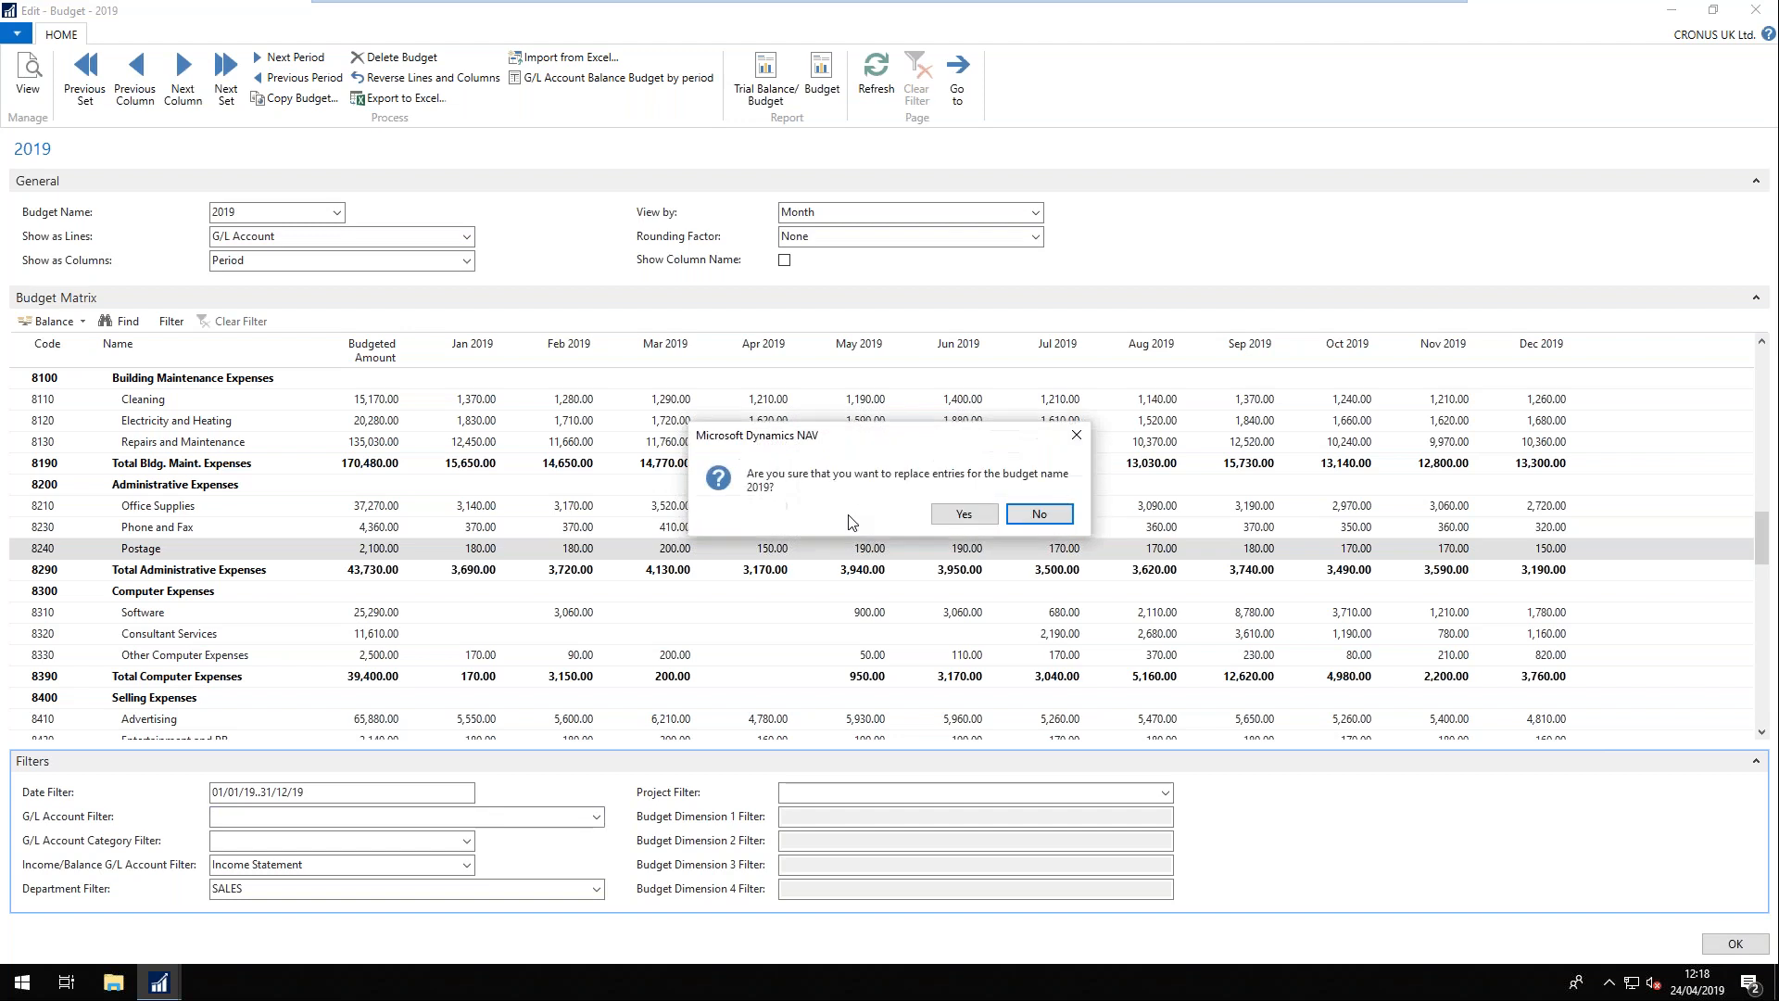
left_click(994, 514)
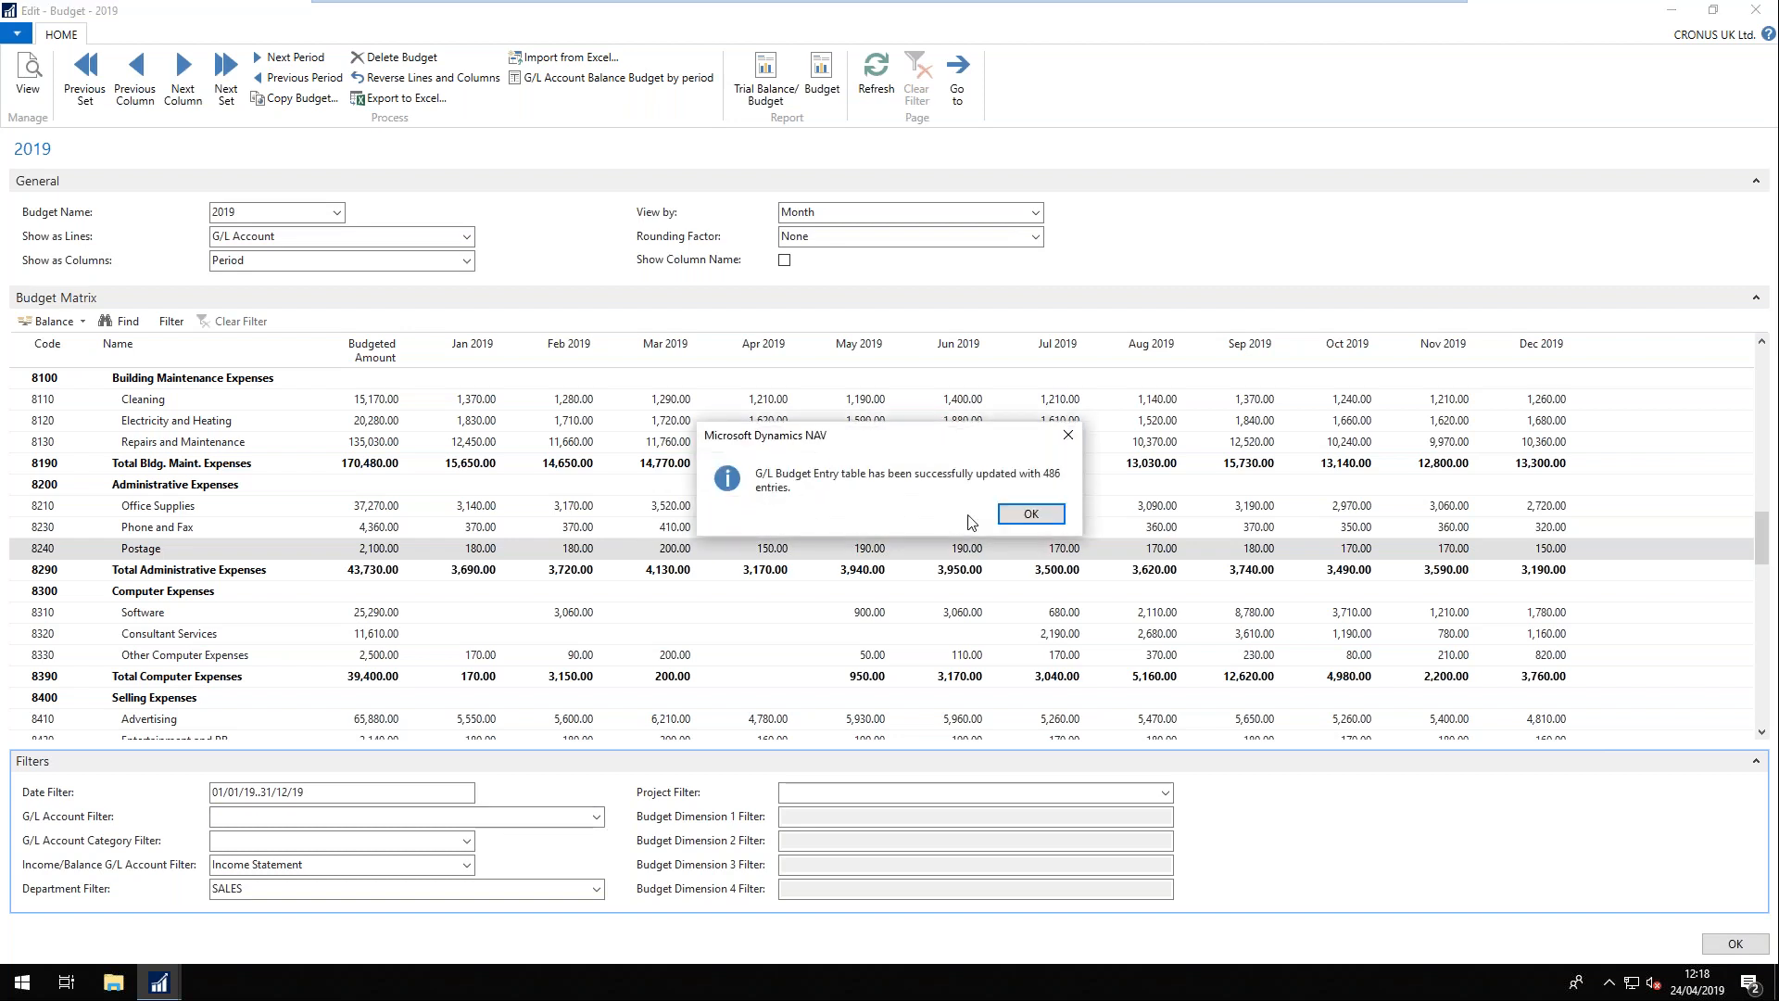
left_click(1052, 517)
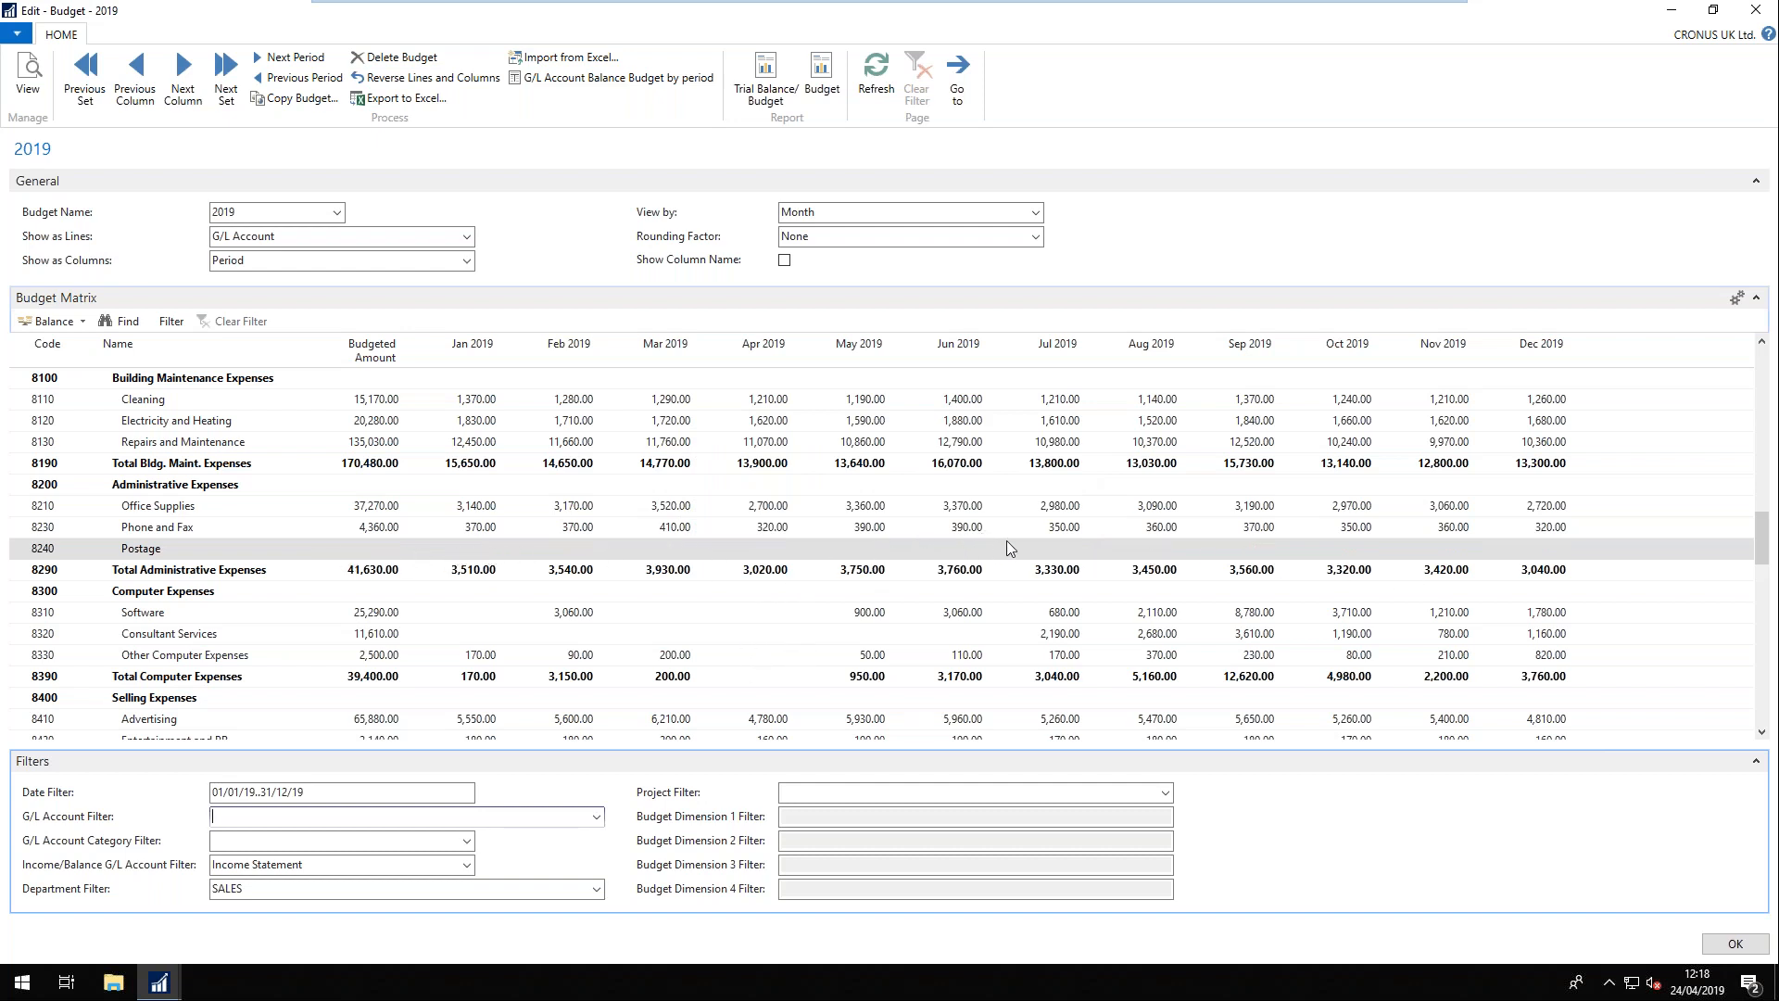
- Clear the Department Filter and inspect the budget entries behind the January 2019 Postage amount across all departments
left_click(232, 889)
key("Delete")
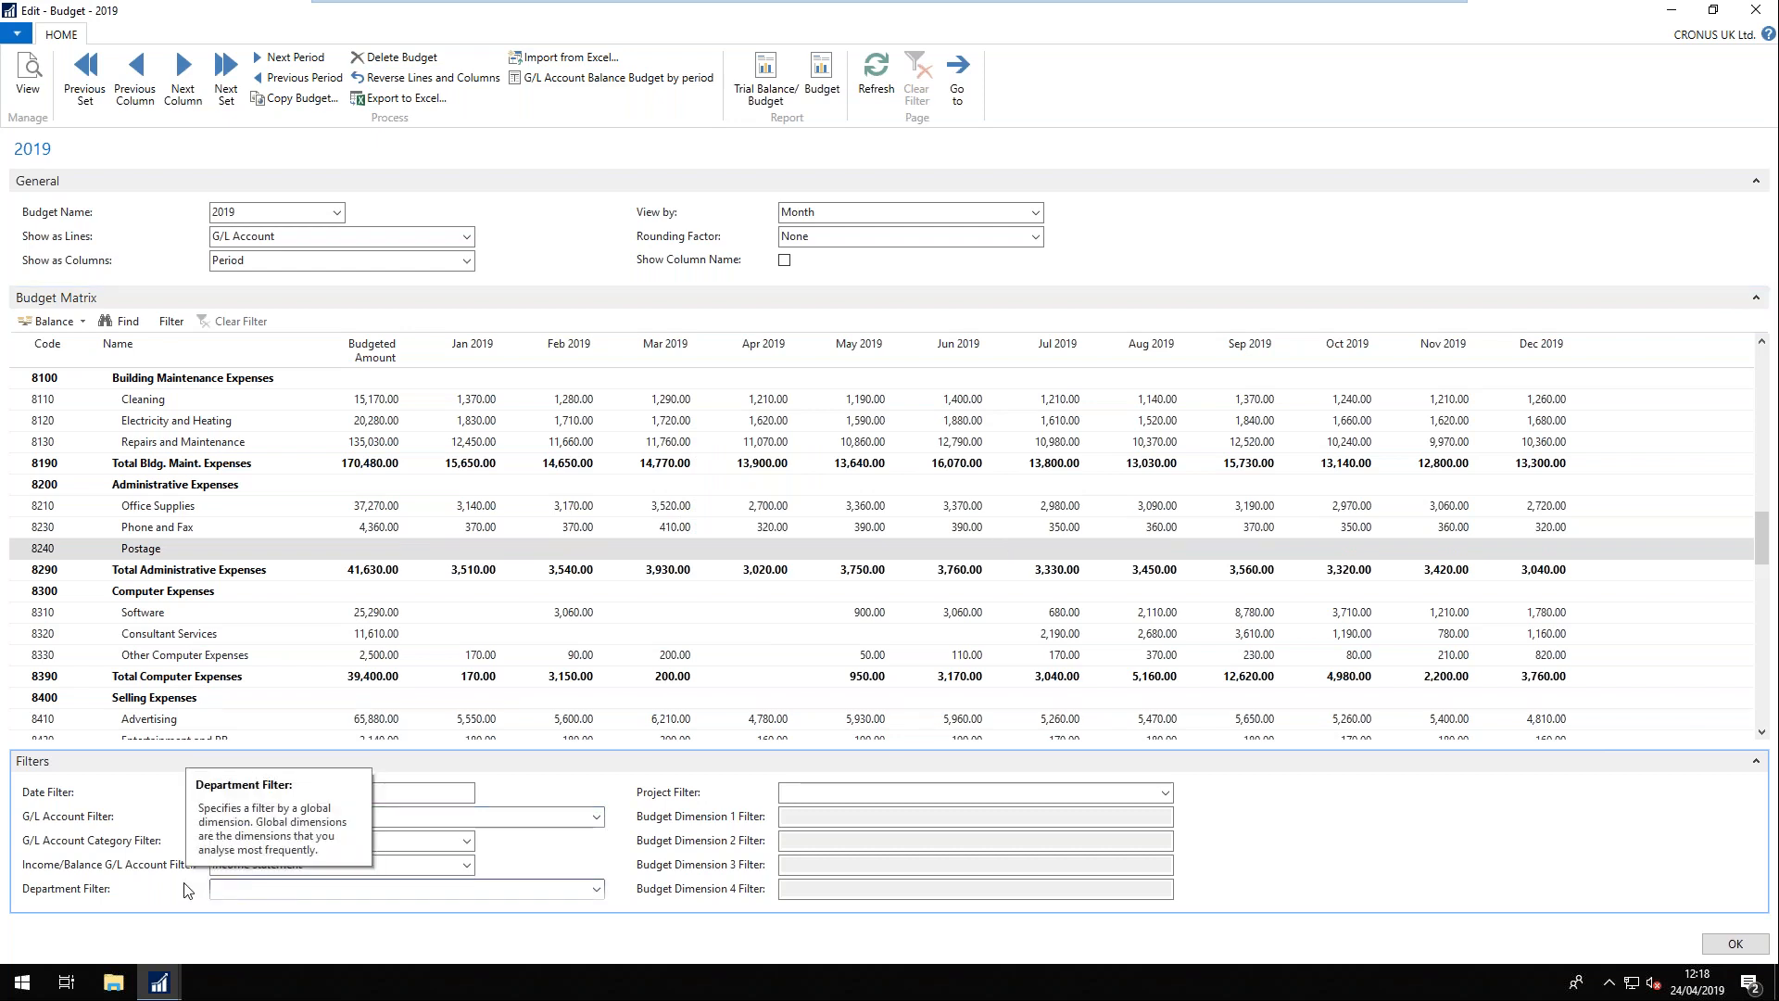
left_click(414, 862)
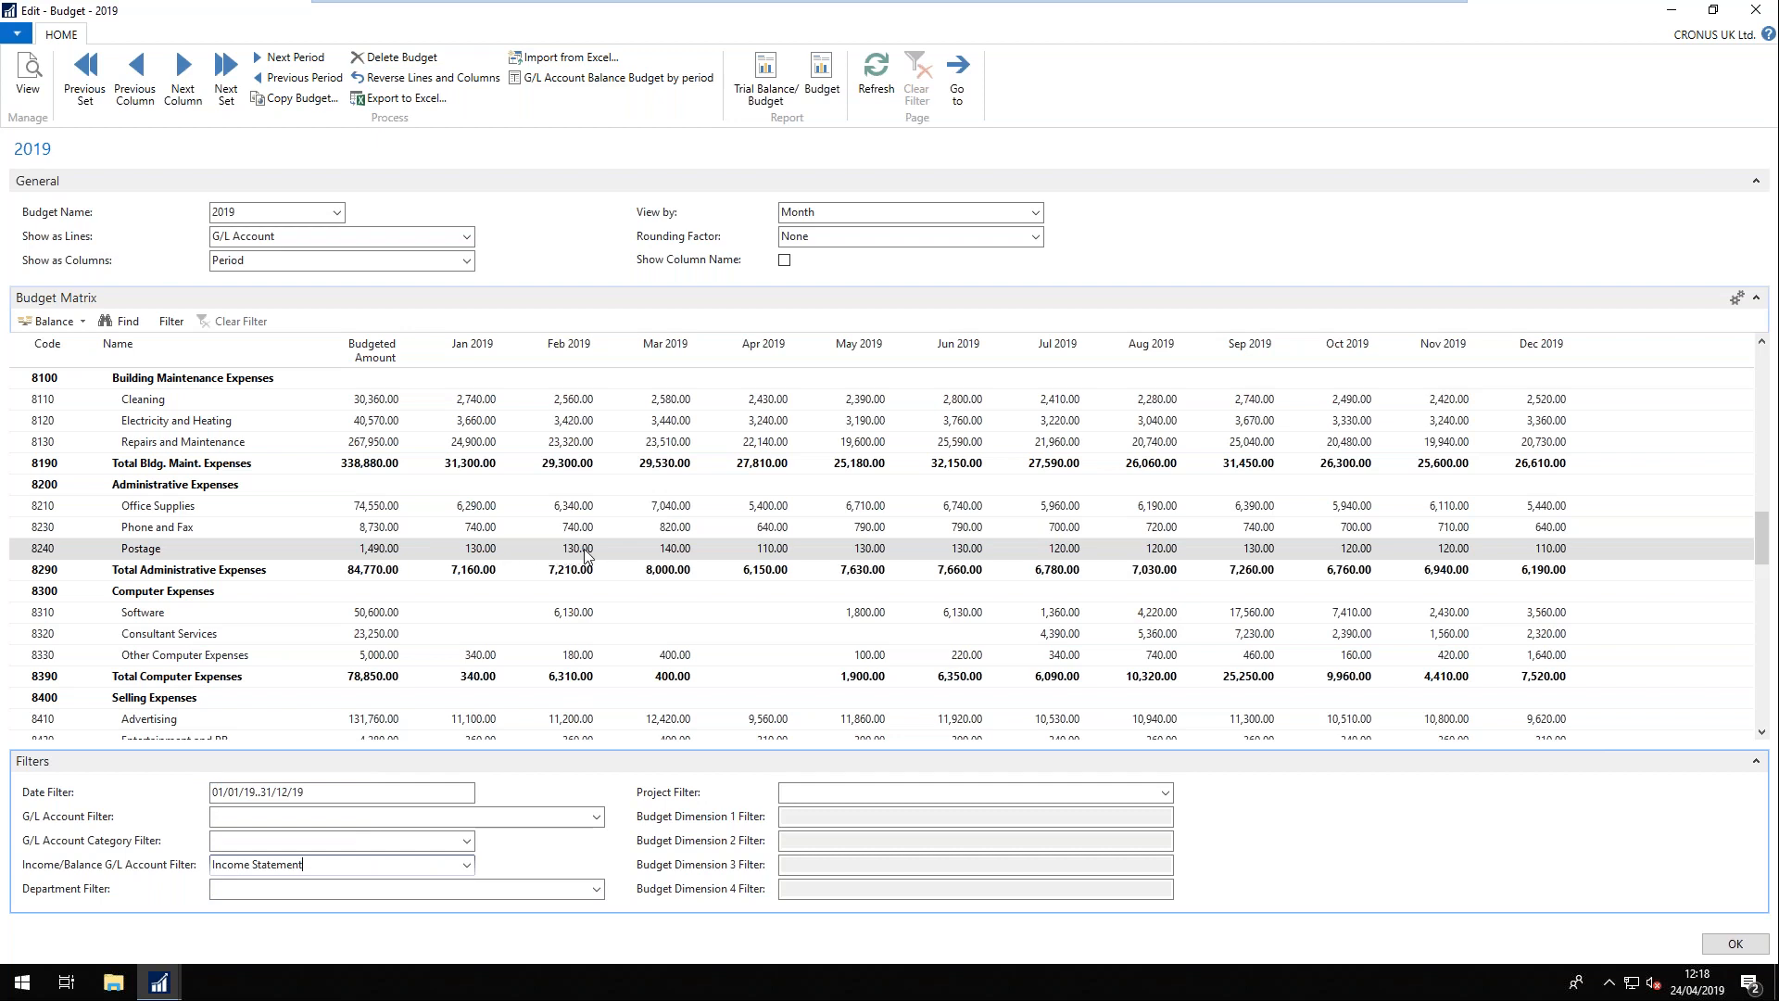
left_click(485, 550)
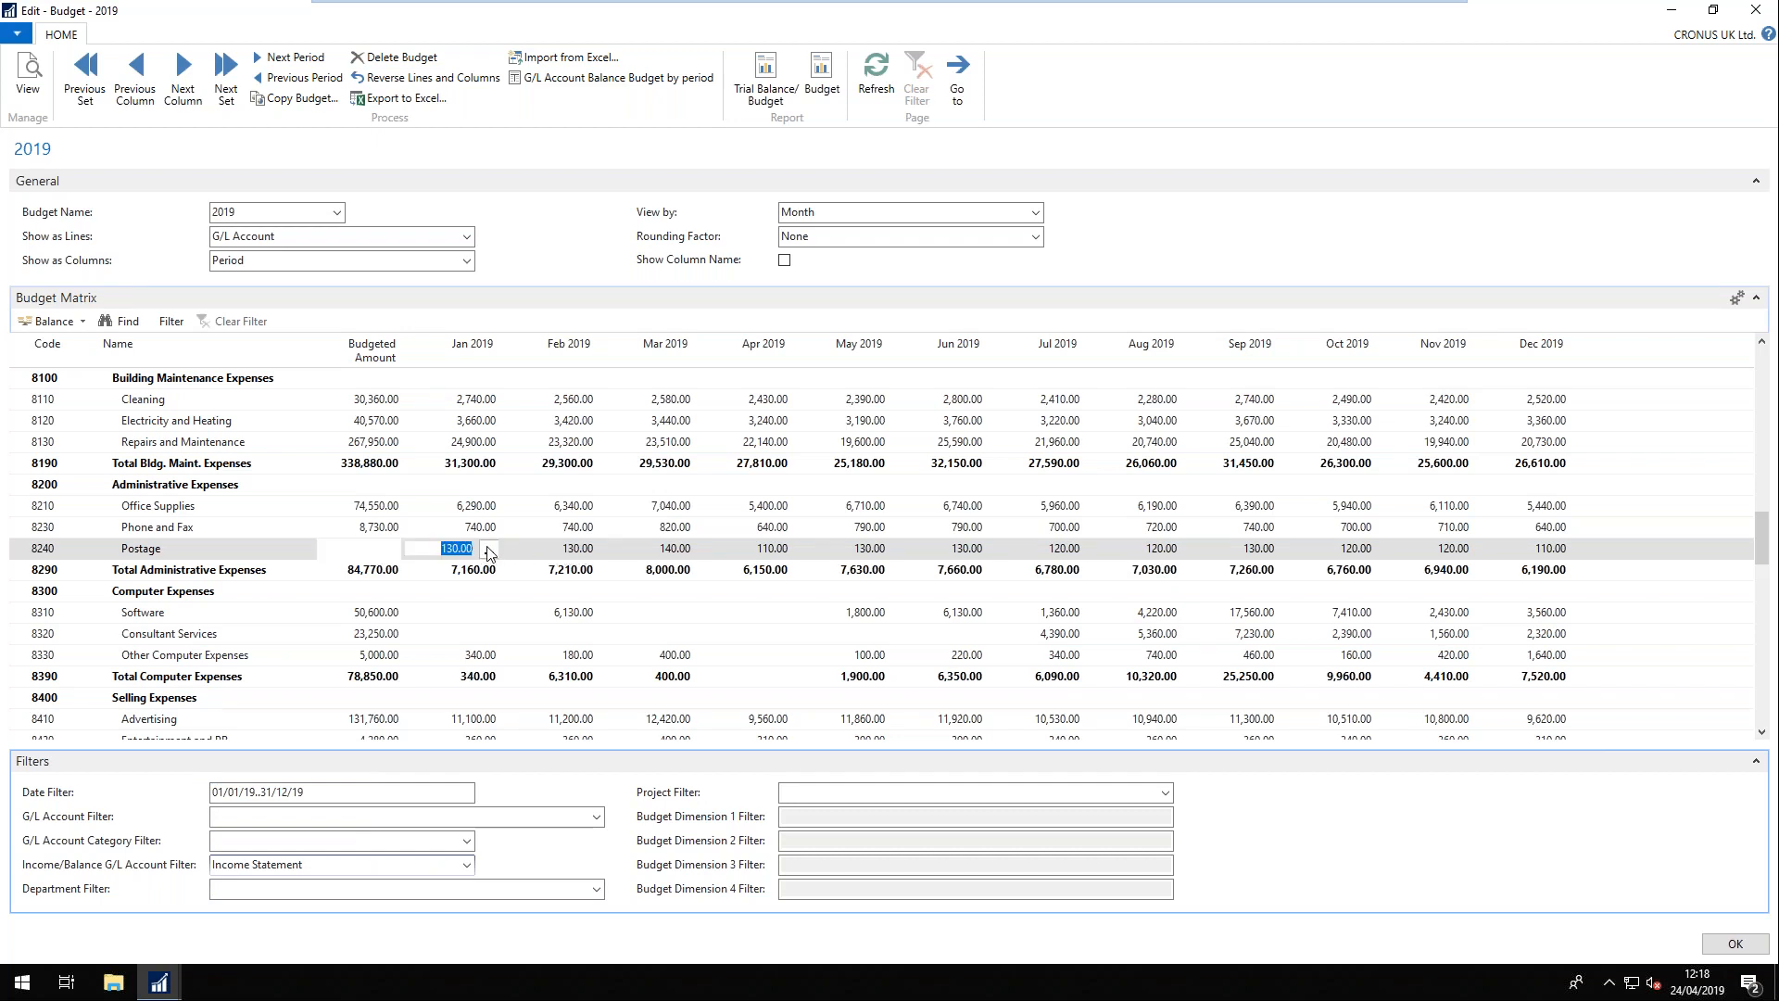
left_click(490, 551)
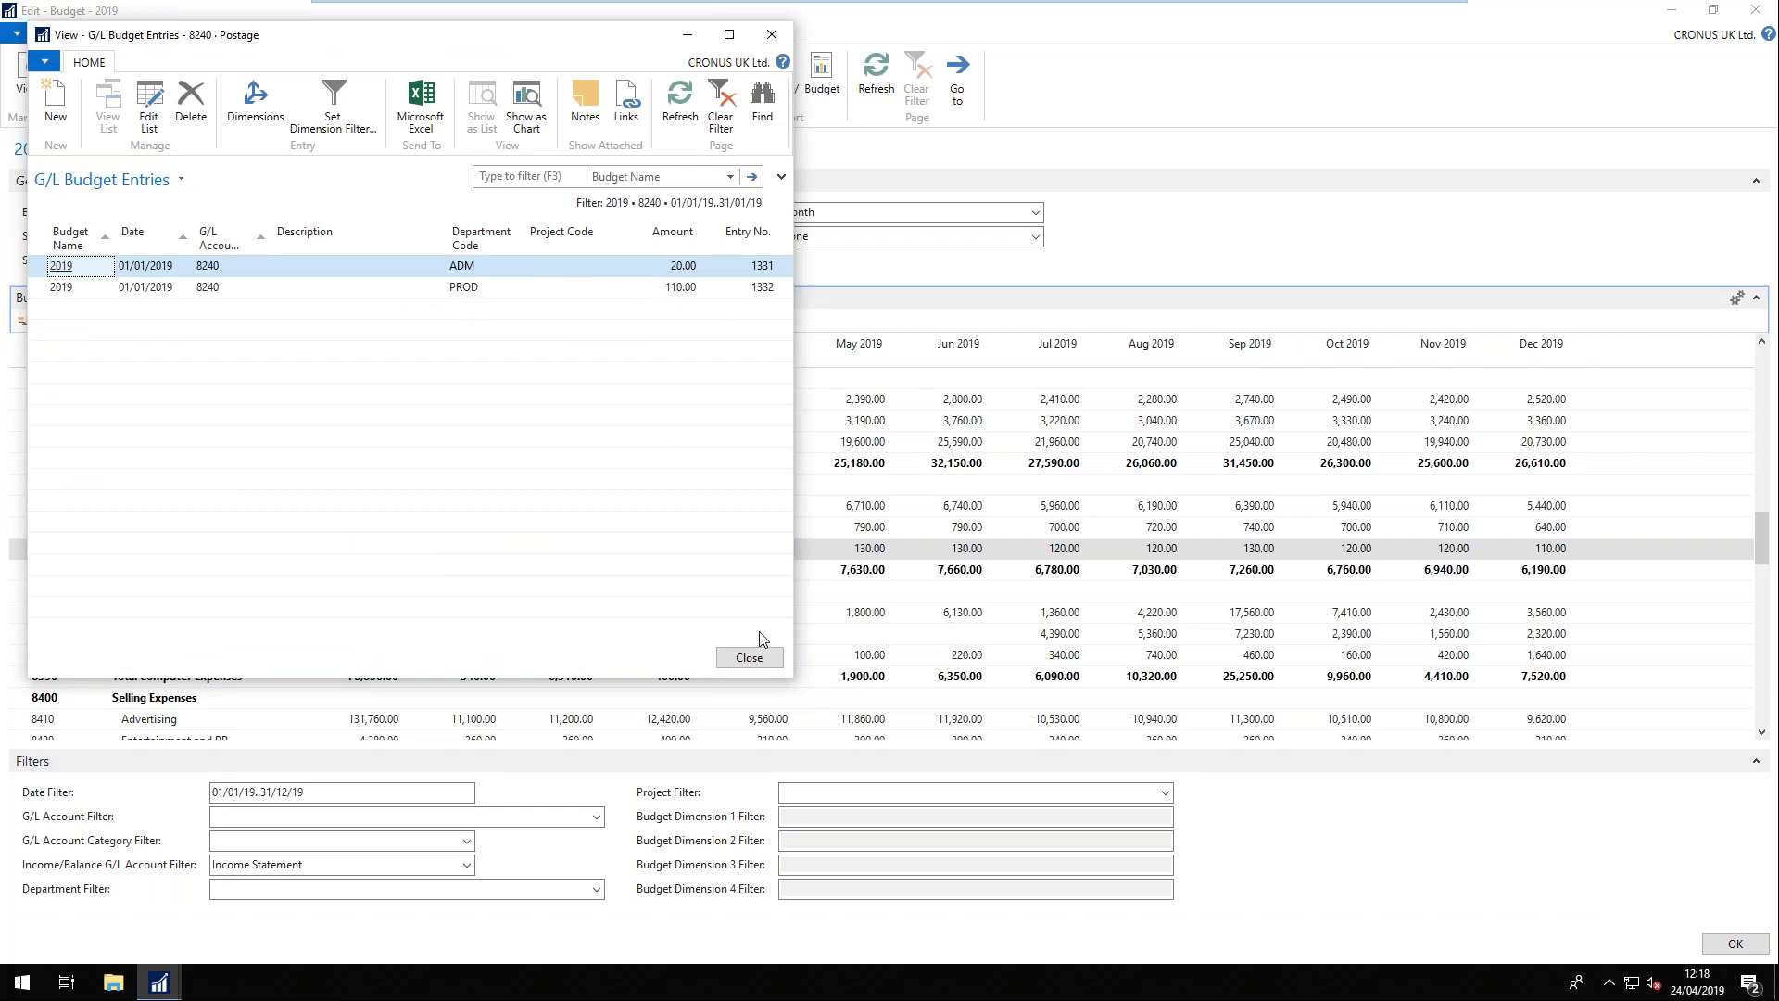
left_click(746, 657)
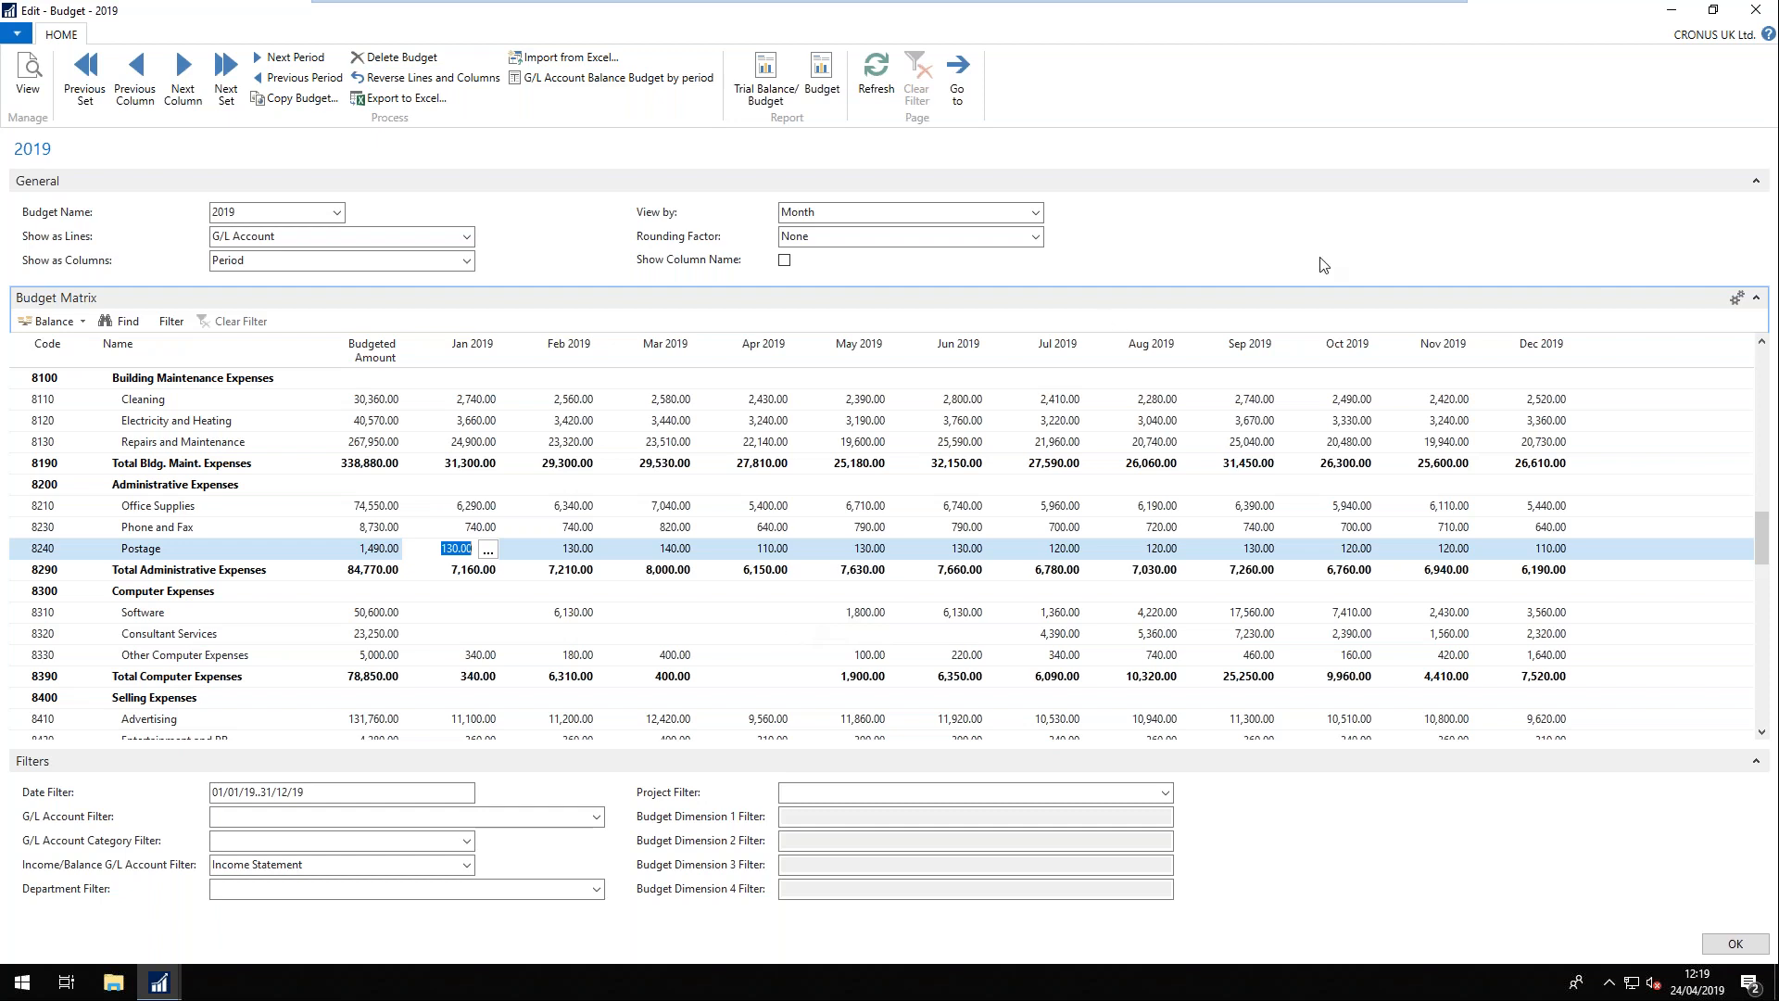
- Close the 2019 budget and create a new G/L budget named 2019B with the description "revised"
left_click(1756, 11)
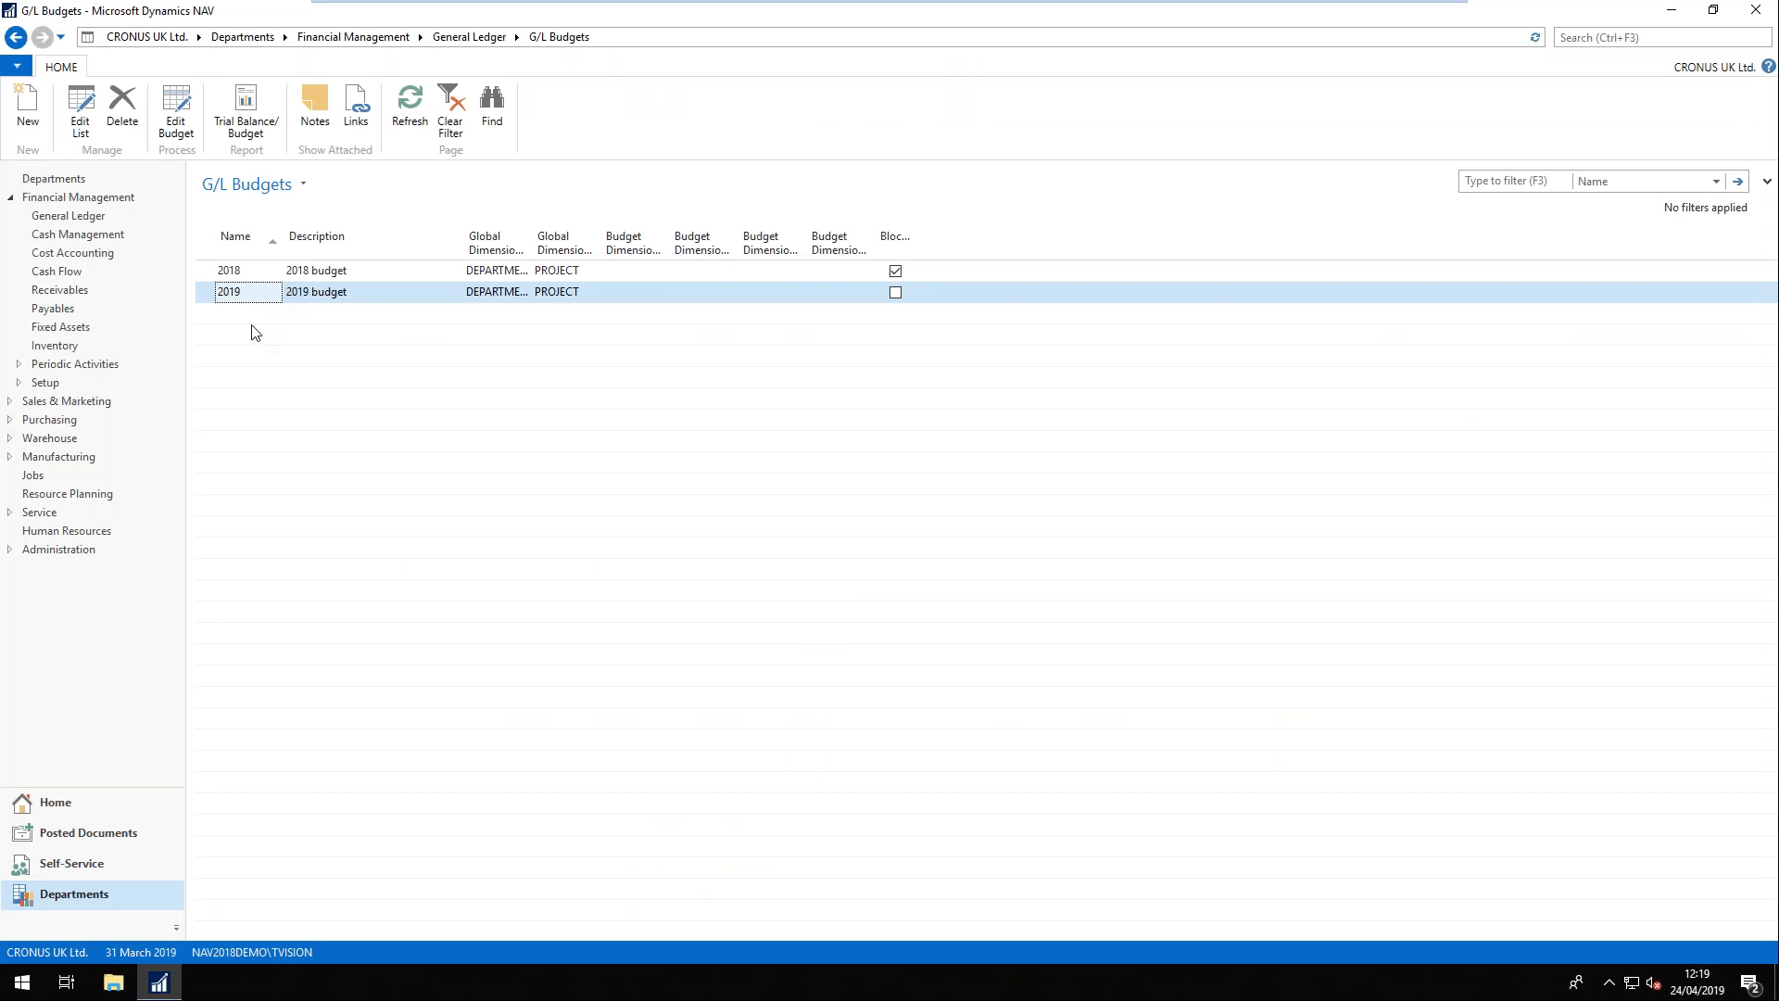
left_click(29, 104)
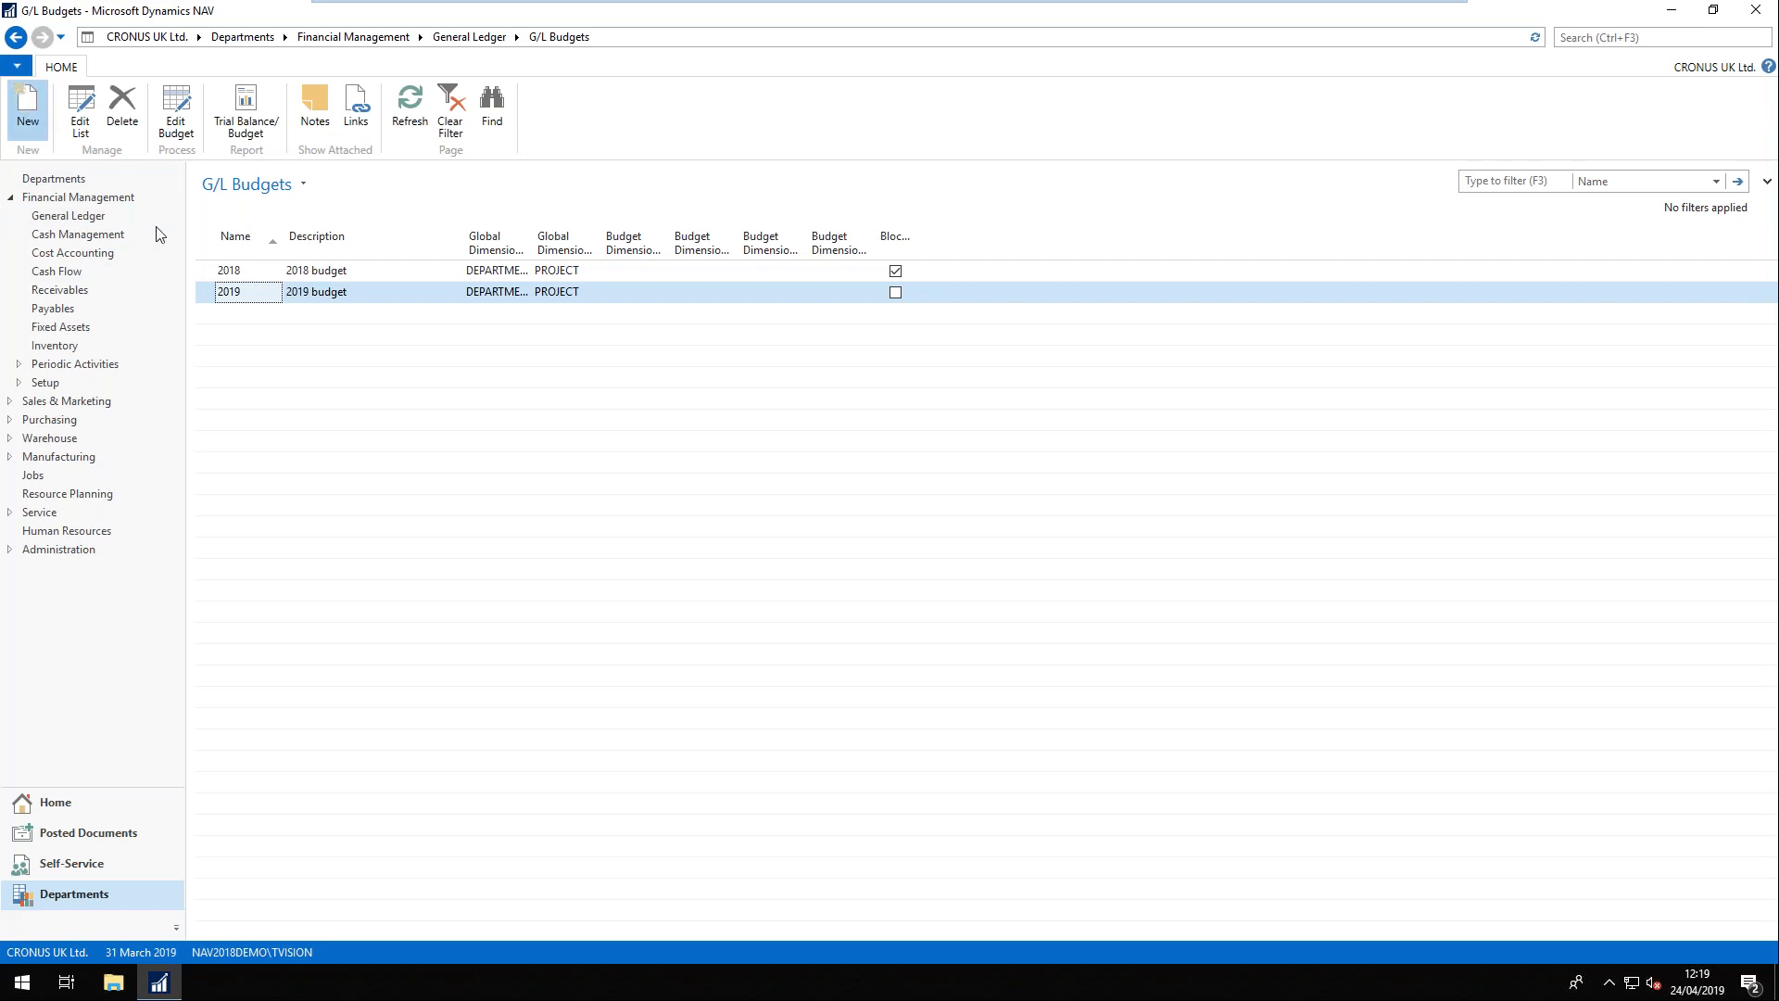
type("2019b")
key("Tab")
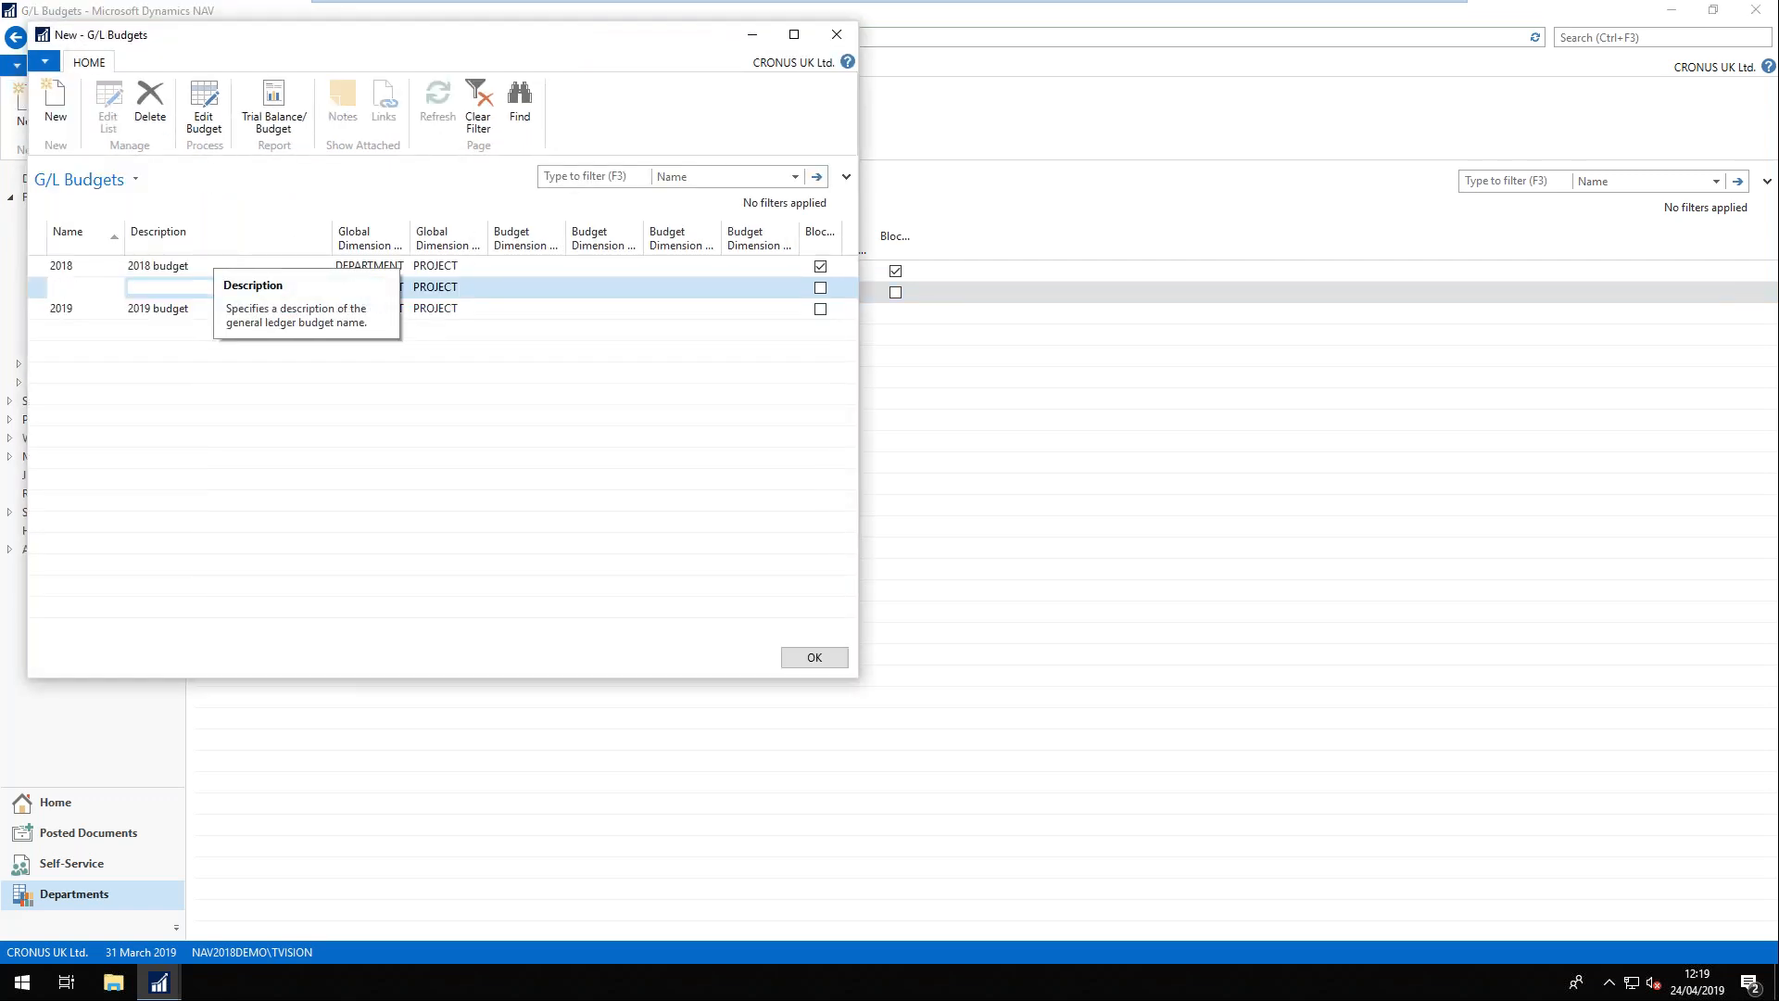
type("revised")
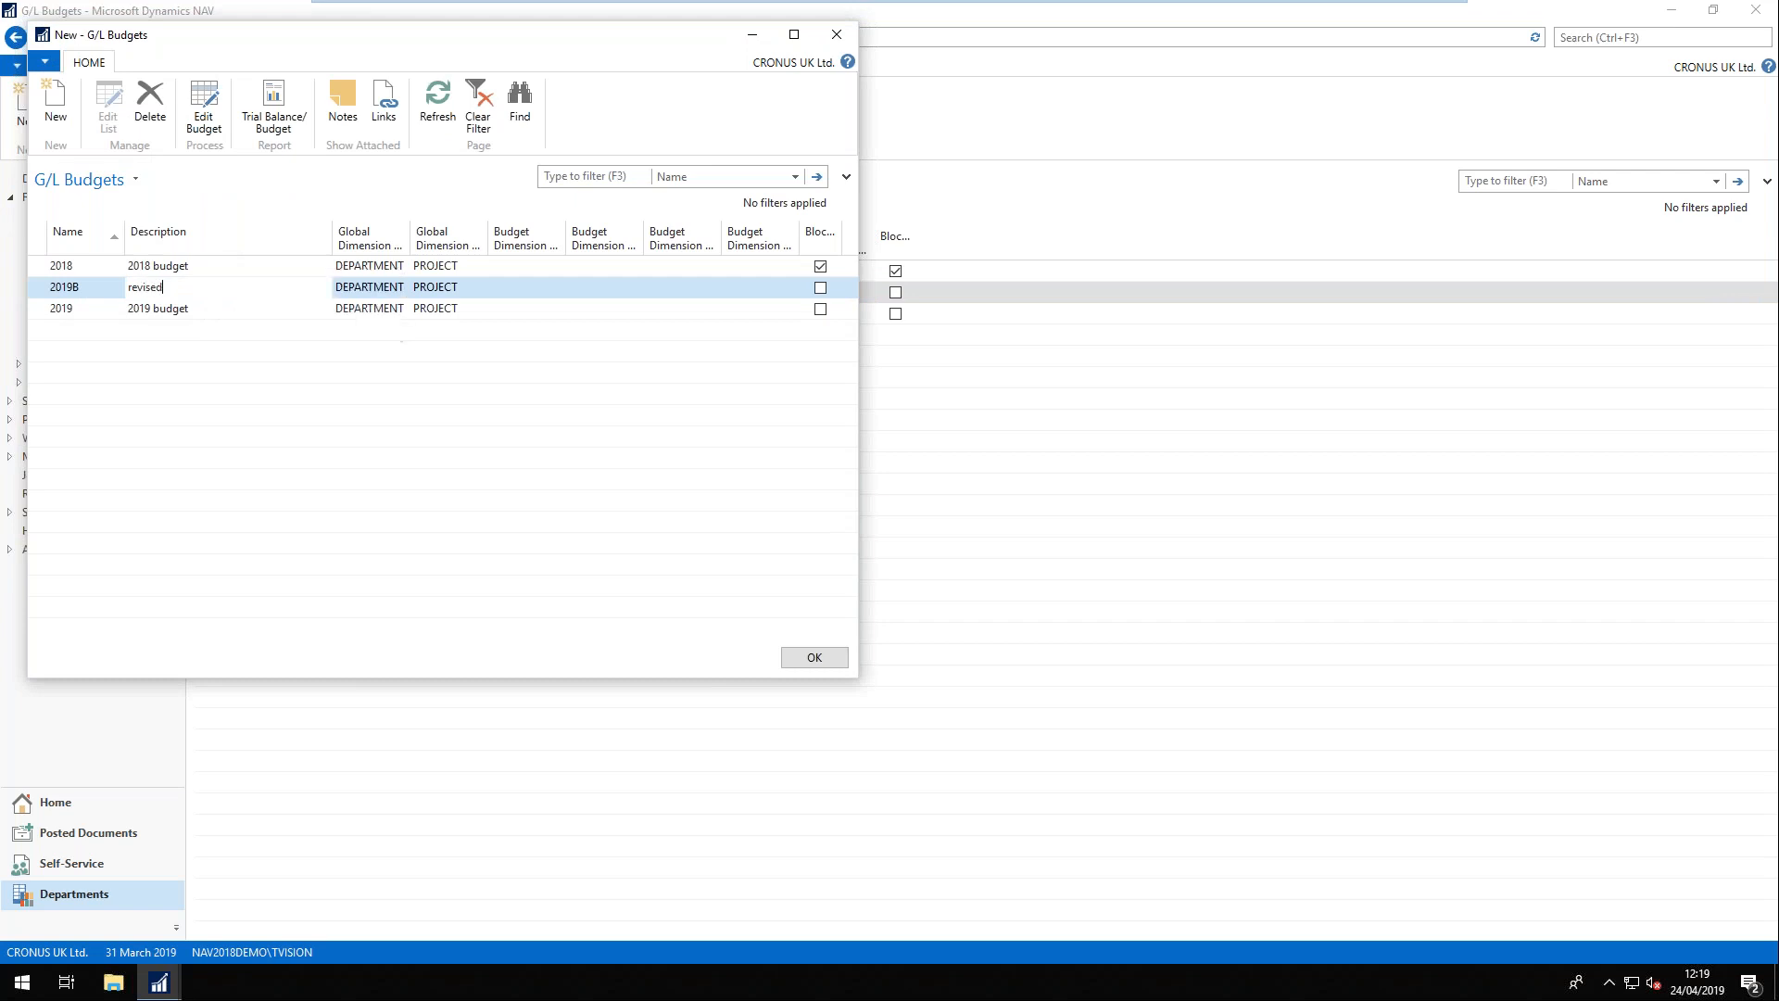
left_click(816, 658)
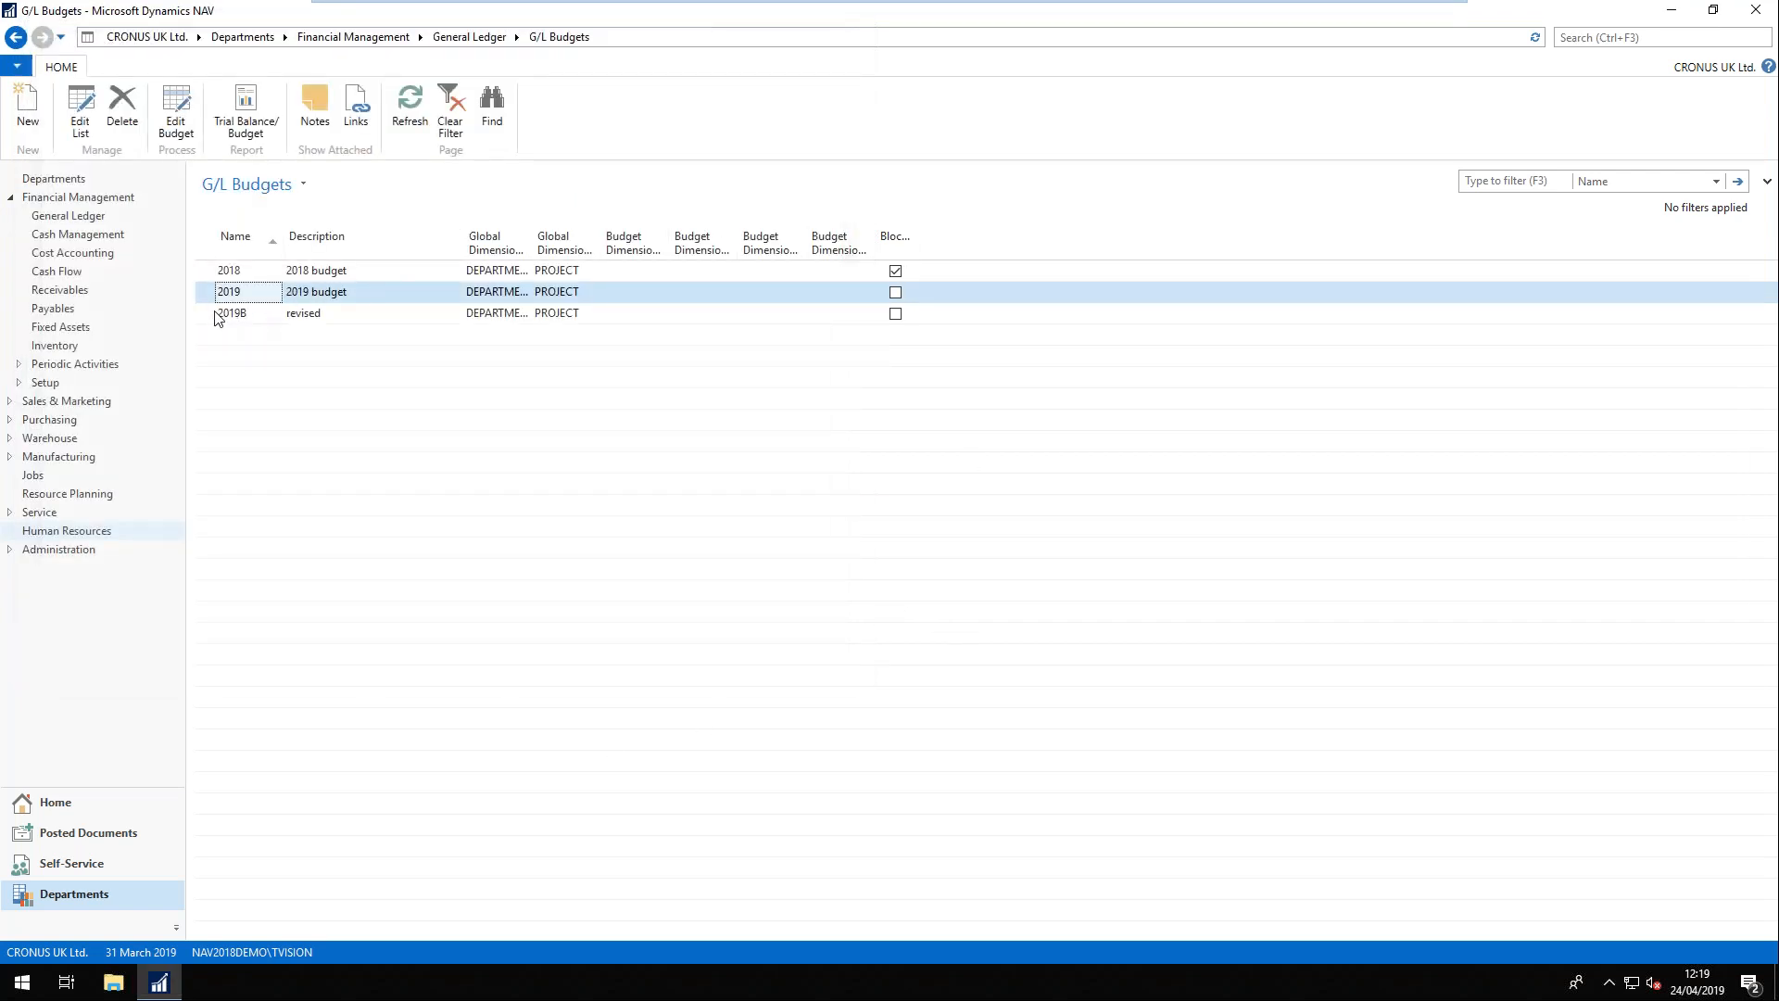
- Open budget 2019B for editing and start a budget copy with source G/L Budget Entry from budget 2019
left_click(220, 318)
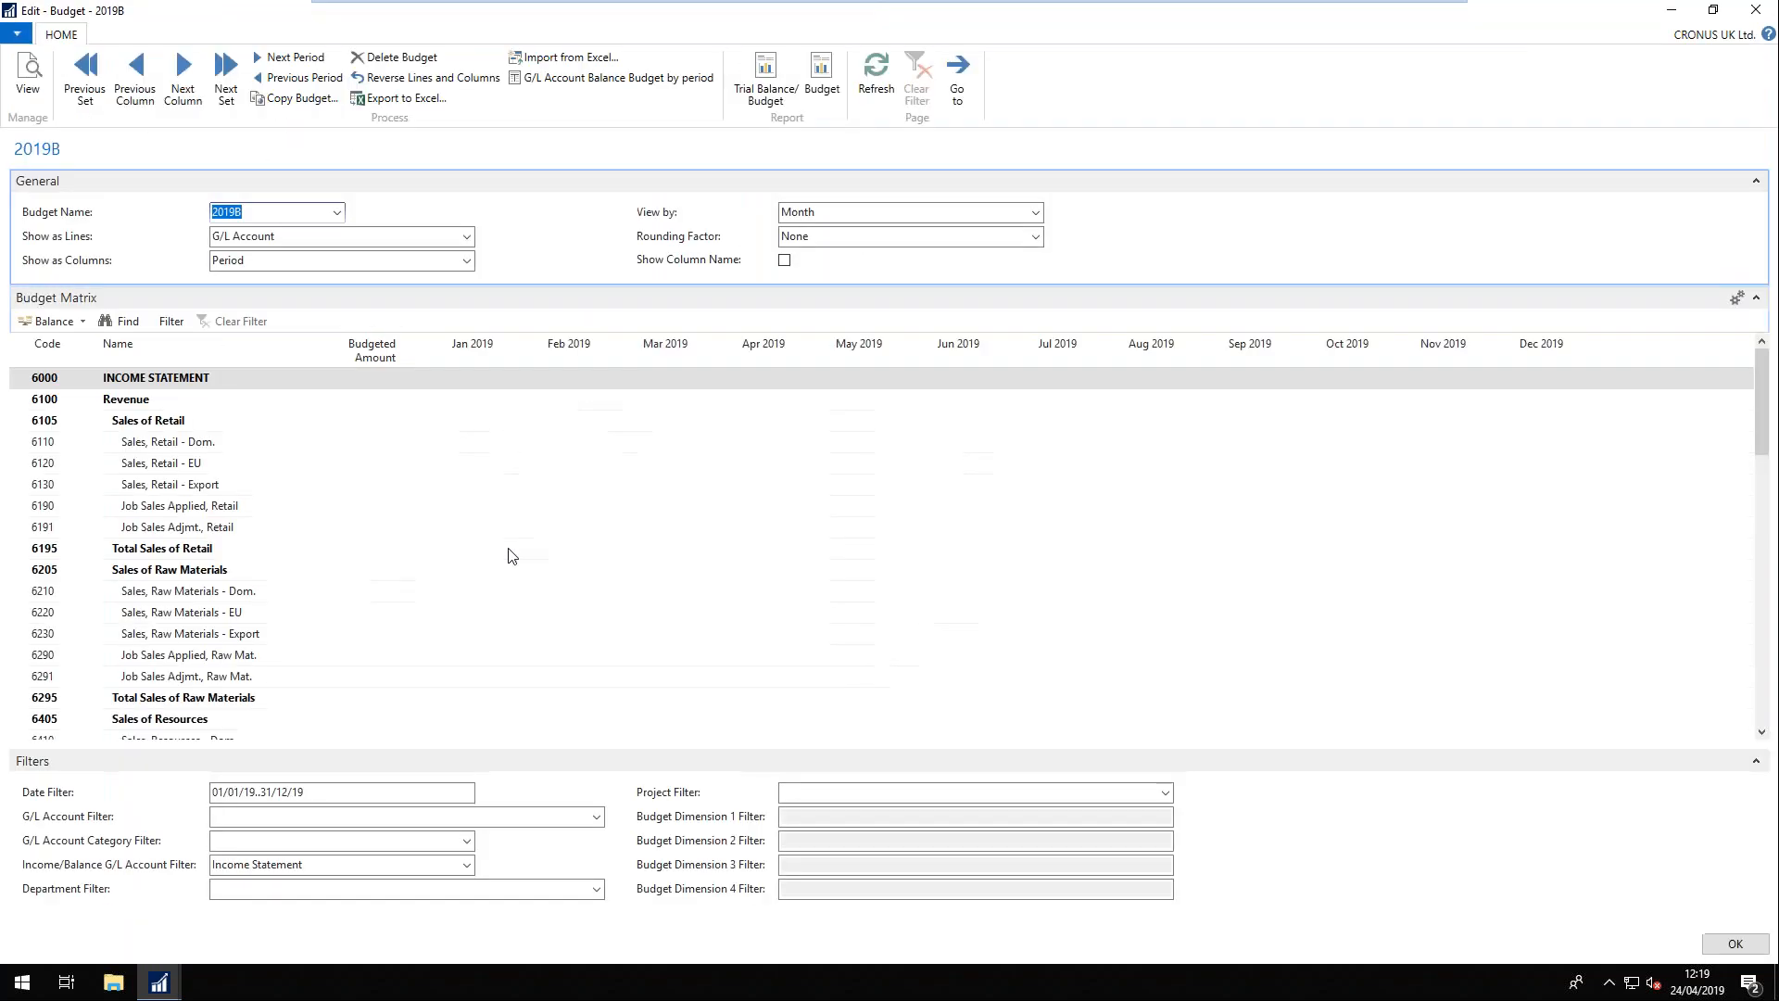
left_click(277, 100)
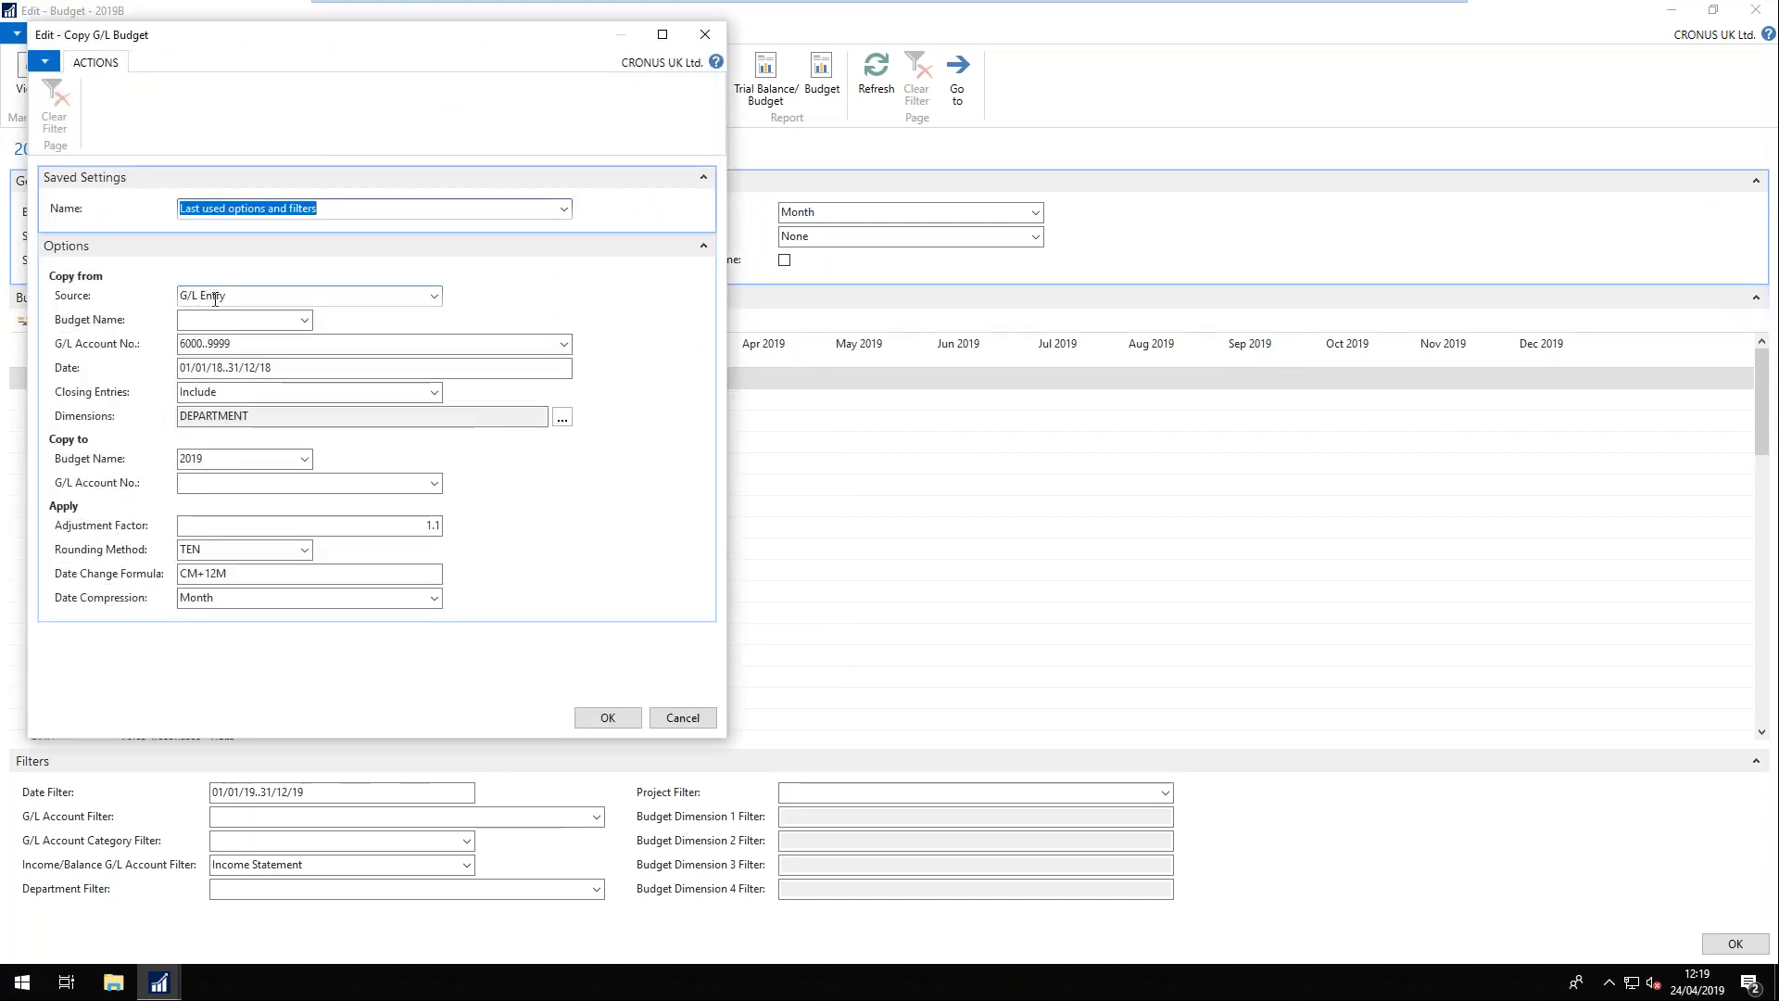
left_click(436, 297)
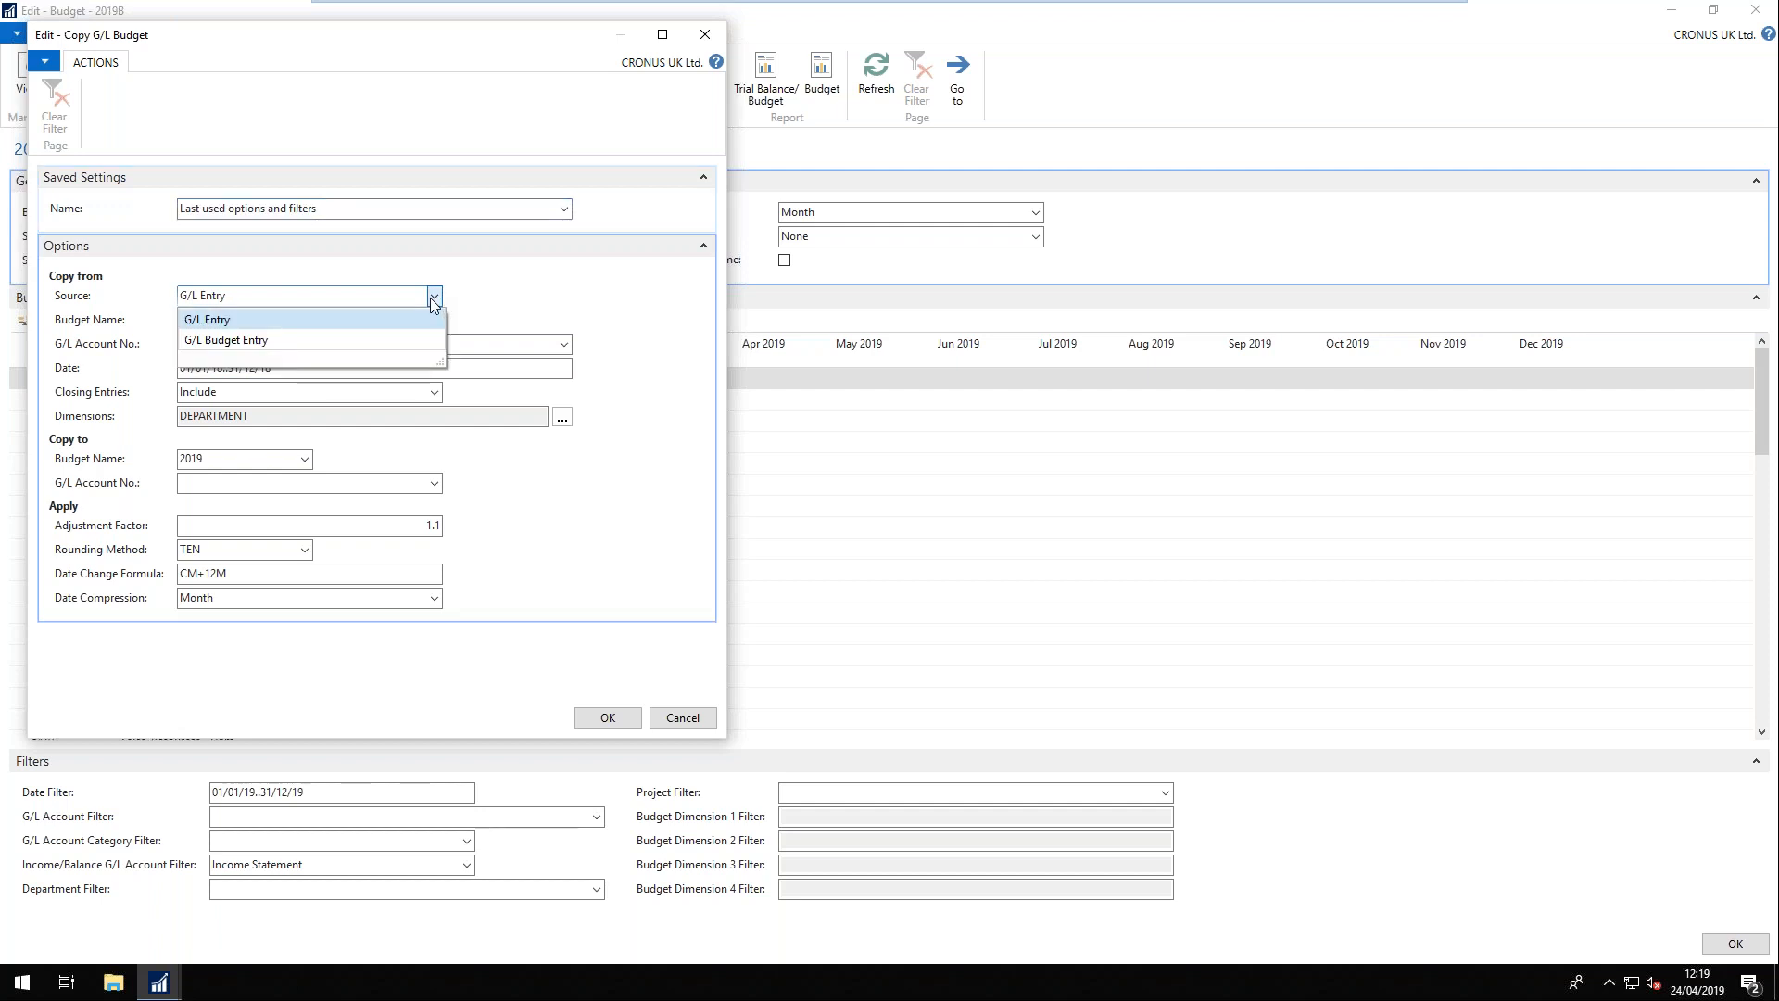
left_click(259, 345)
left_click(304, 319)
left_click(223, 401)
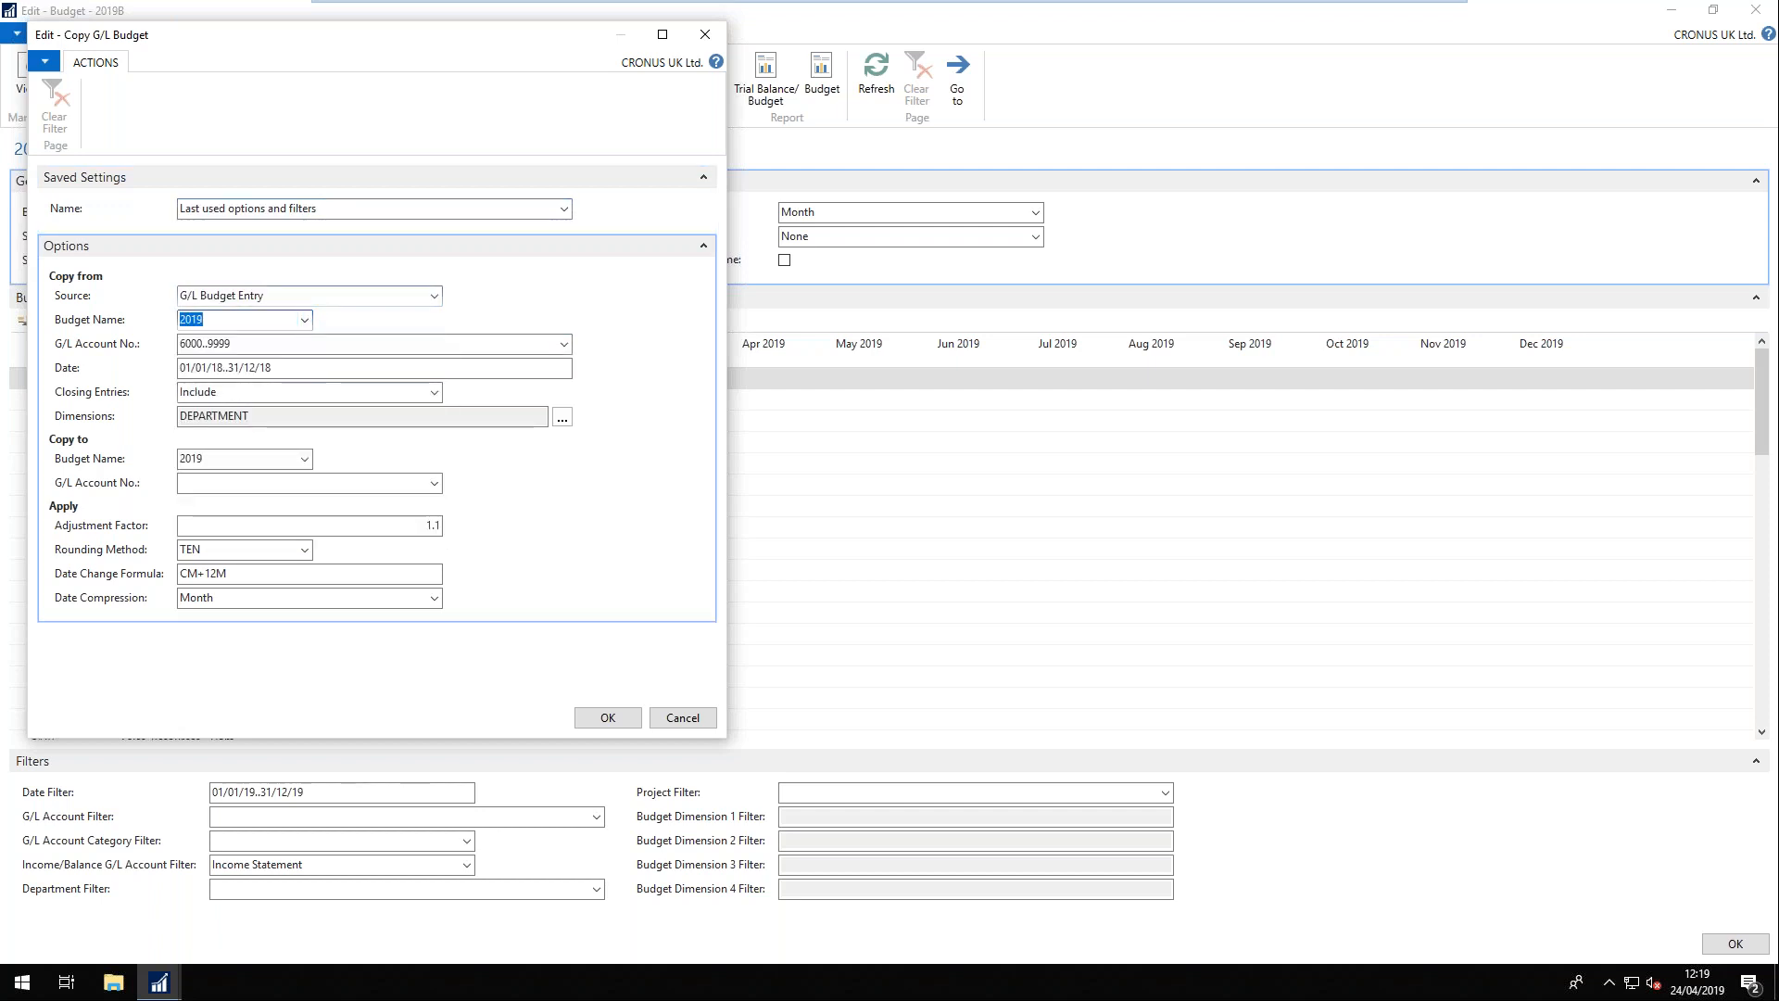
- Set the source date range of the budget copy to 01/01/19..31/12/19
left_click(223, 367)
key("BackSpace")
type("9")
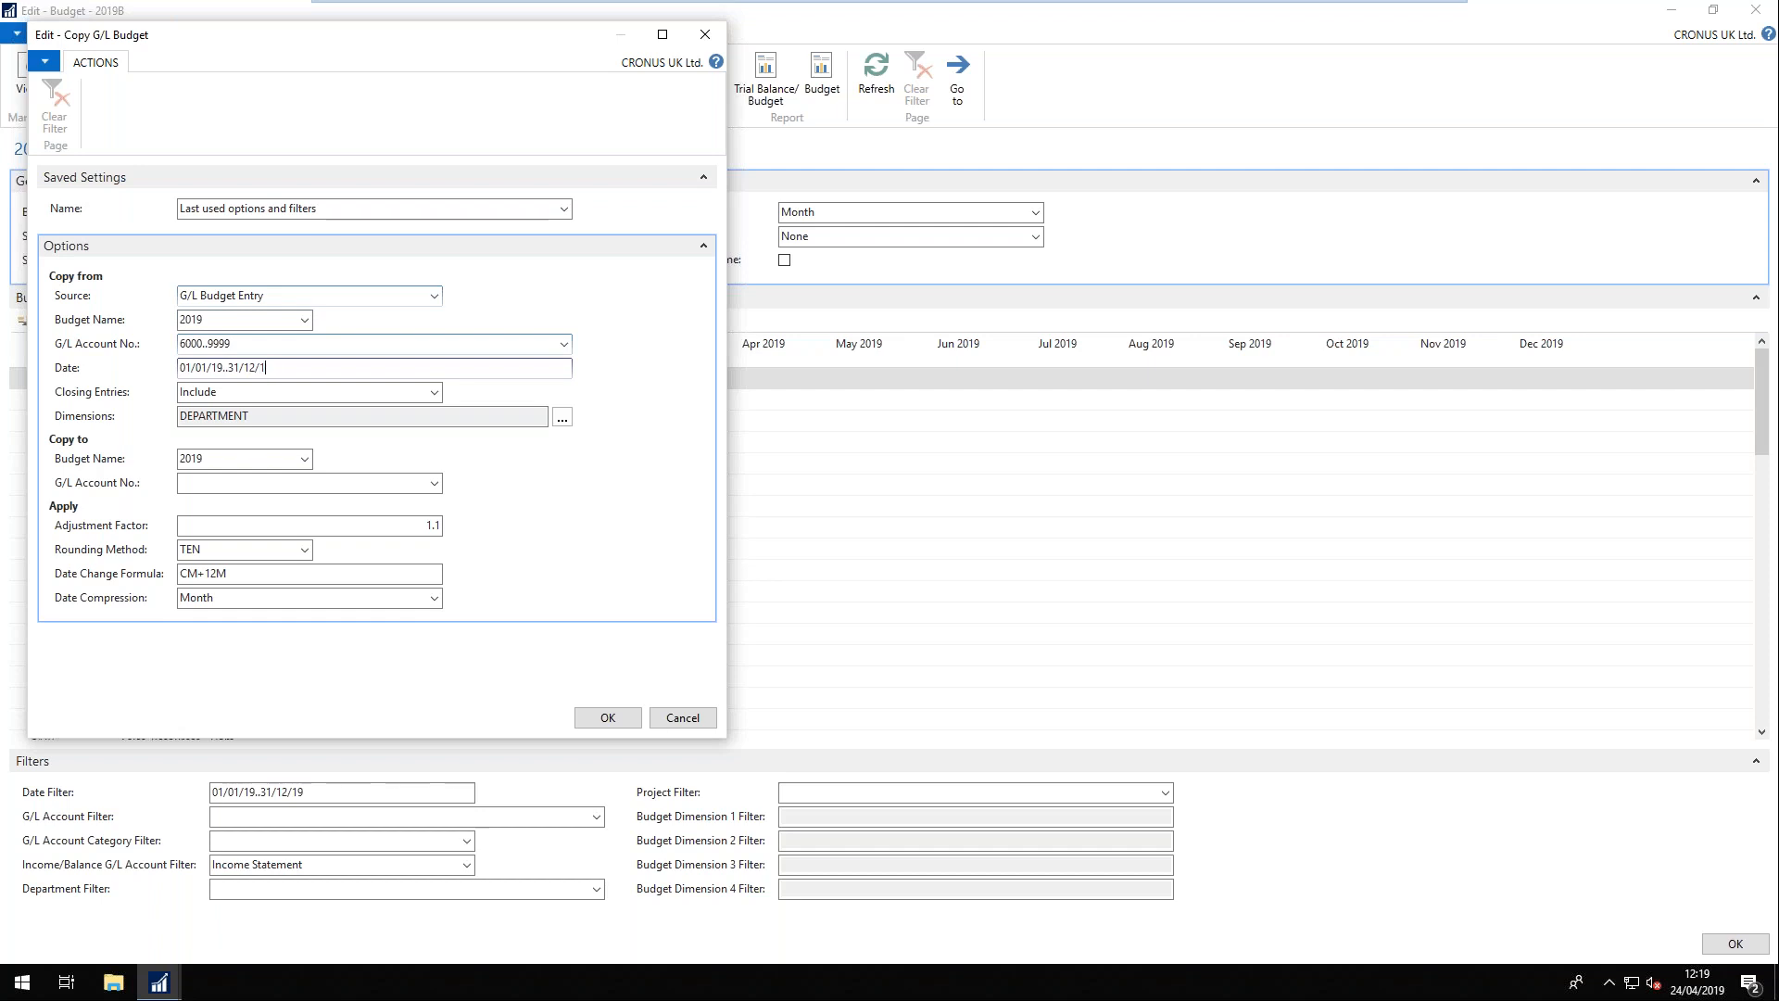
type("9")
- Clear the Date Change Formula and set the Adjustment Factor to 1 for the budget copy
left_click(219, 573)
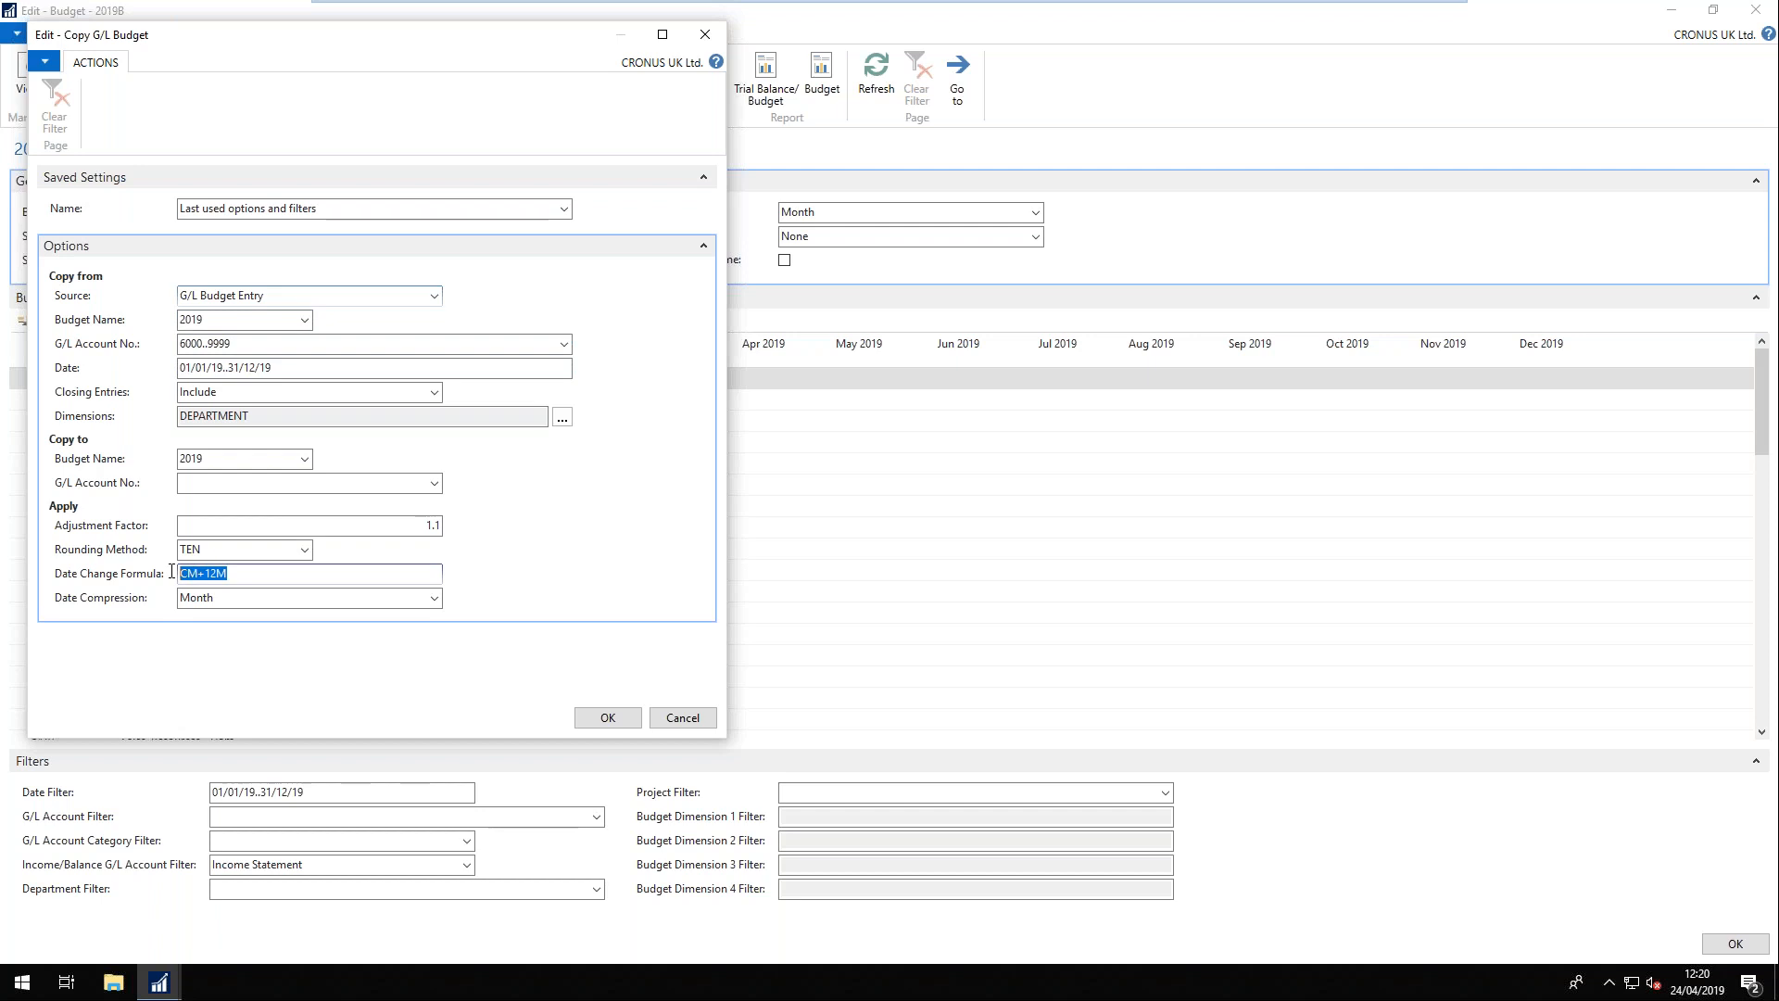
mouse_move(170, 574)
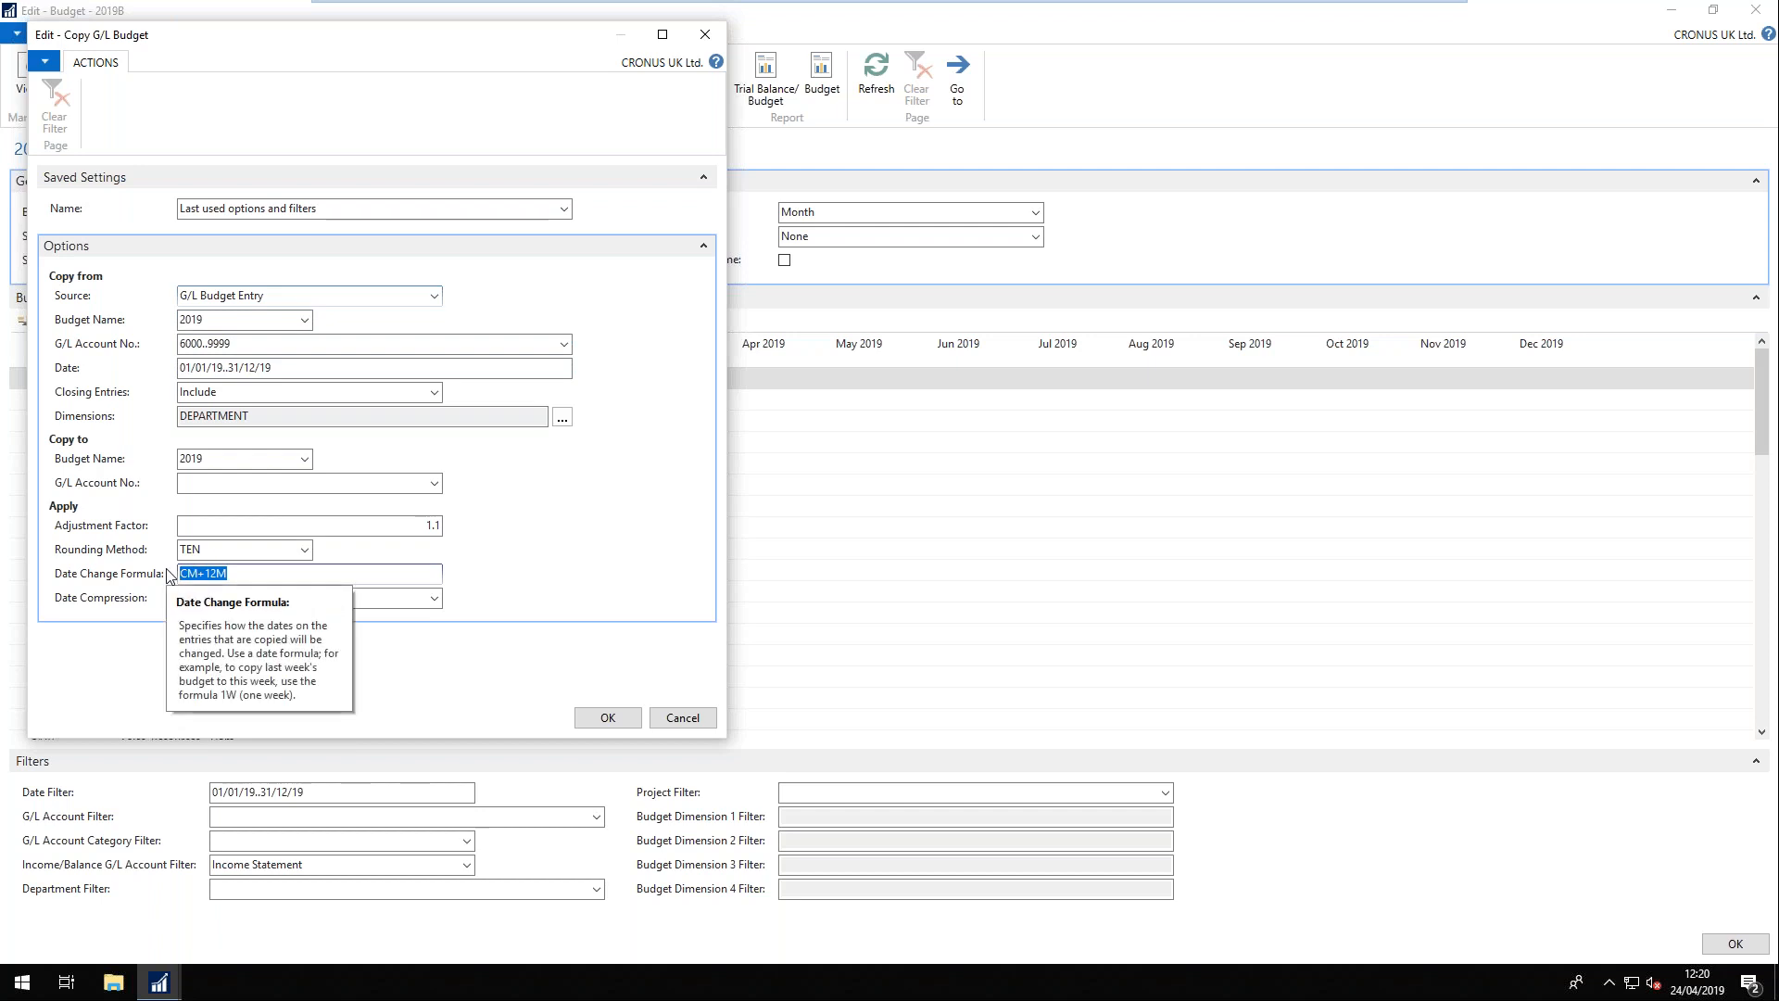
key("BackSpace")
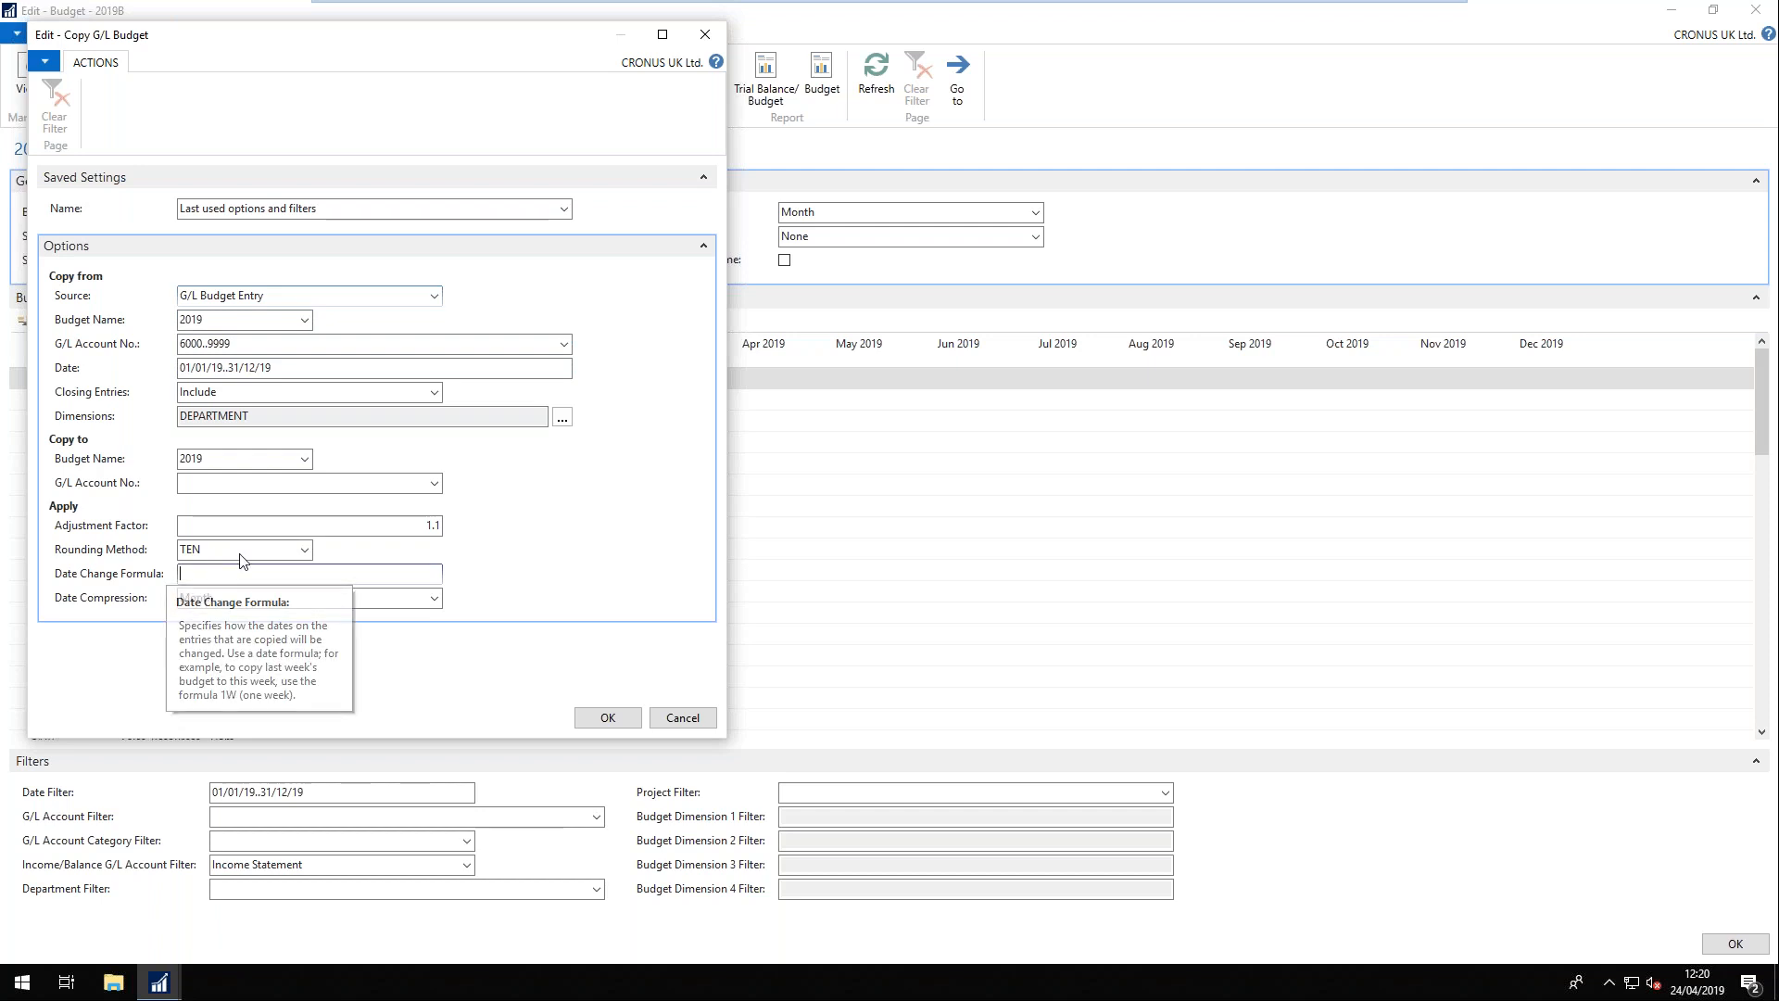
key("shift+Tab")
key("shift+Tab")
type("1")
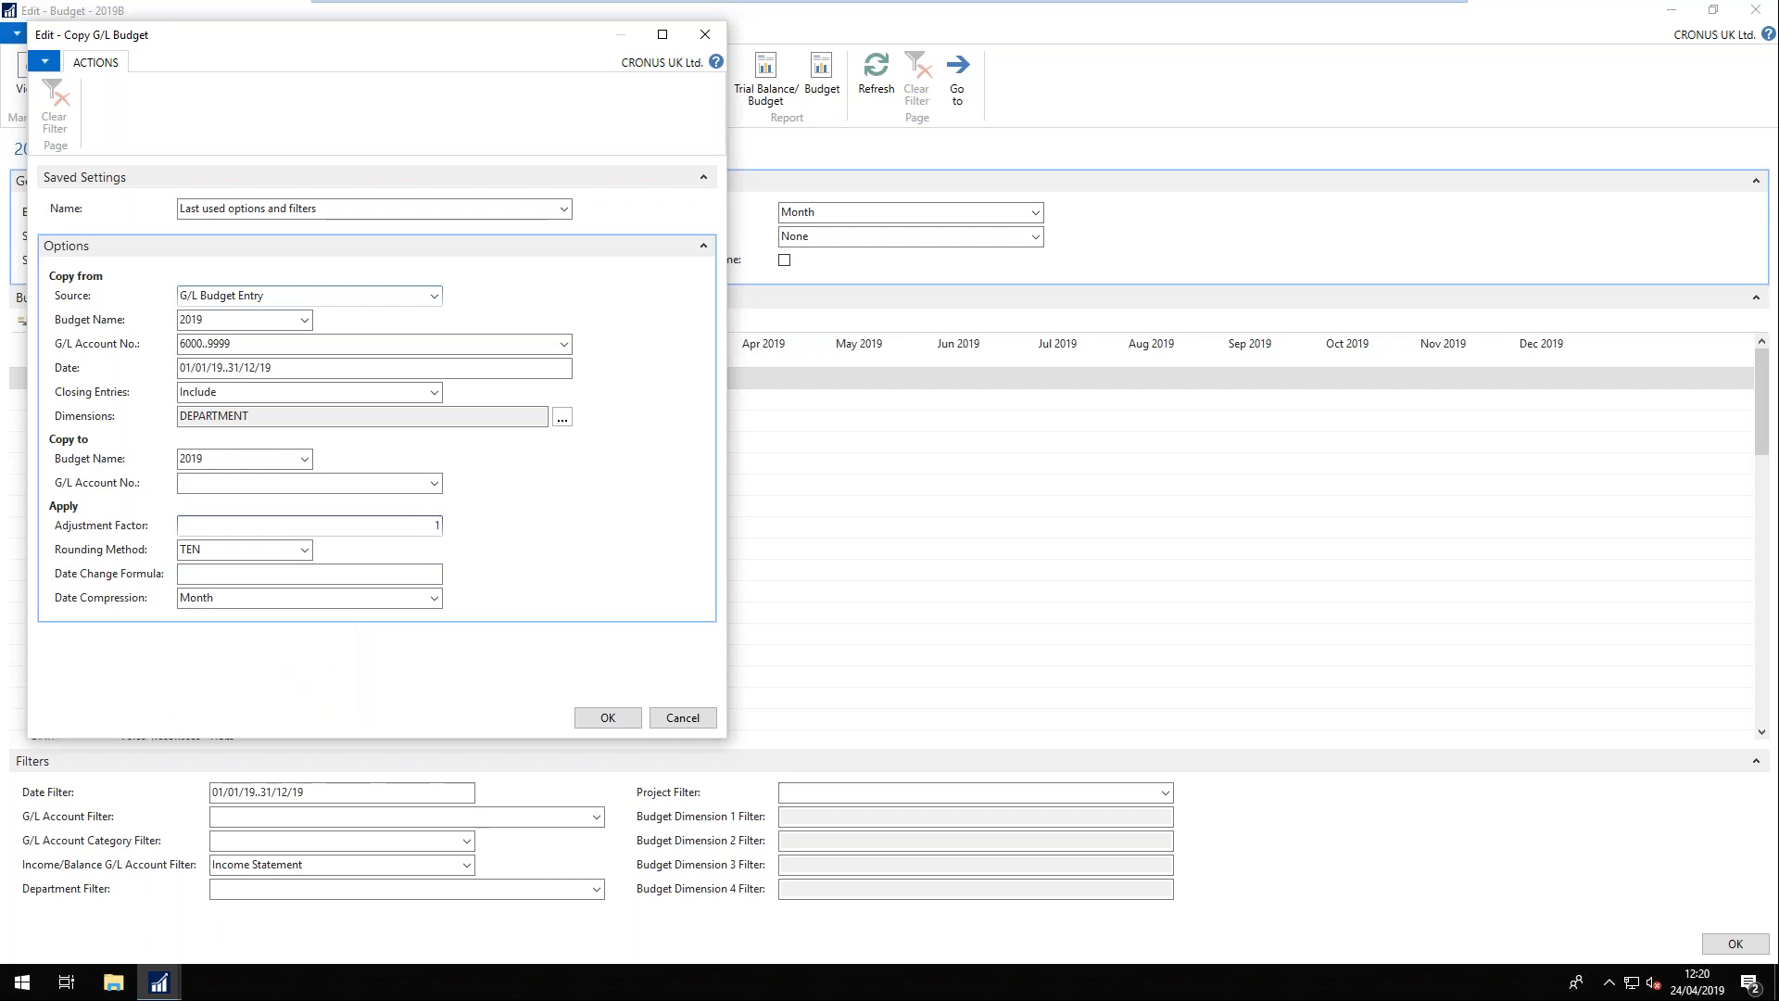
- Run the budget copy with 2019 as the target budget and confirm it
left_click(607, 718)
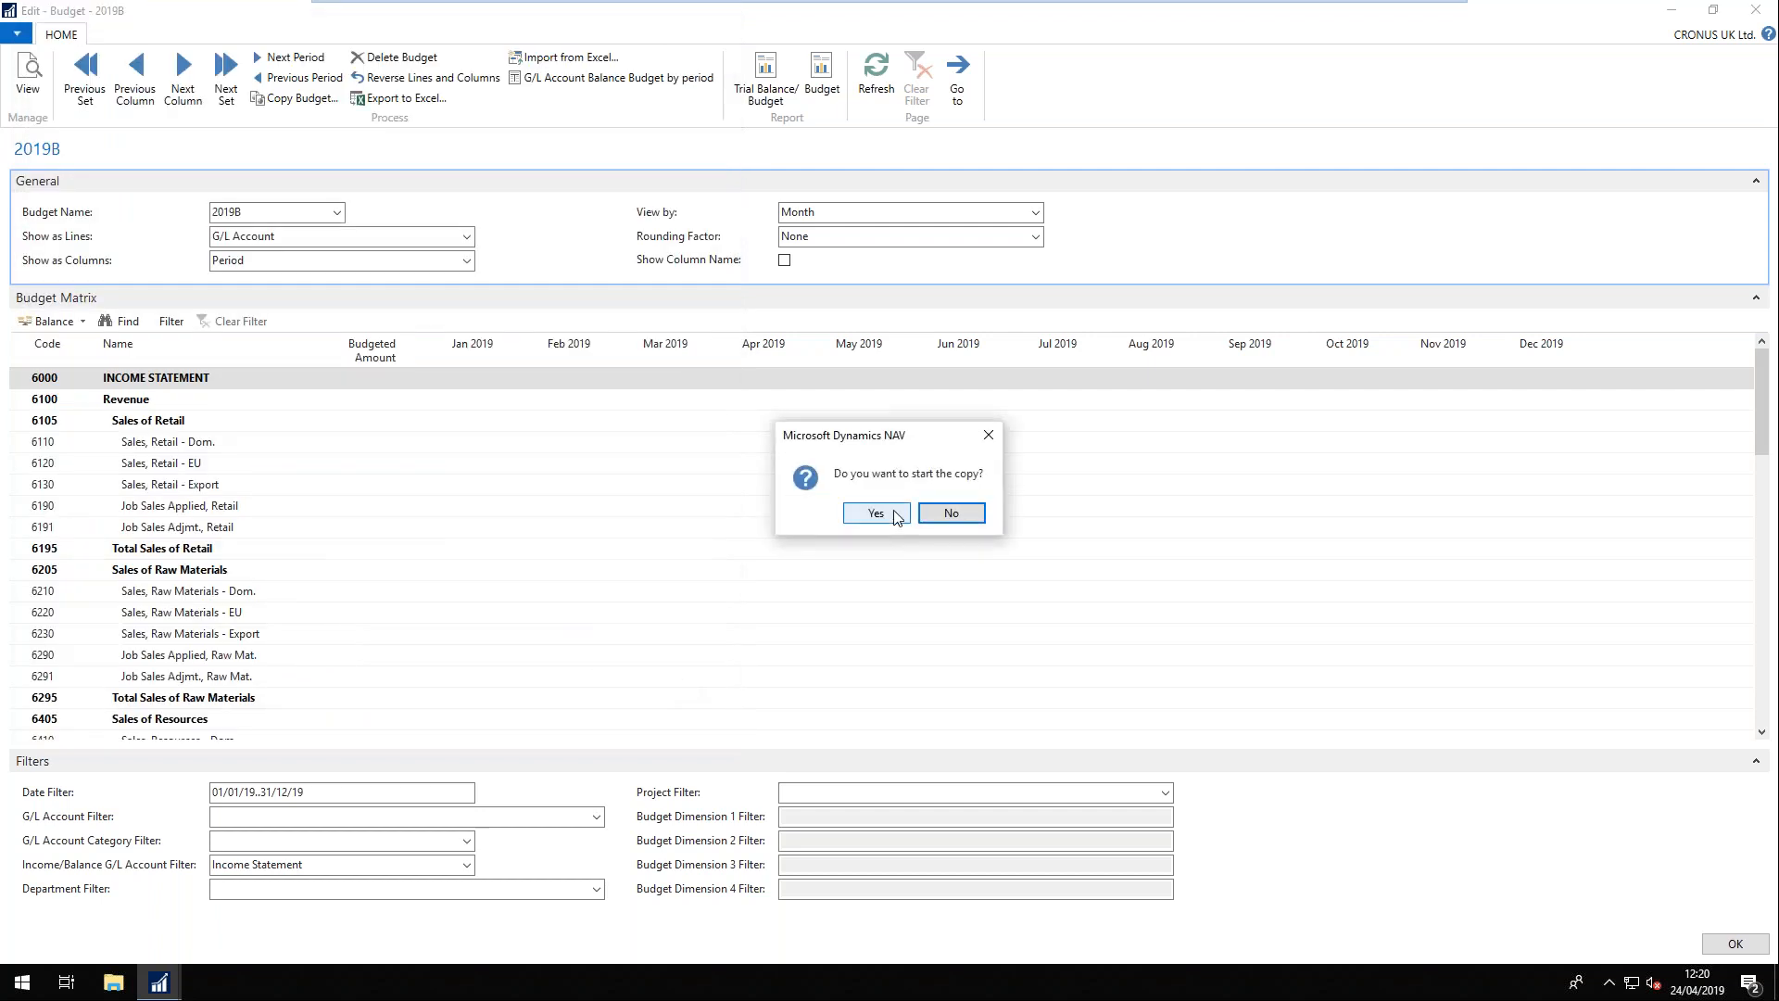
key("Return")
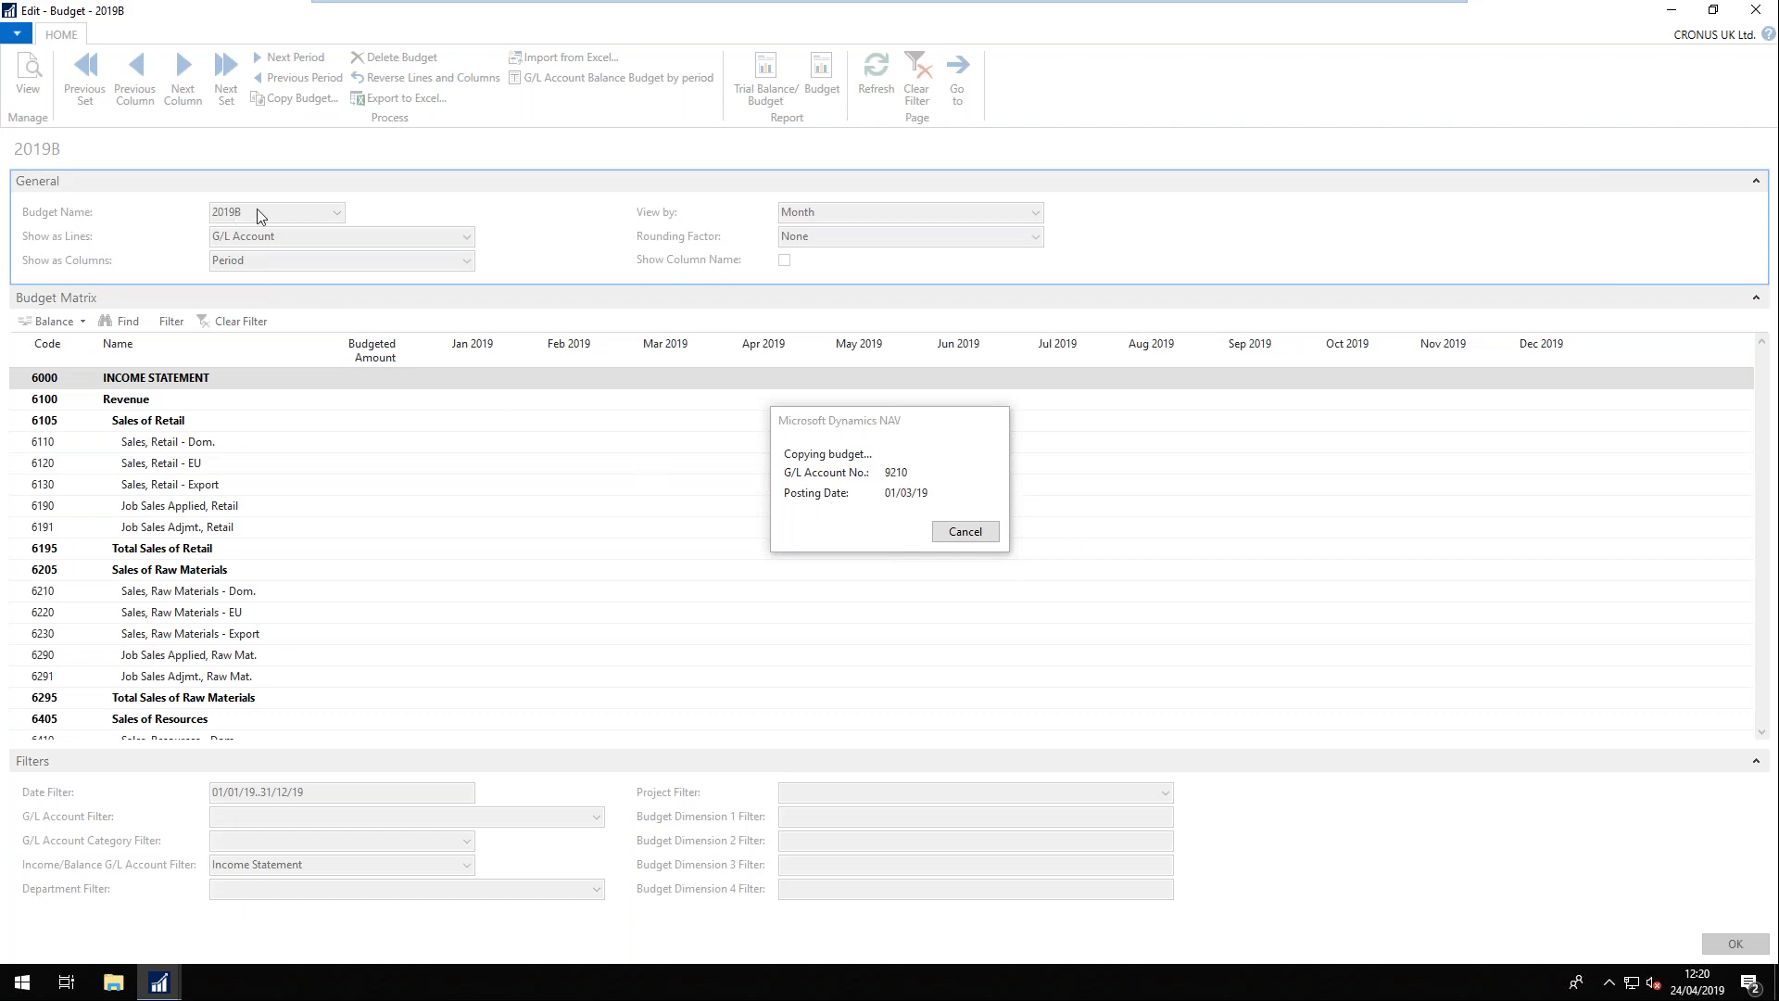
left_click(960, 517)
- Look through the 2019B budget matrix from revenue to operating expenses for copied amounts
left_click(663, 568)
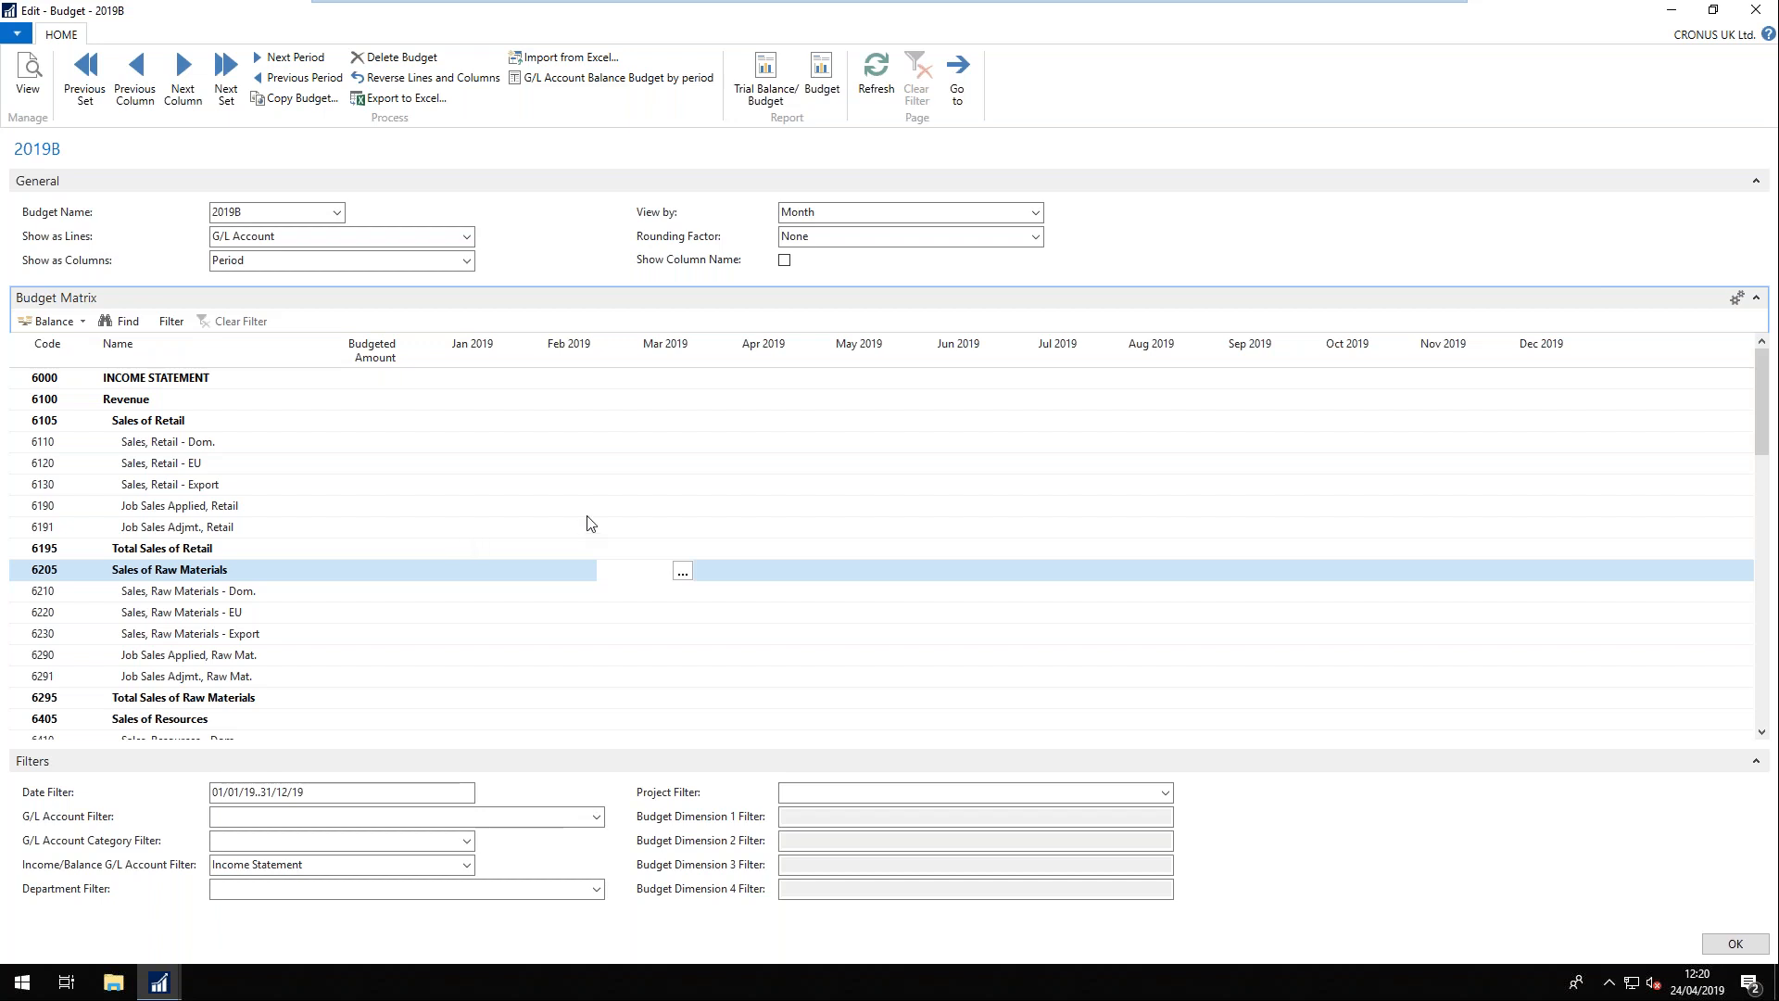
left_click(533, 528)
scroll(528, 540, "down", 6)
left_click(866, 238)
scroll(424, 530, "down", 18)
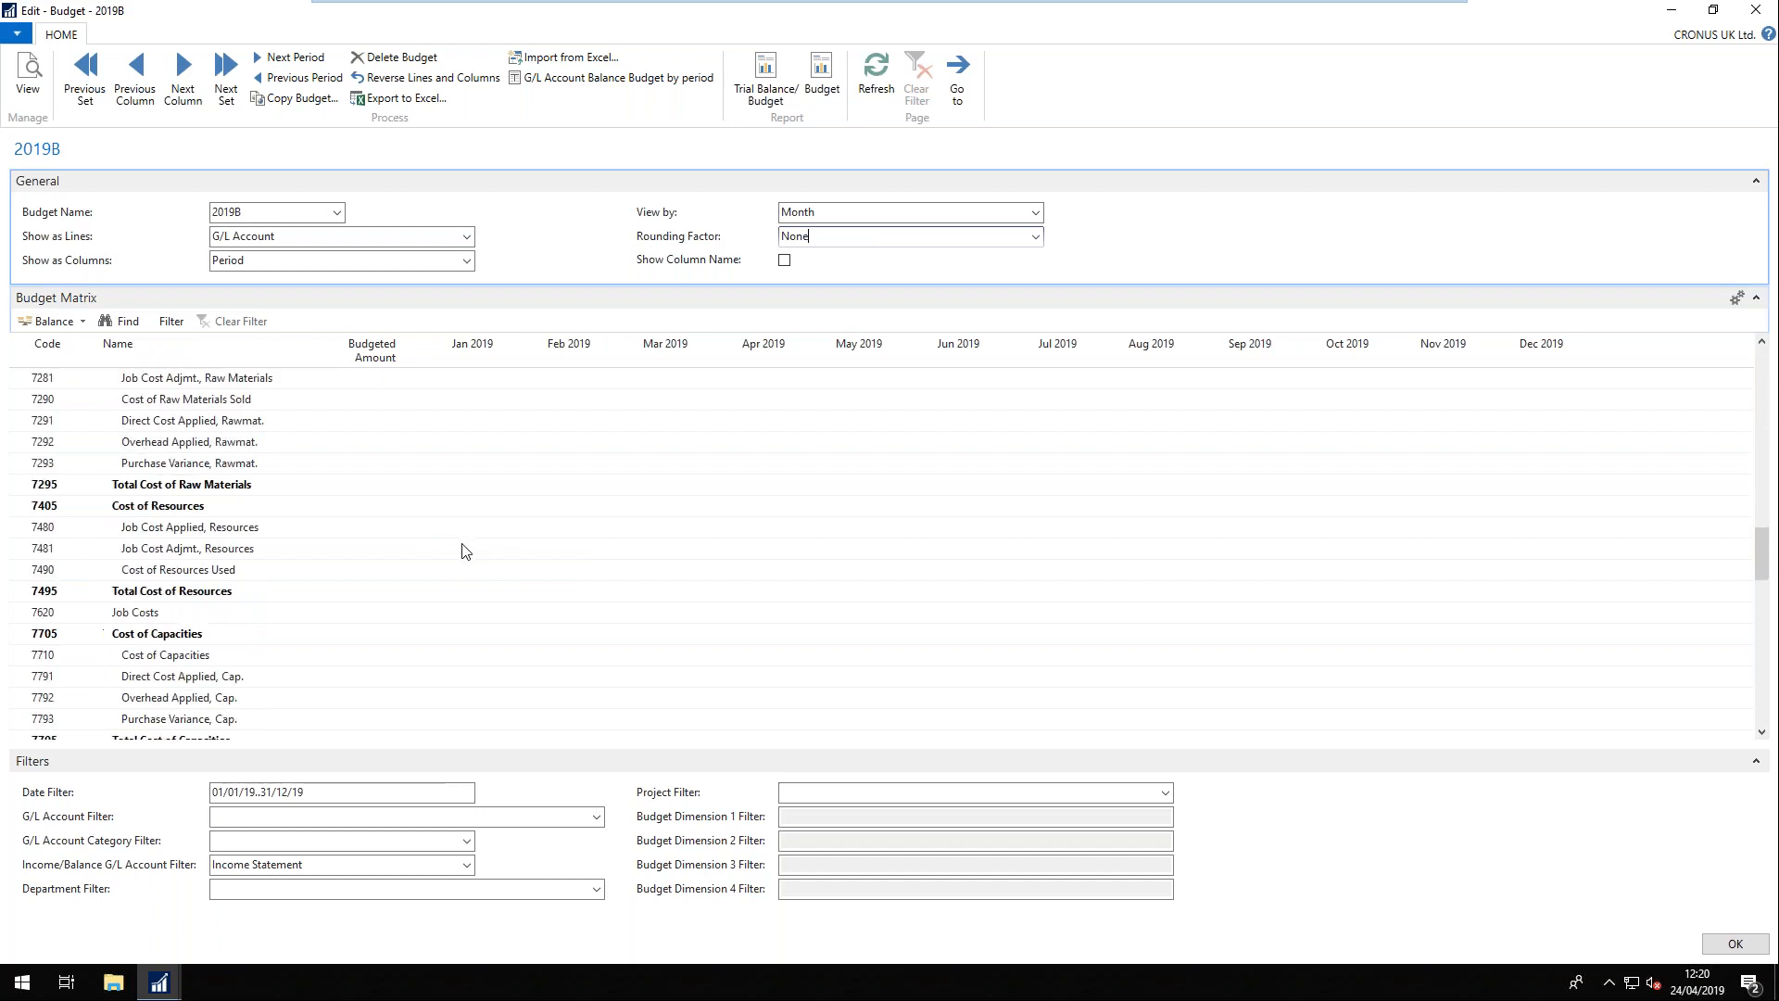
scroll(461, 553, "down", 1)
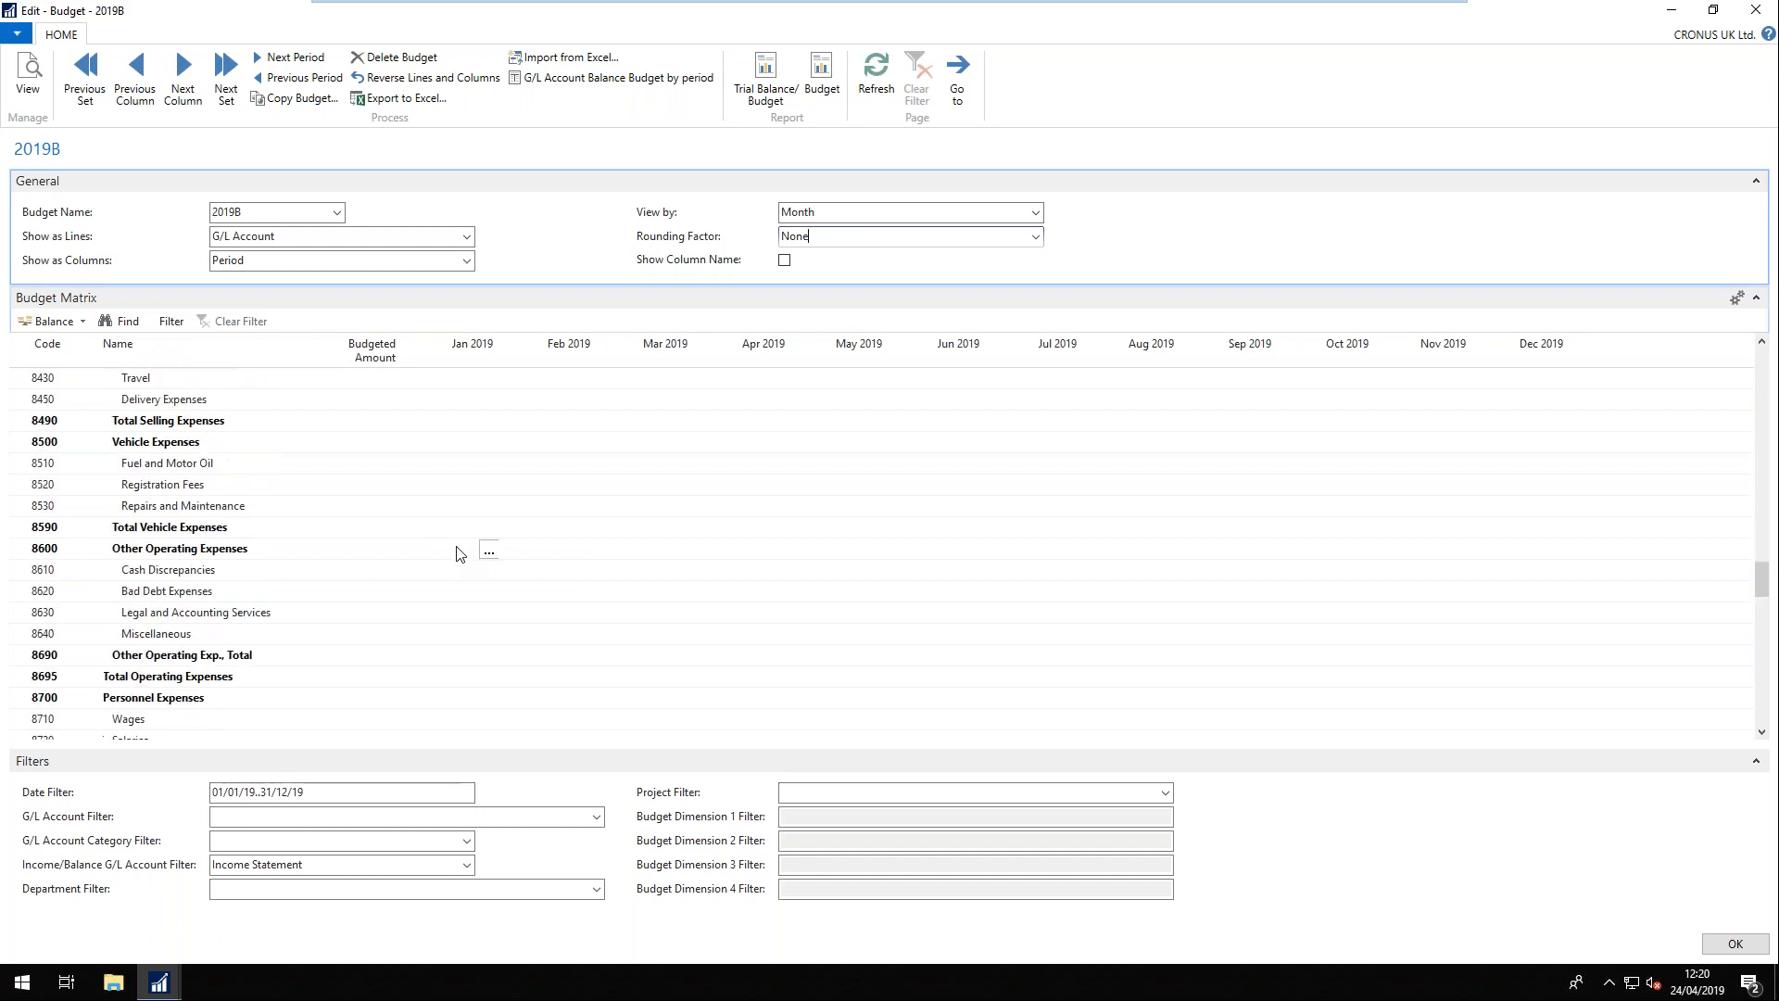
scroll(456, 553, "down", 2)
scroll(454, 554, "up", 20)
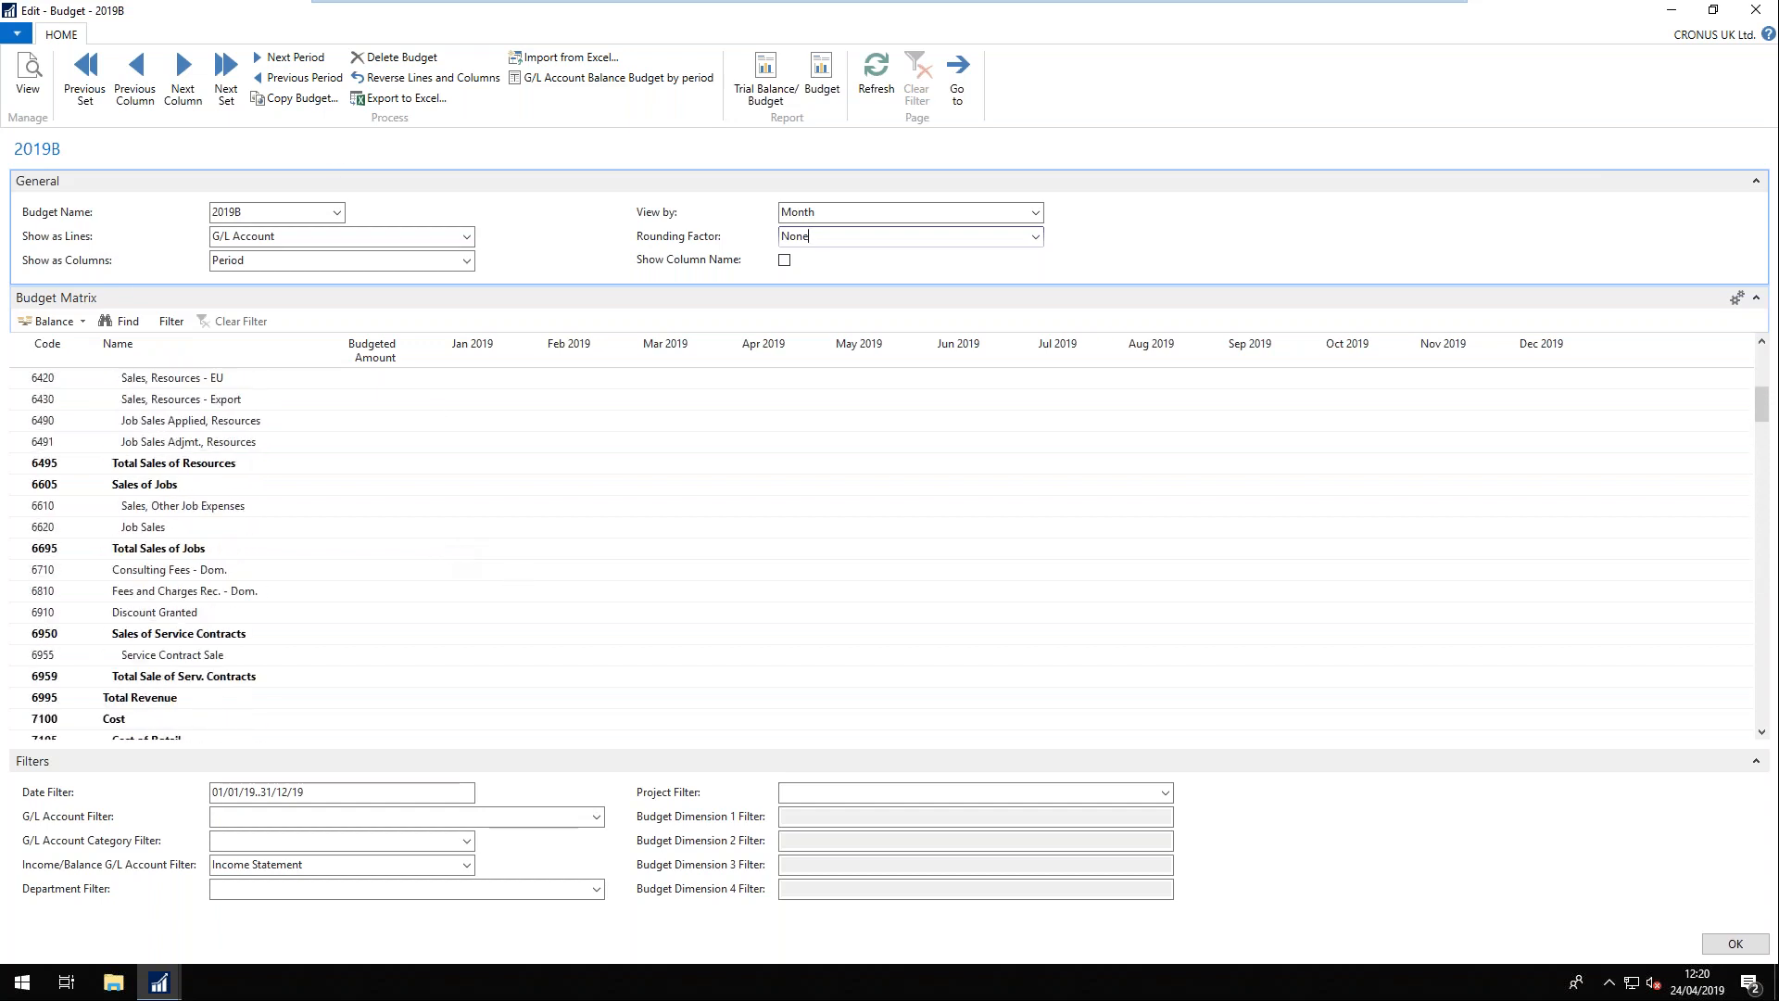
- Copy the 2019 budget again with 2019B as the target budget, confirm the copy, and close the 2019B budget
left_click(295, 99)
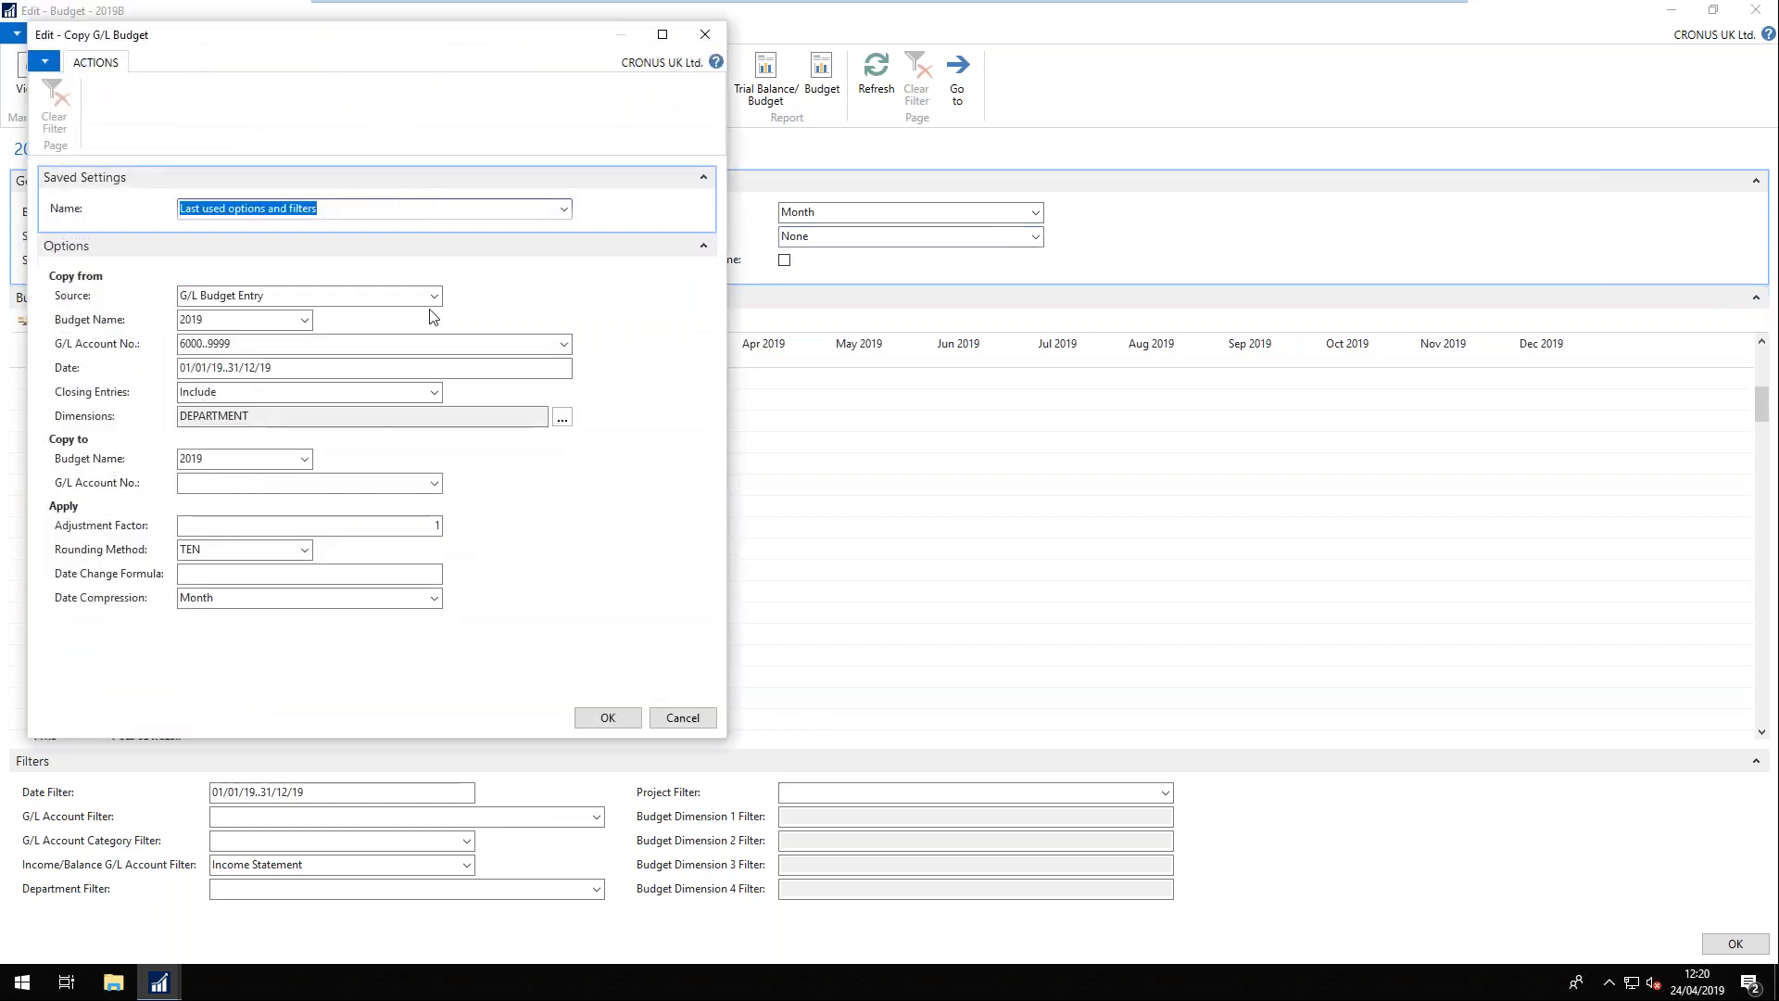
left_click(245, 456)
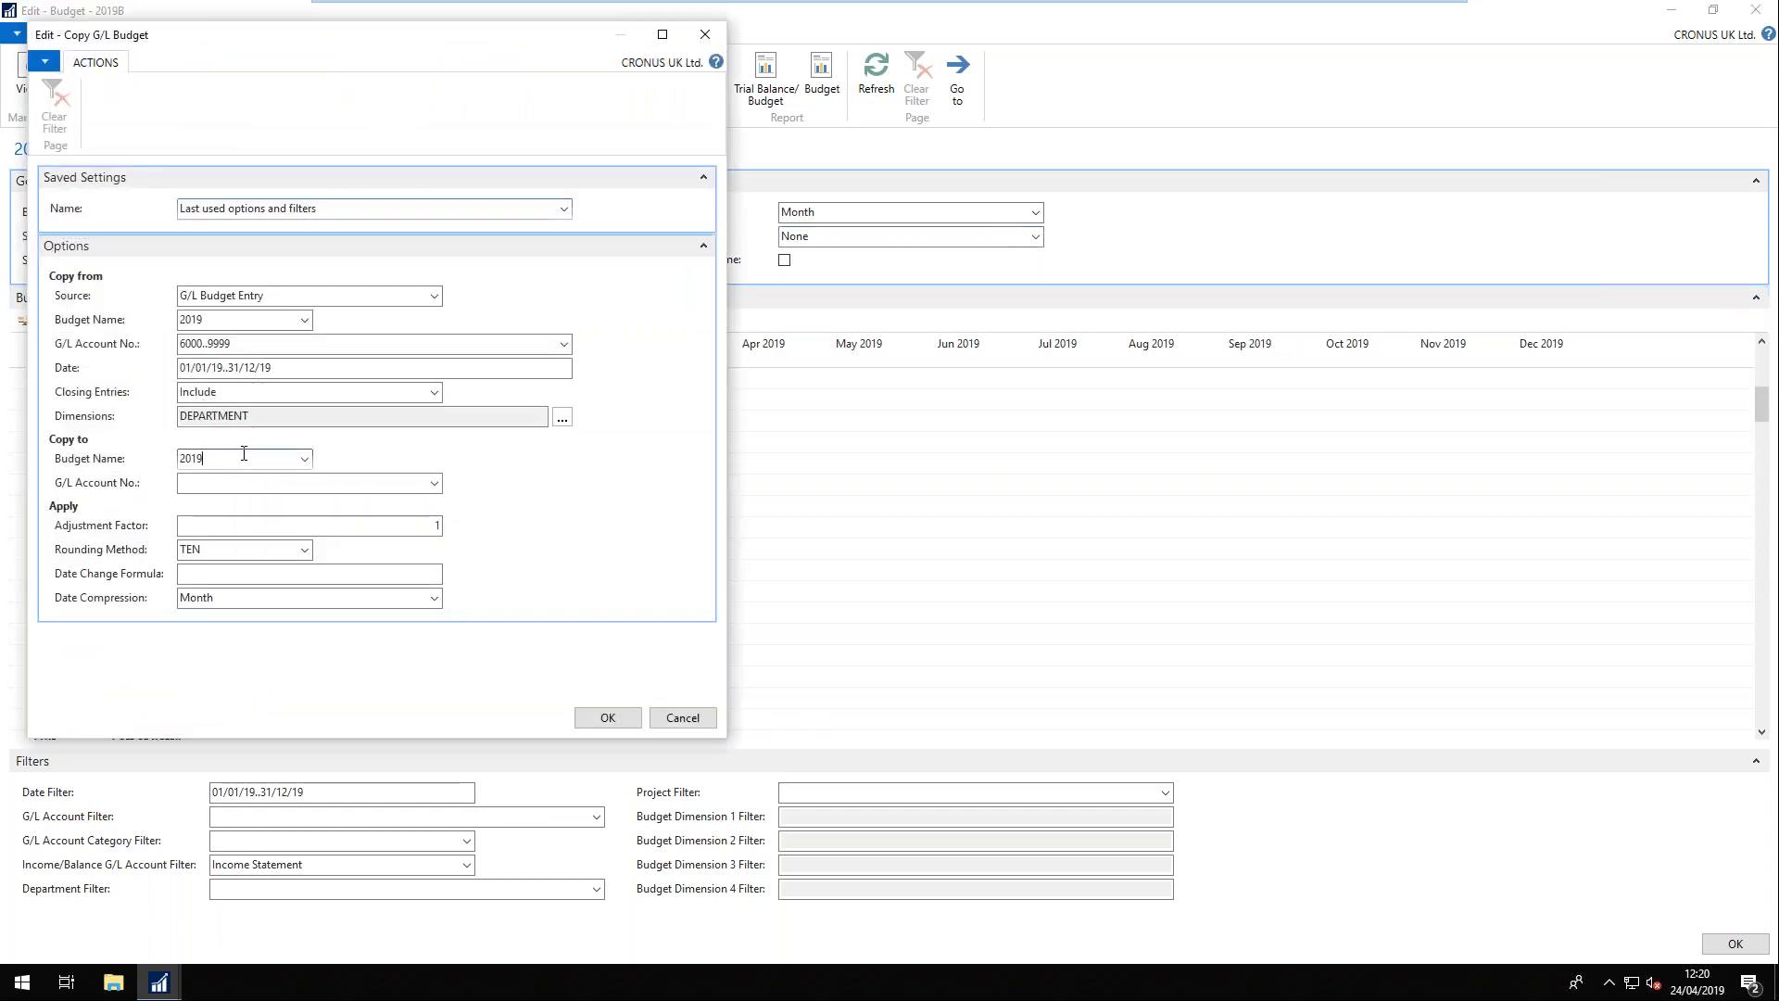
left_click(304, 460)
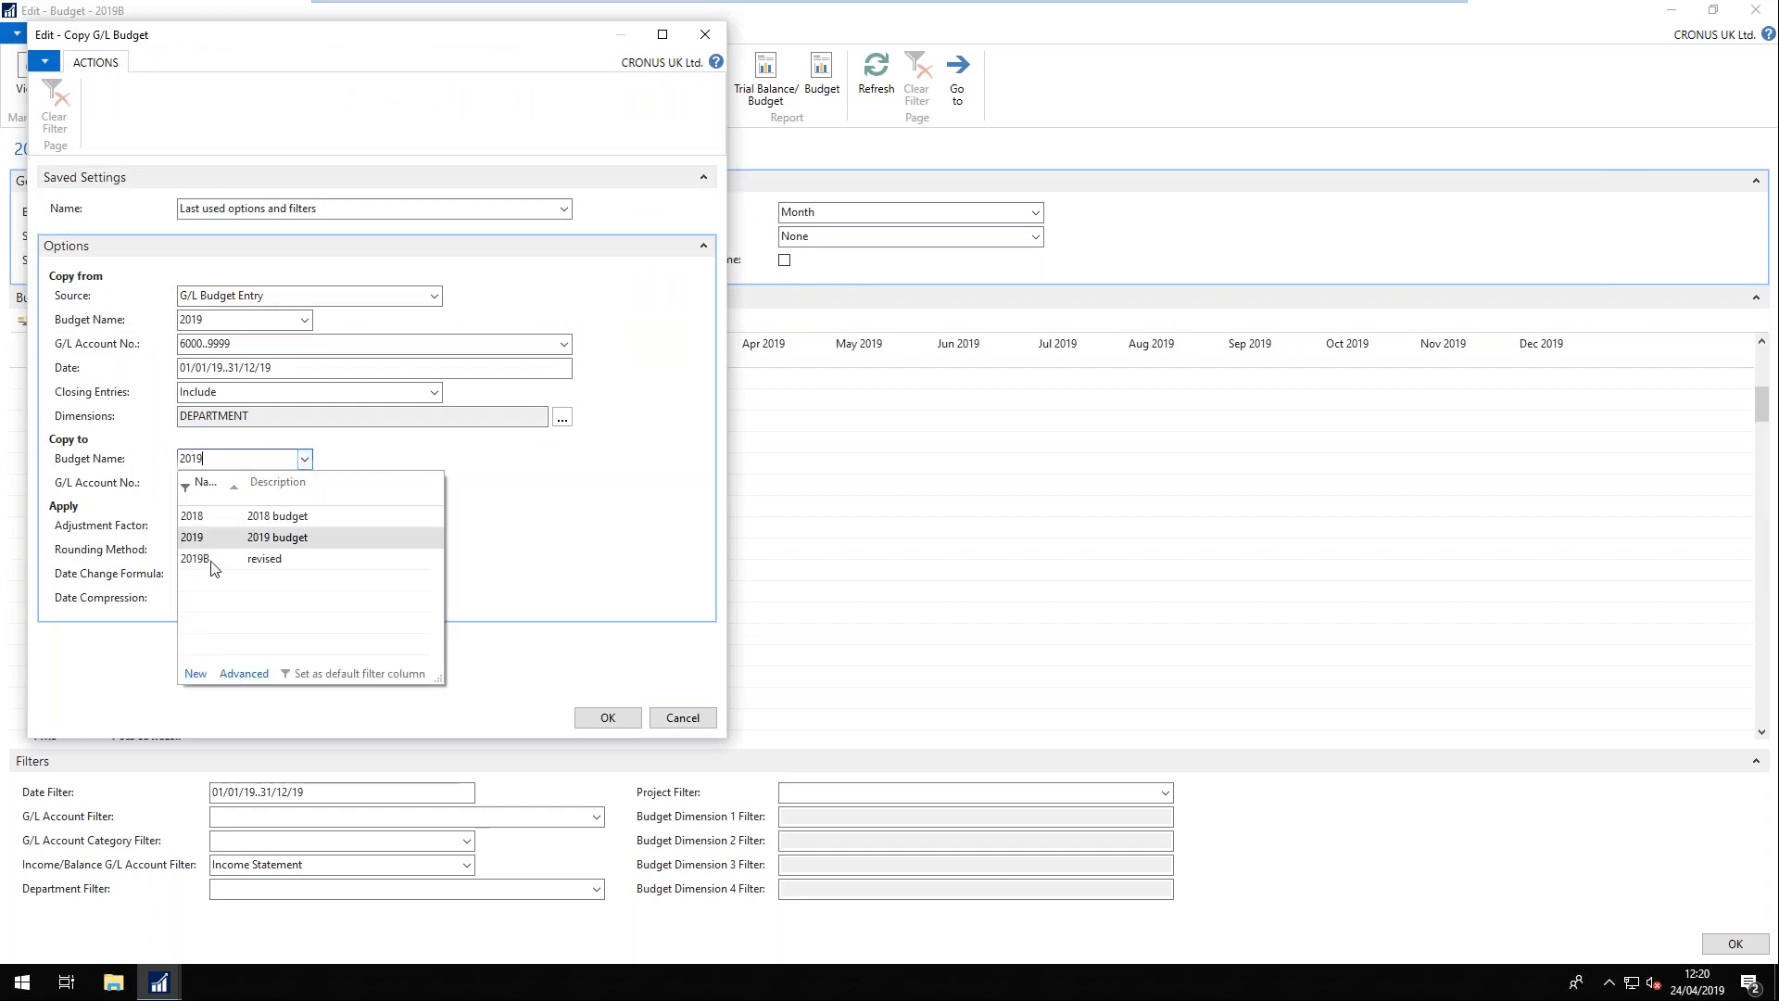
left_click(211, 559)
left_click(609, 718)
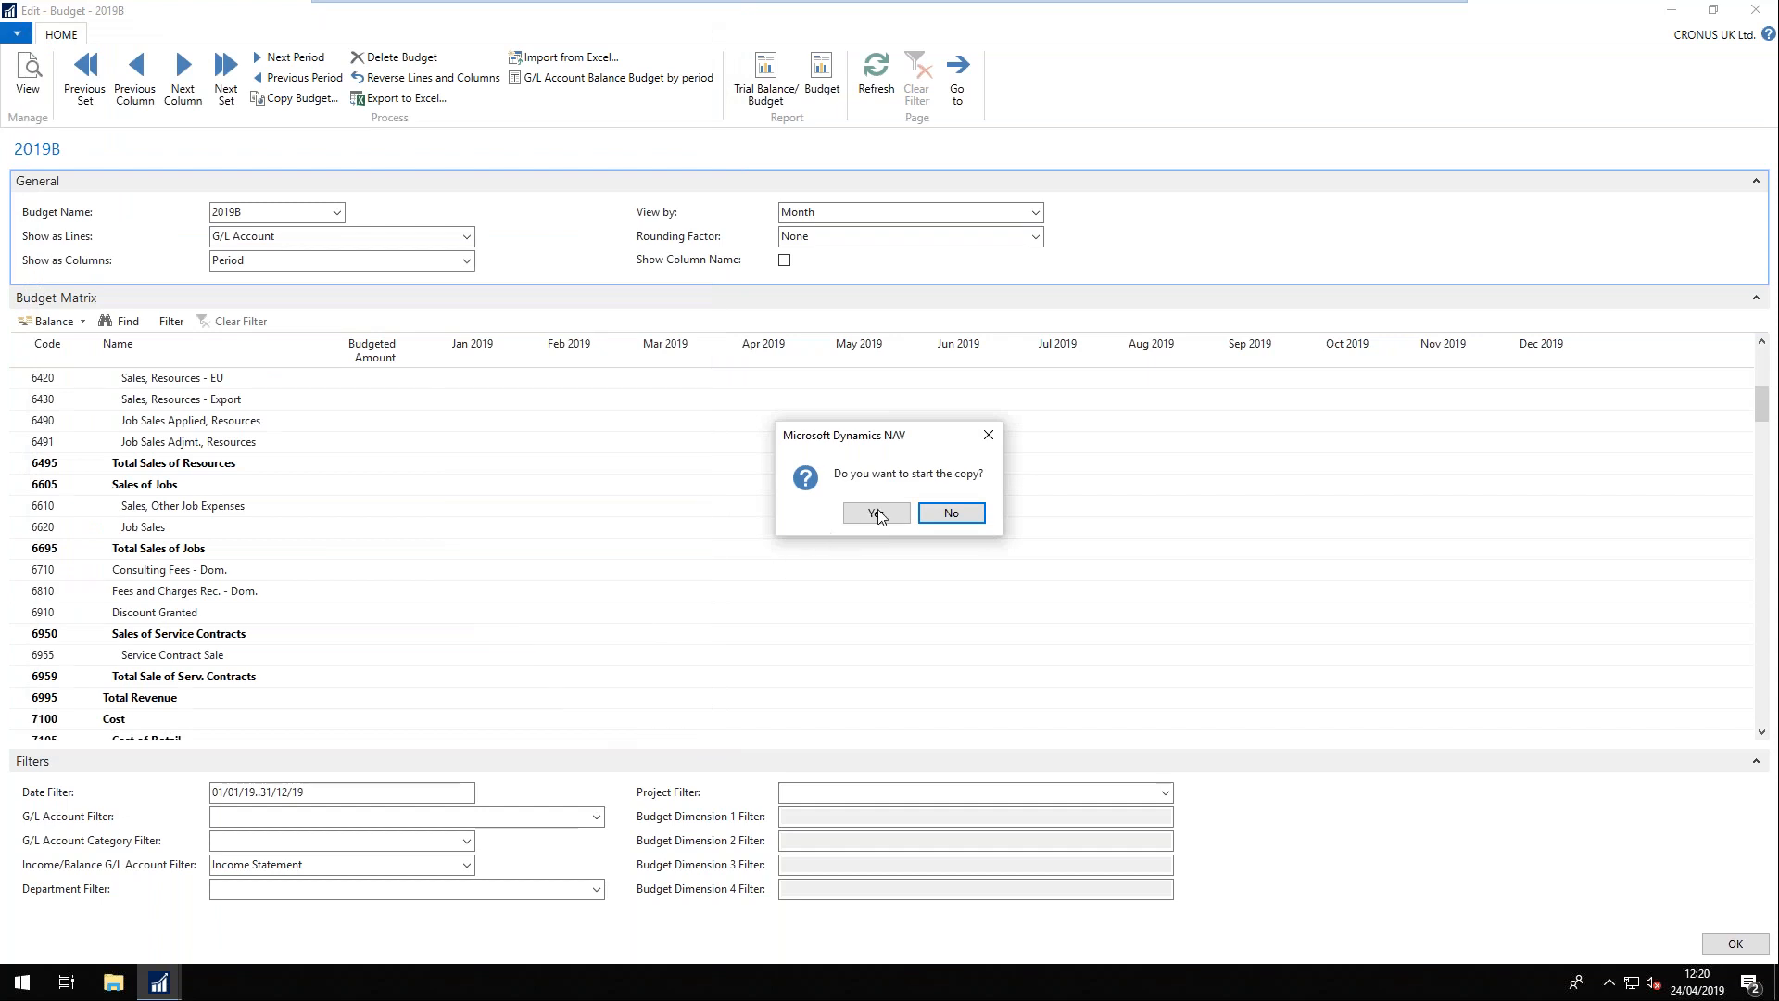
left_click(876, 514)
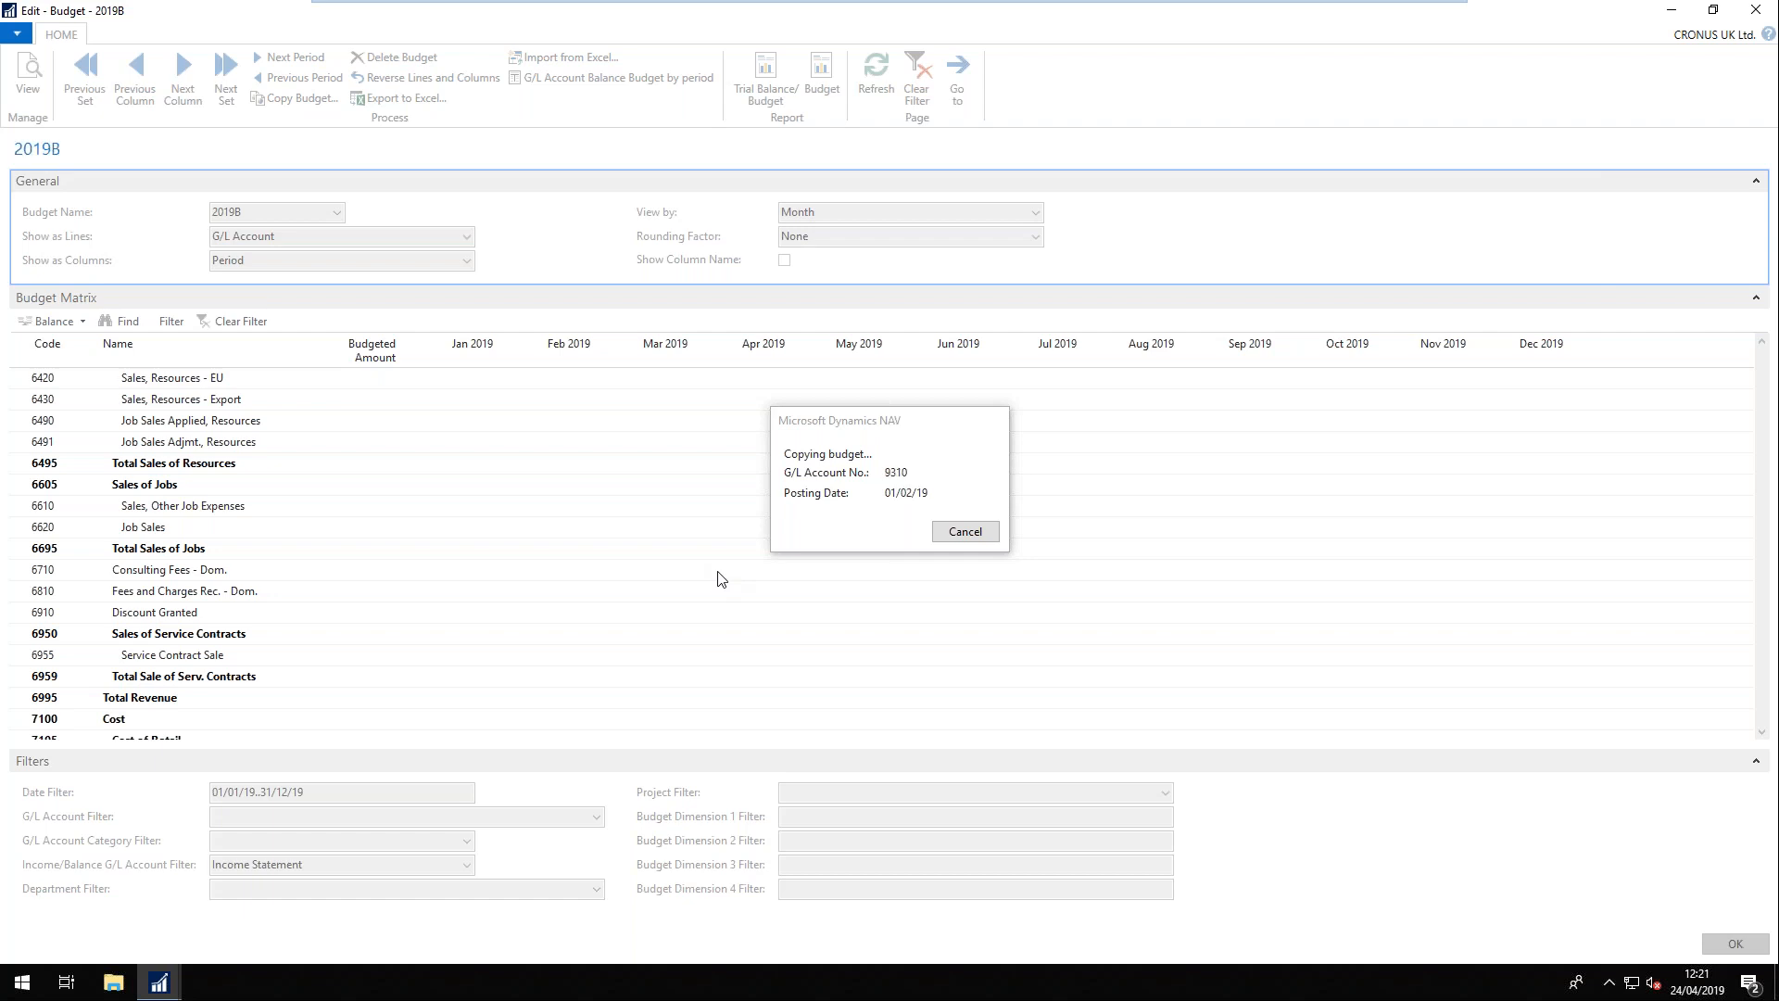
left_click(964, 511)
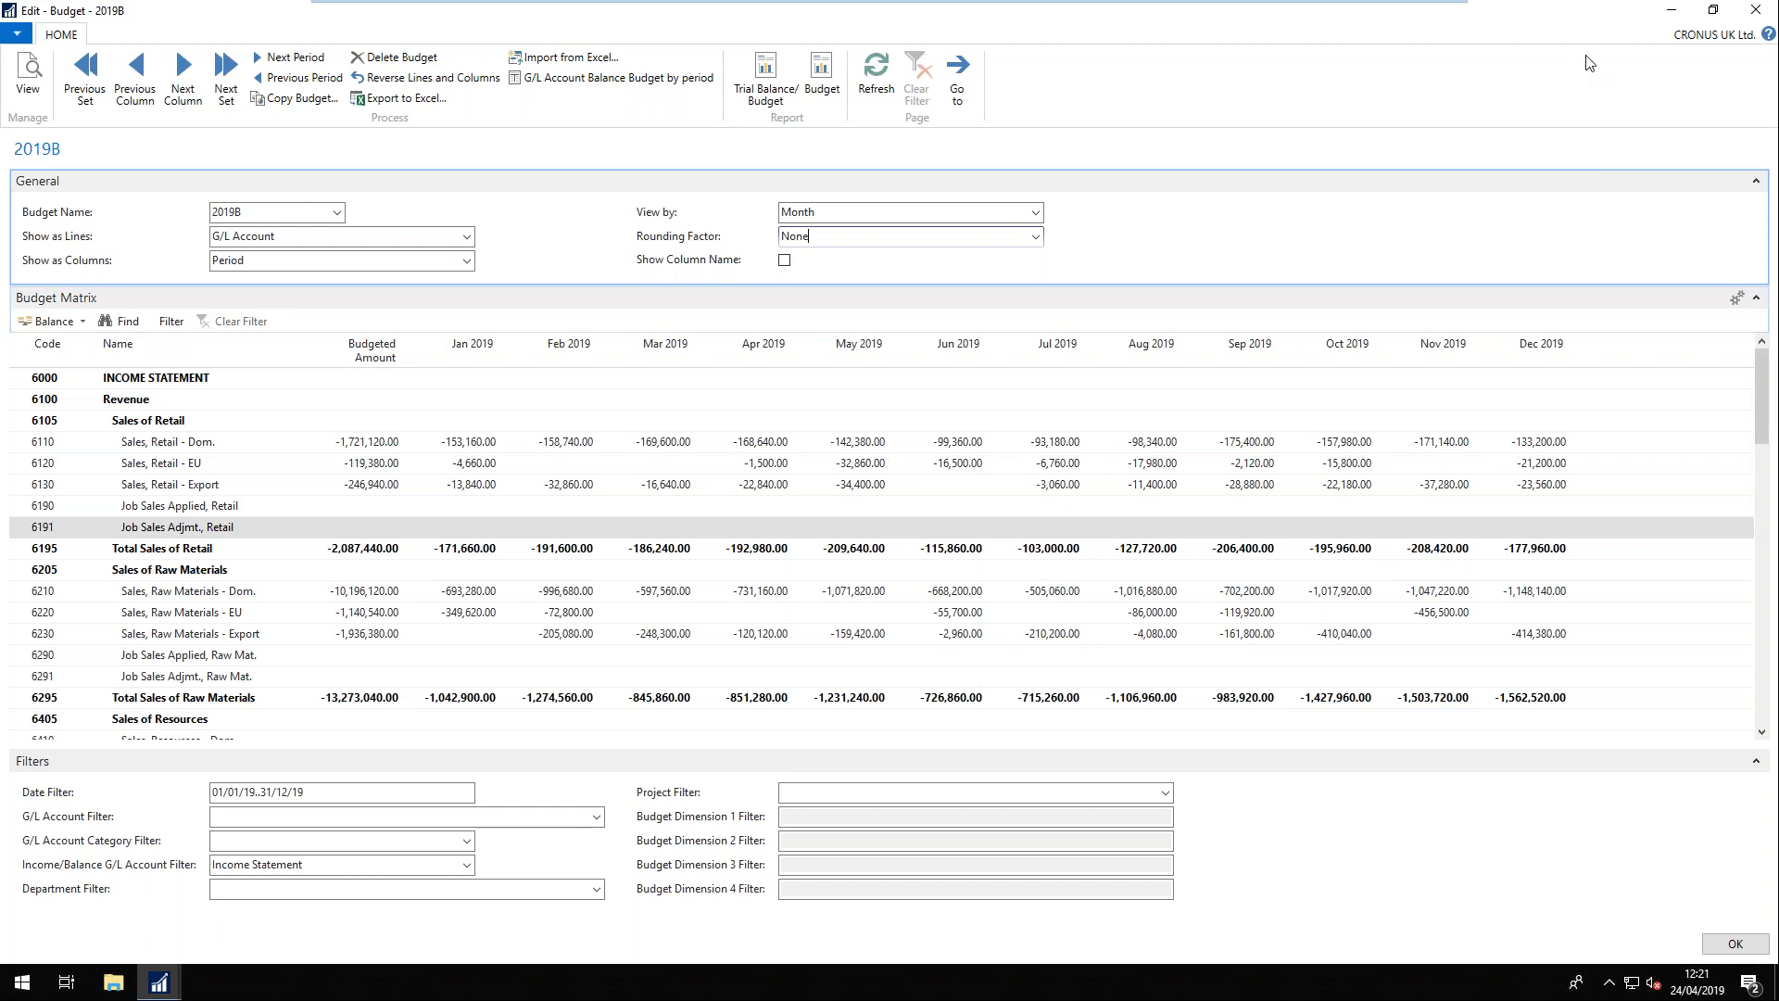
left_click(1757, 13)
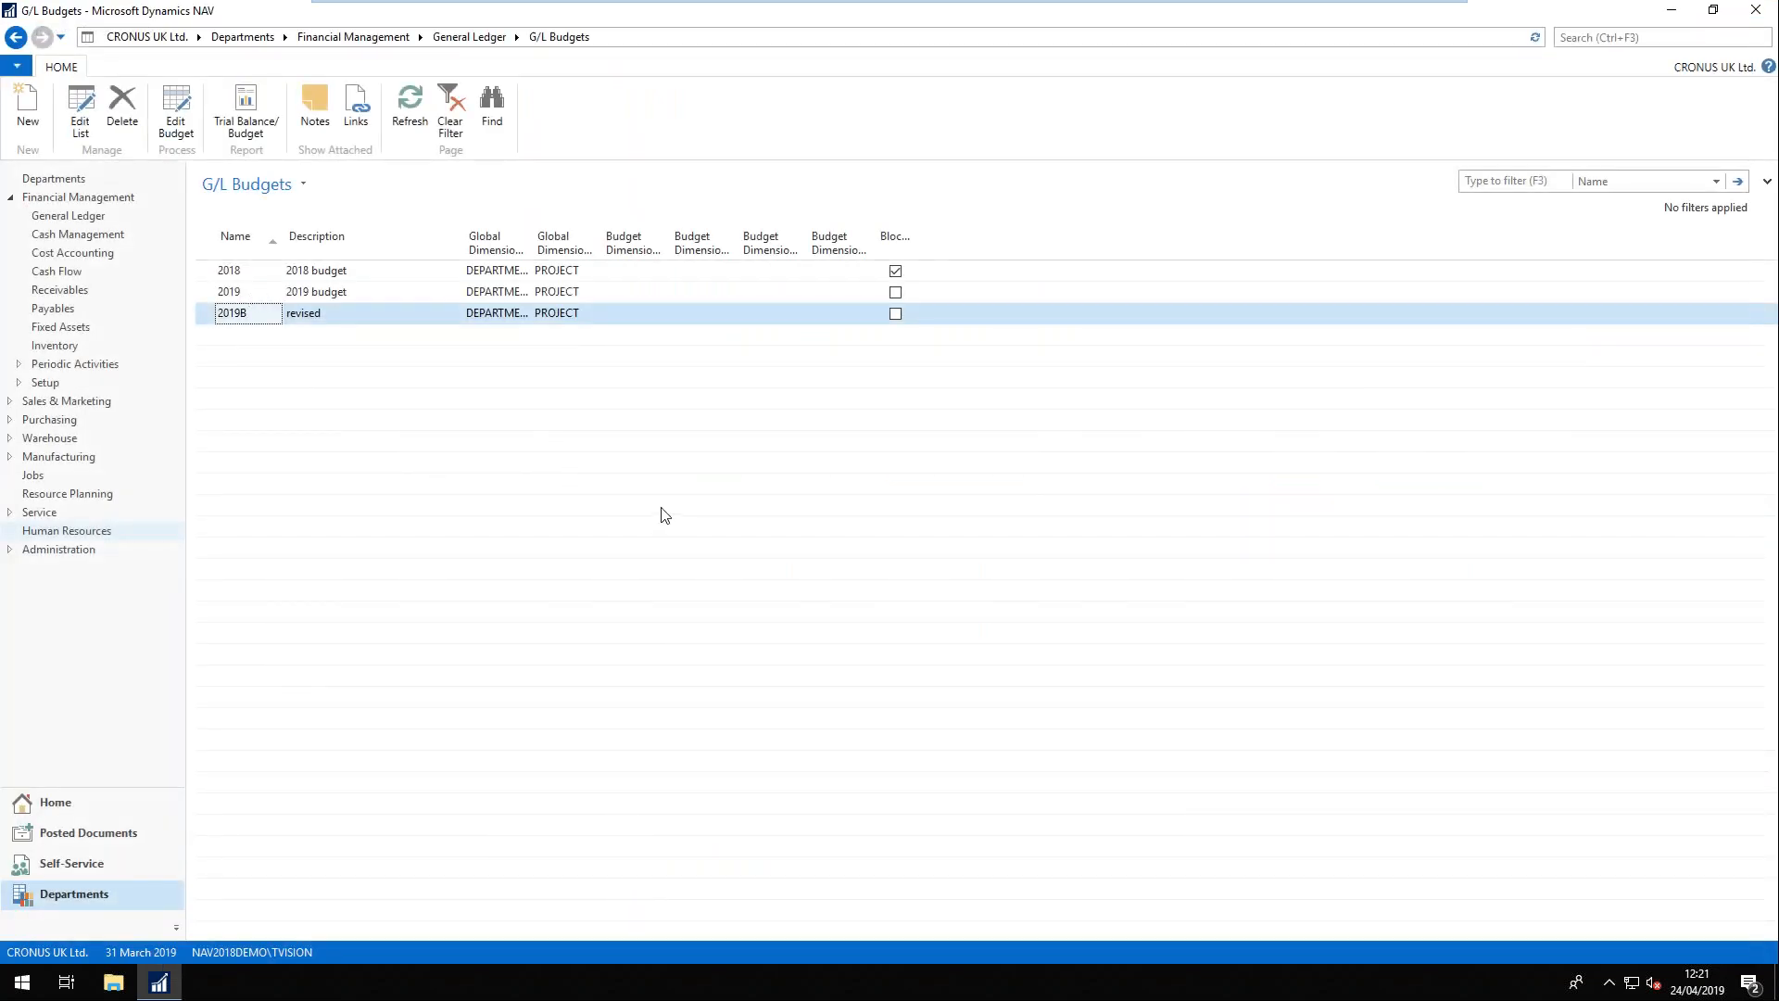
left_click(893, 293)
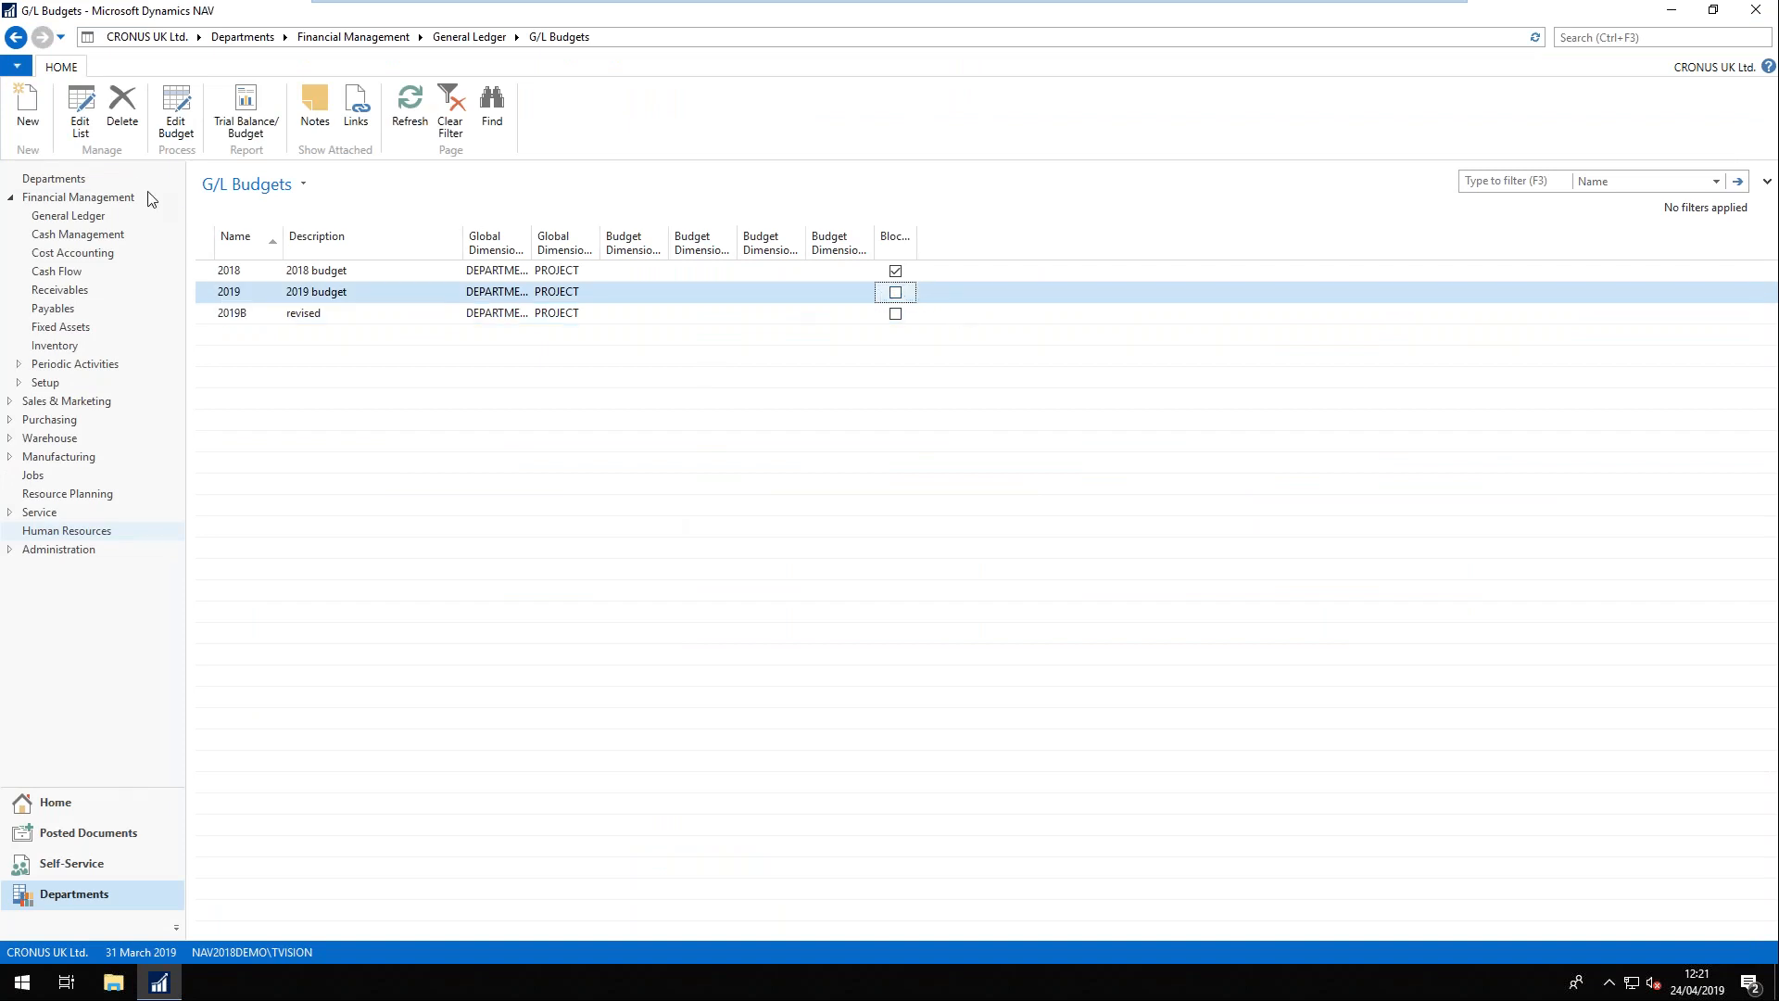
left_click(175, 109)
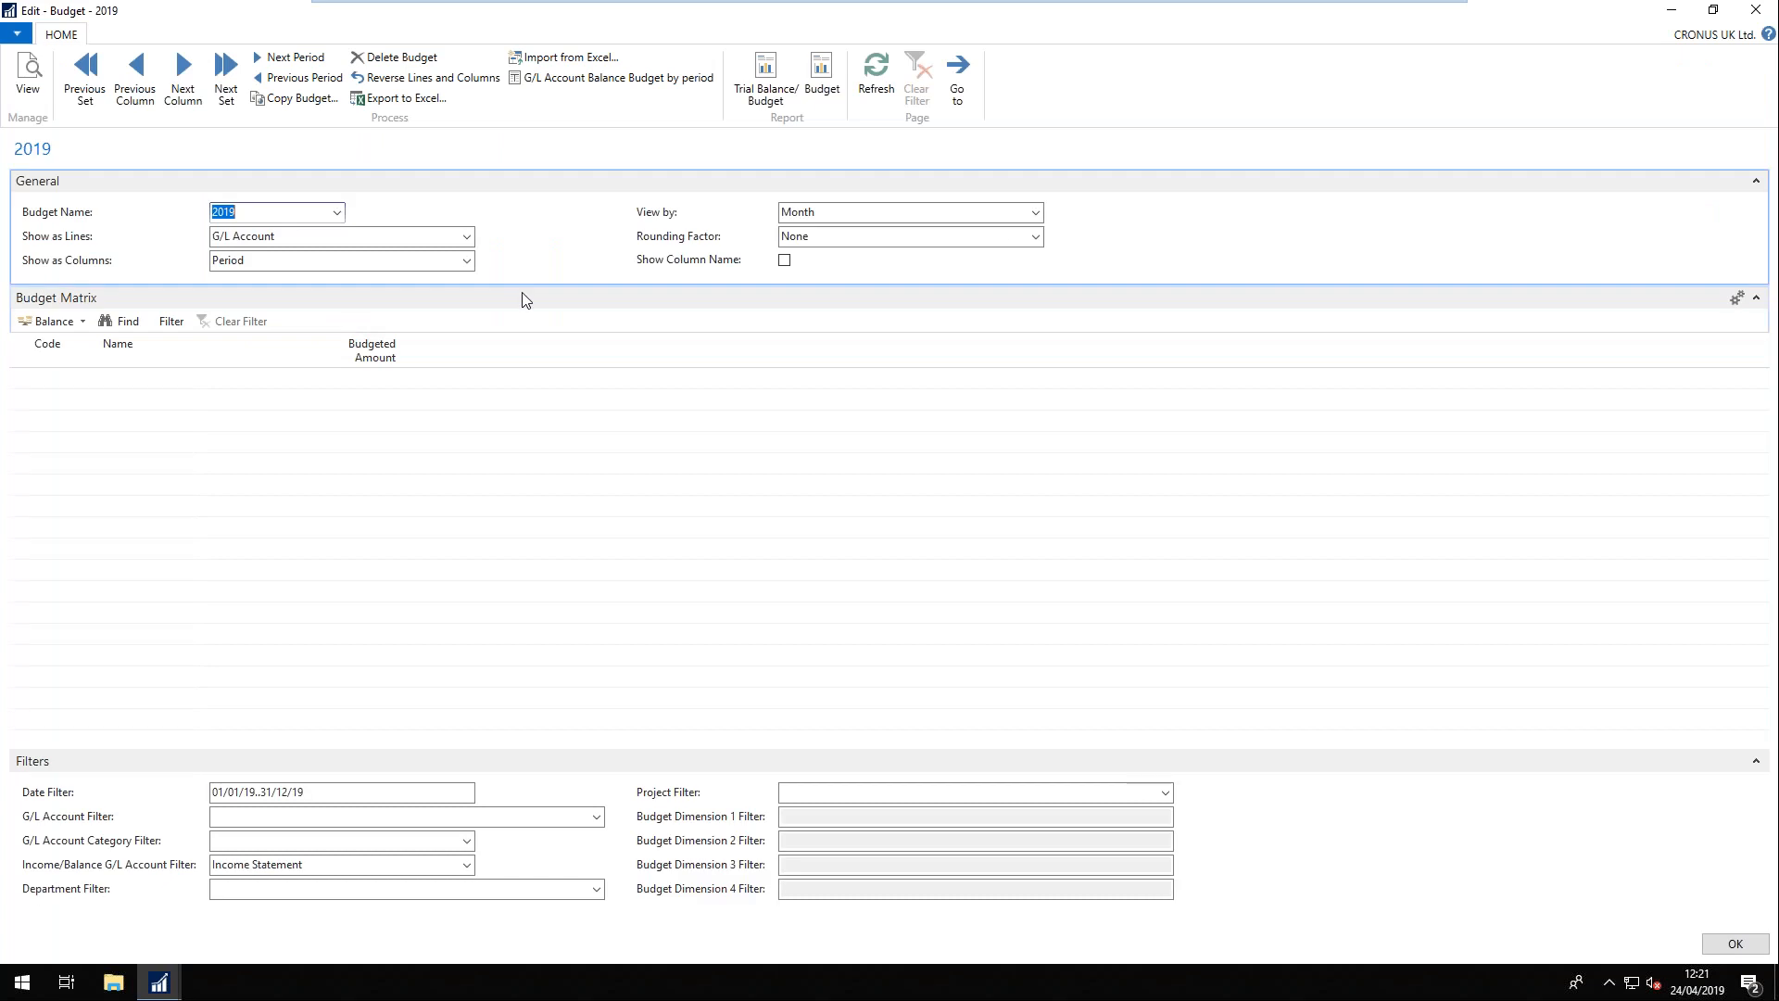
left_click(1757, 9)
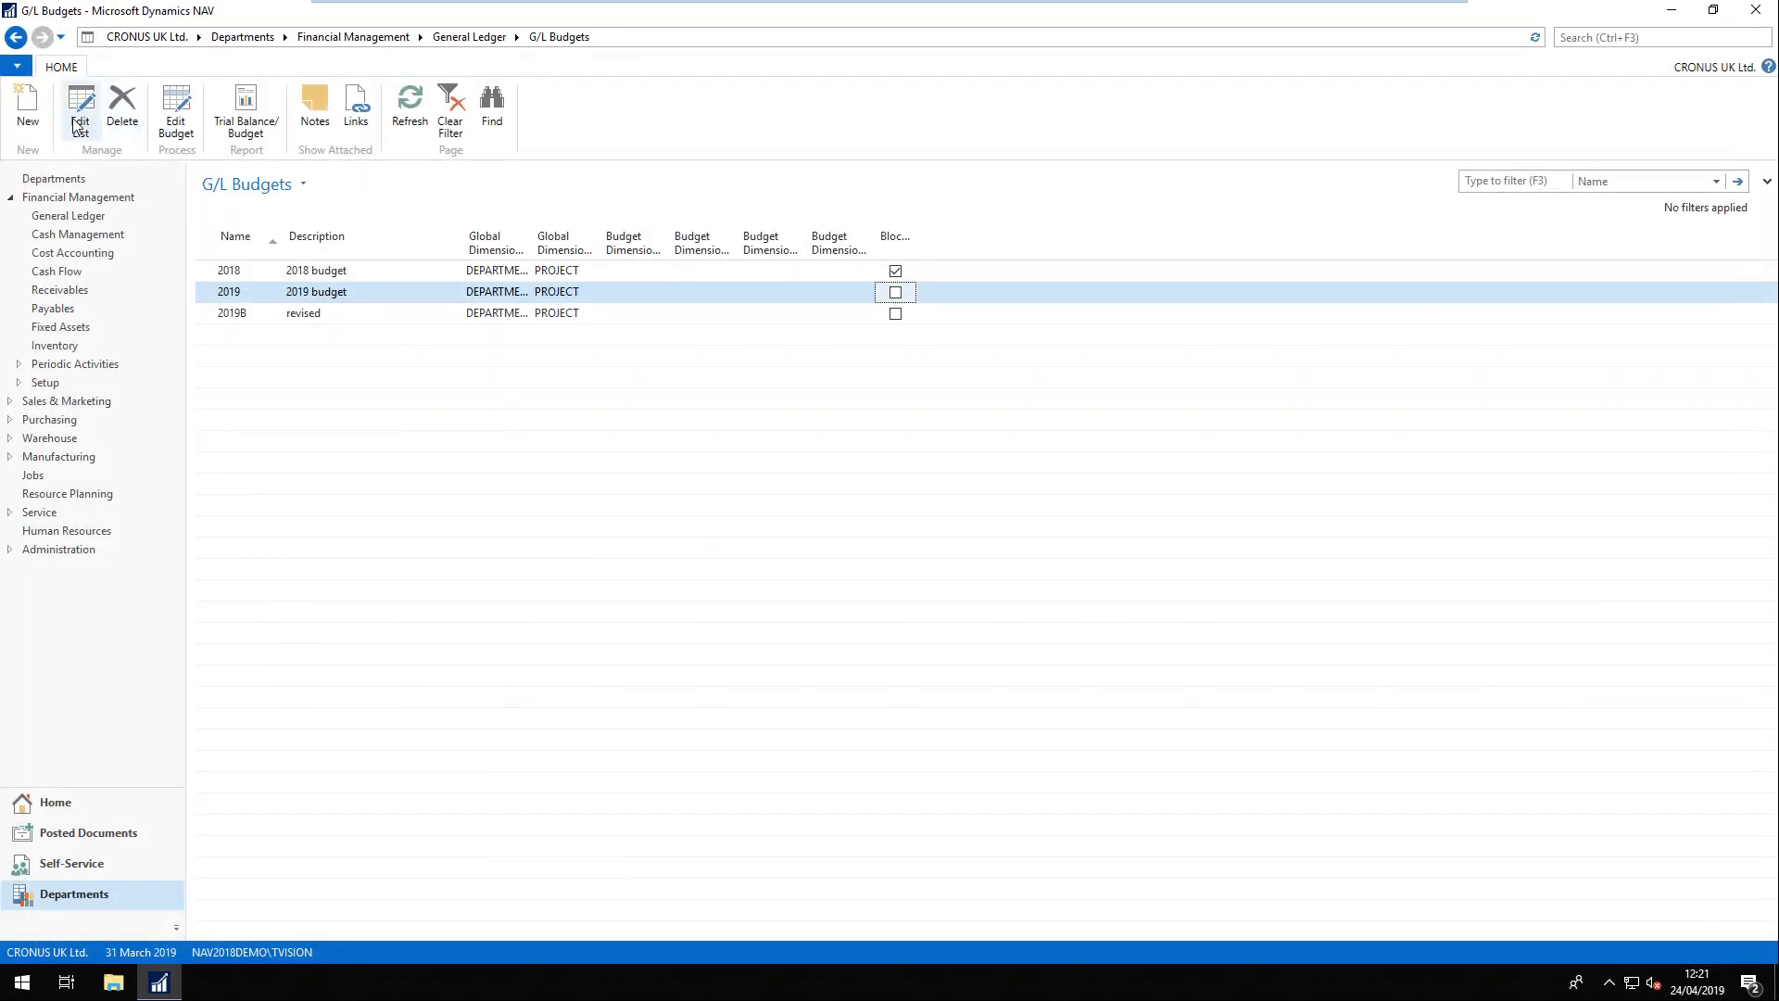
- Edit the G/L budgets list and mark the 2019 budget as blocked
left_click(89, 134)
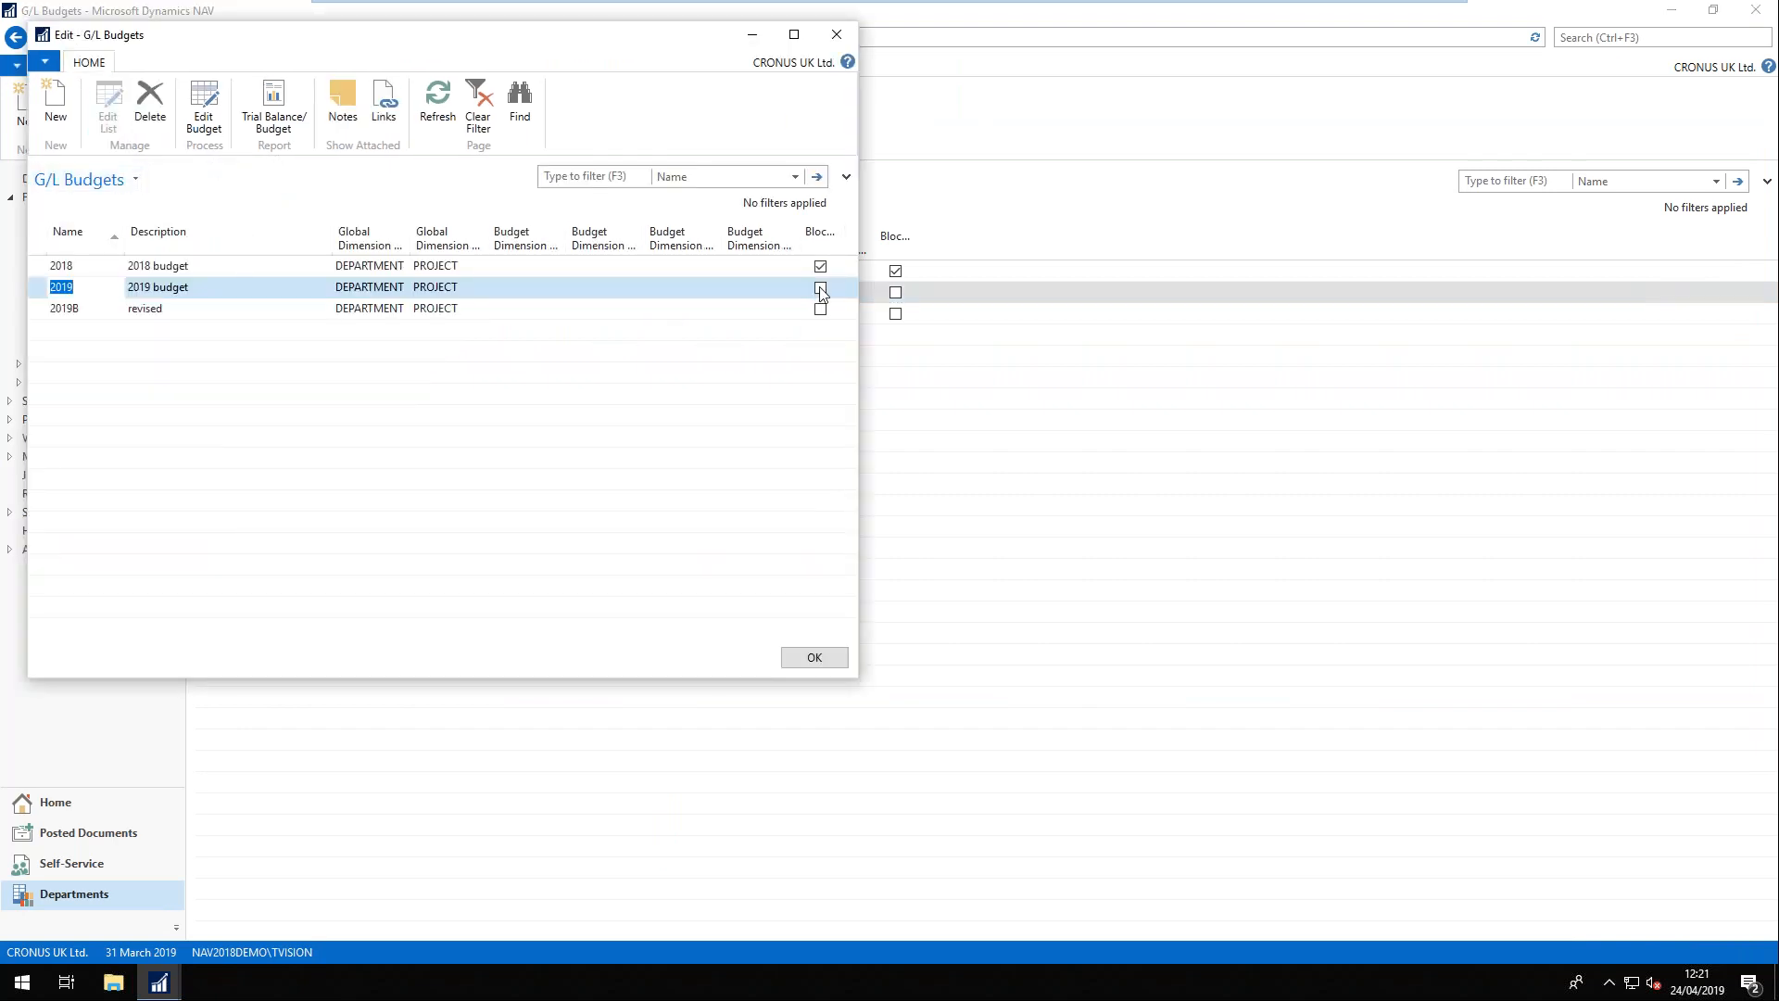
left_click(820, 290)
left_click(813, 657)
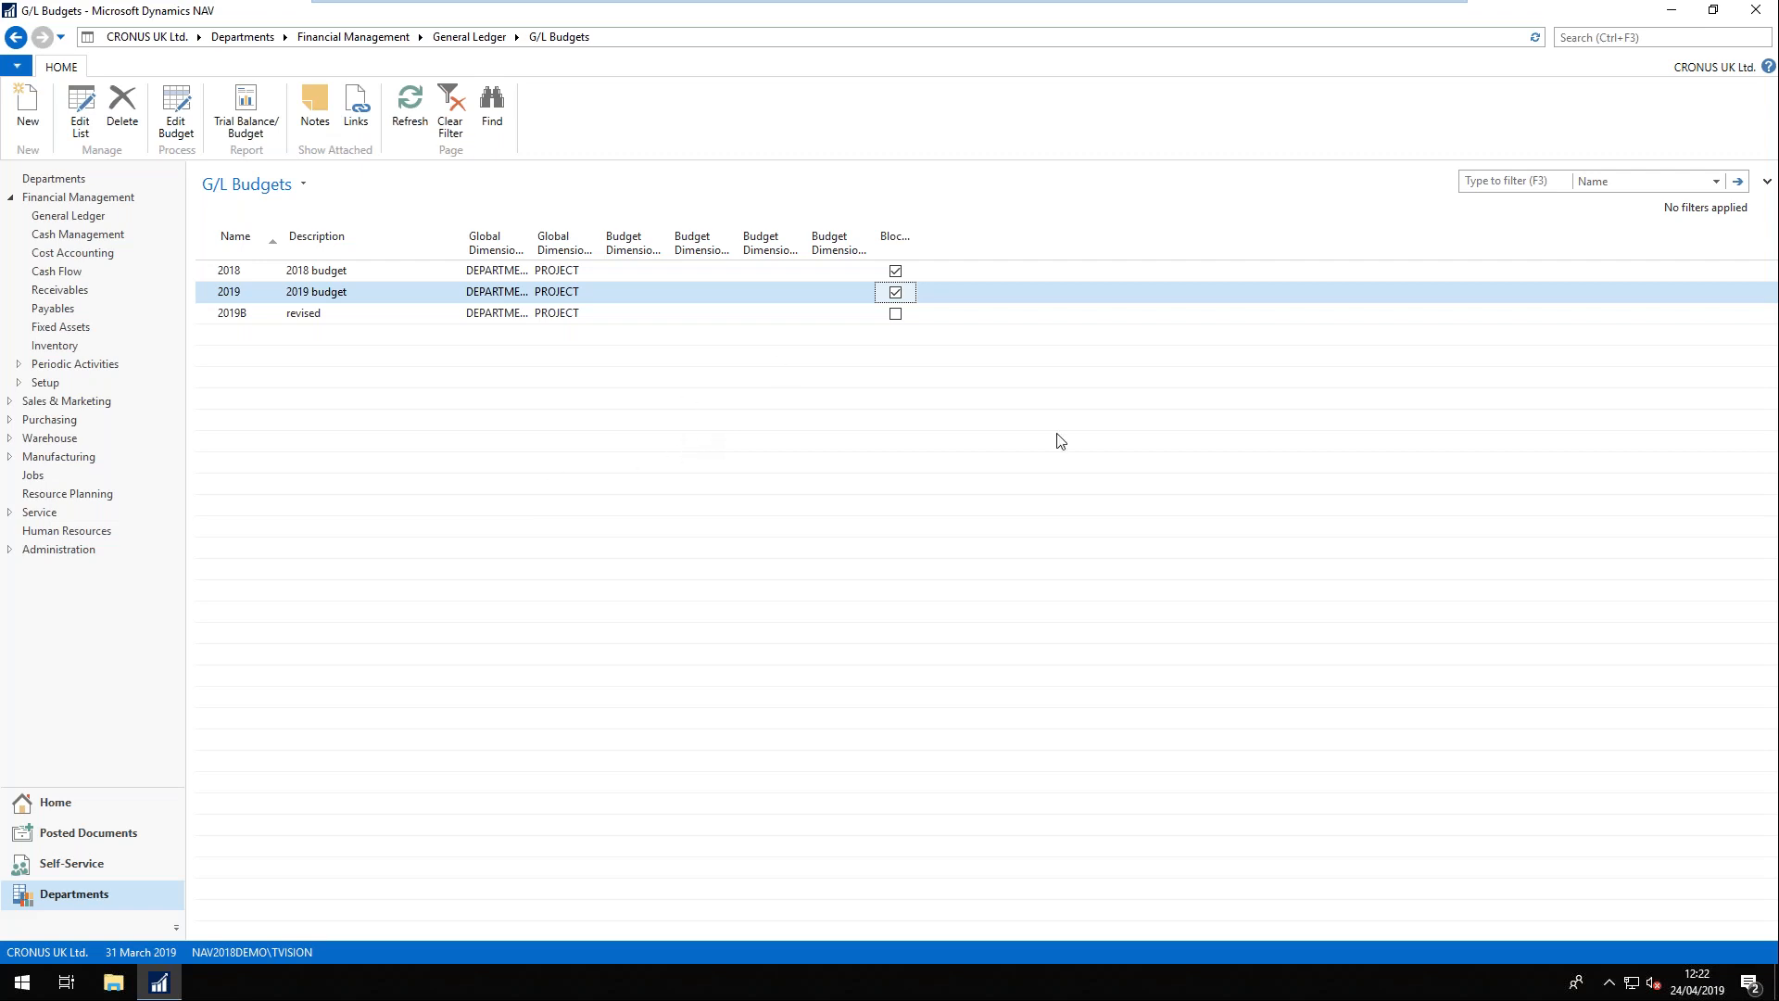
- Search for "acc sch", open Account Schedules, and show the TB trial balance schedule's overview in a maximized window
left_click(1644, 37)
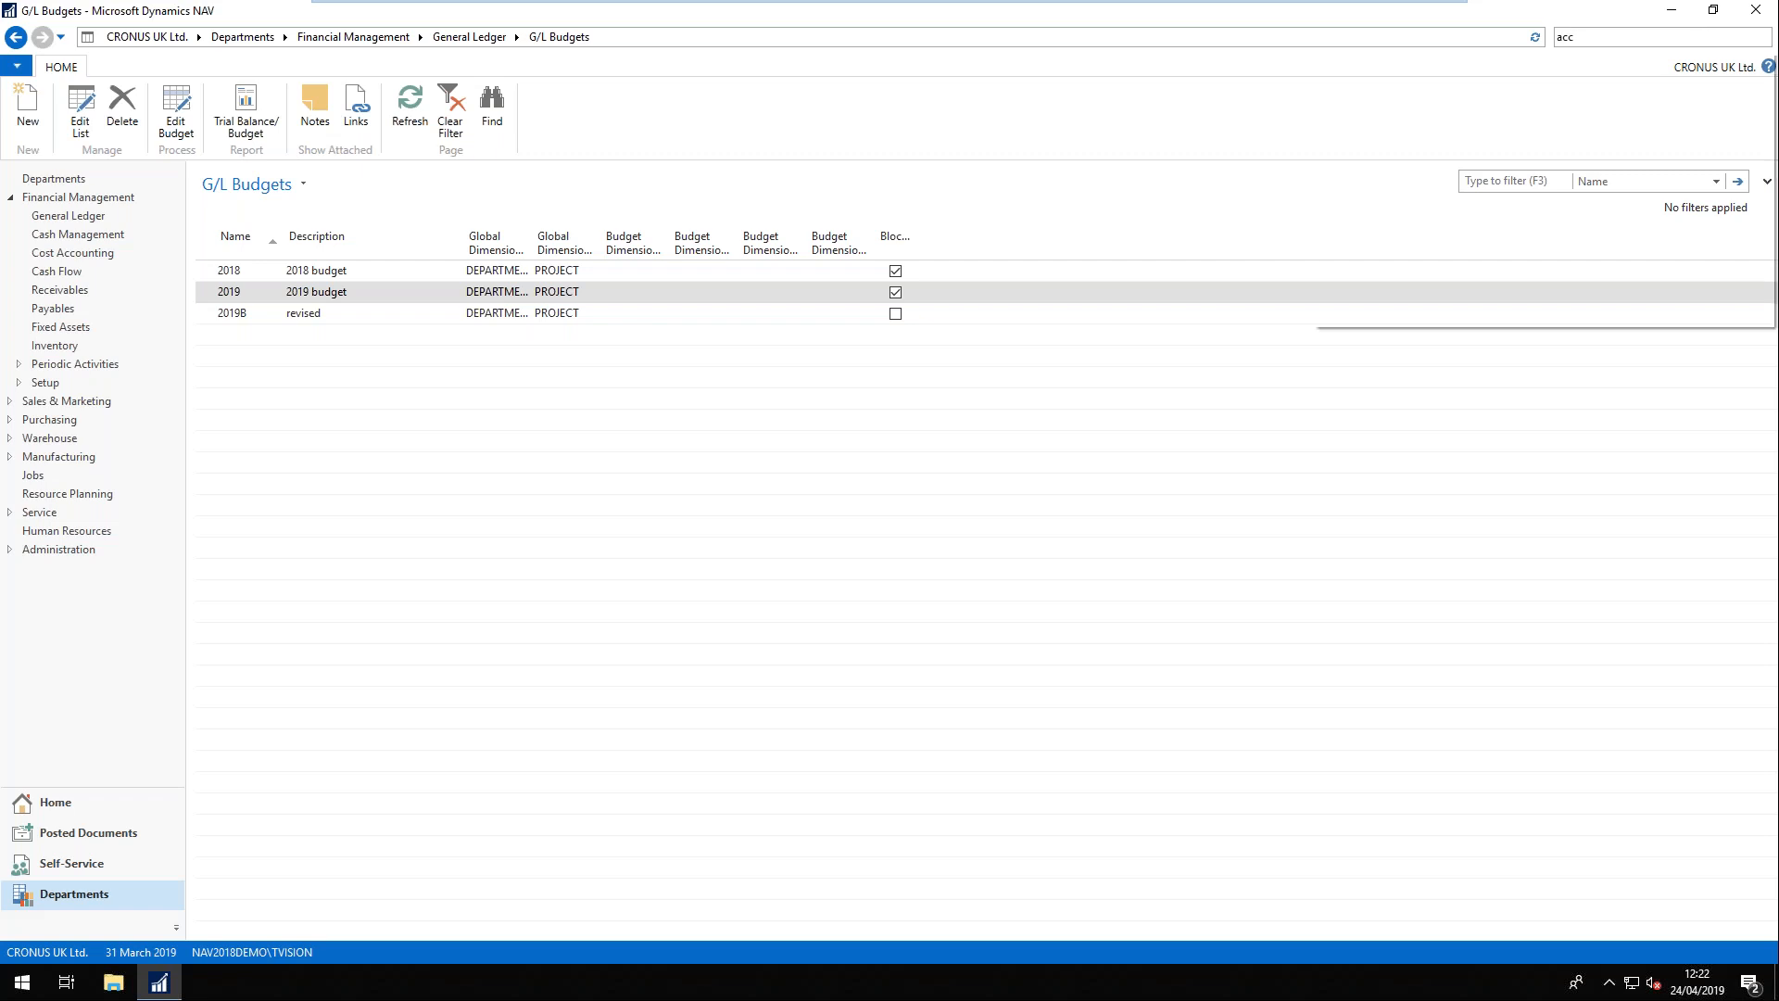
type("sch")
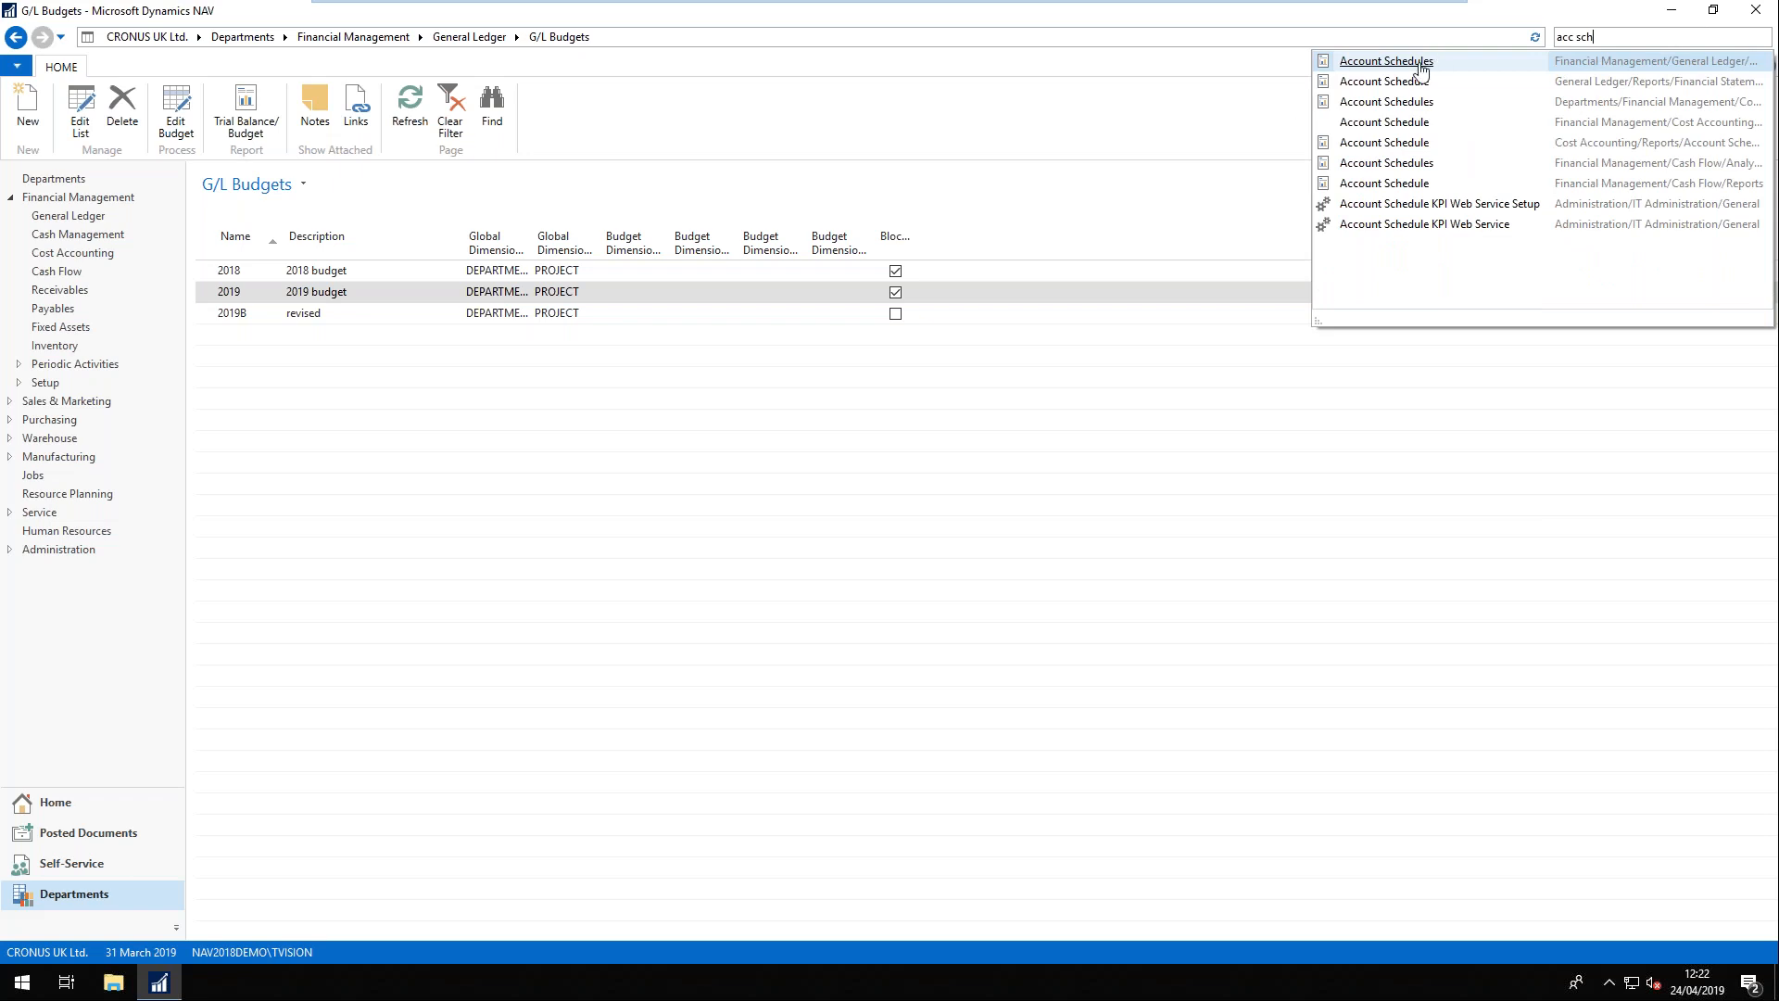
left_click(1387, 61)
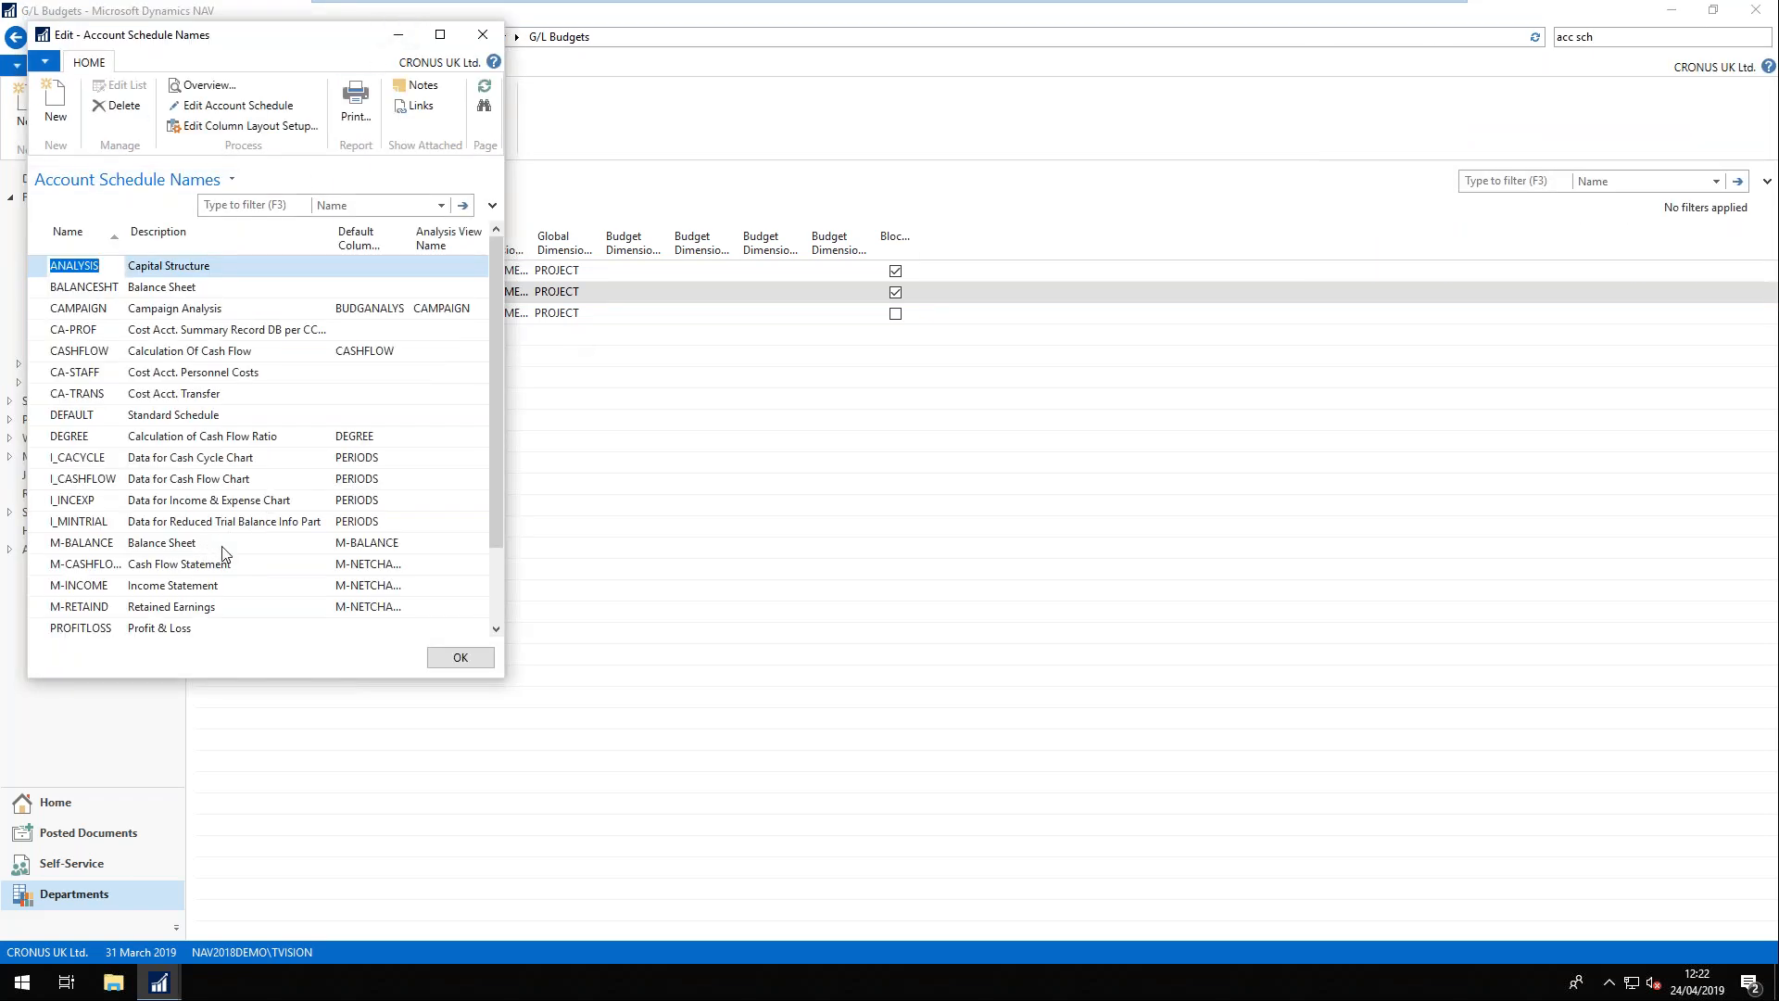
left_click_drag(493, 420, 491, 631)
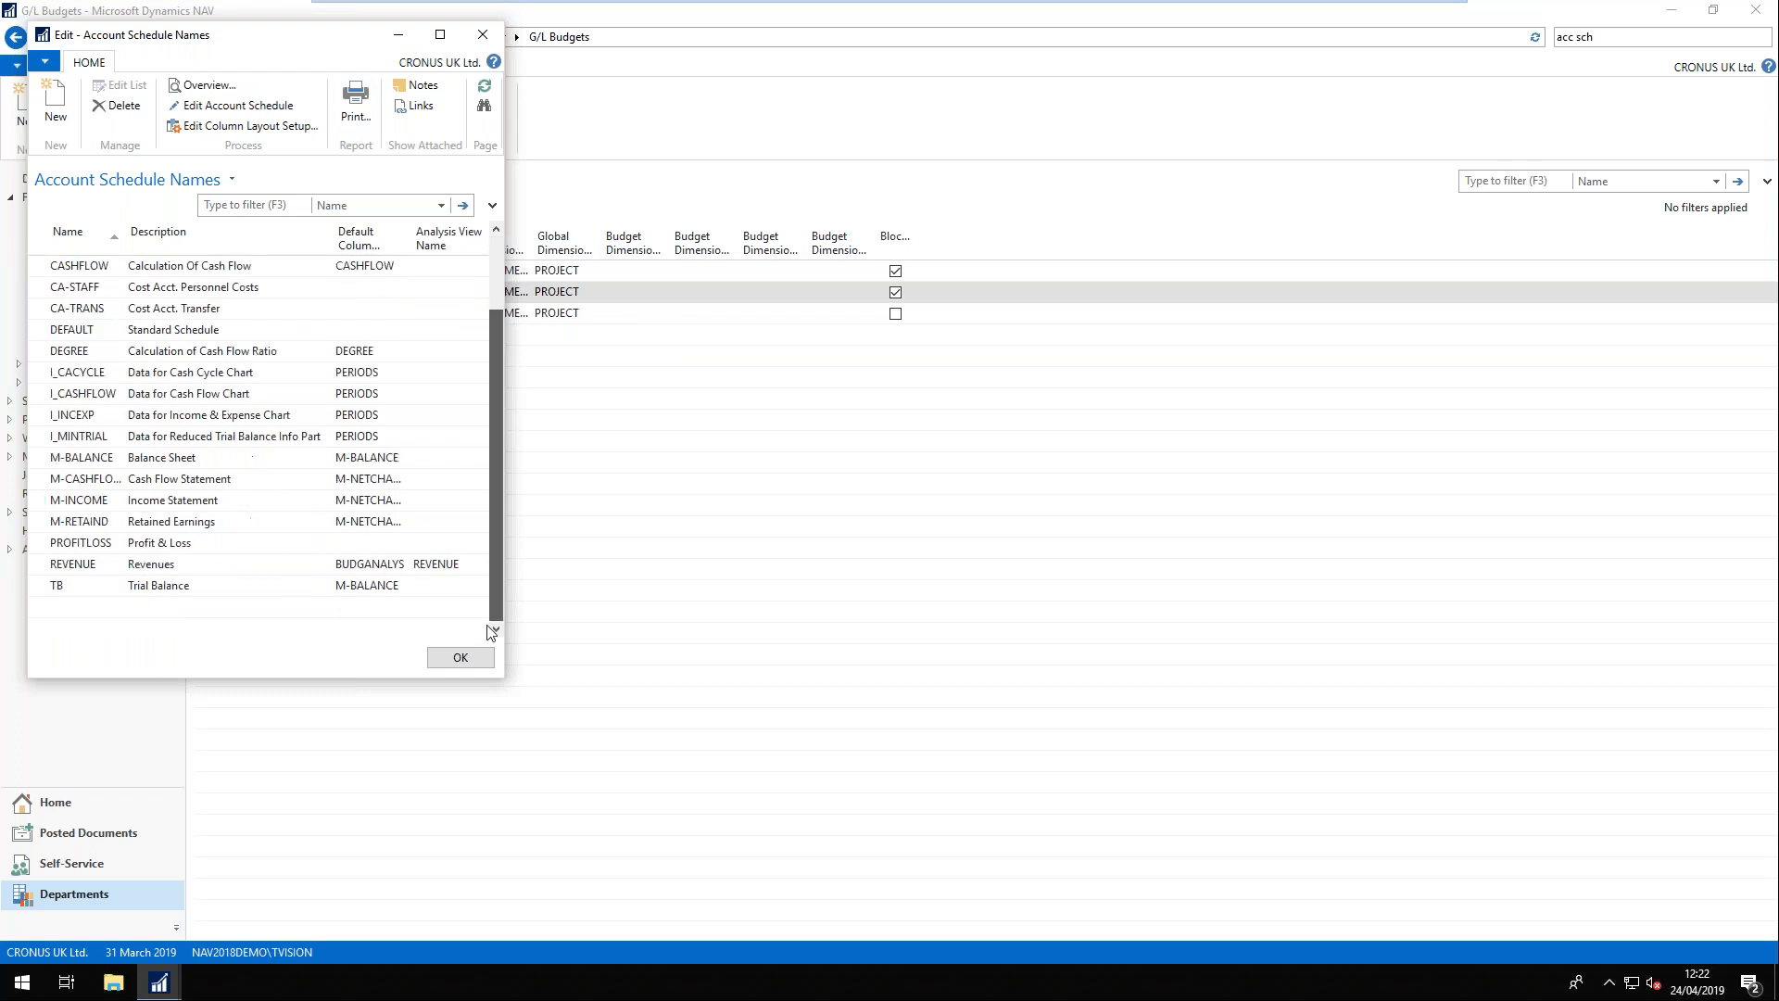
left_click(279, 619)
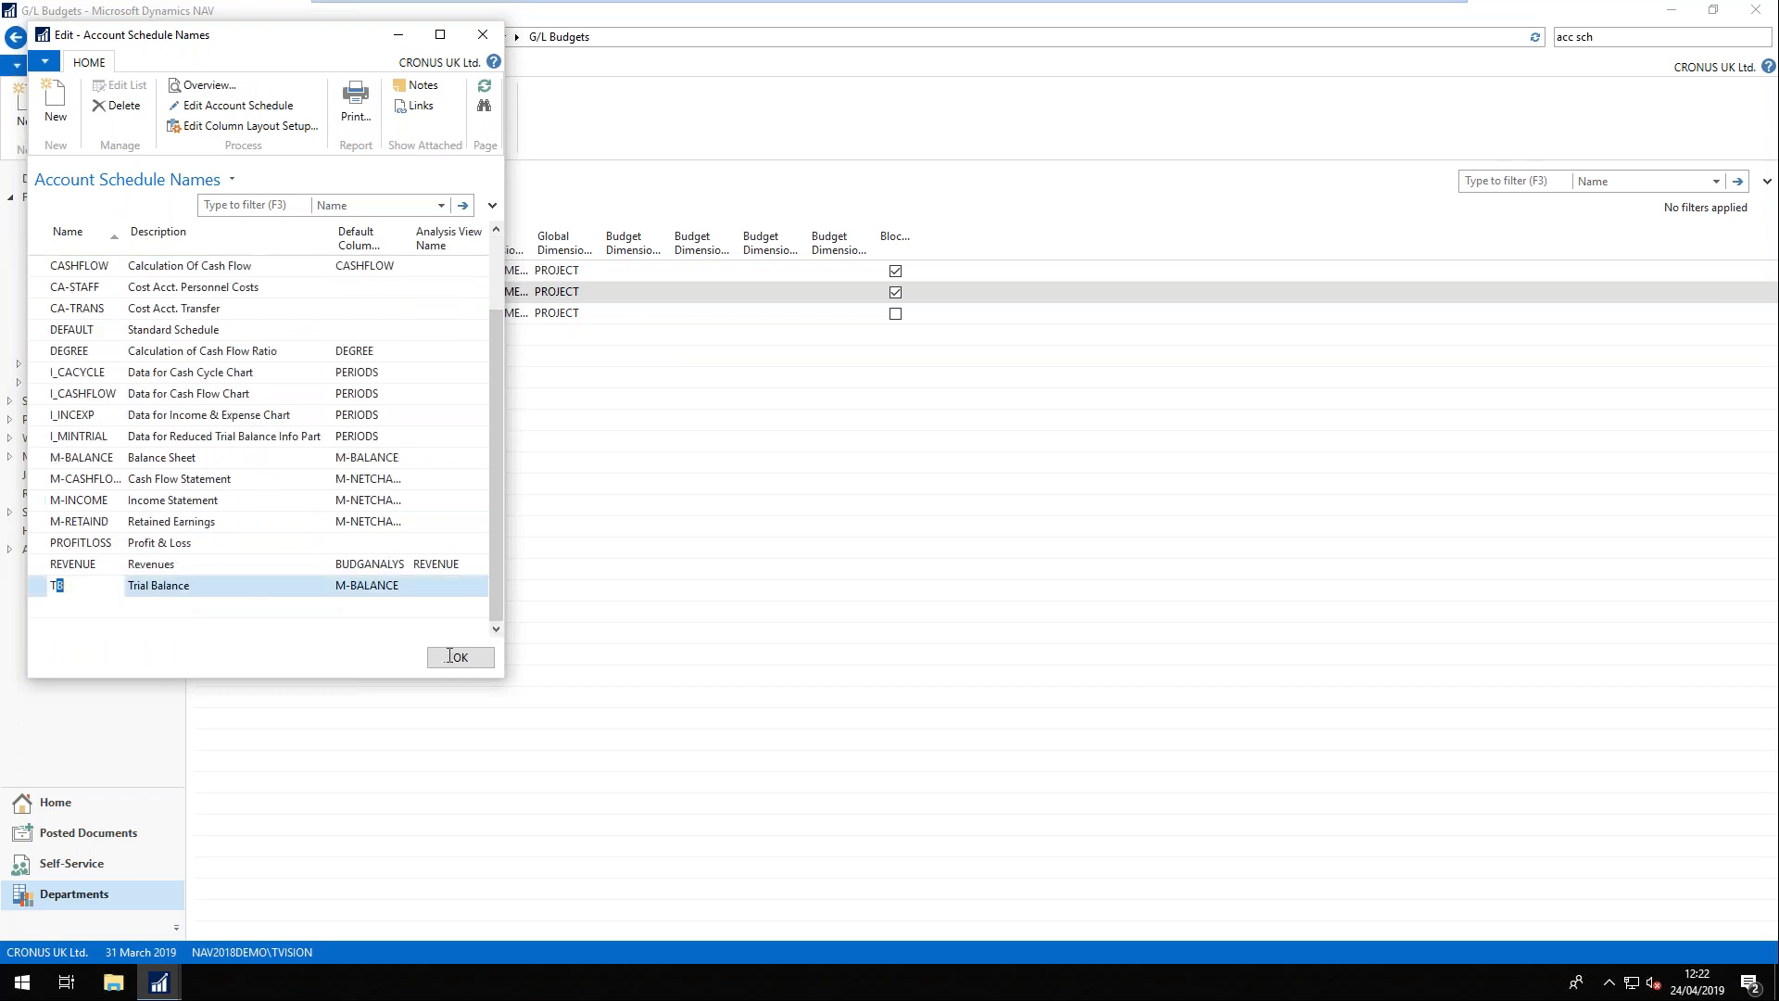
left_click(205, 86)
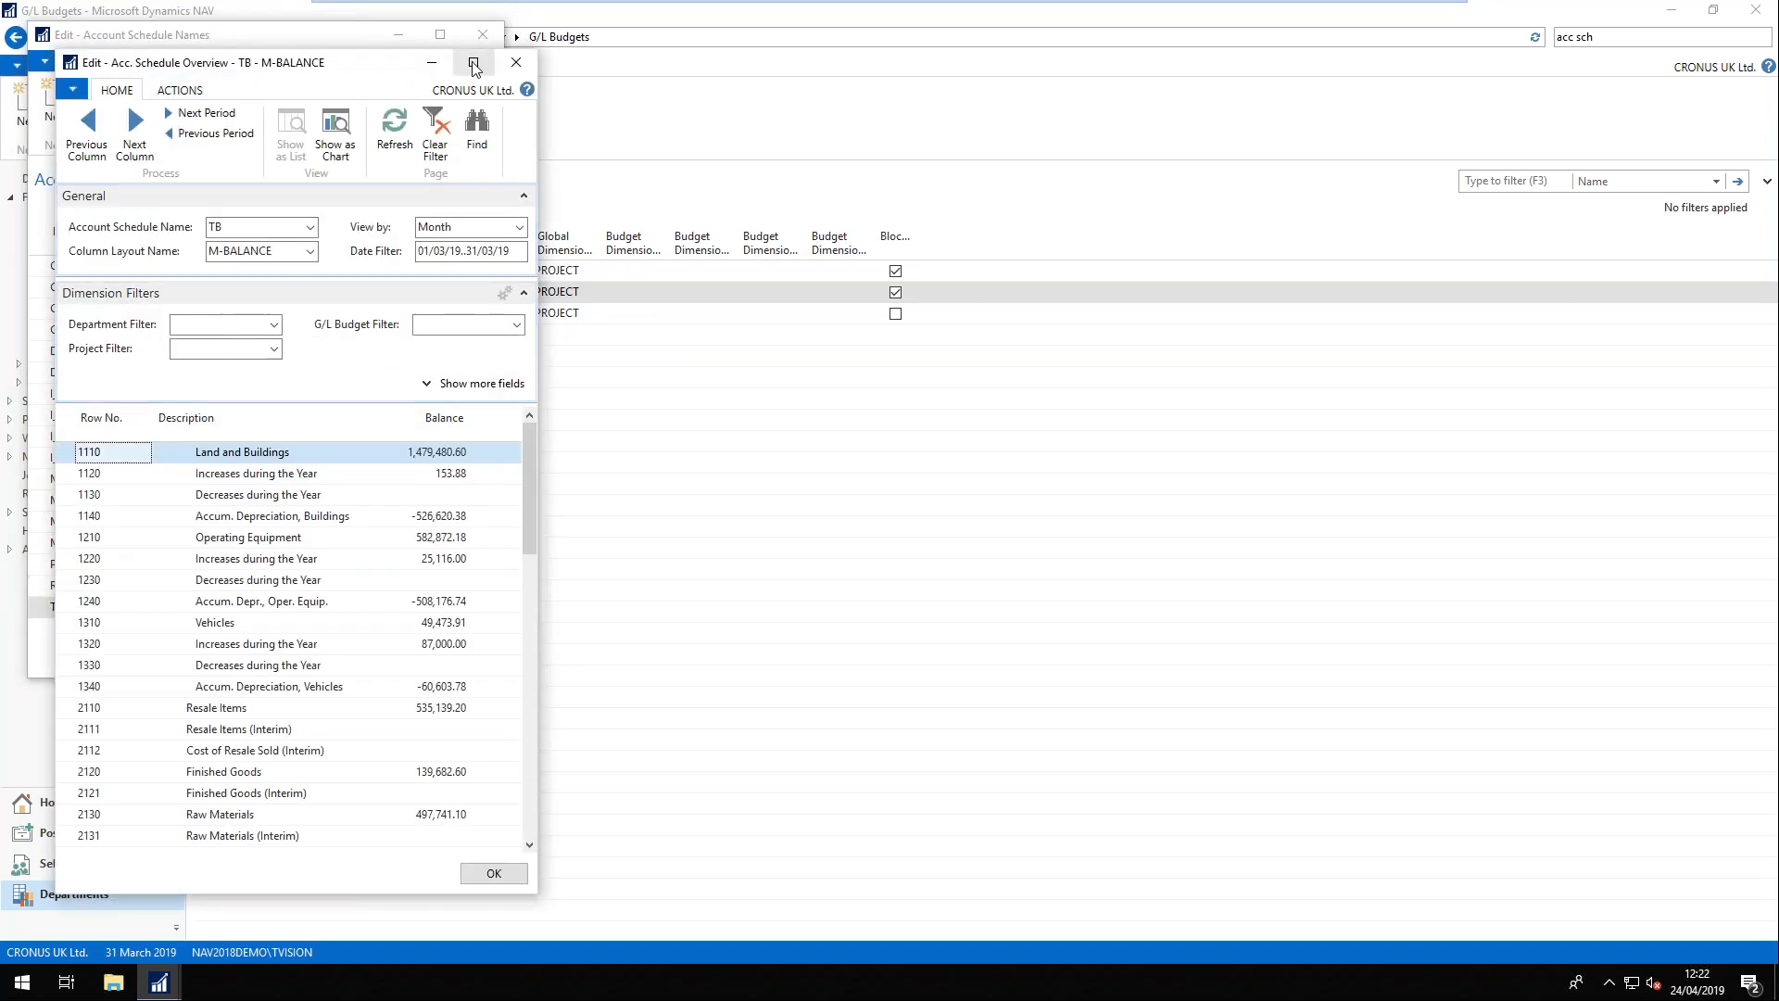
left_click(473, 62)
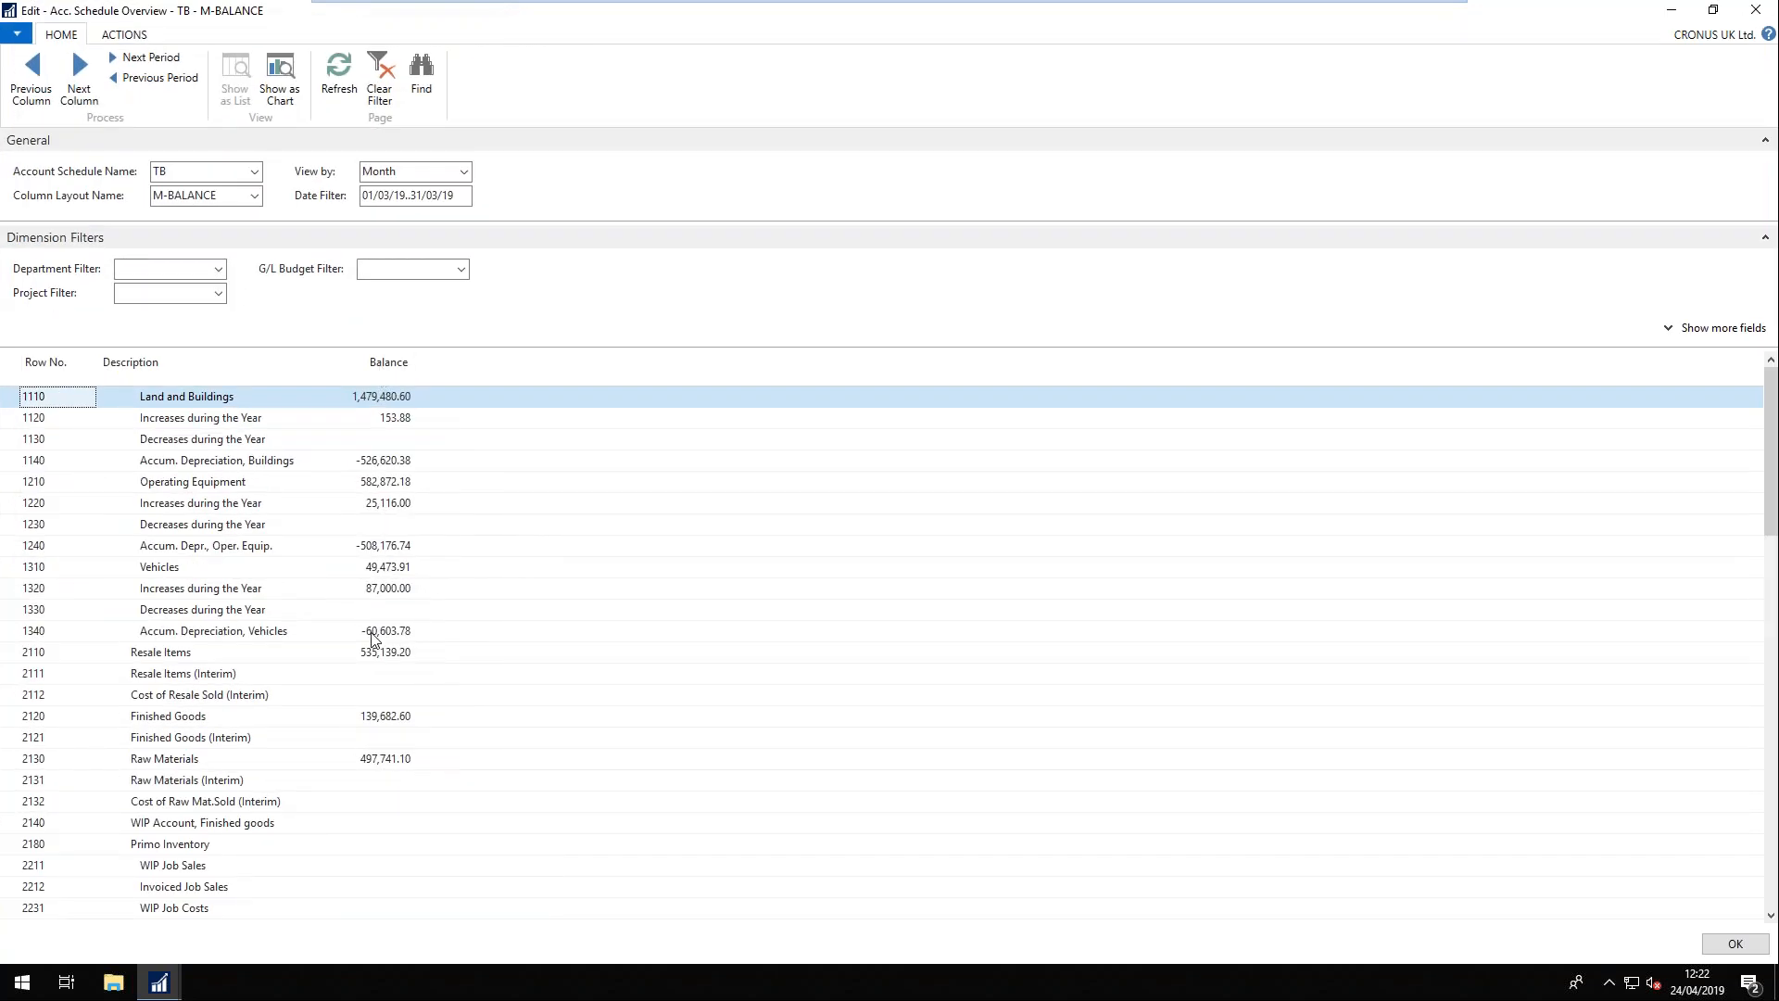
- Apply the NET_BUDG column layout to the TB schedule overview and filter it by the 2019 G/L budget
left_click(256, 197)
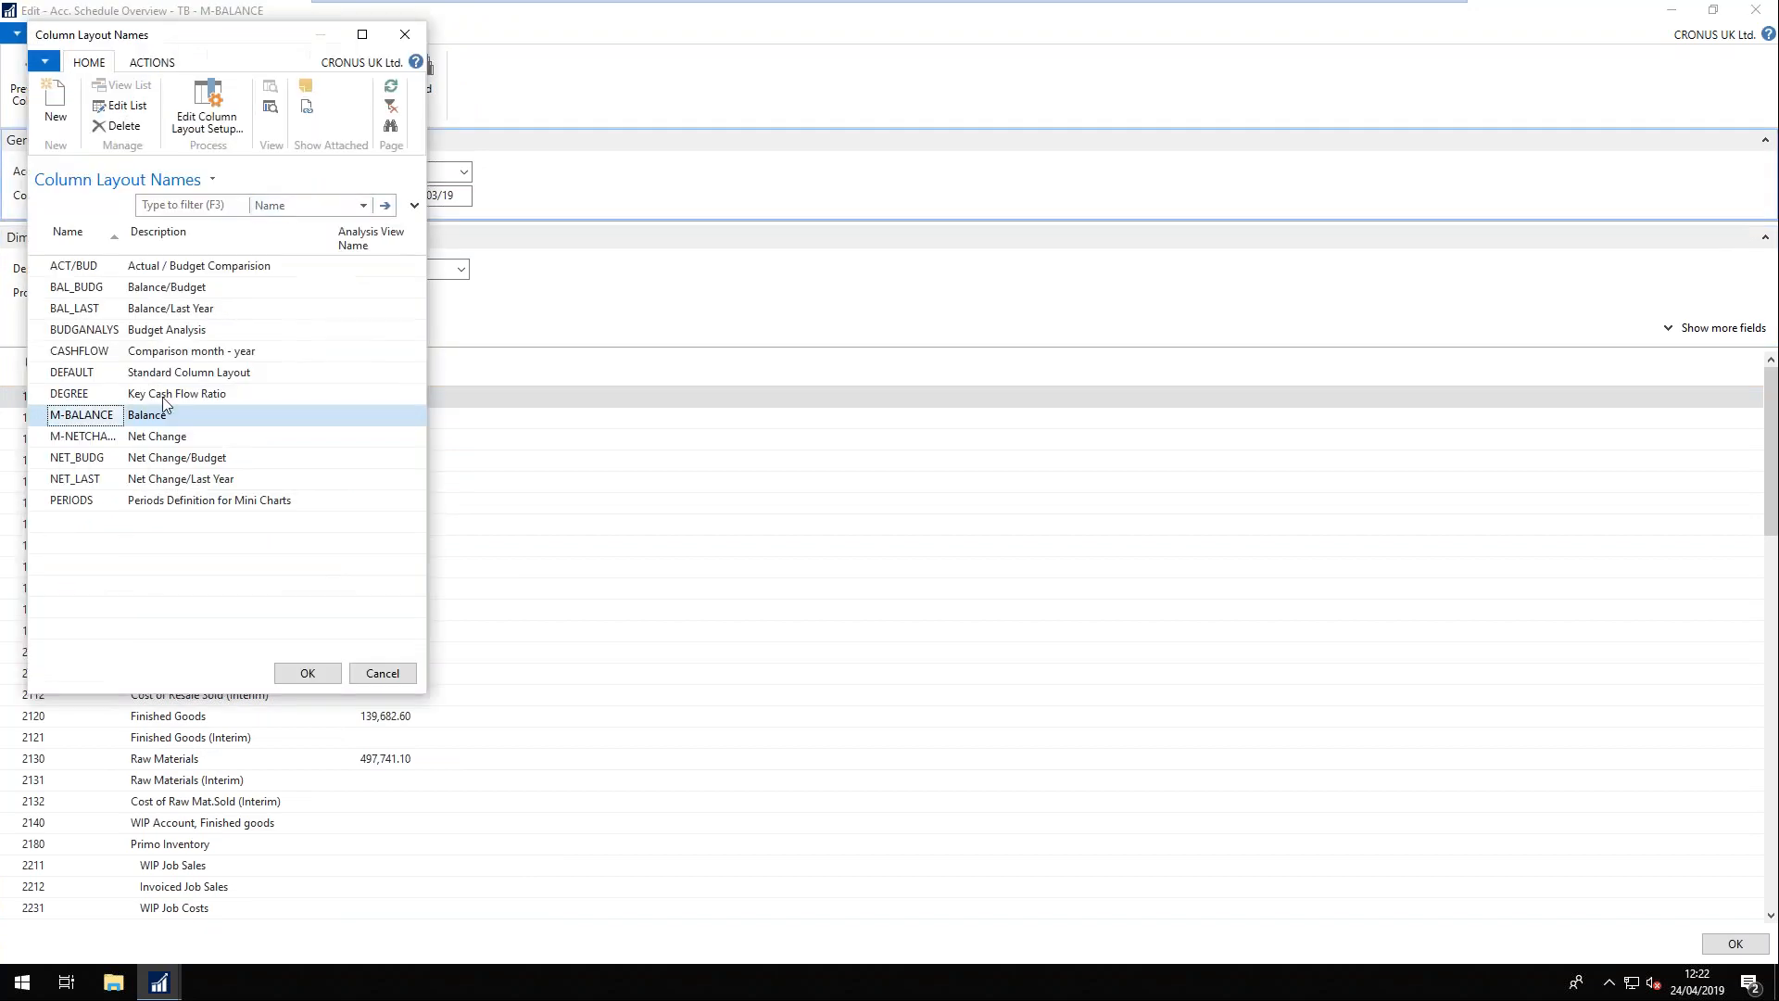
left_click(154, 460)
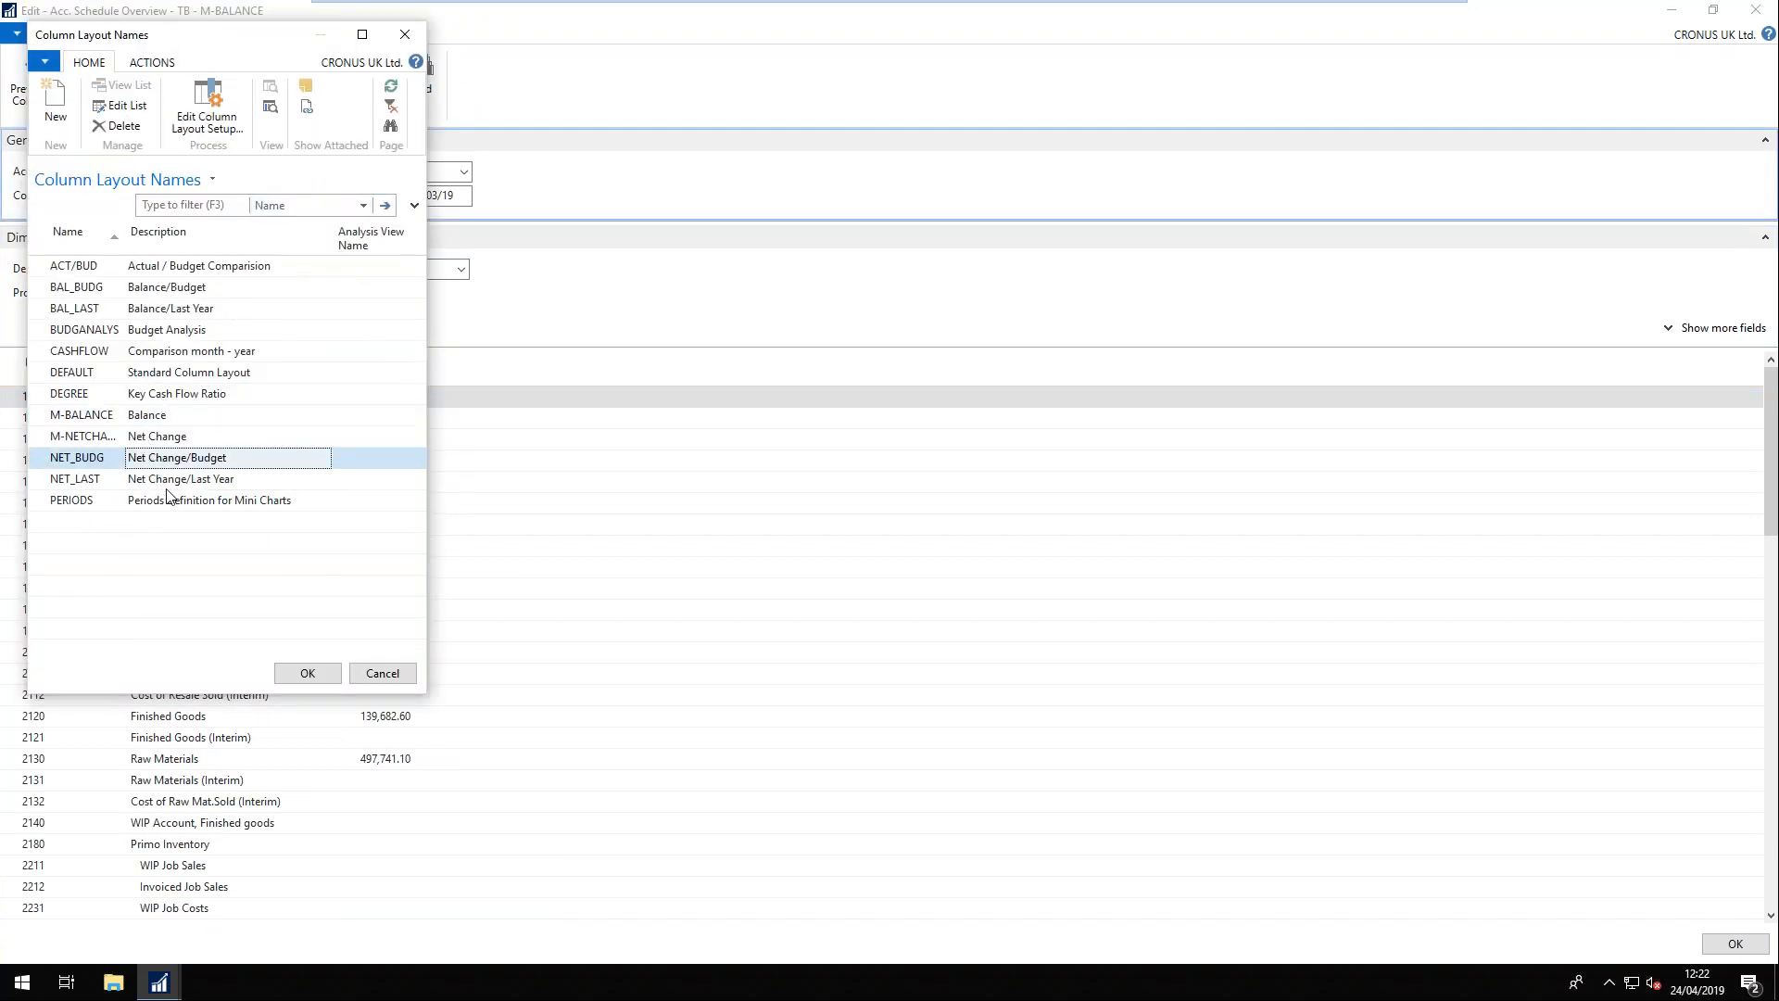
left_click(293, 675)
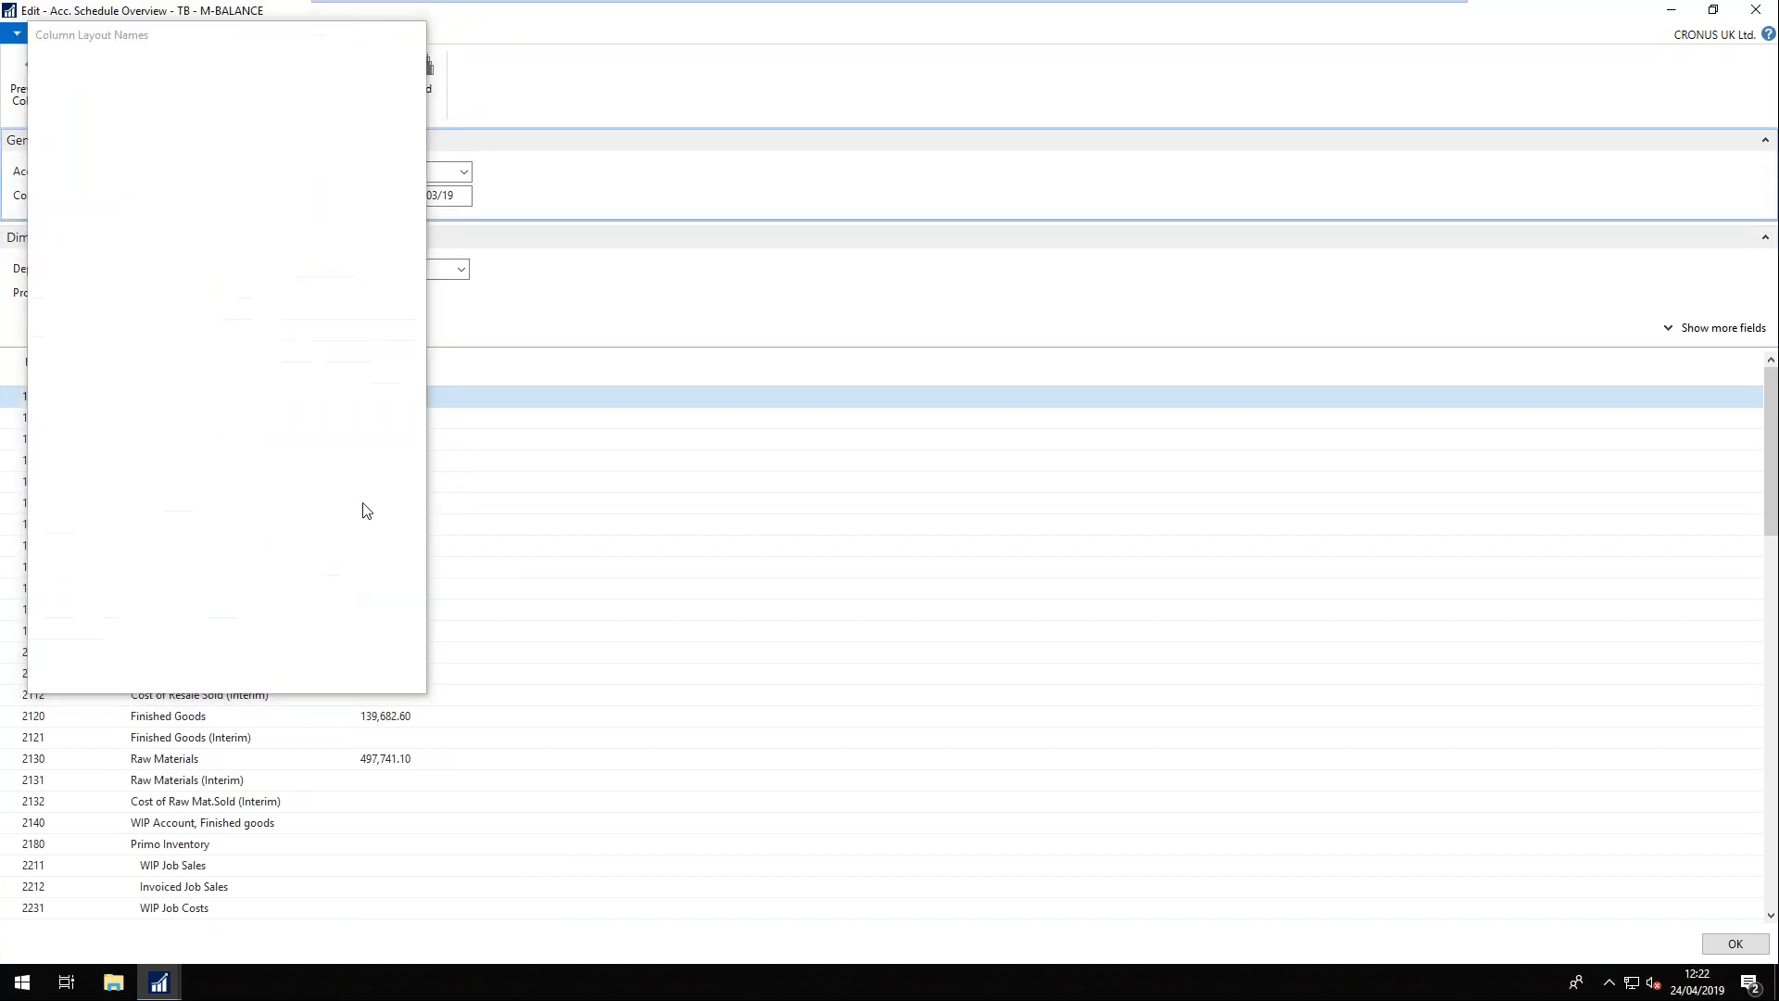
left_click(462, 271)
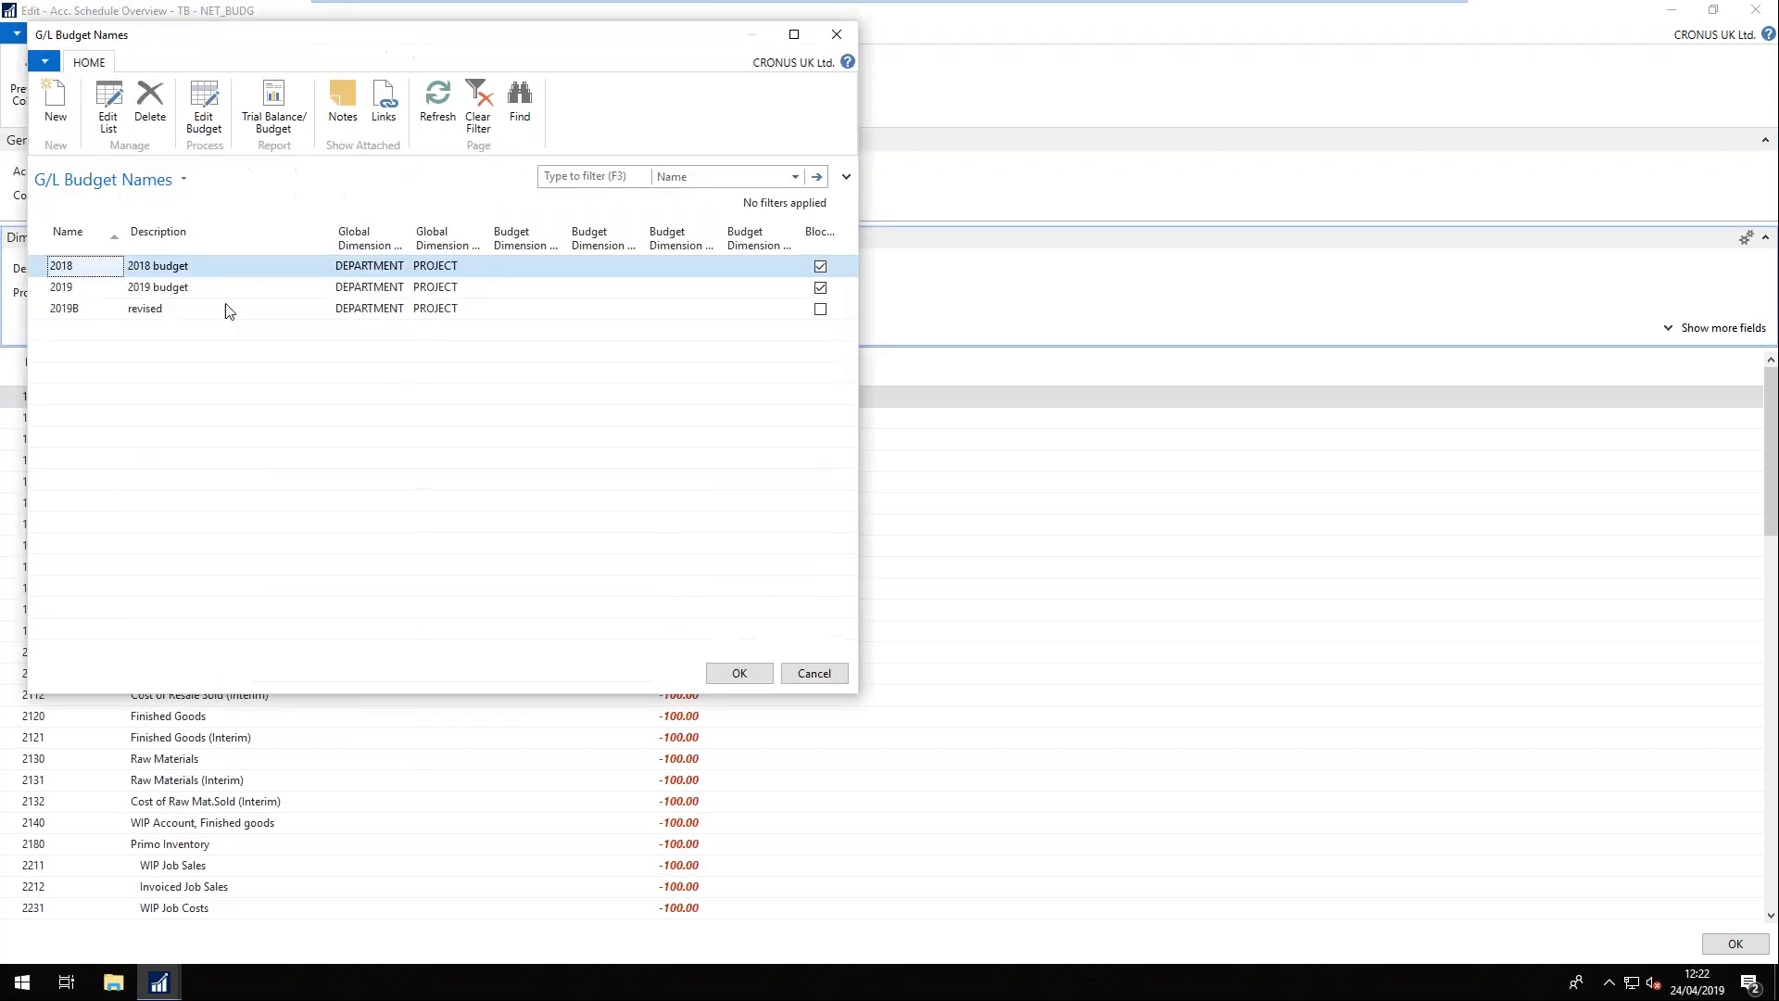
left_click(74, 290)
left_click(728, 674)
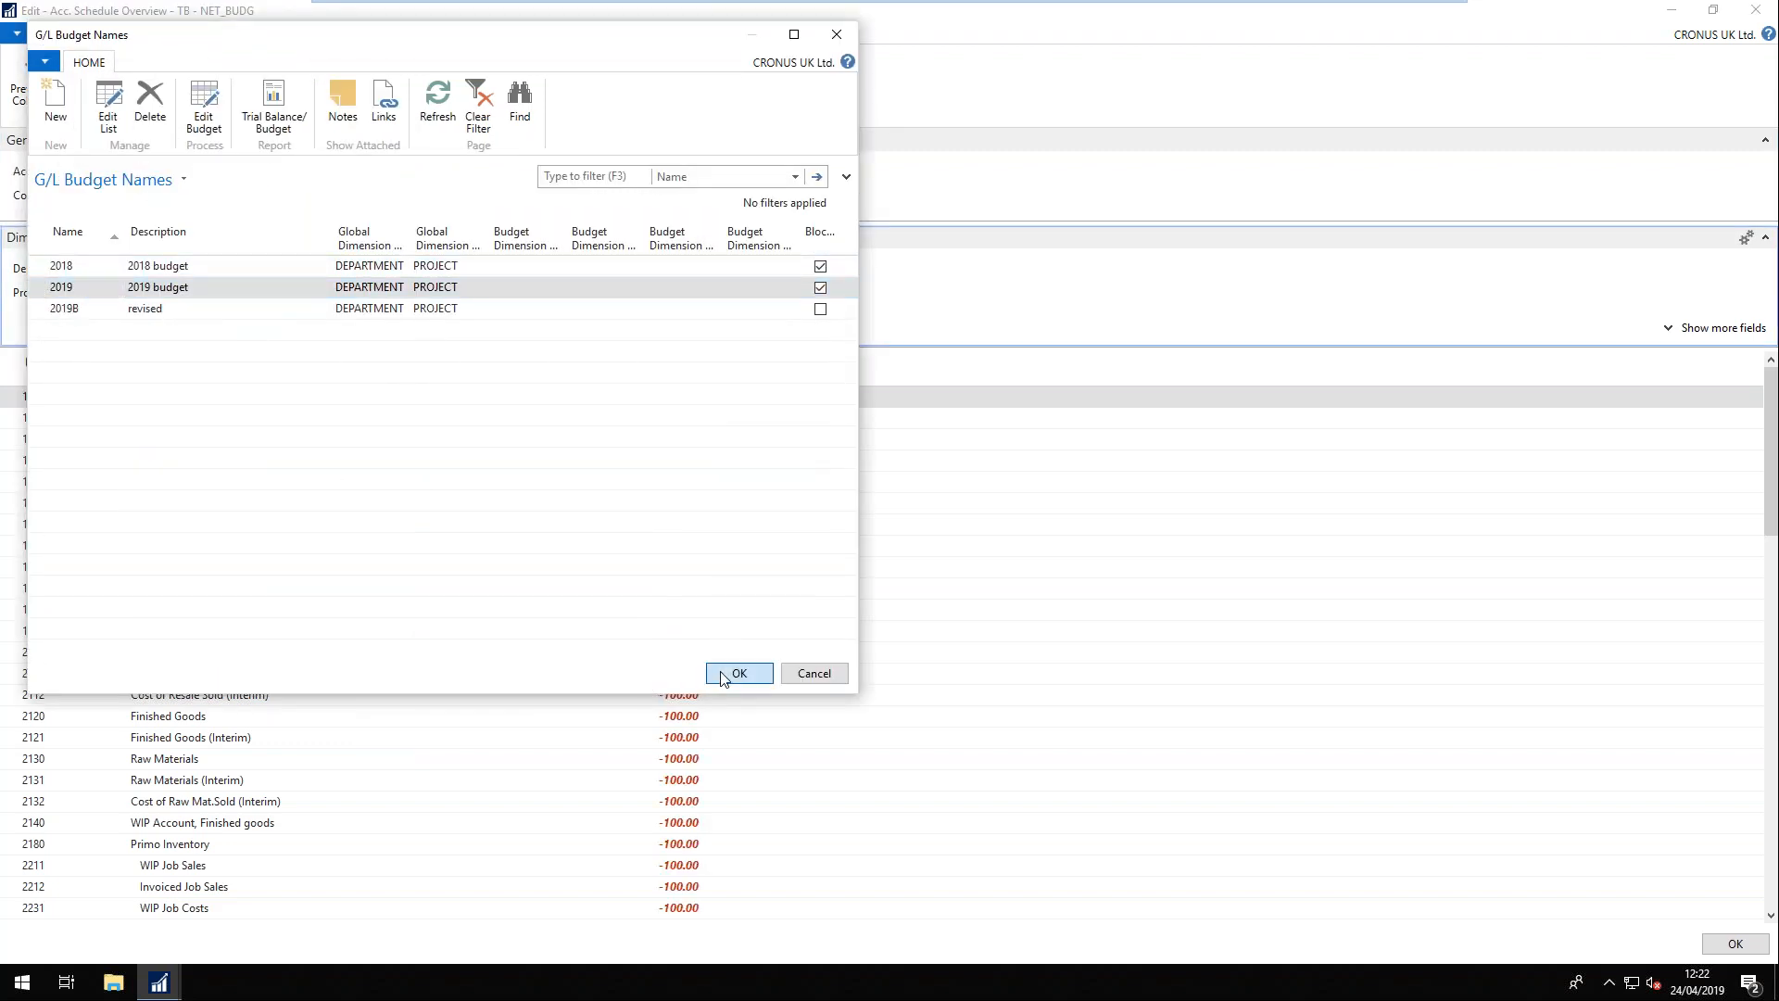
- Move the overview's period back to January 2019 and change the G/L budget filter to 2019B
left_click(446, 397)
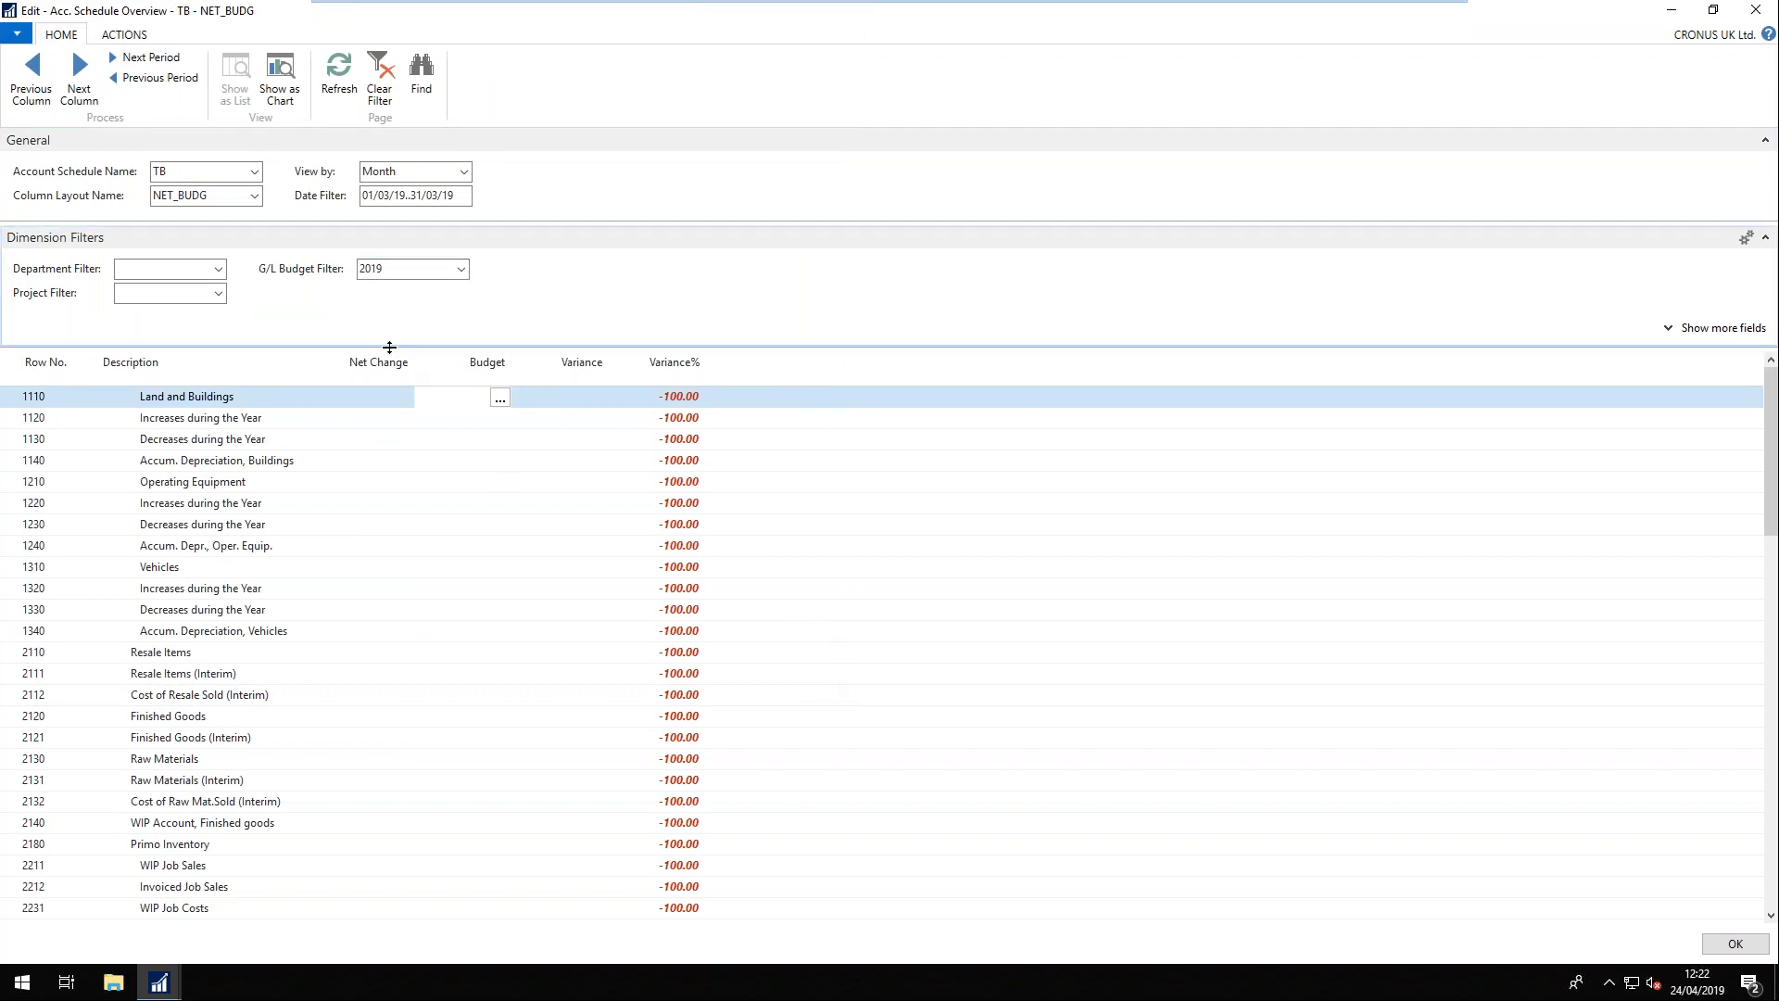
left_click(409, 268)
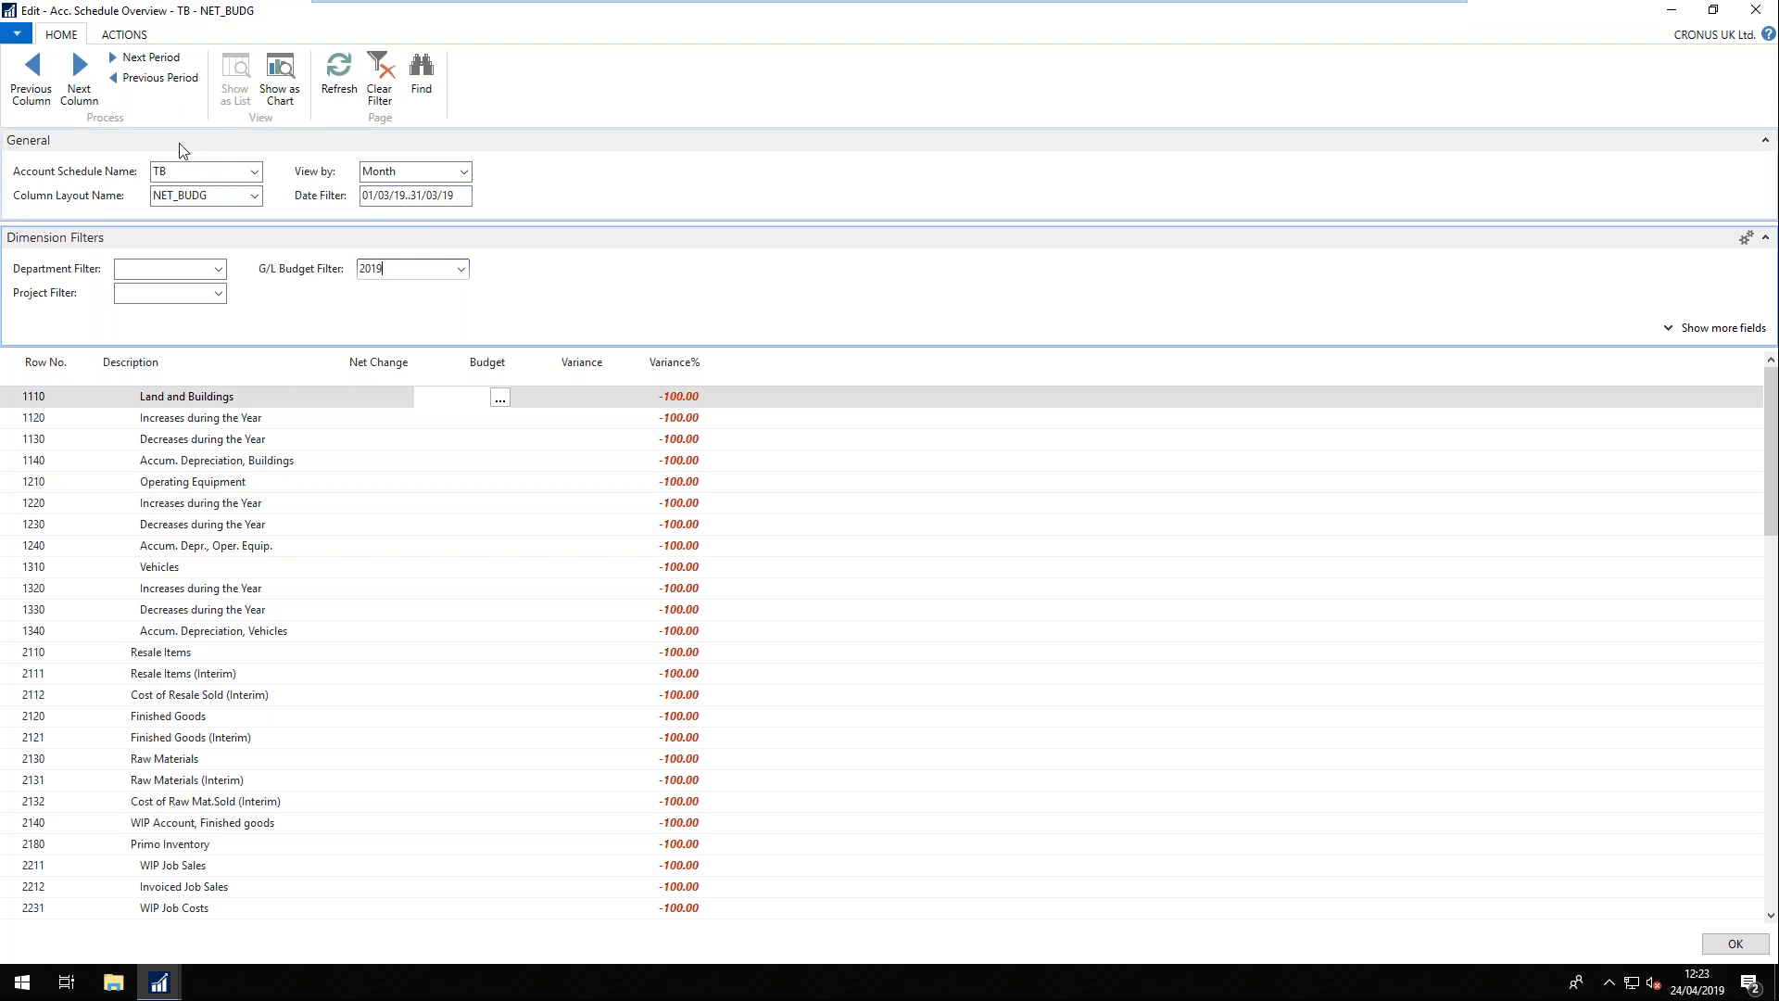
left_click(115, 79)
left_click(115, 80)
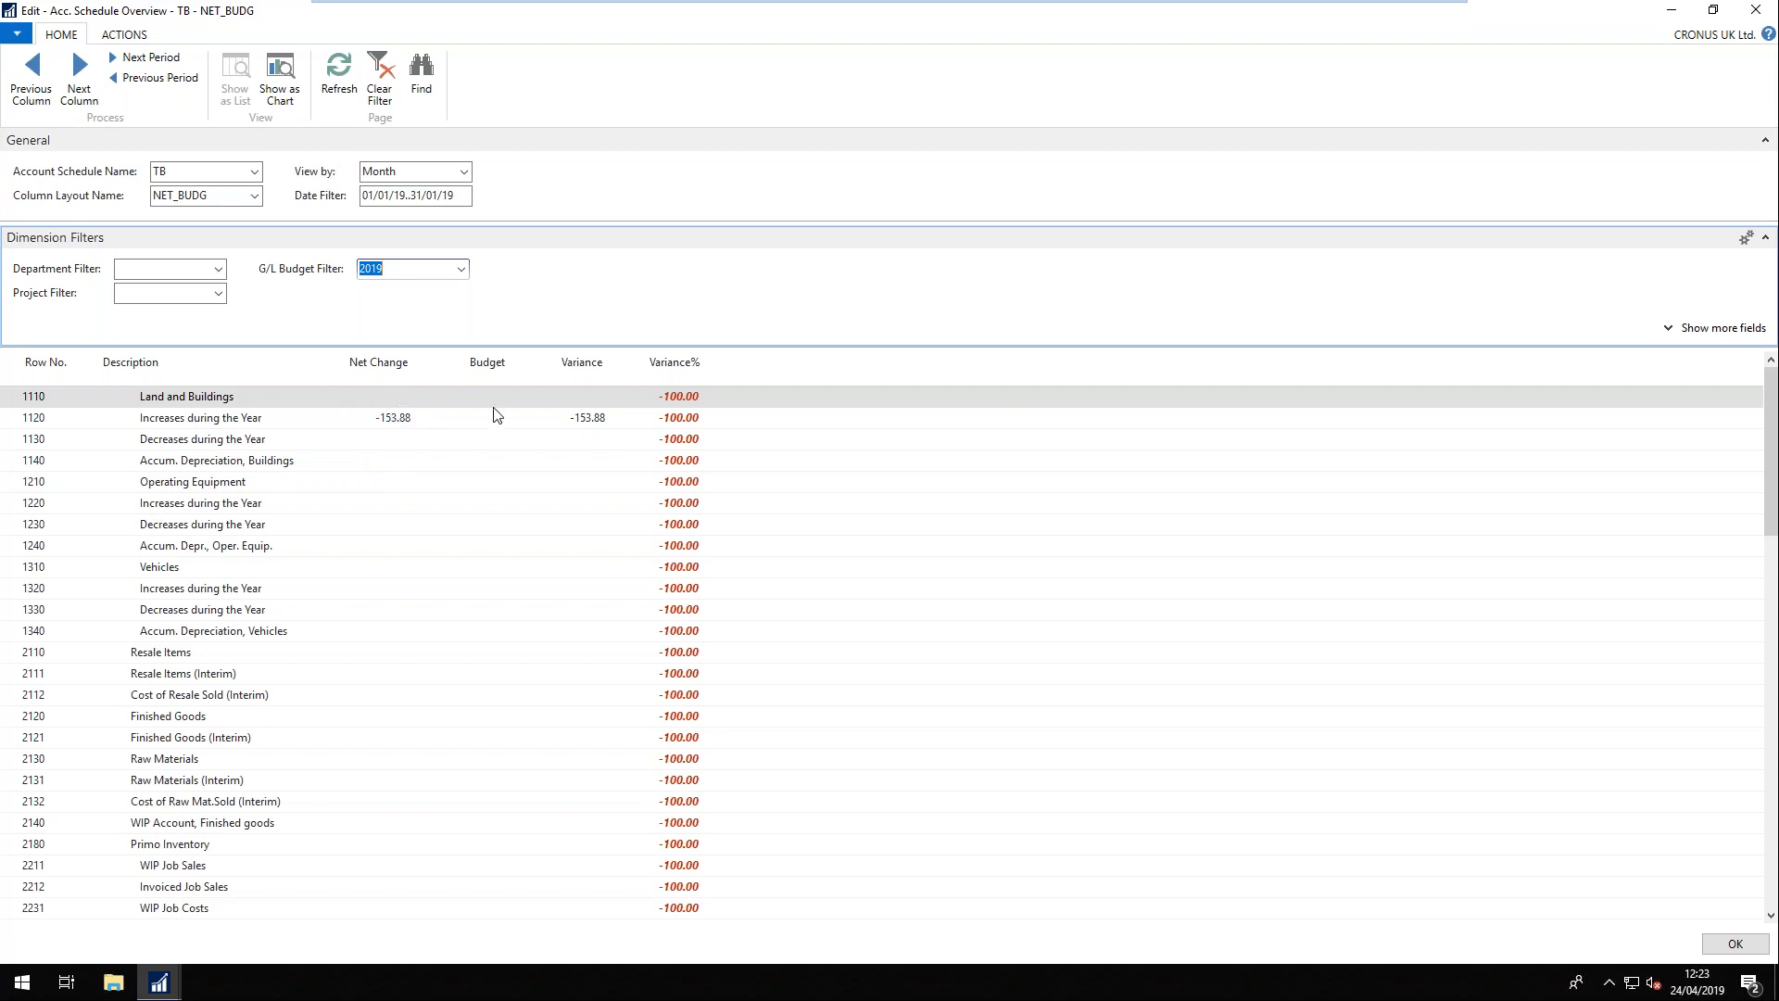
left_click(462, 269)
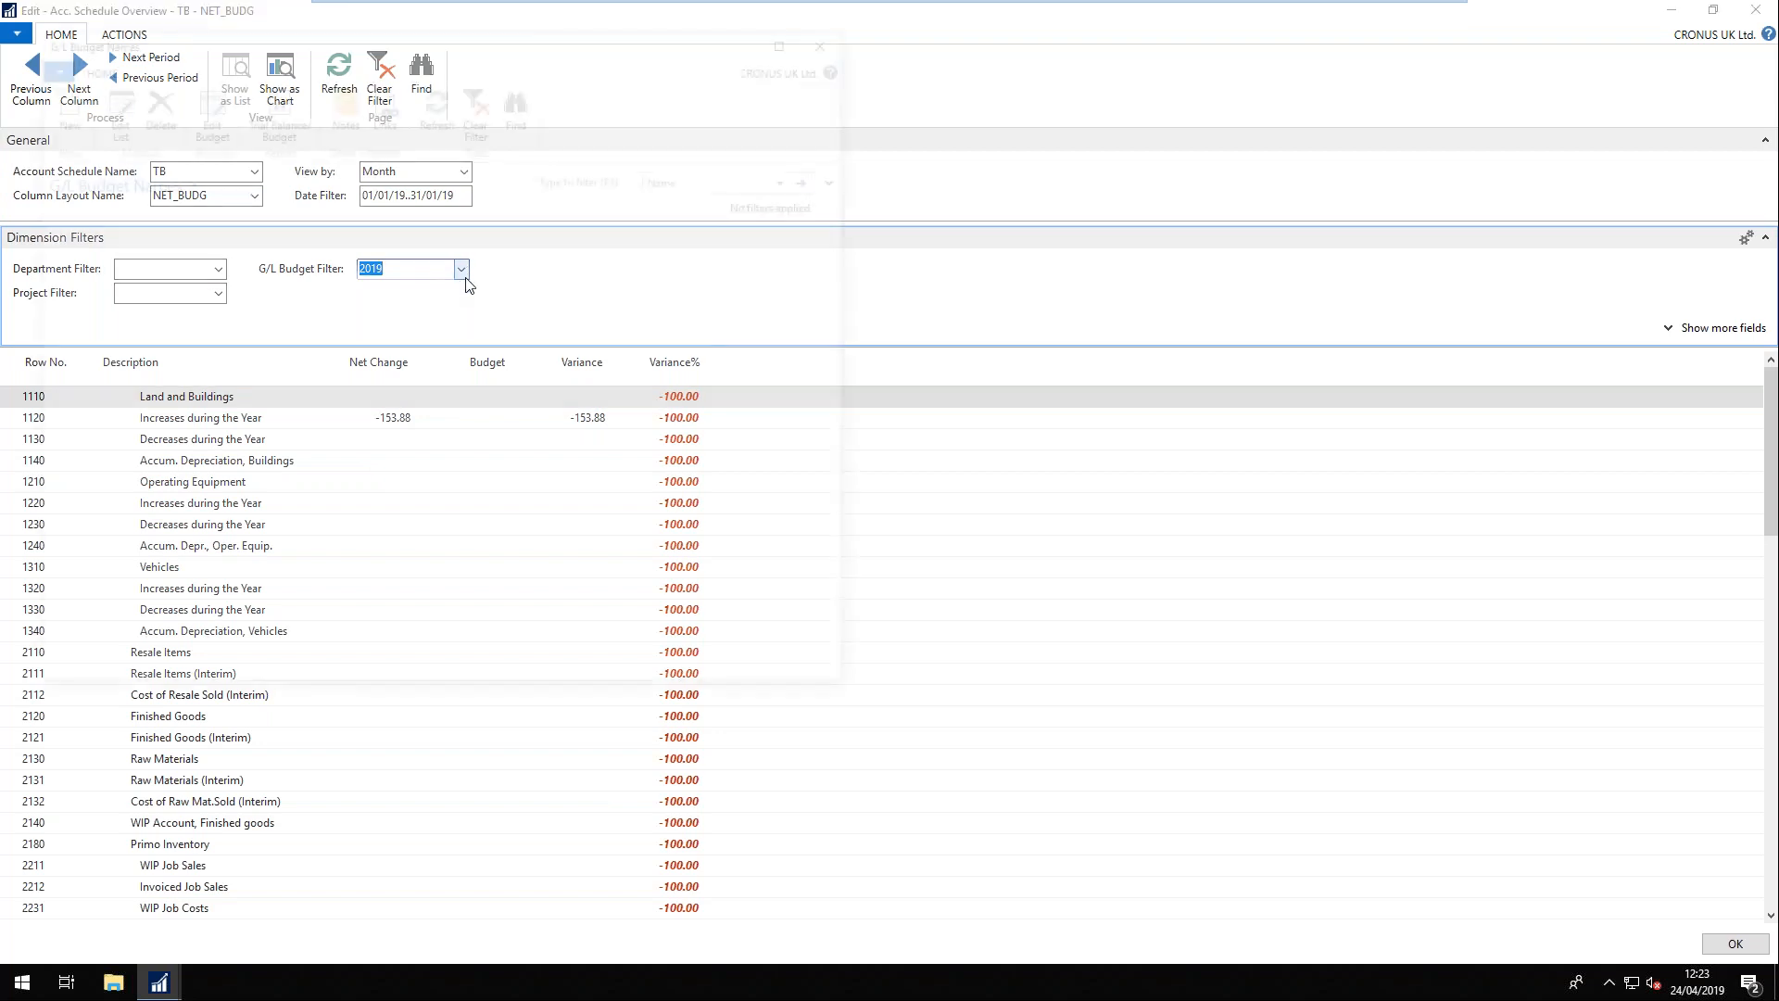
left_click(139, 311)
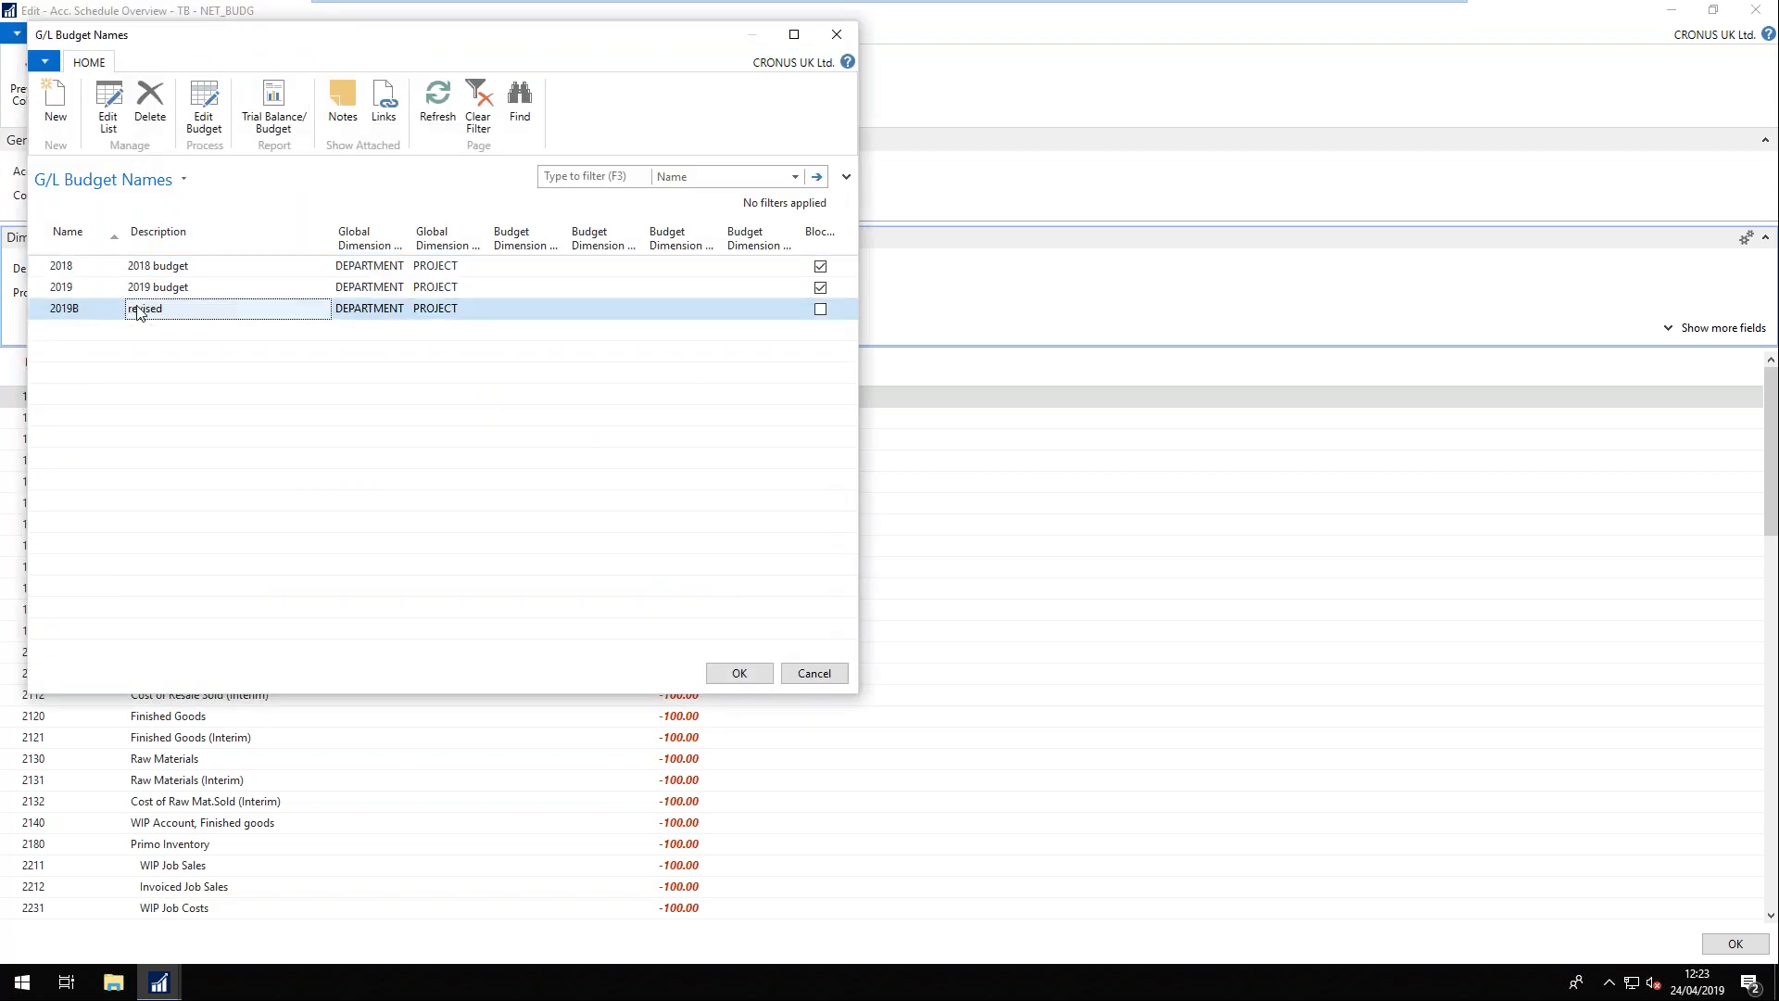
left_click(737, 673)
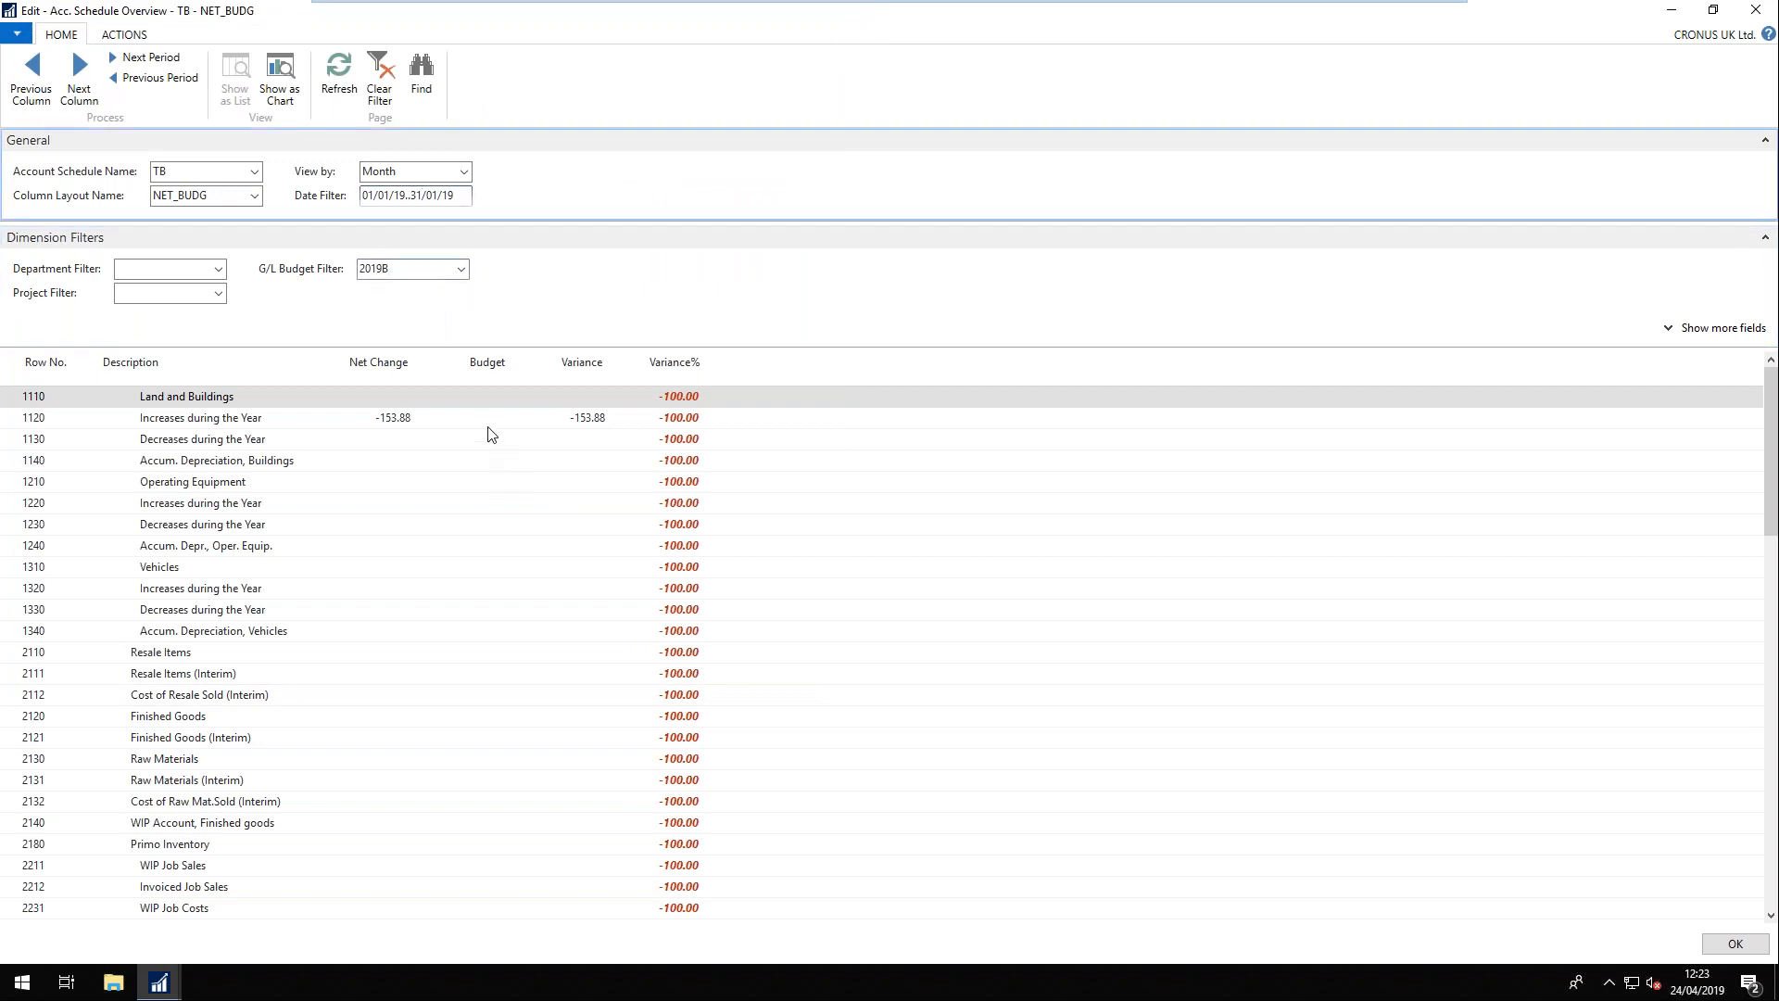
- Compare net change with the 2019B budget down to the operating expense rows, then close the overview and the account schedule names
left_click(489, 481)
scroll(501, 529, "down", 15)
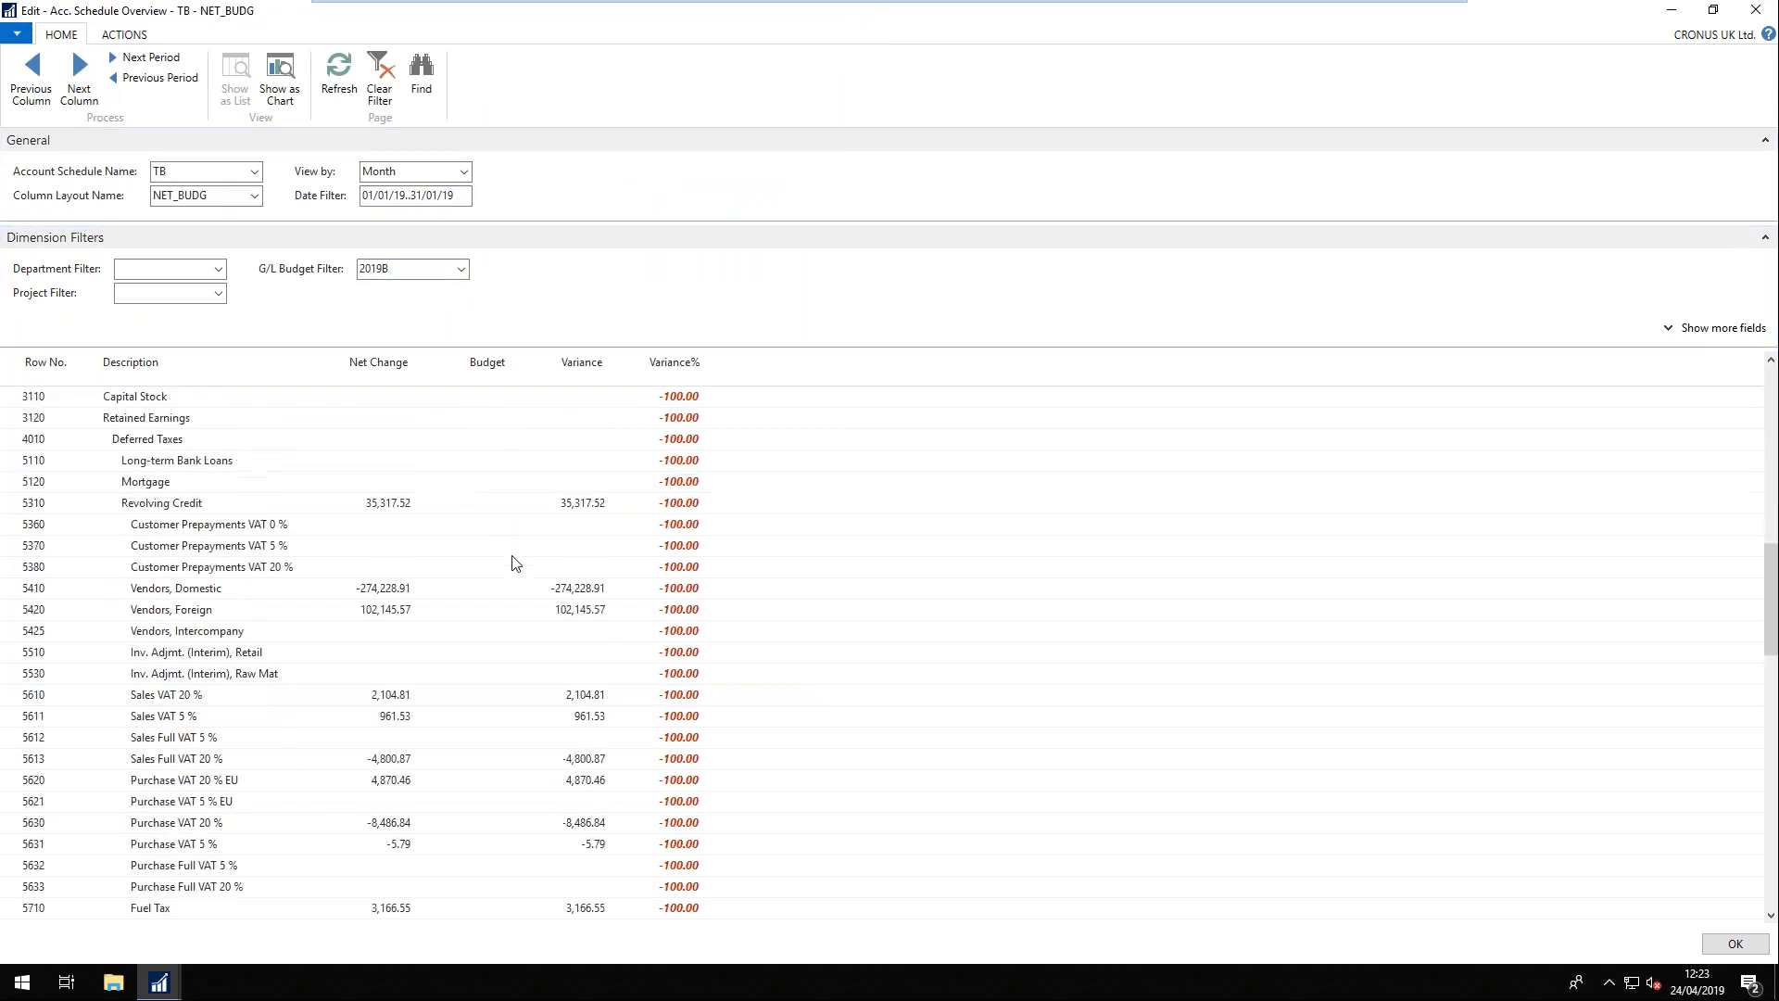
scroll(512, 579, "down", 20)
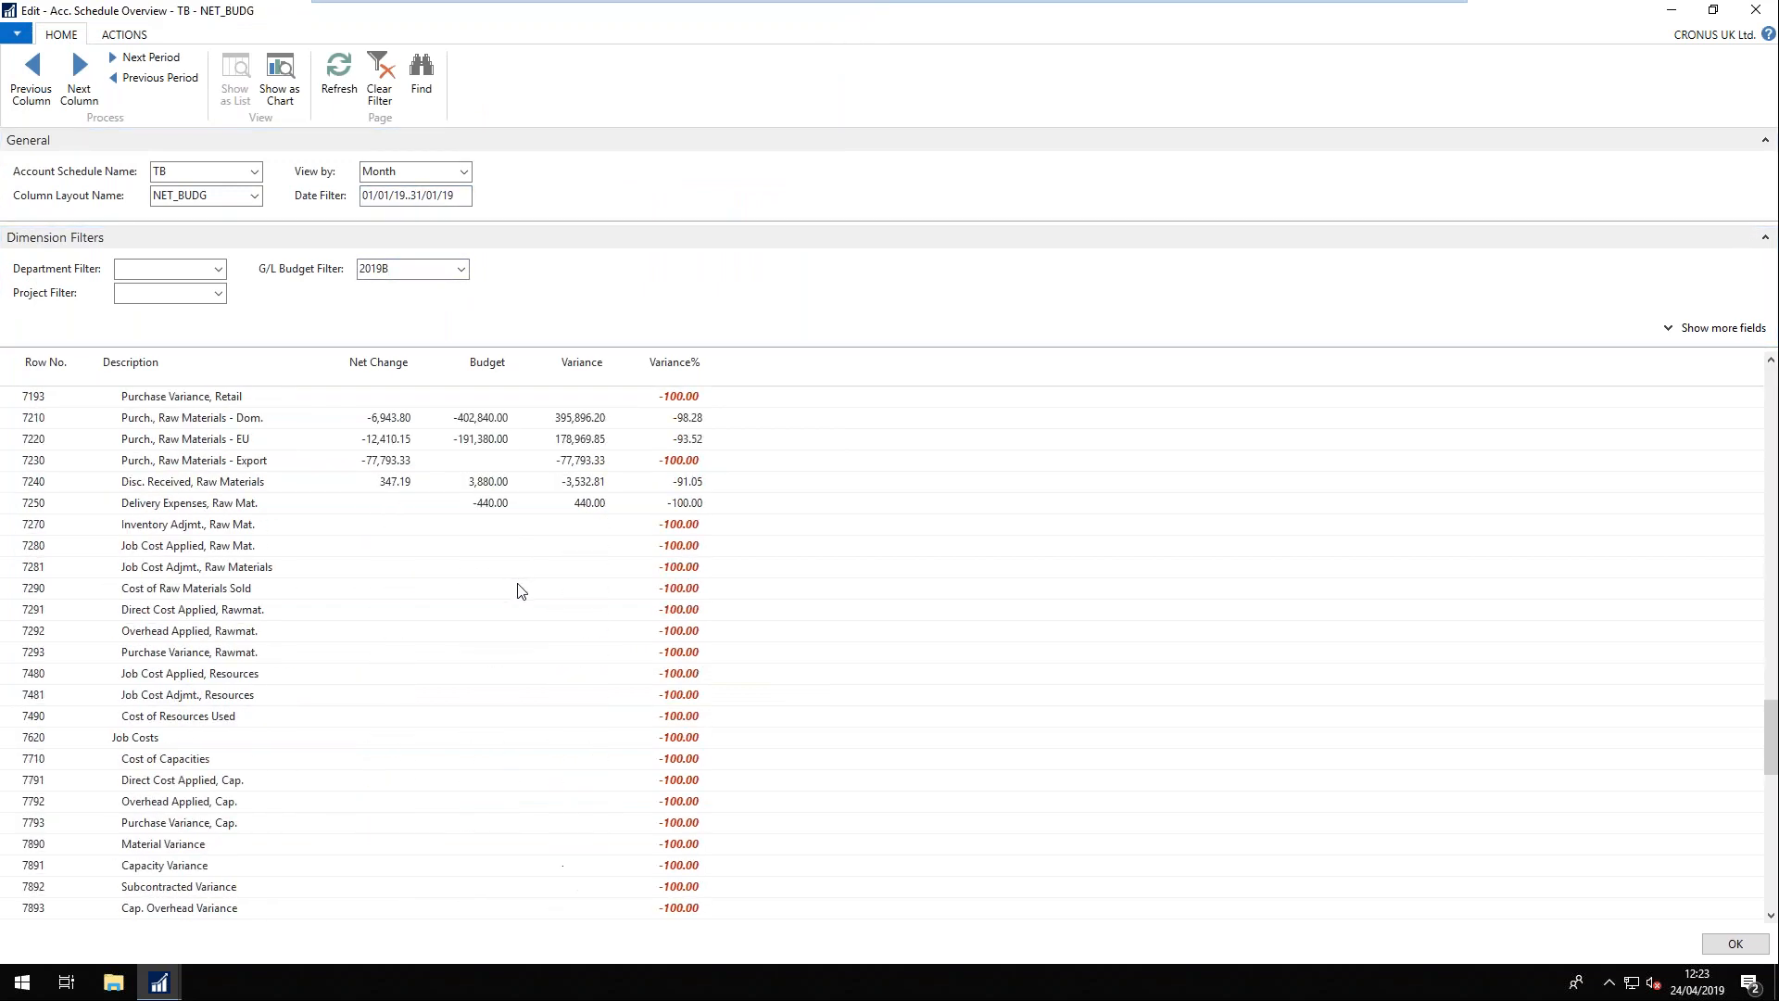
scroll(518, 590, "down", 7)
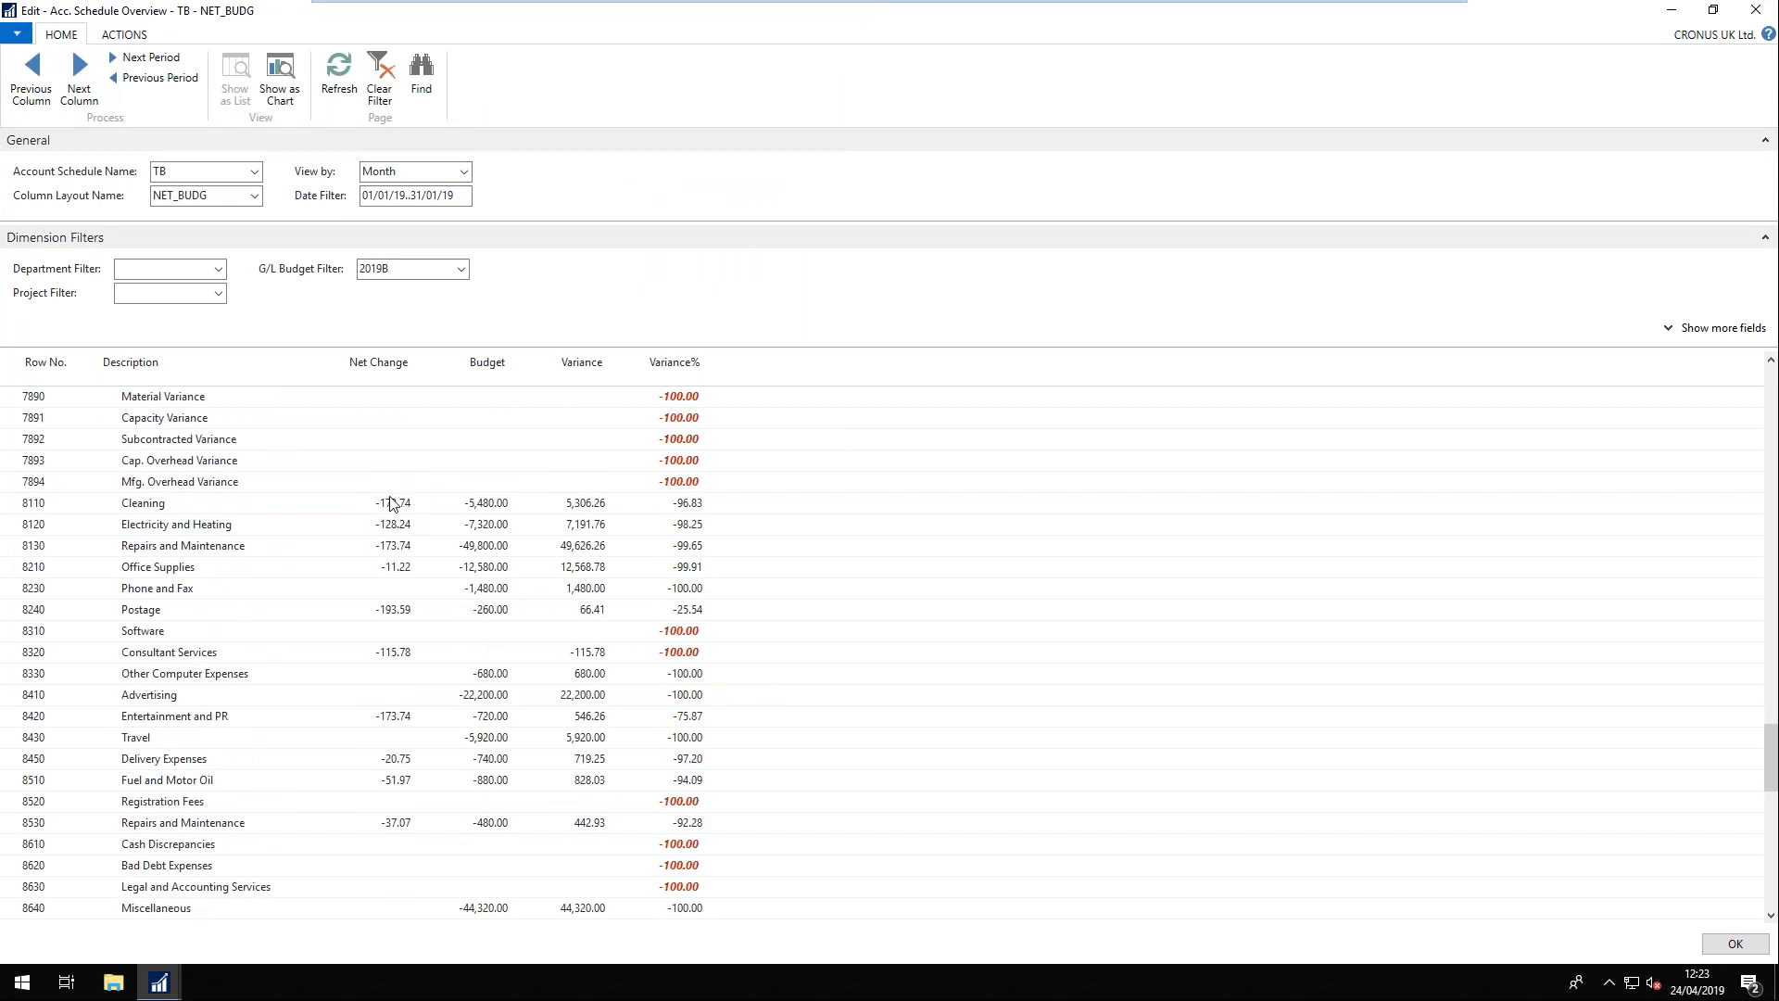
left_click(392, 510)
mouse_move(674, 512)
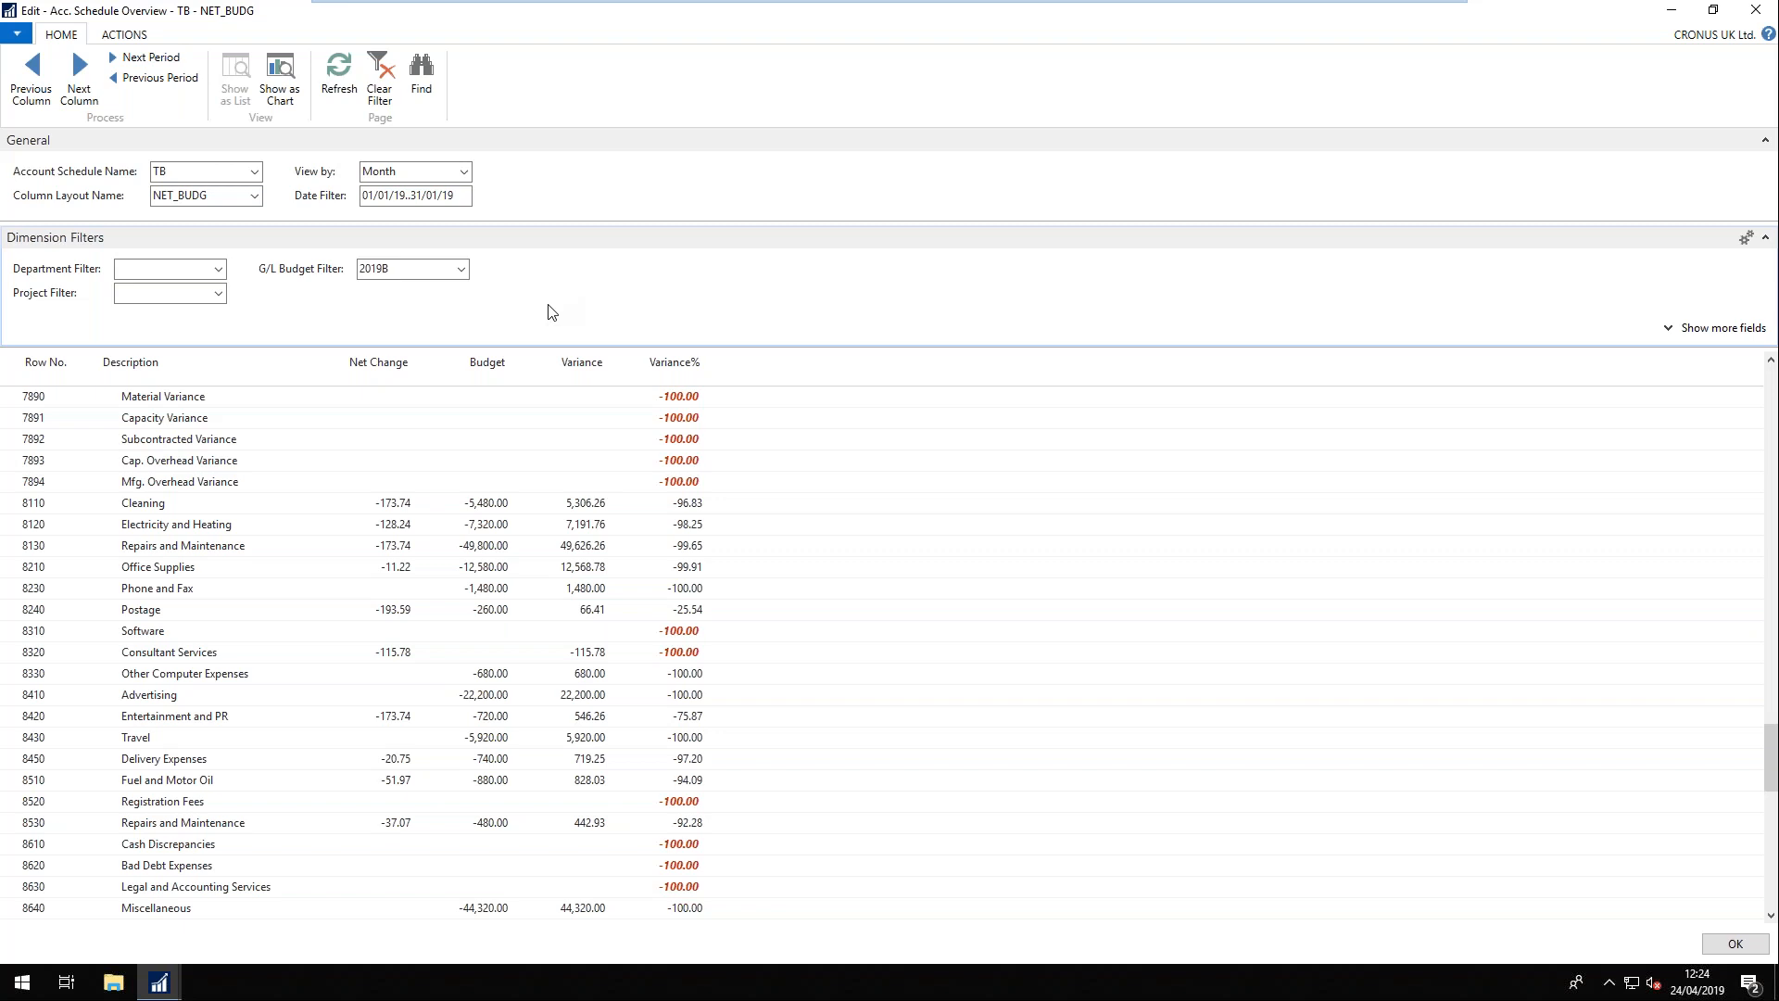
key("alt")
left_click(1756, 11)
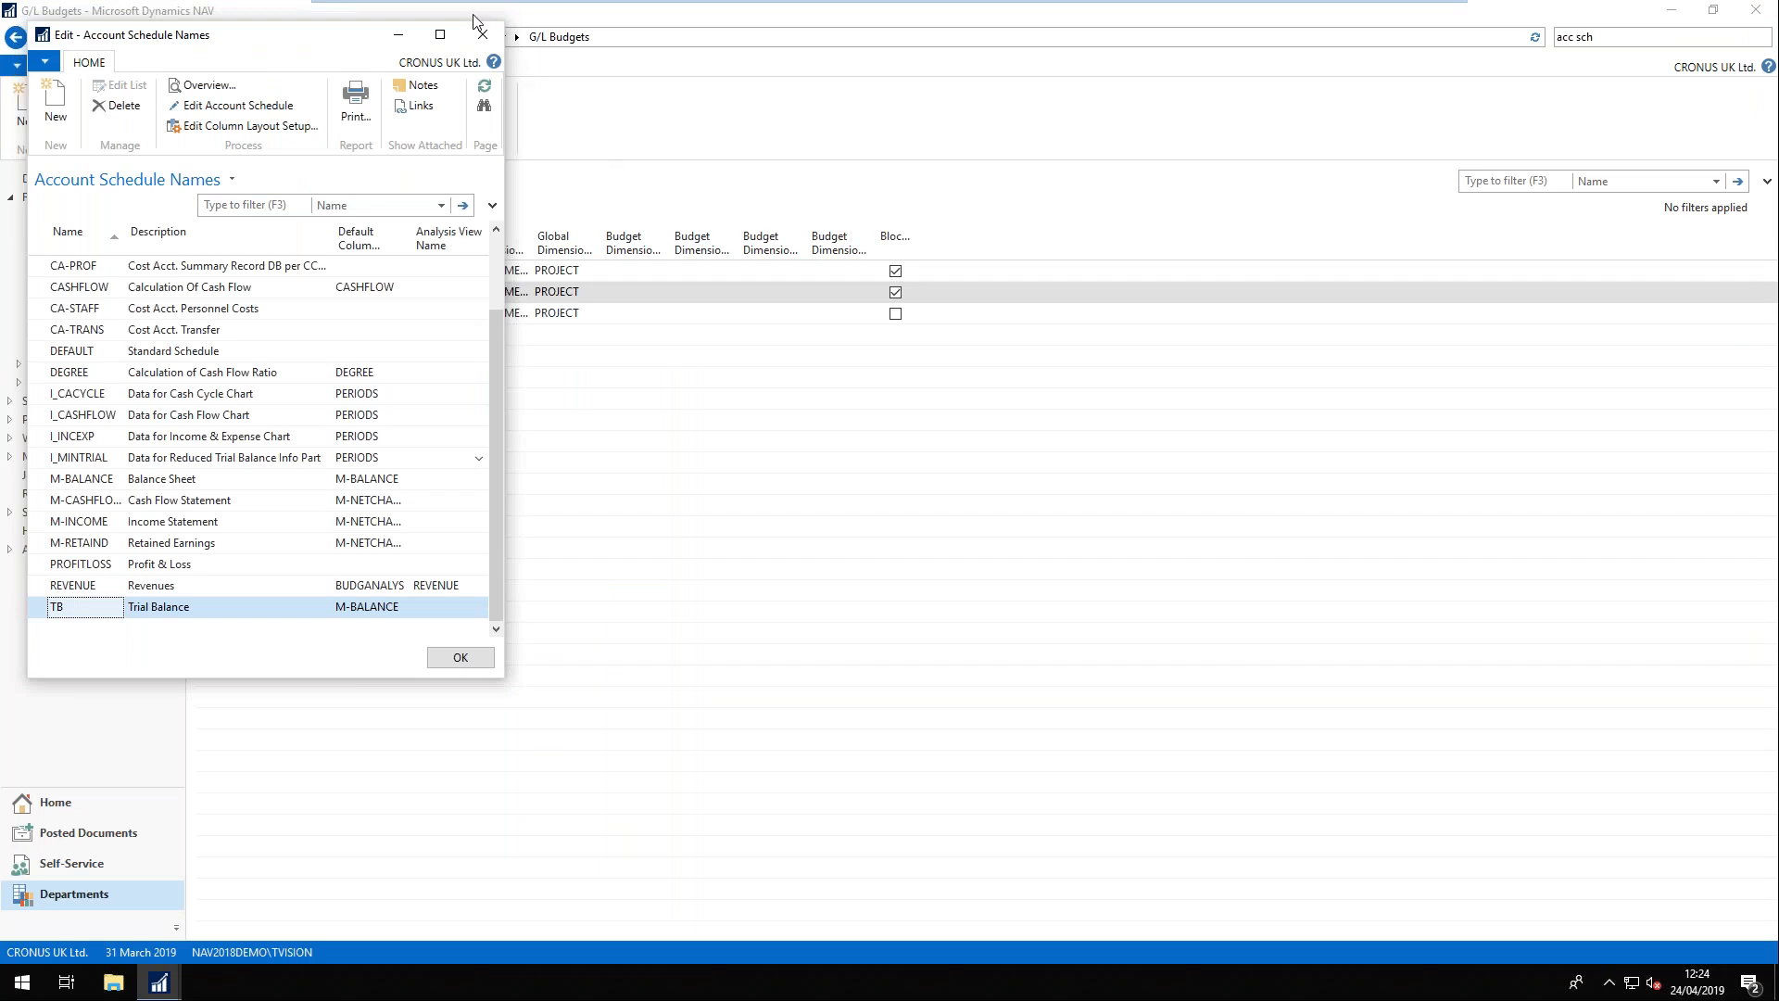
left_click(483, 36)
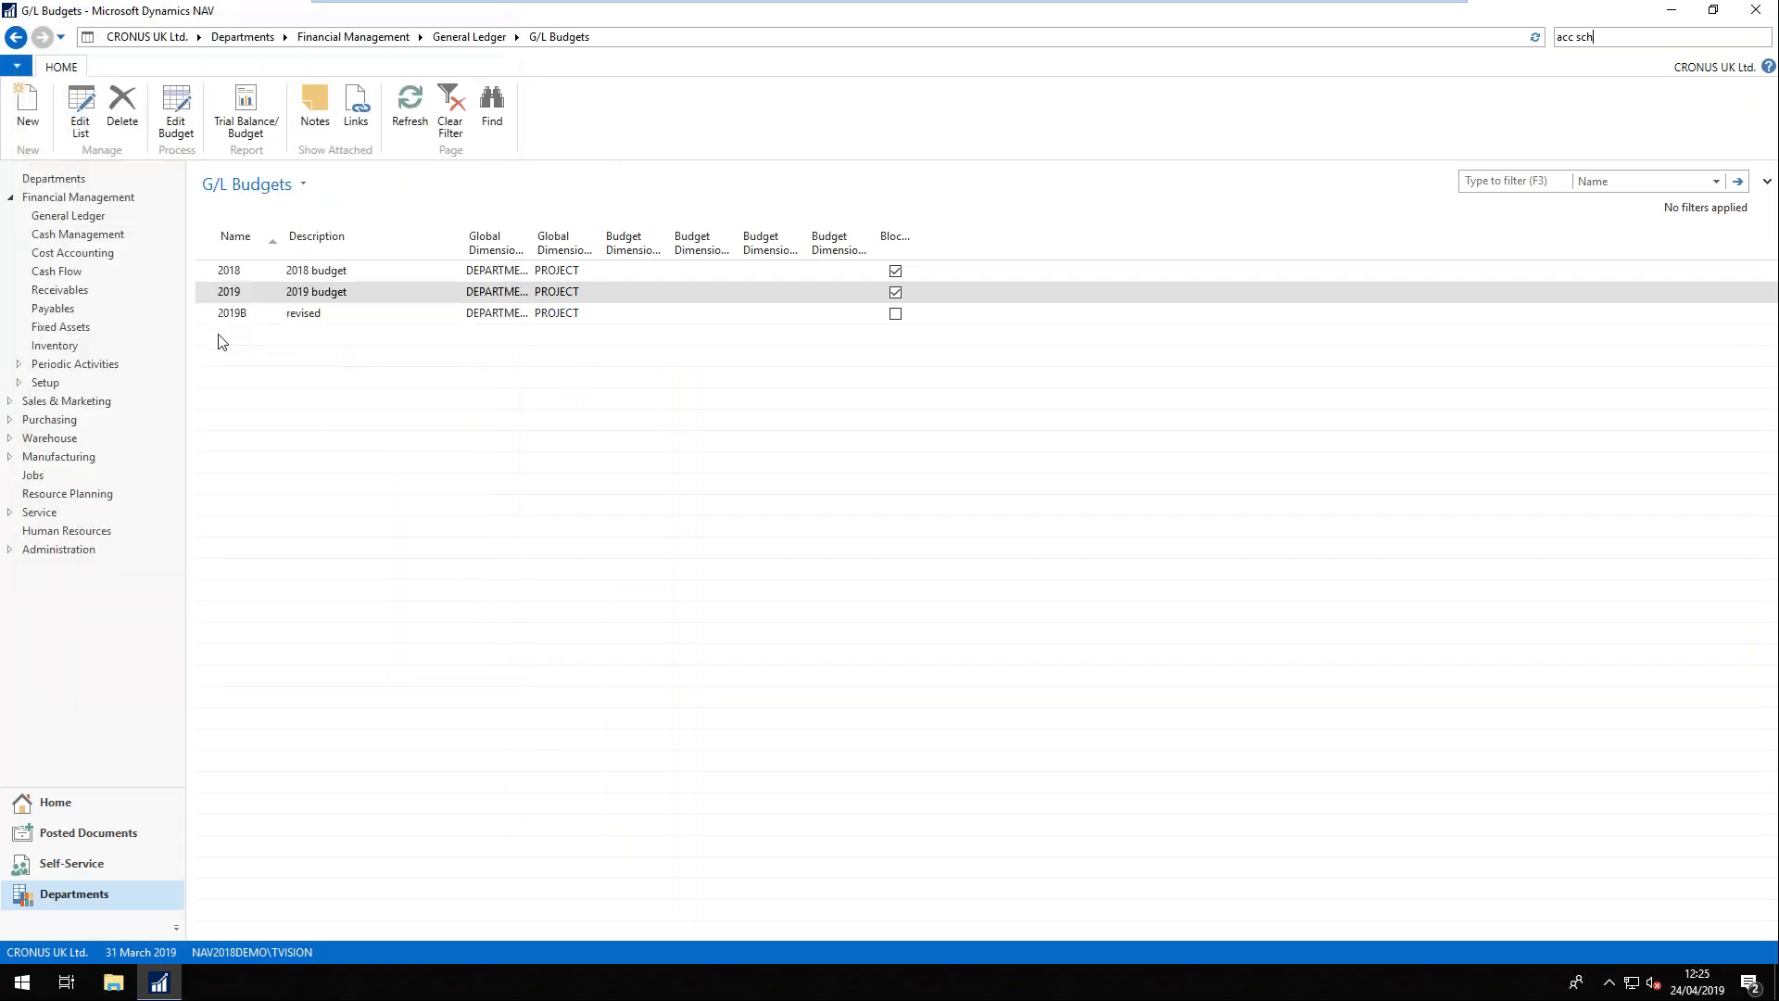
- Create a new G/L budget named 2019C with the description "demo"
left_click(28, 109)
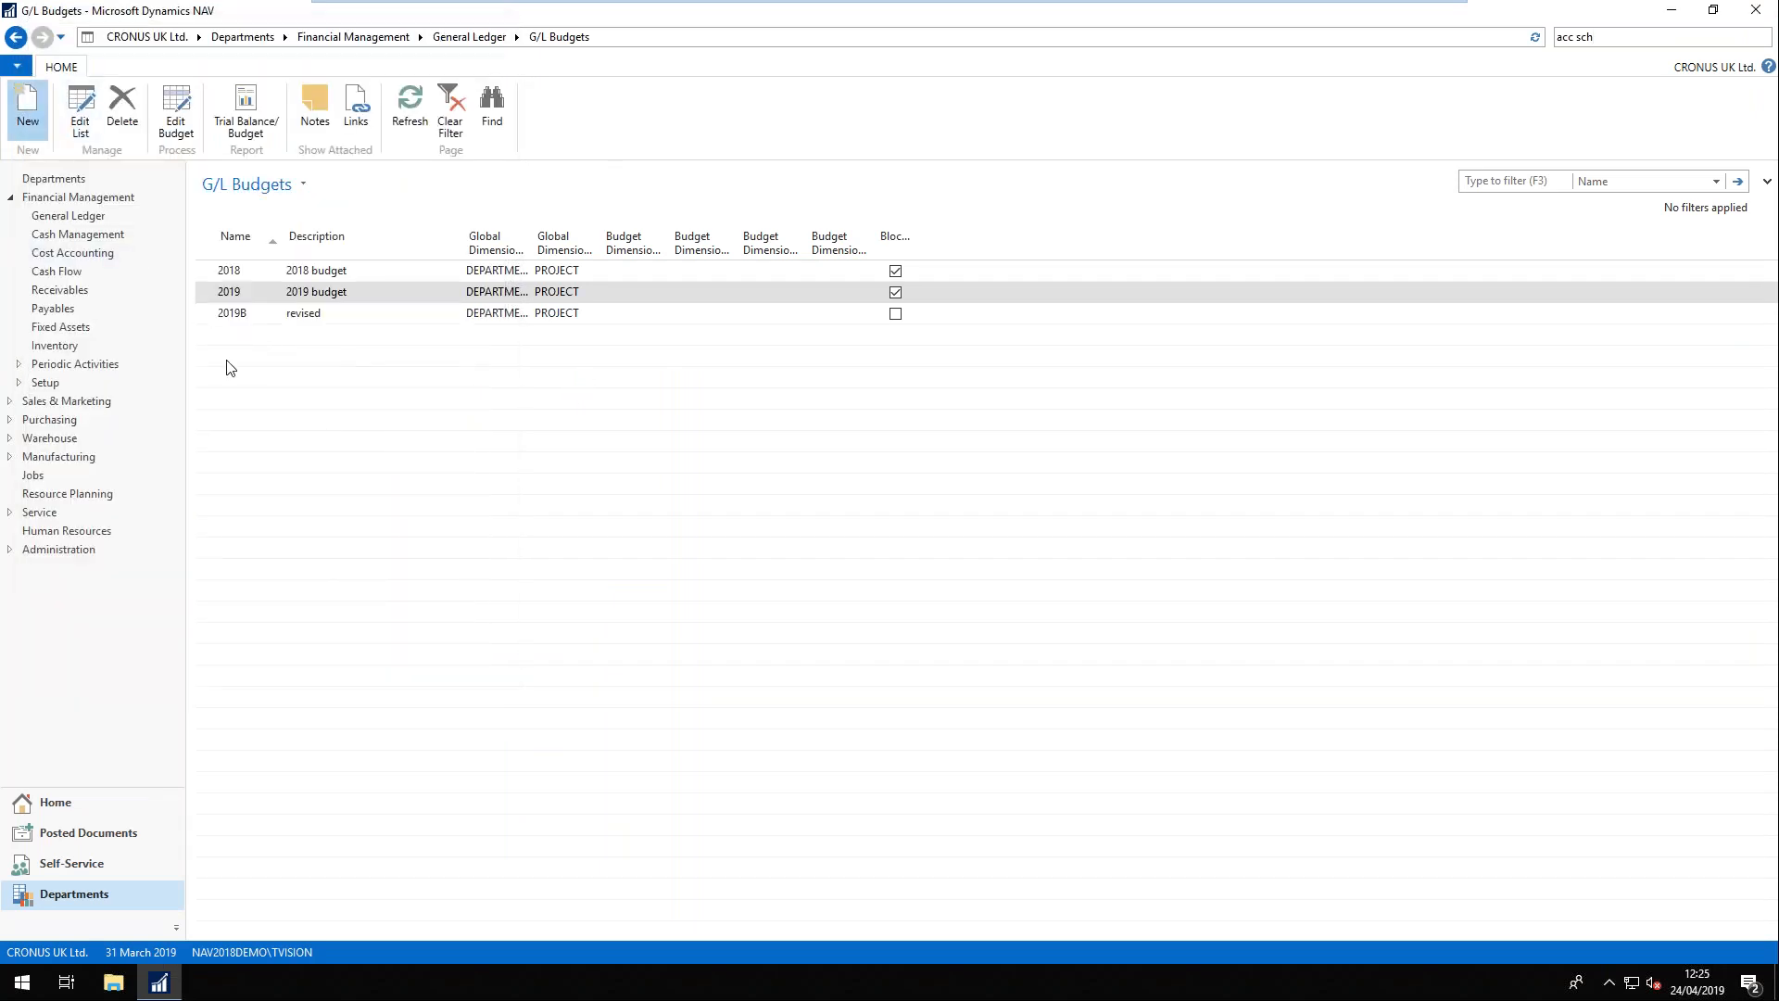
type("2019c")
left_click(294, 289)
type("demo")
left_click(815, 660)
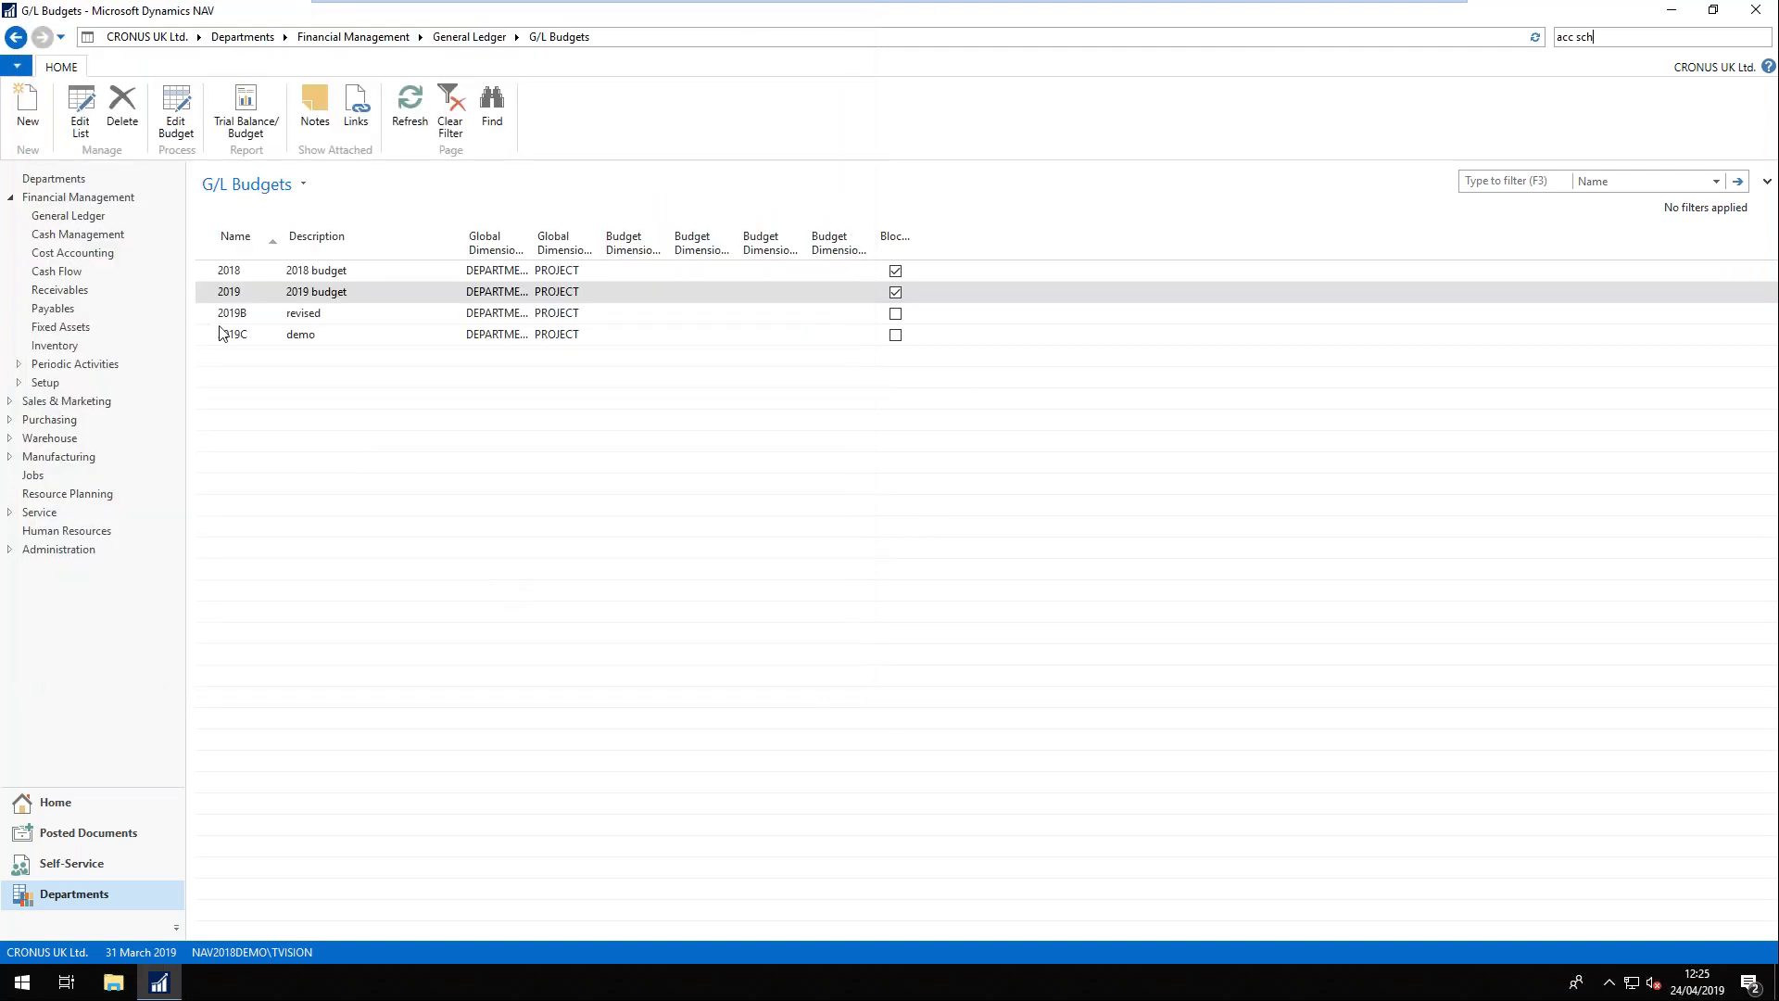
- Open budget 2019C and set up a budget copy from G/L Entry for dates 01/01/19..31/01/19
double_click(211, 339)
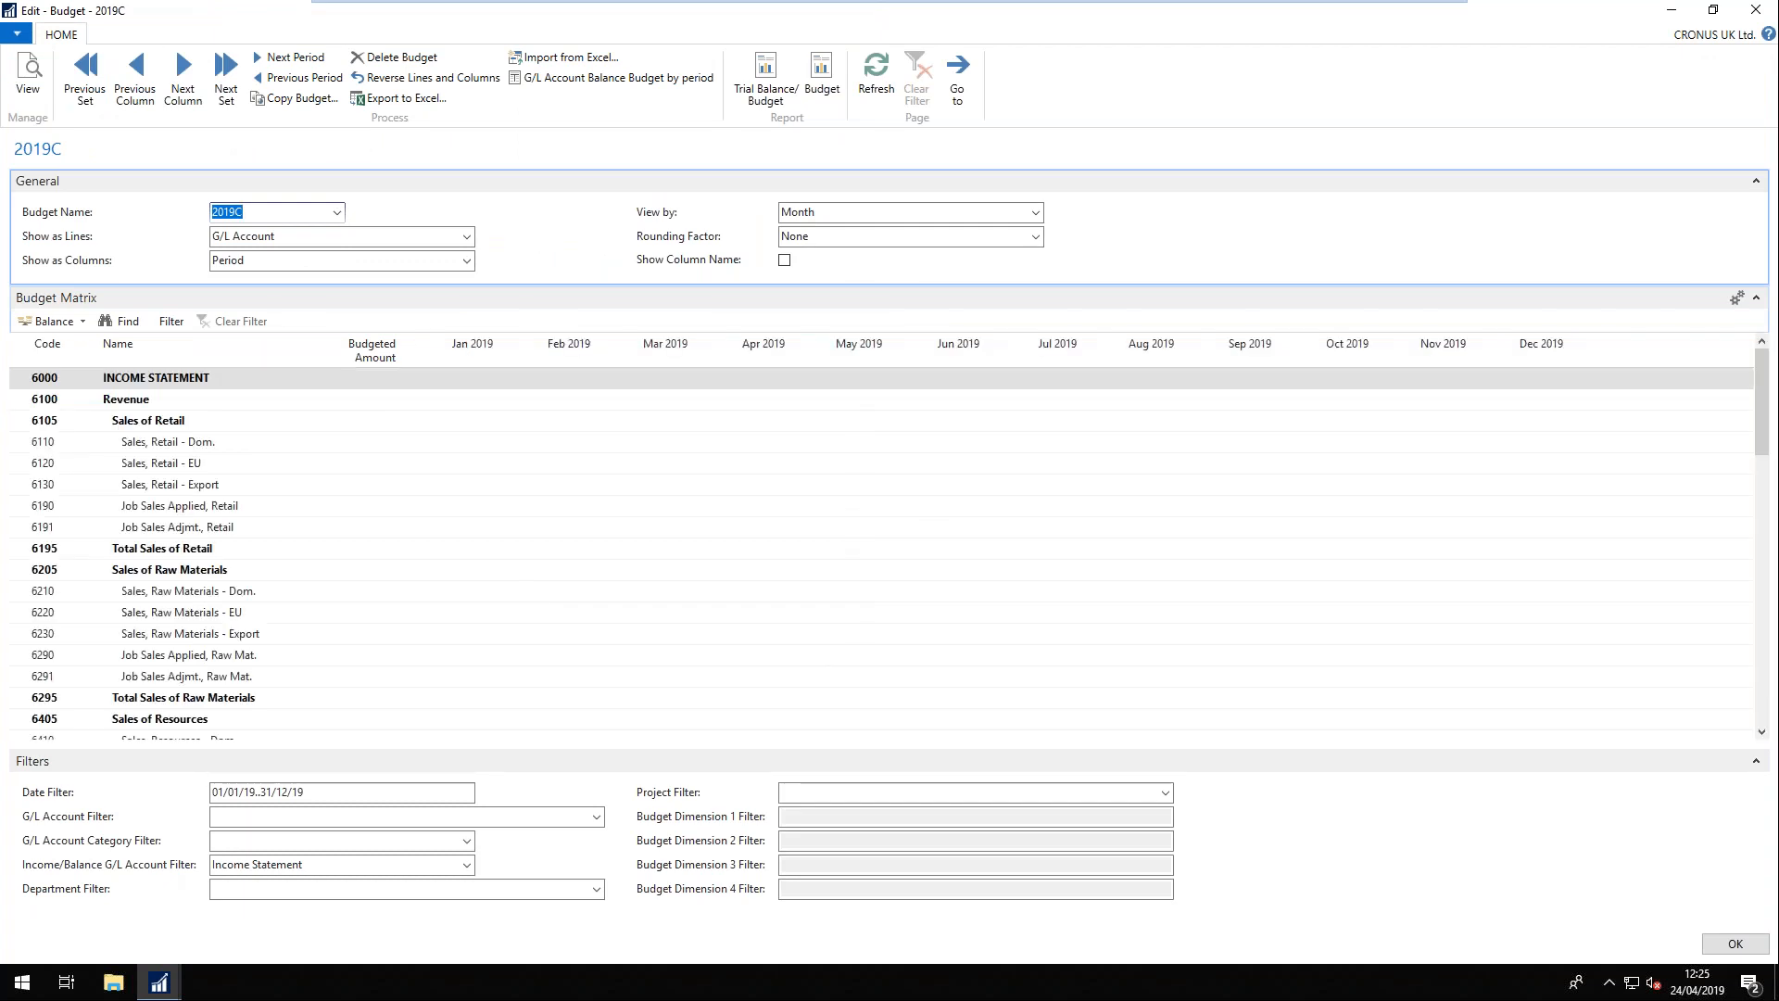
left_click(283, 100)
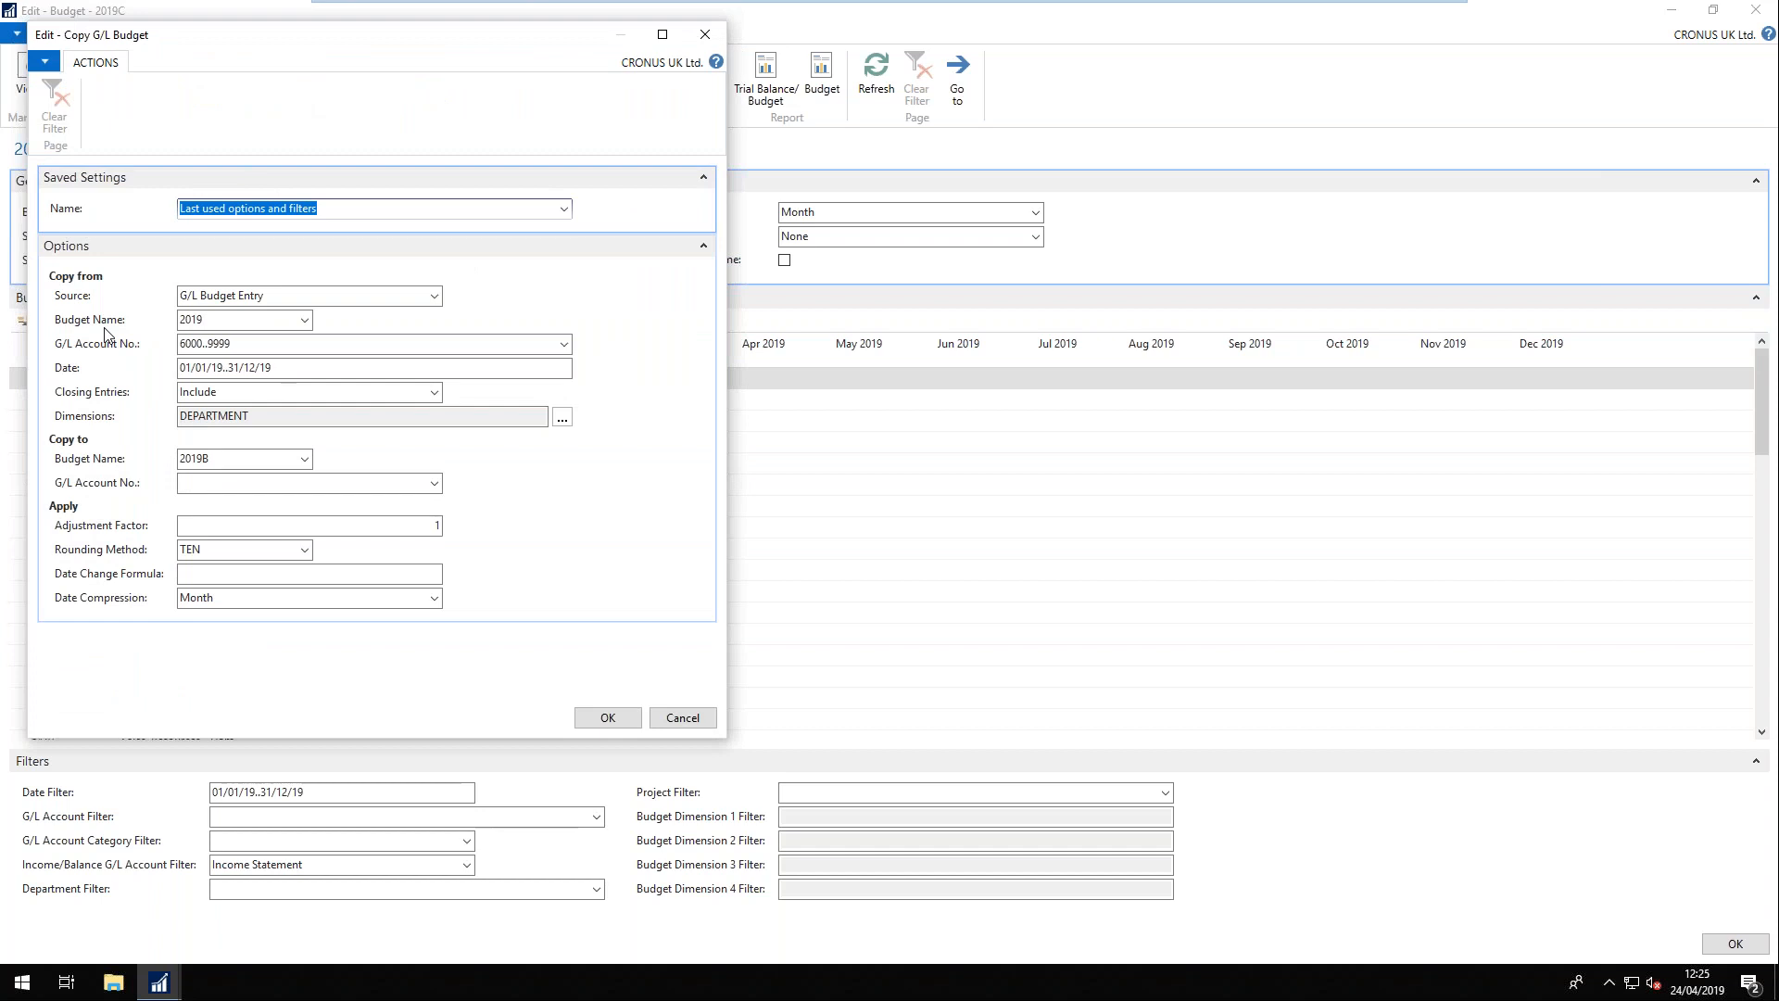
left_click(435, 296)
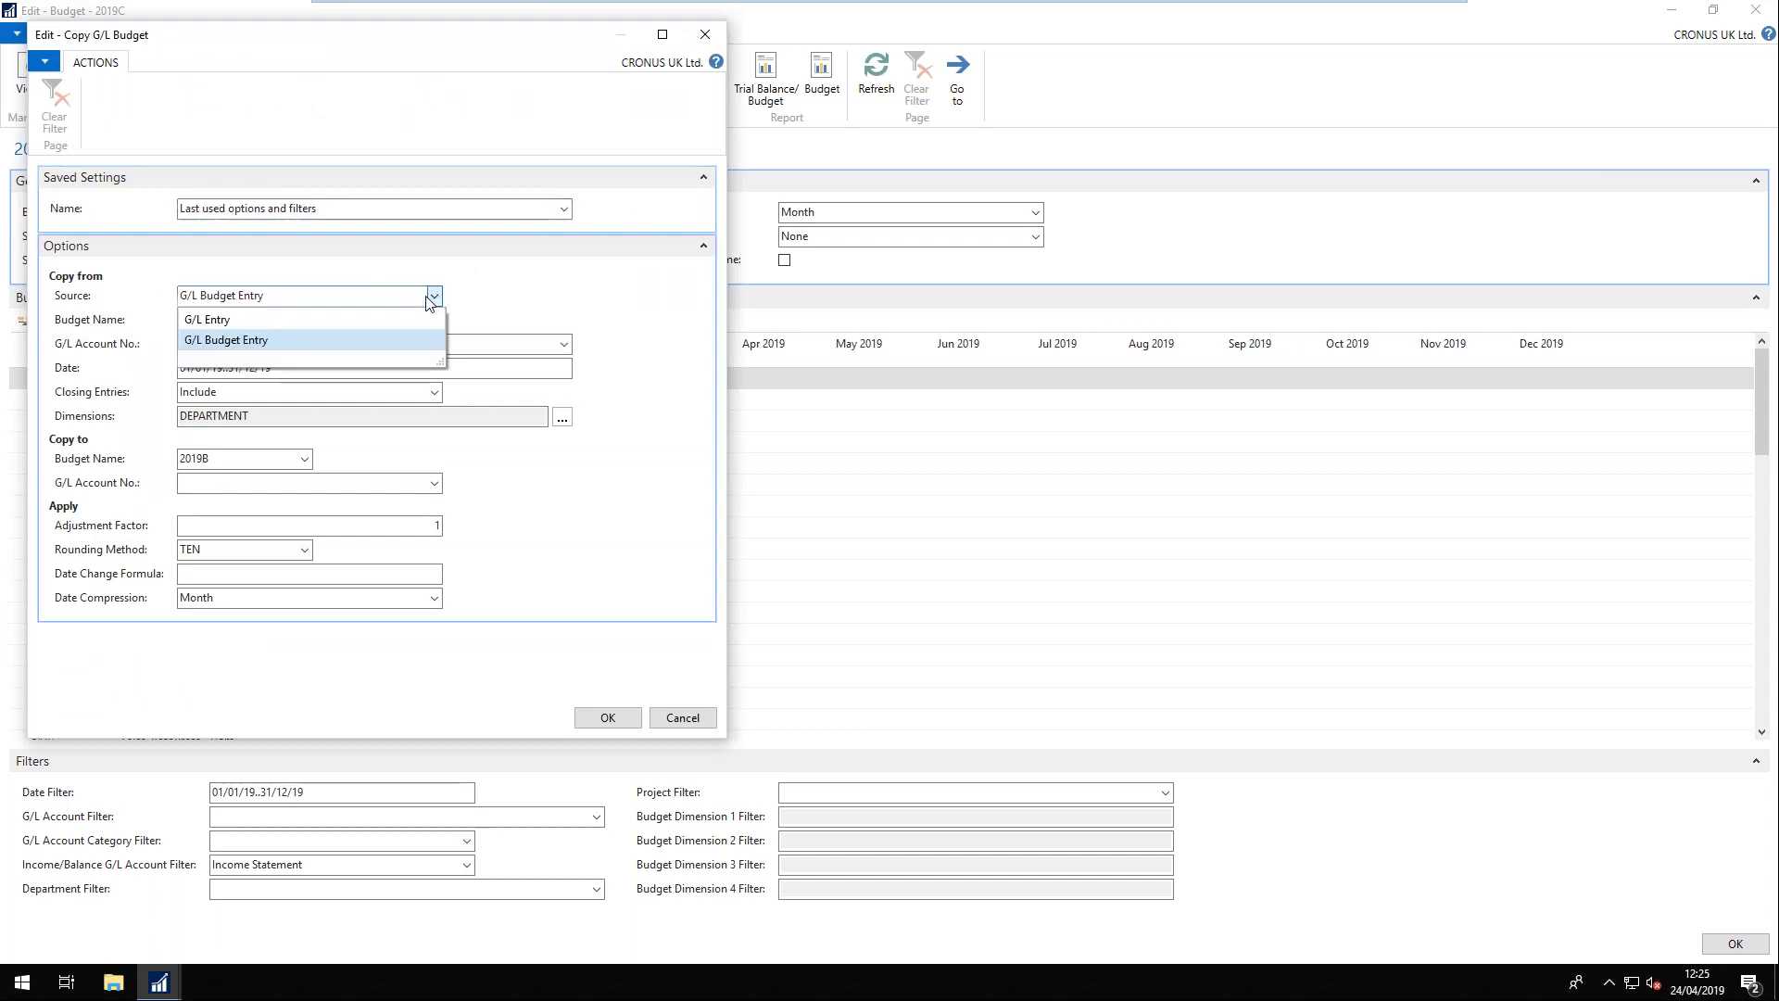
left_click(232, 319)
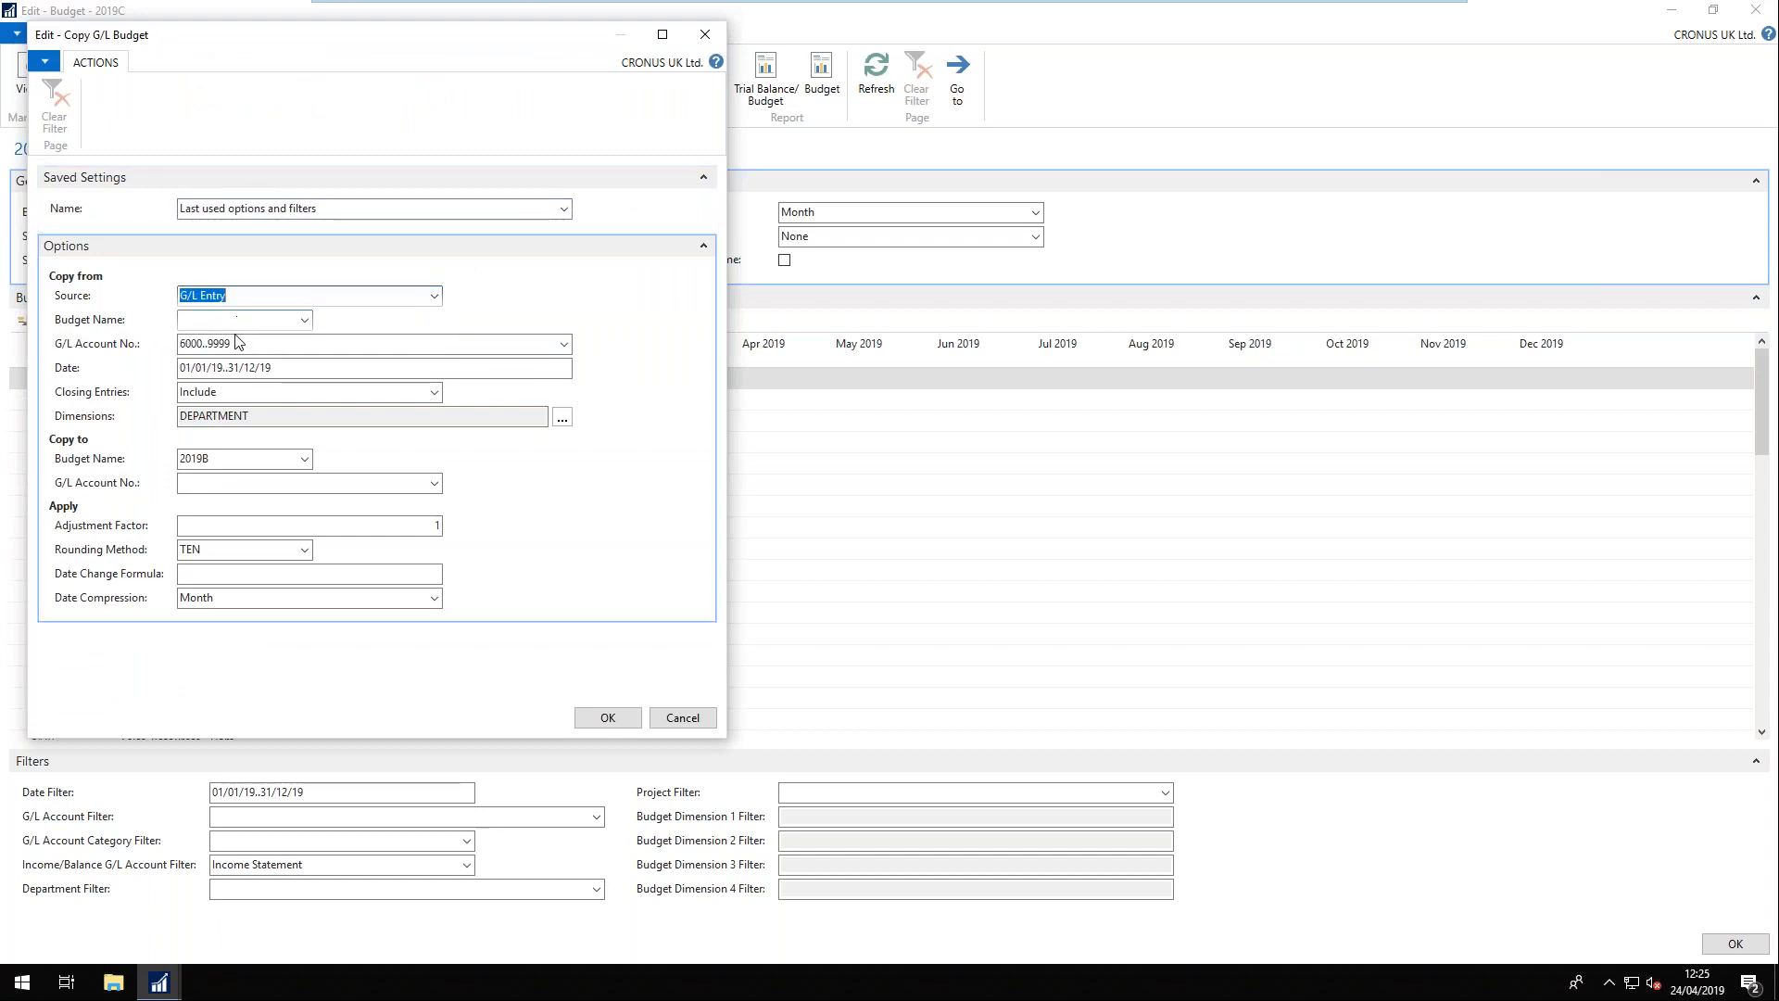
left_click(296, 367)
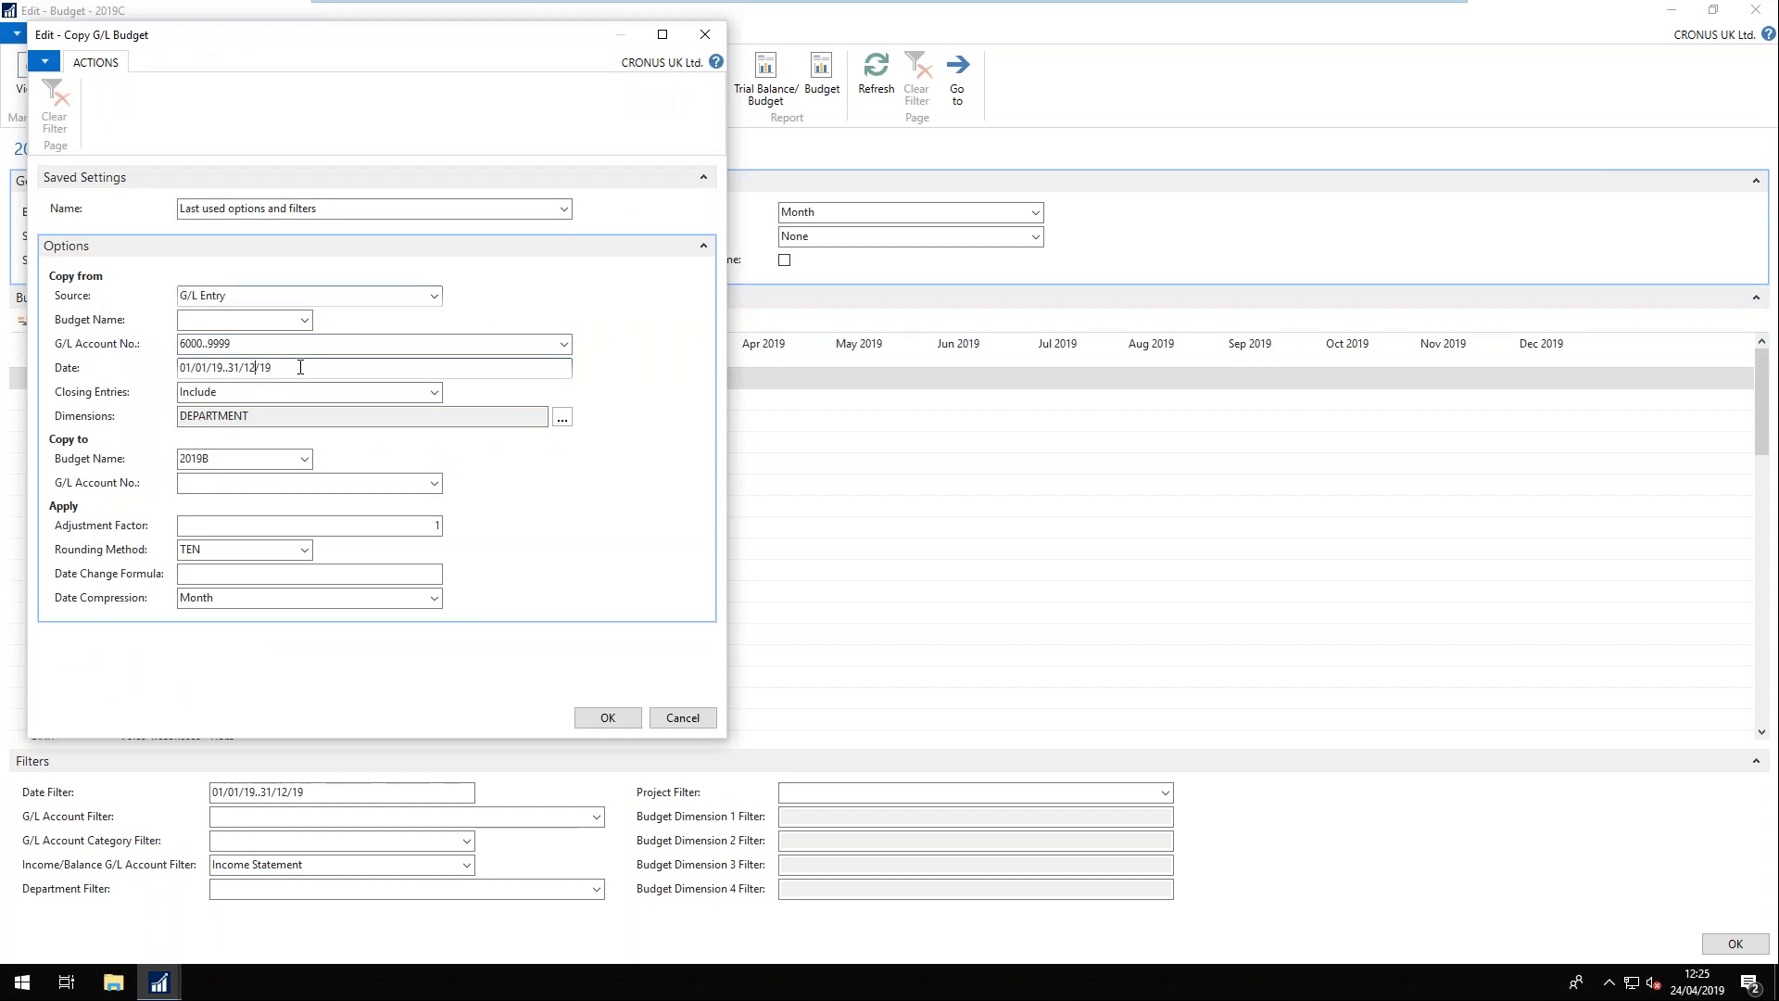
key("Left")
key("Left")
key("Left")
key("BackSpace")
key("BackSpace")
type("01")
- Copy the January entries into target budget 2019C with the rounding method left blank, confirming the copy and checking the matrix
left_click(302, 459)
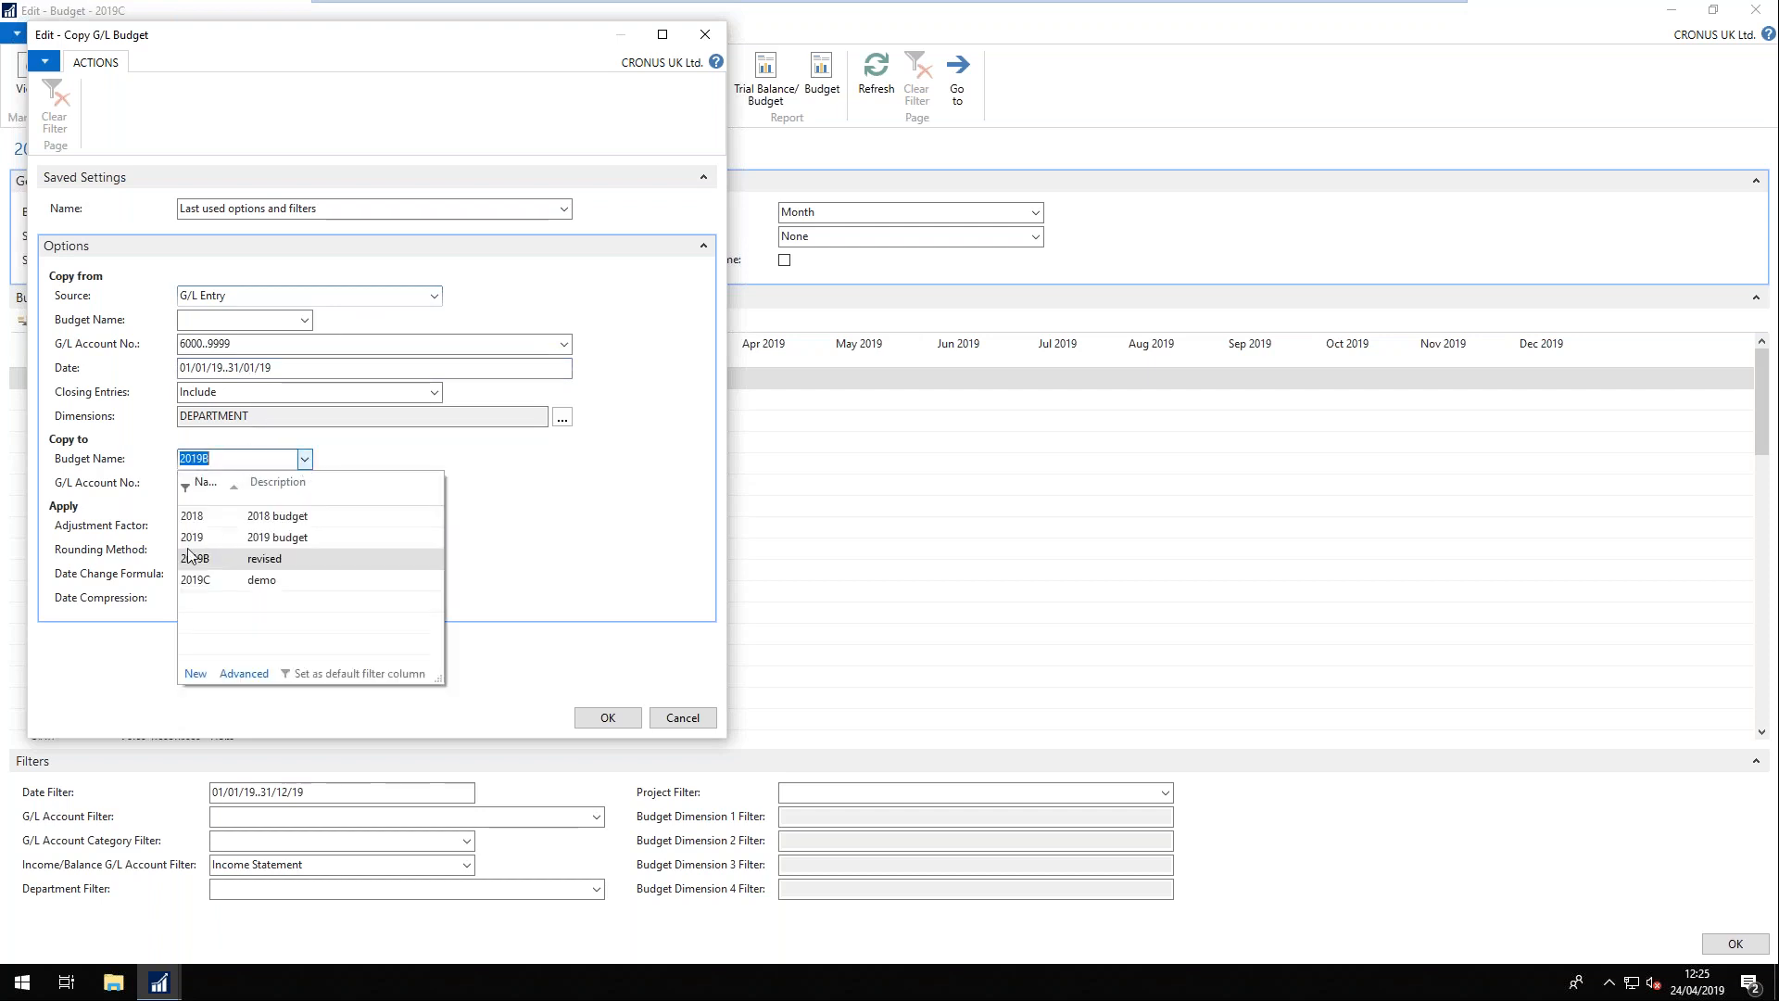
left_click(205, 584)
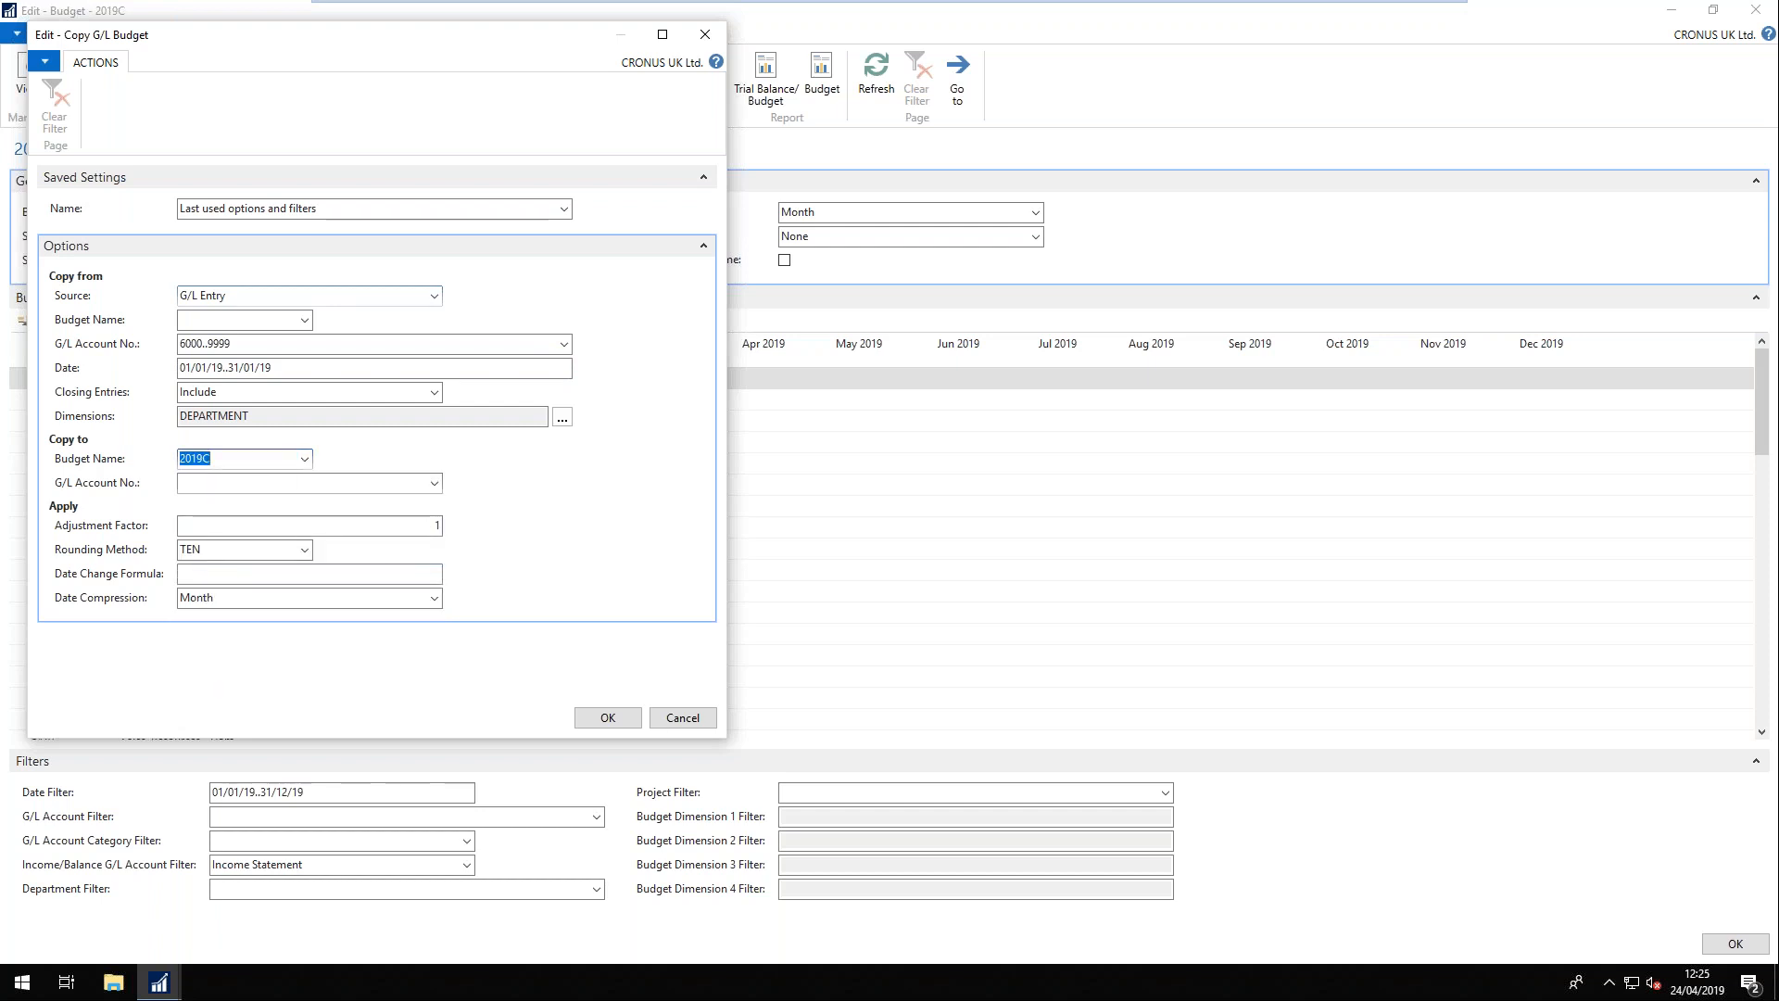
left_click(233, 551)
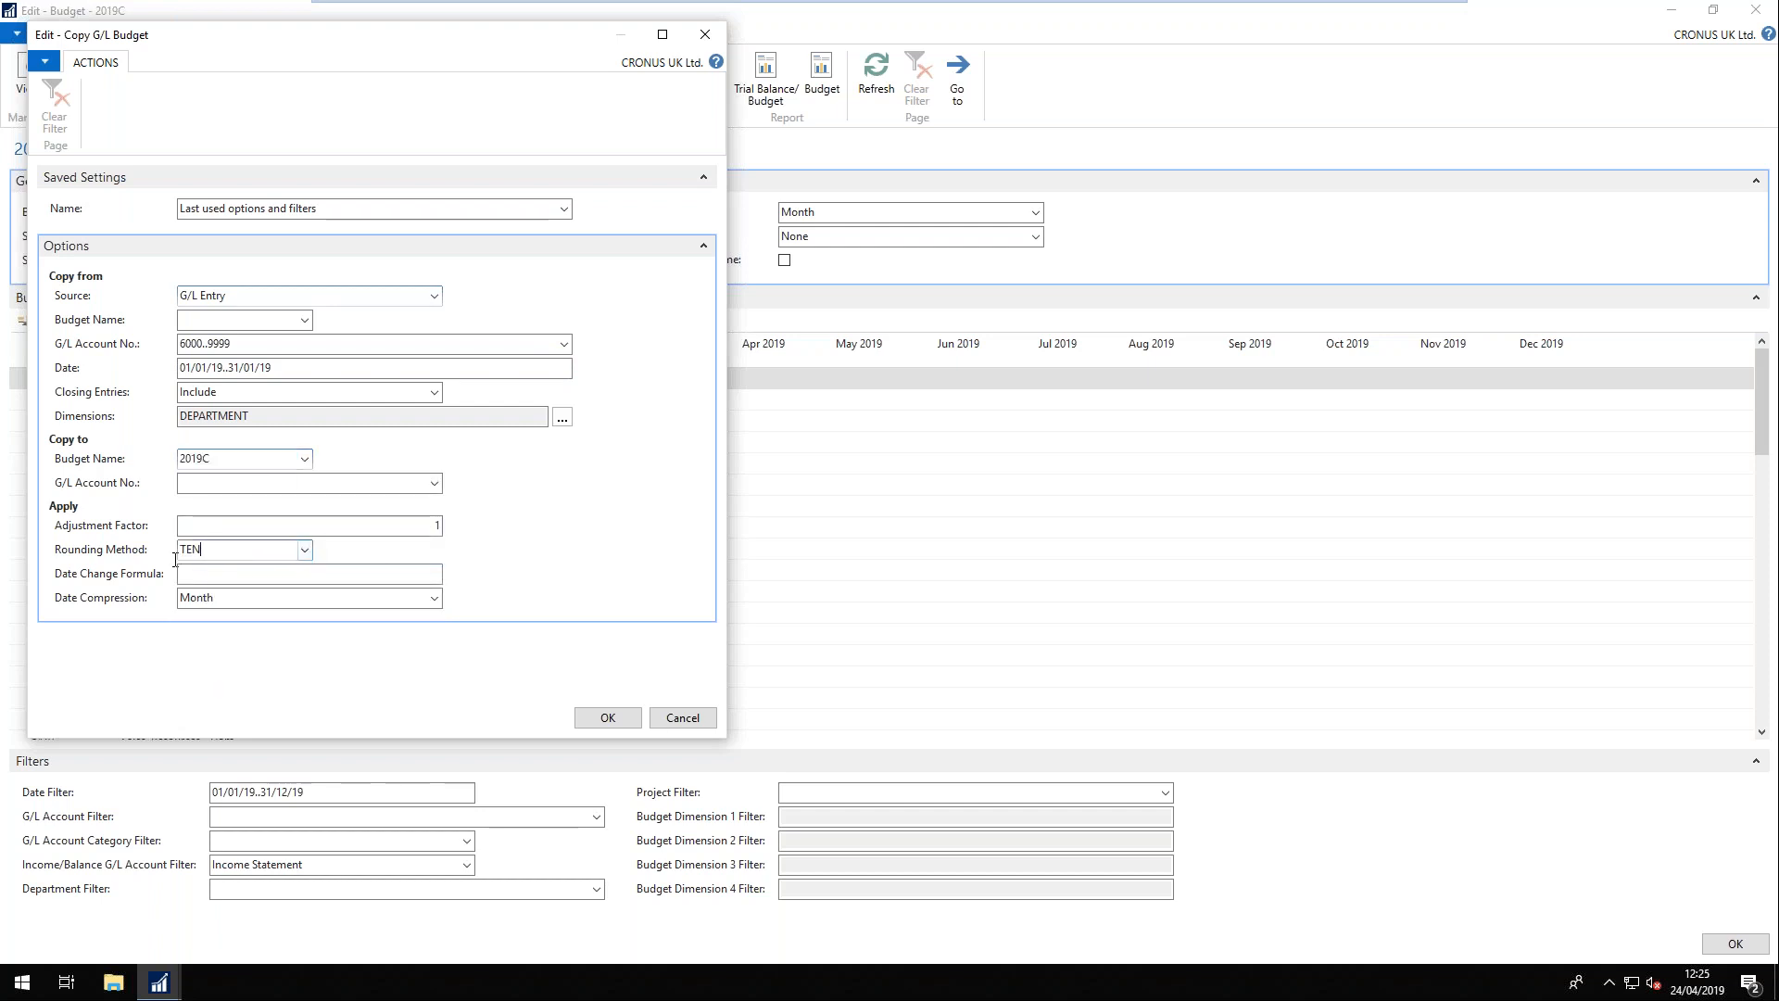
key("Delete")
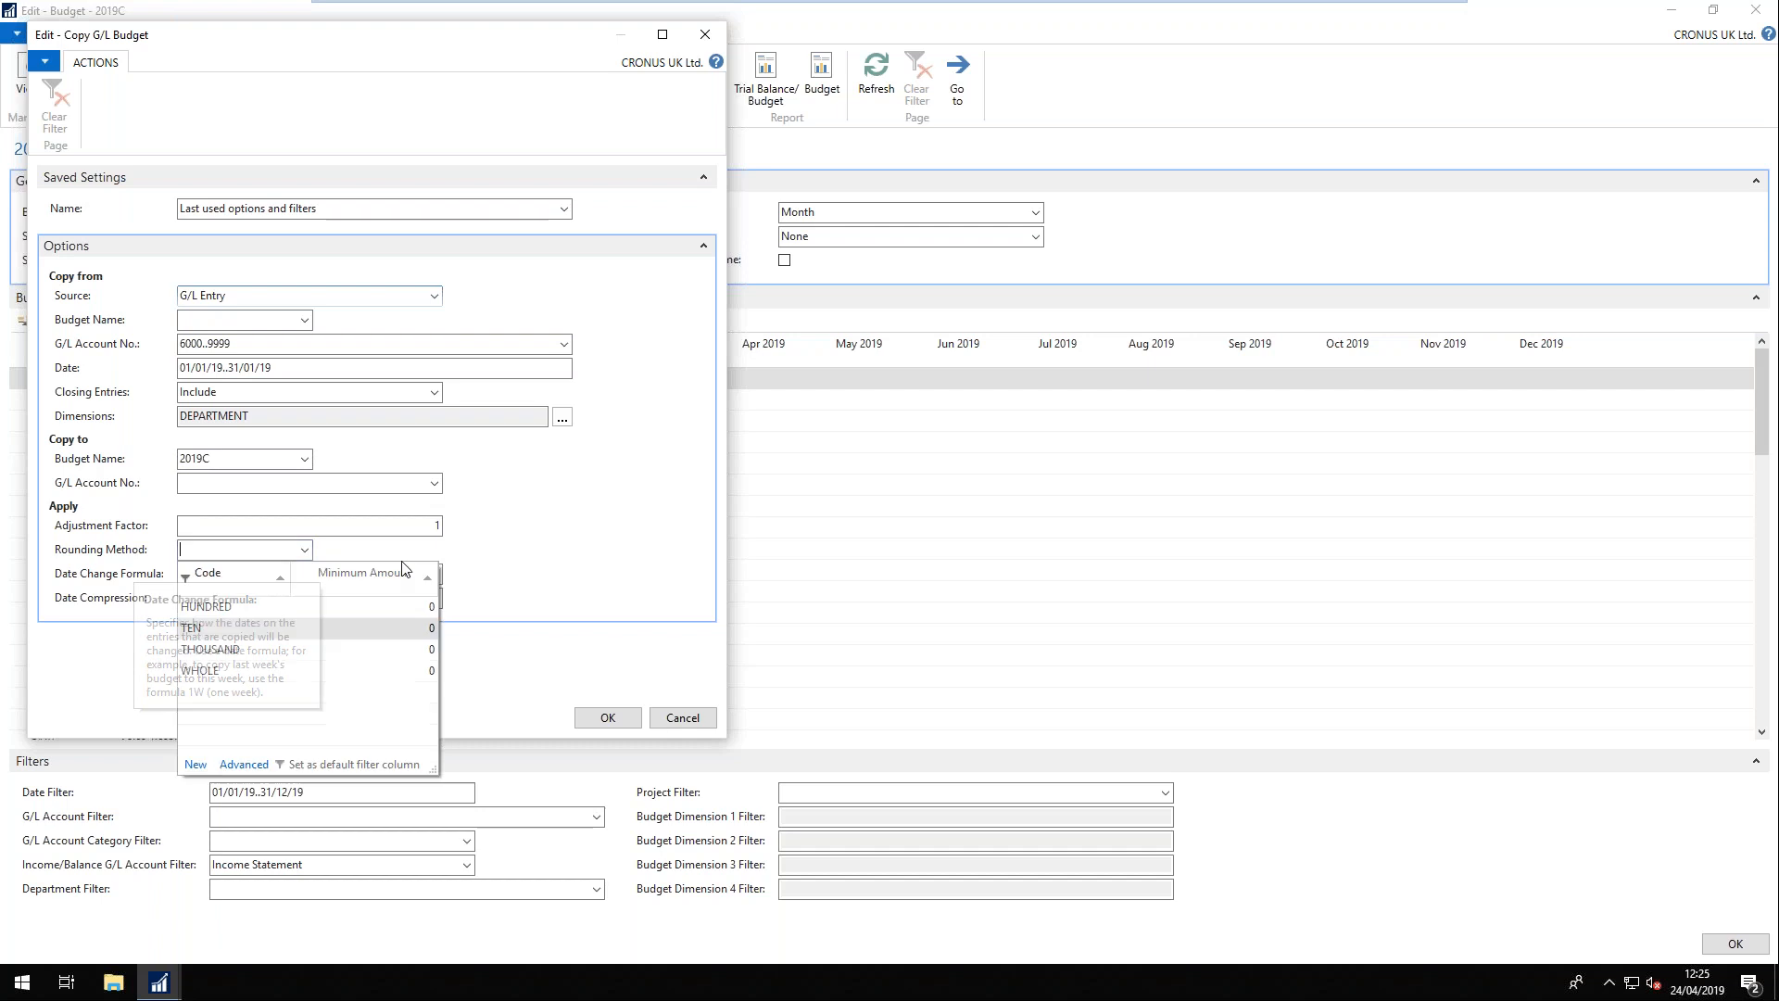
left_click(516, 561)
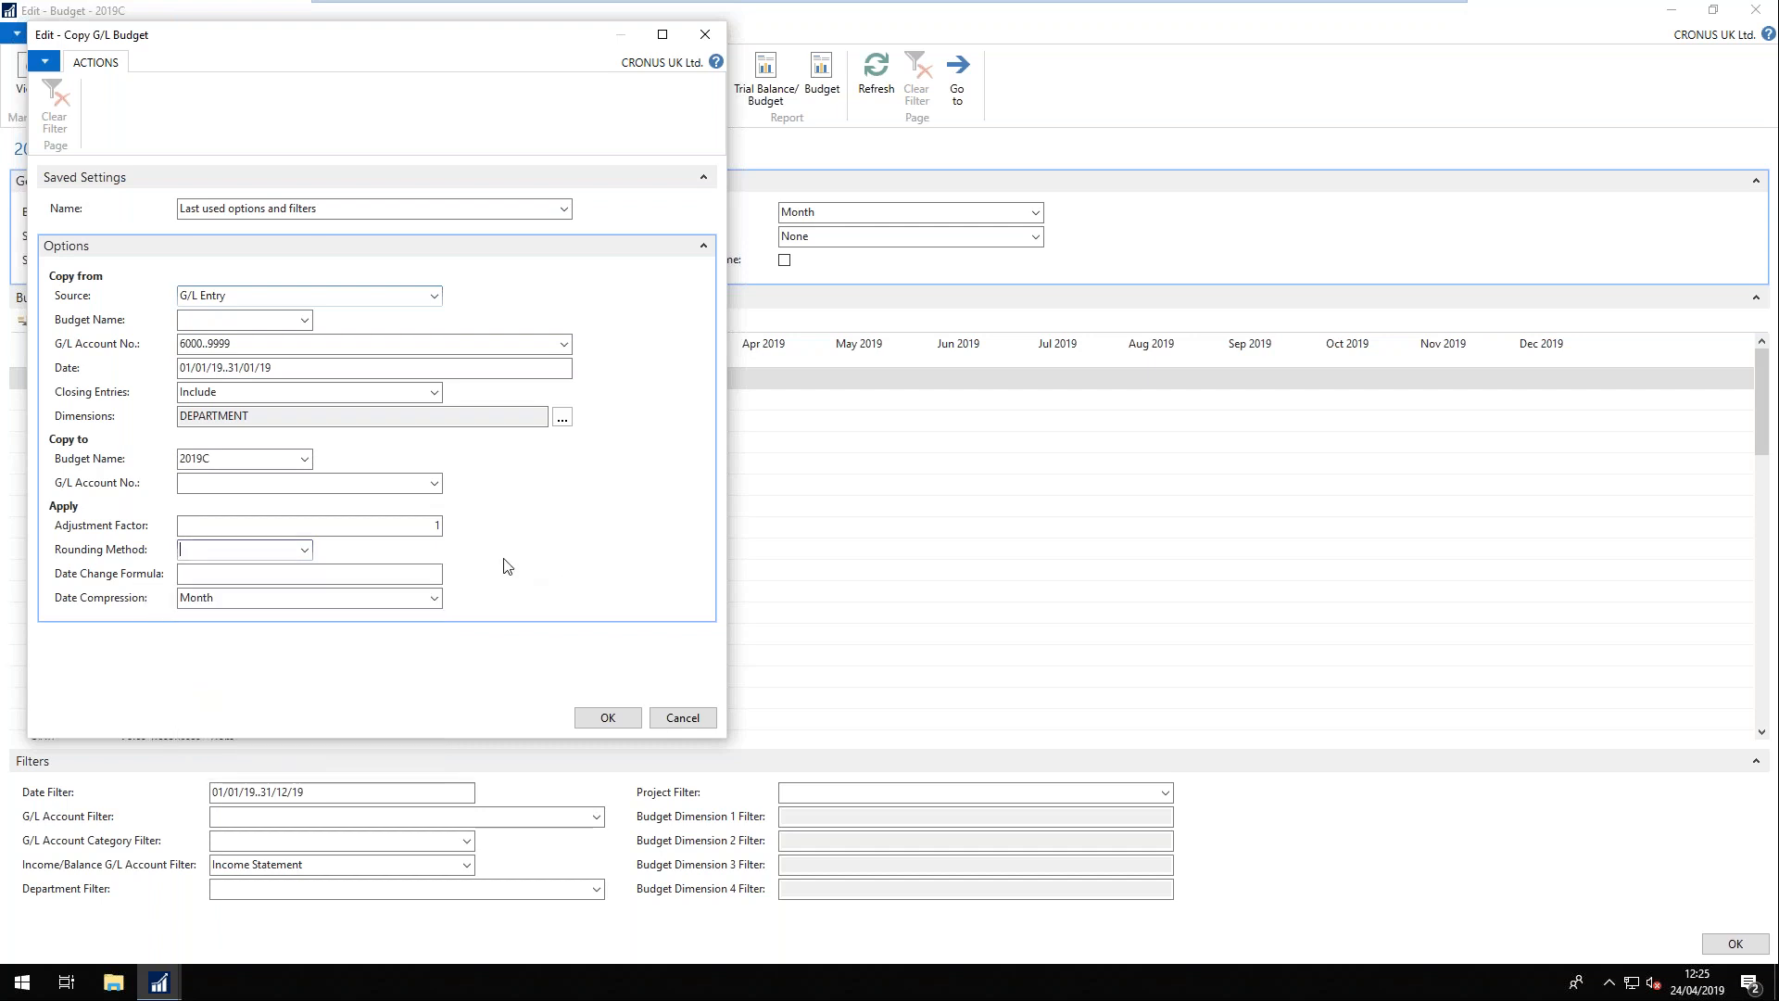
left_click(609, 718)
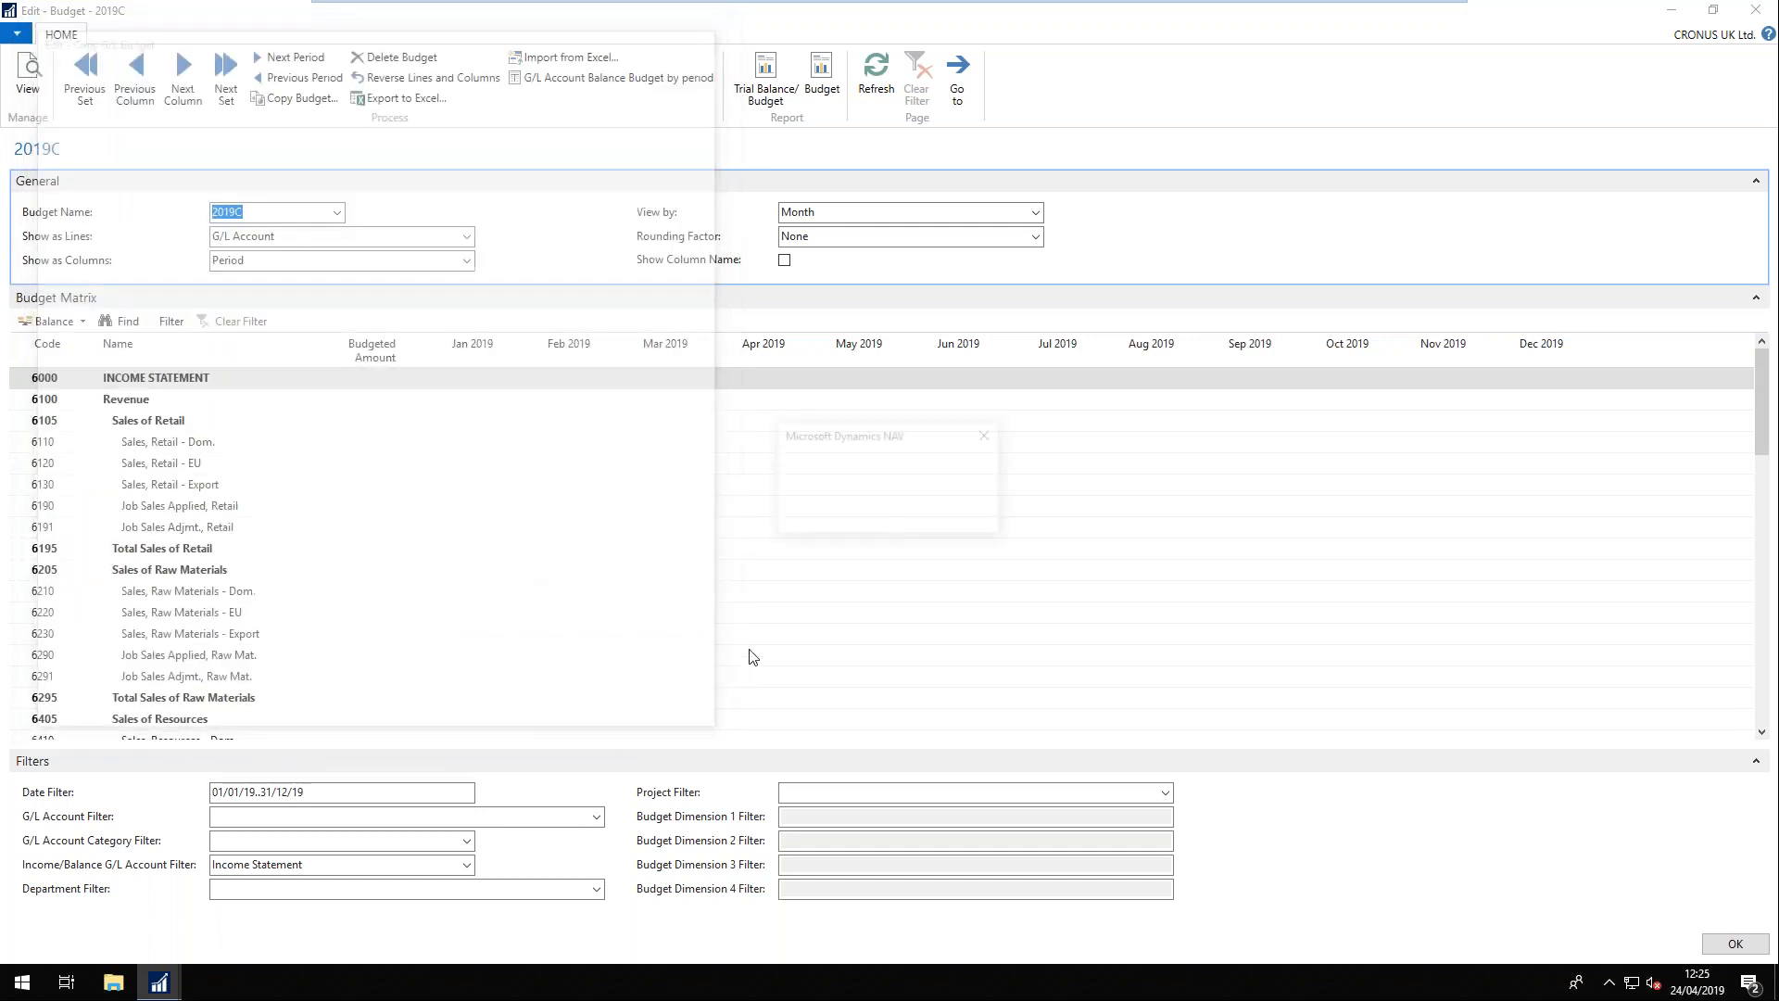
left_click(880, 517)
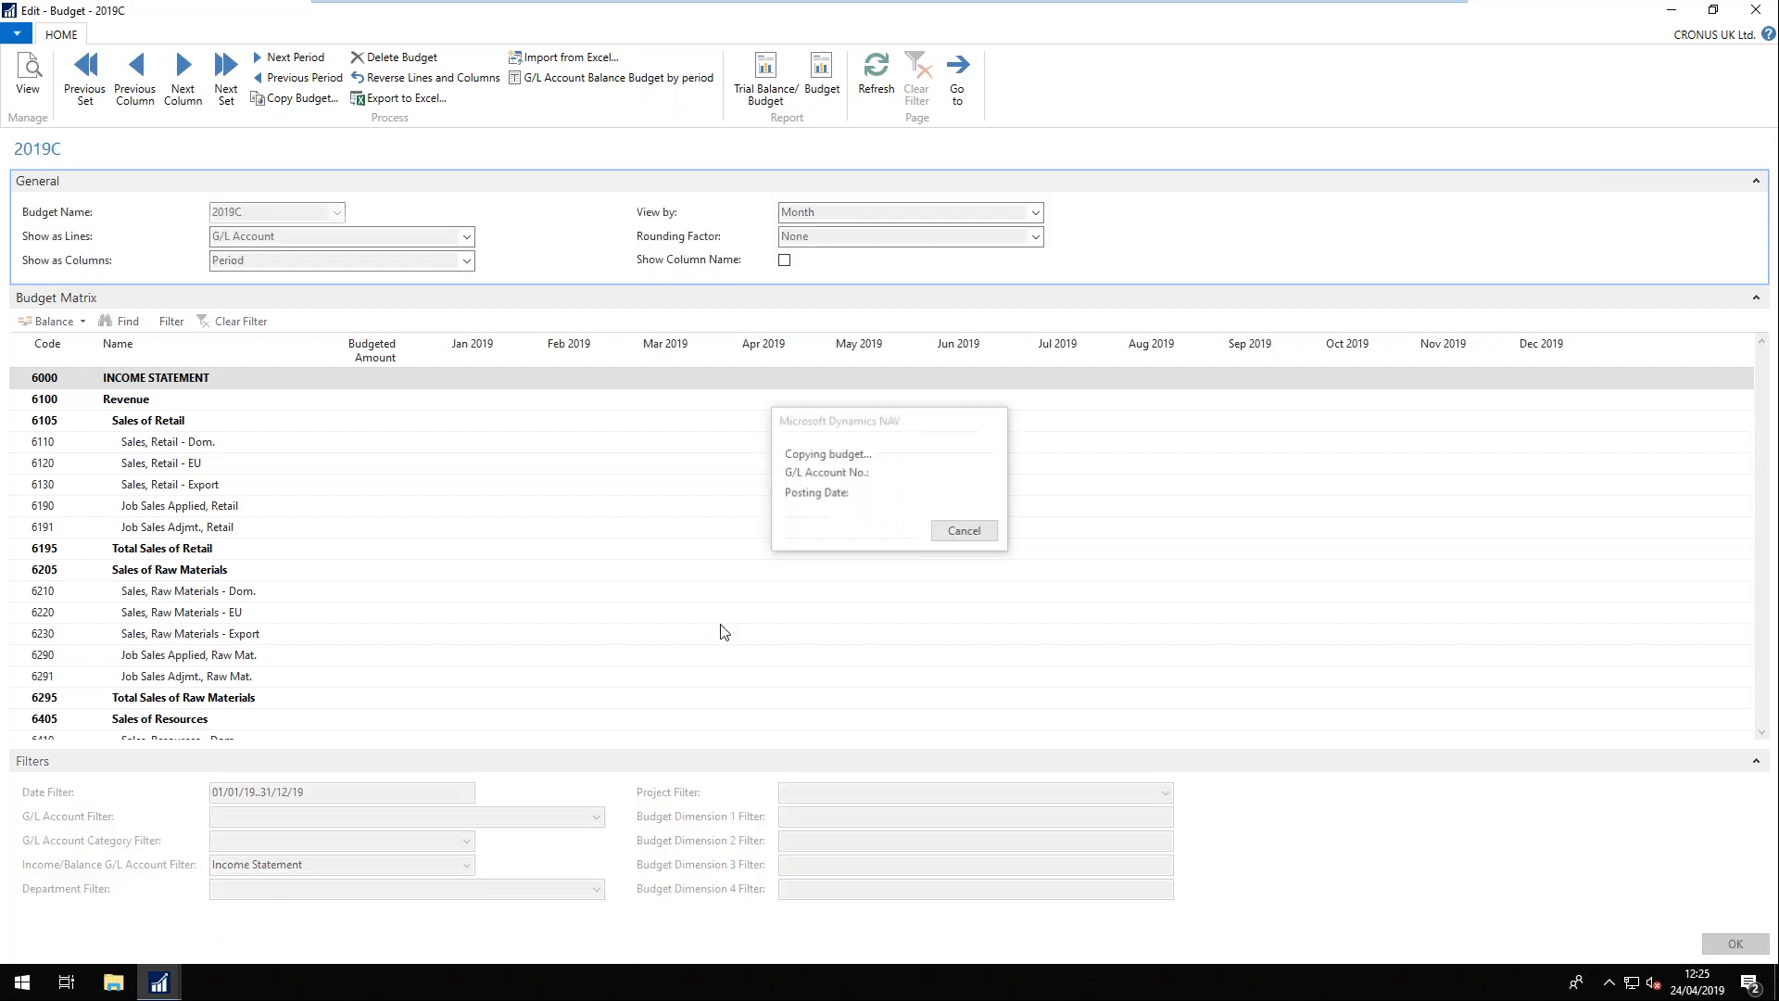
left_click(983, 517)
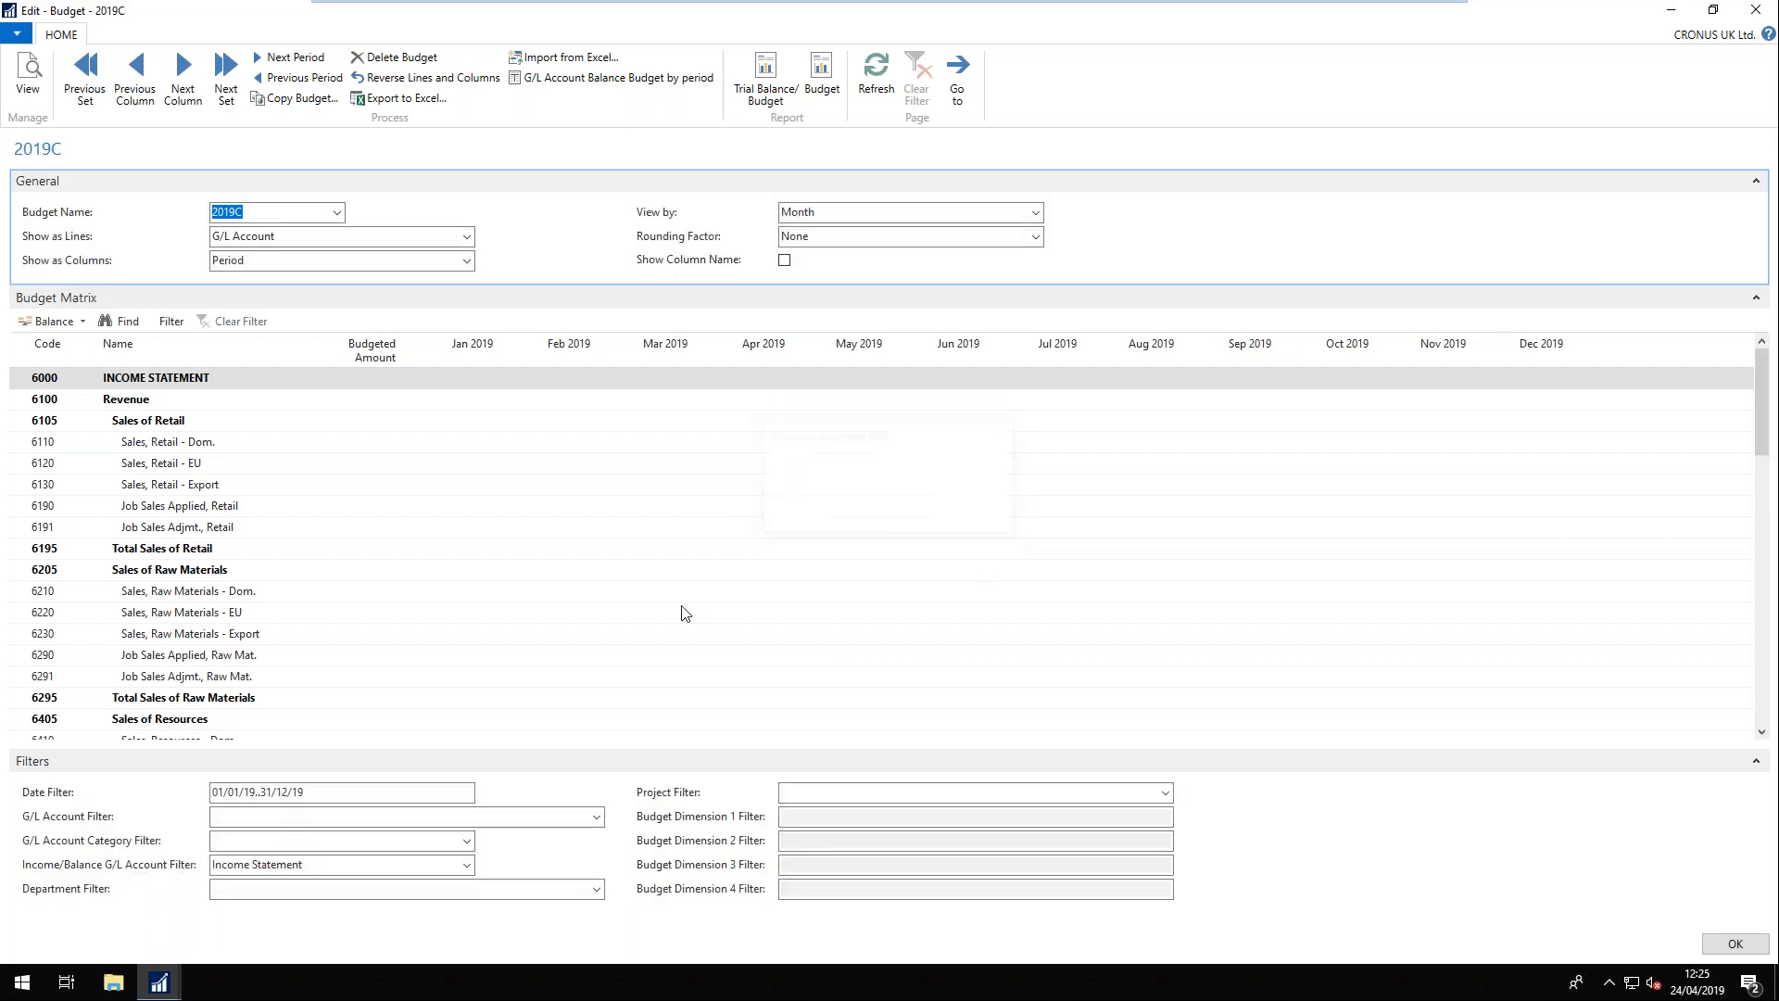
scroll(533, 598, "down", 5)
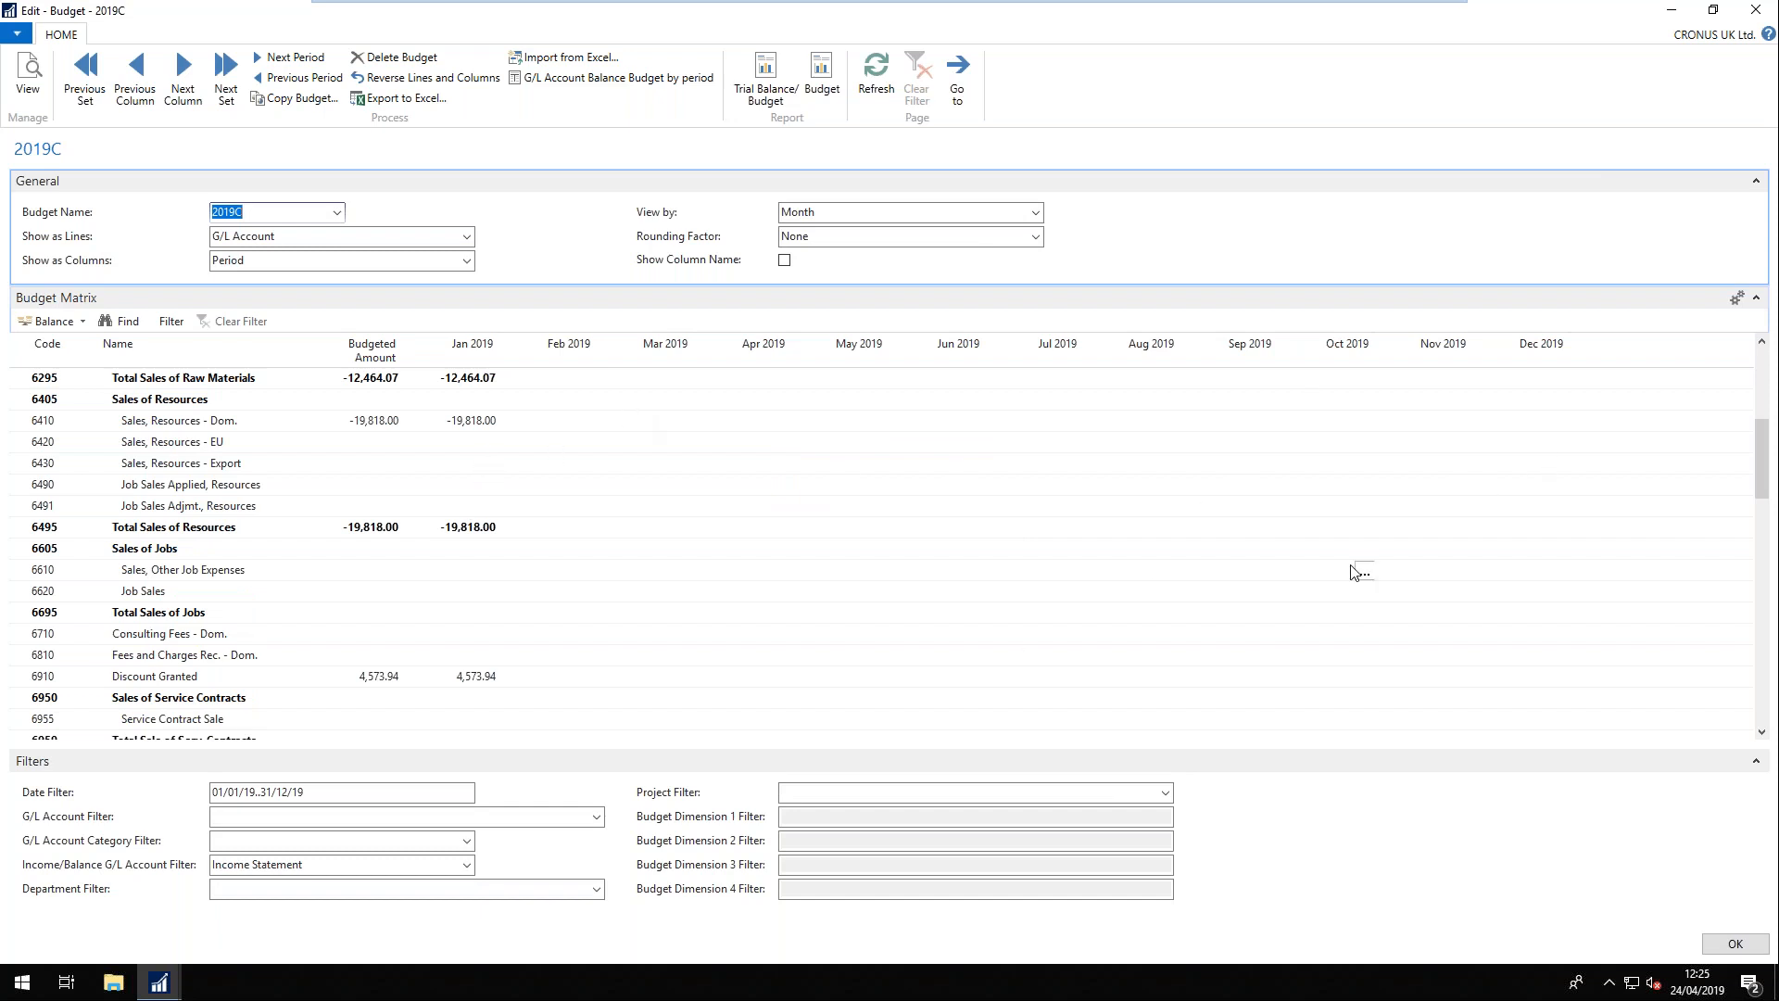
- Set up another budget copy into 2019C, using G/L Budget Entry as the source and 2019B as the source budget
left_click(297, 99)
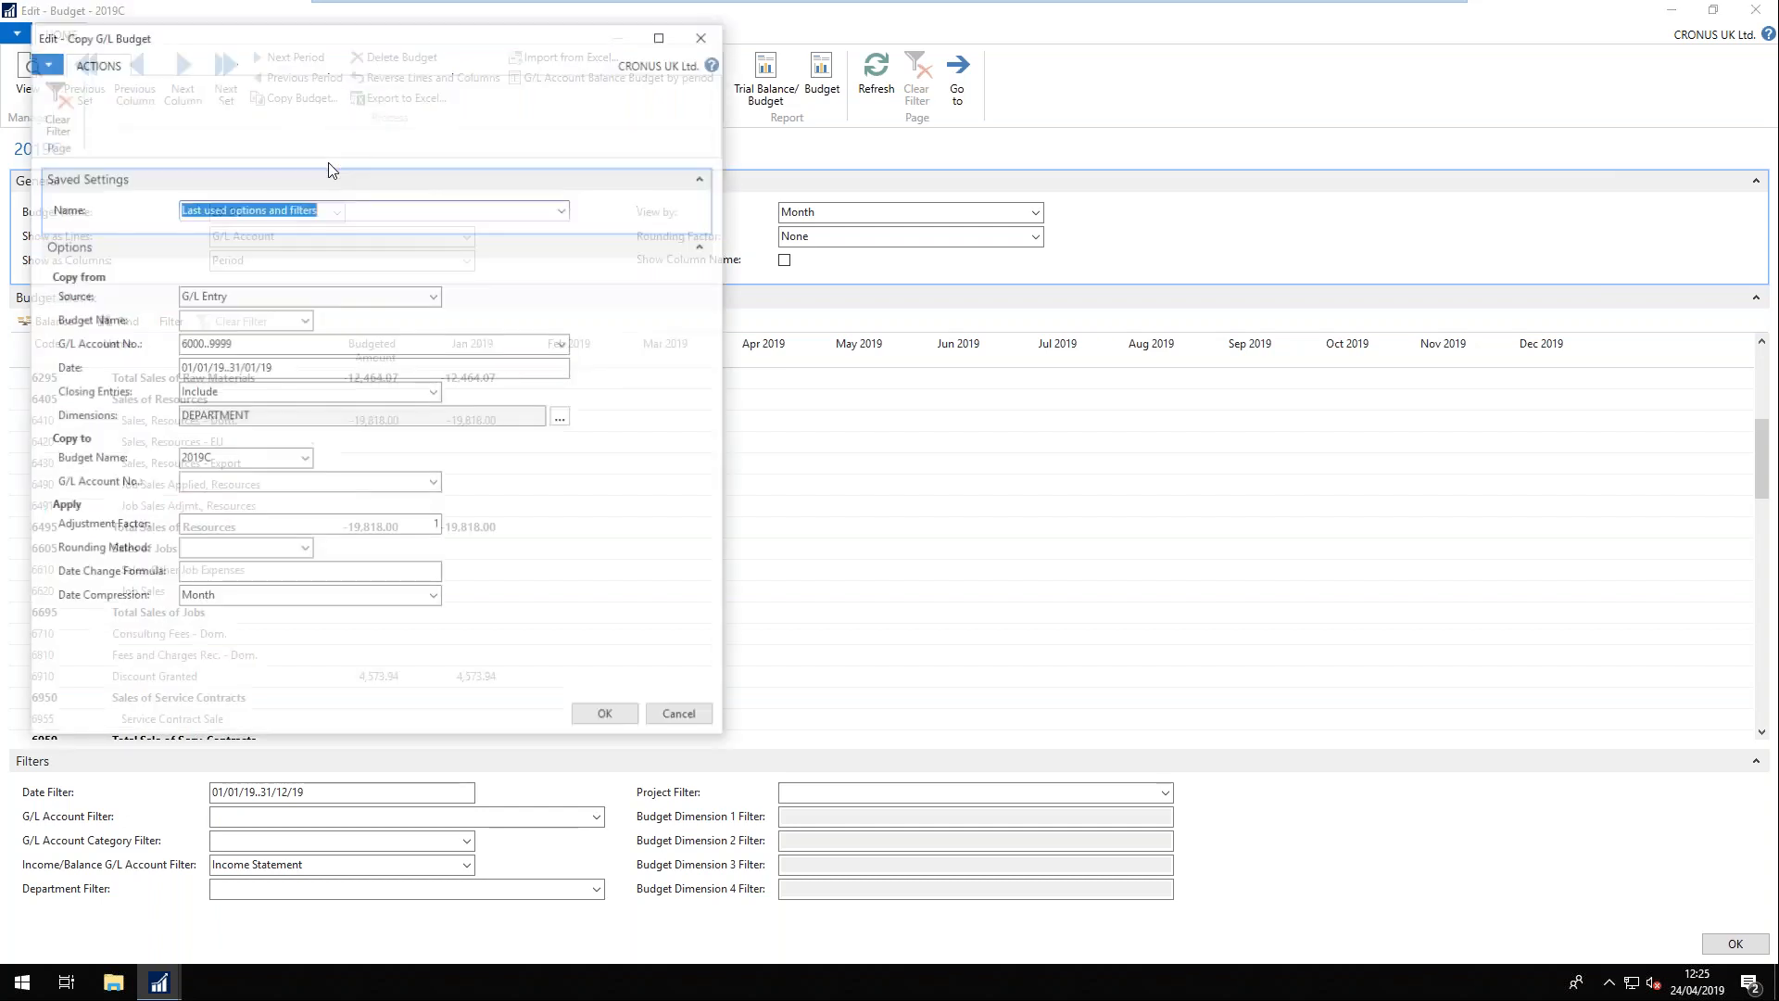
left_click(434, 296)
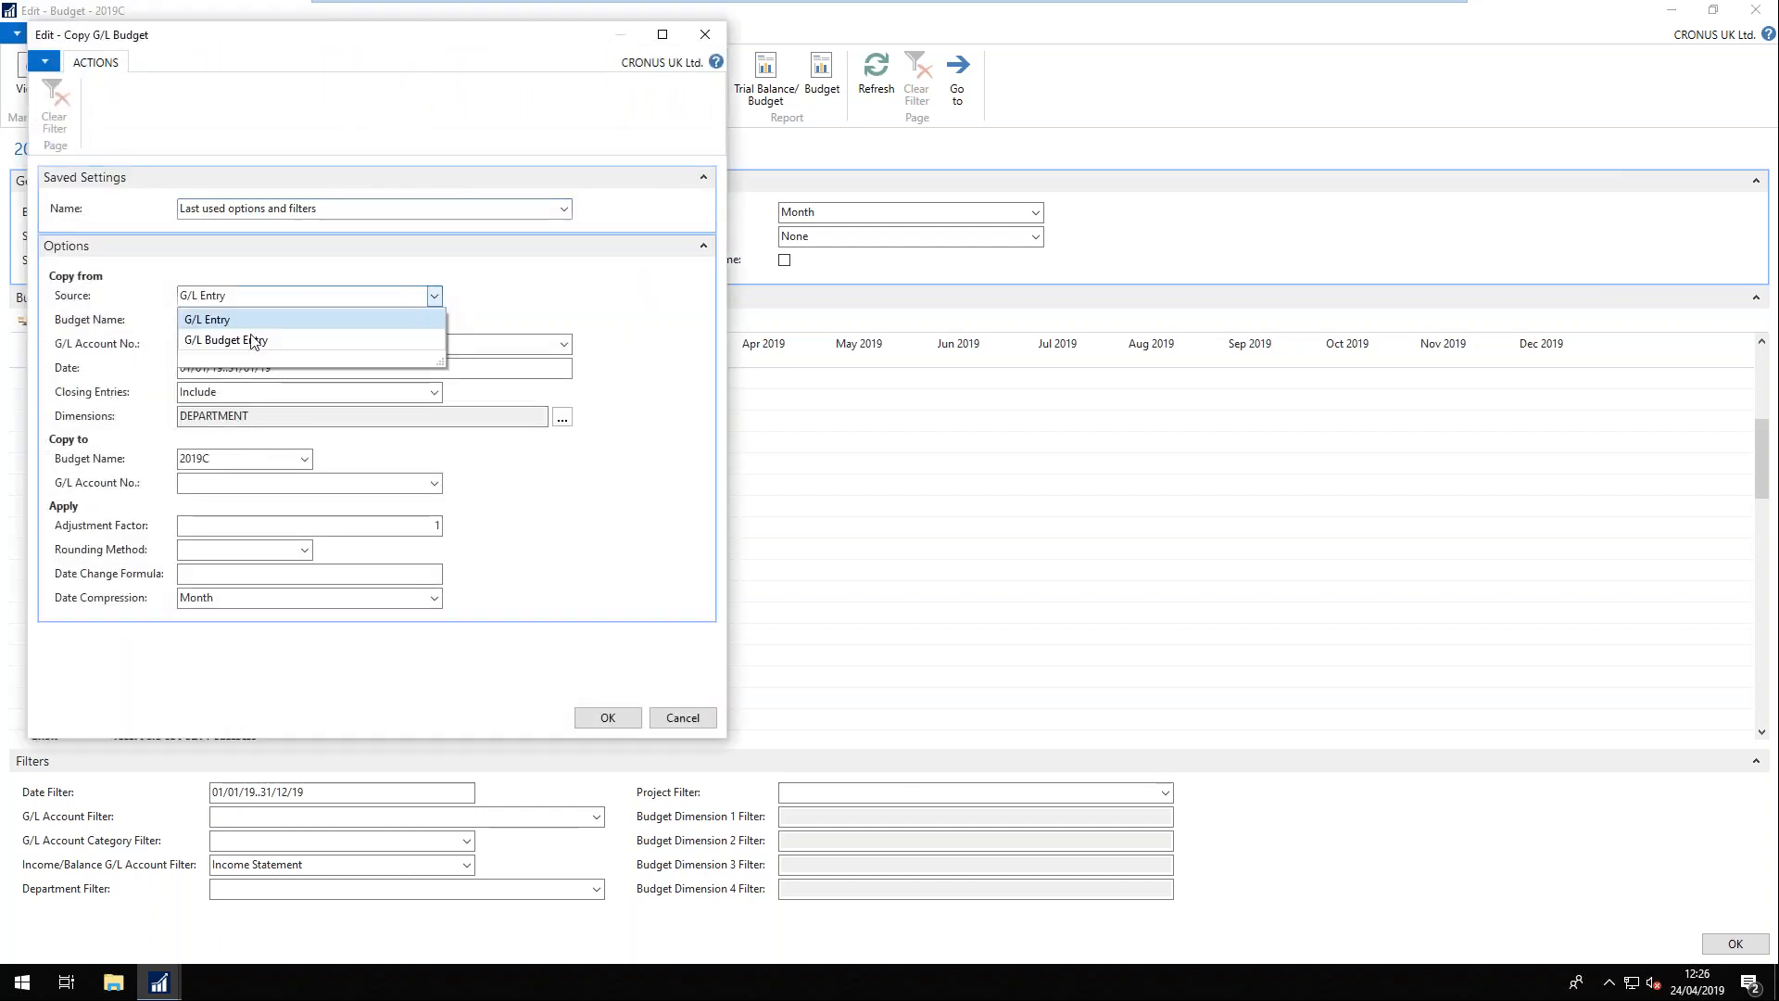
left_click(250, 341)
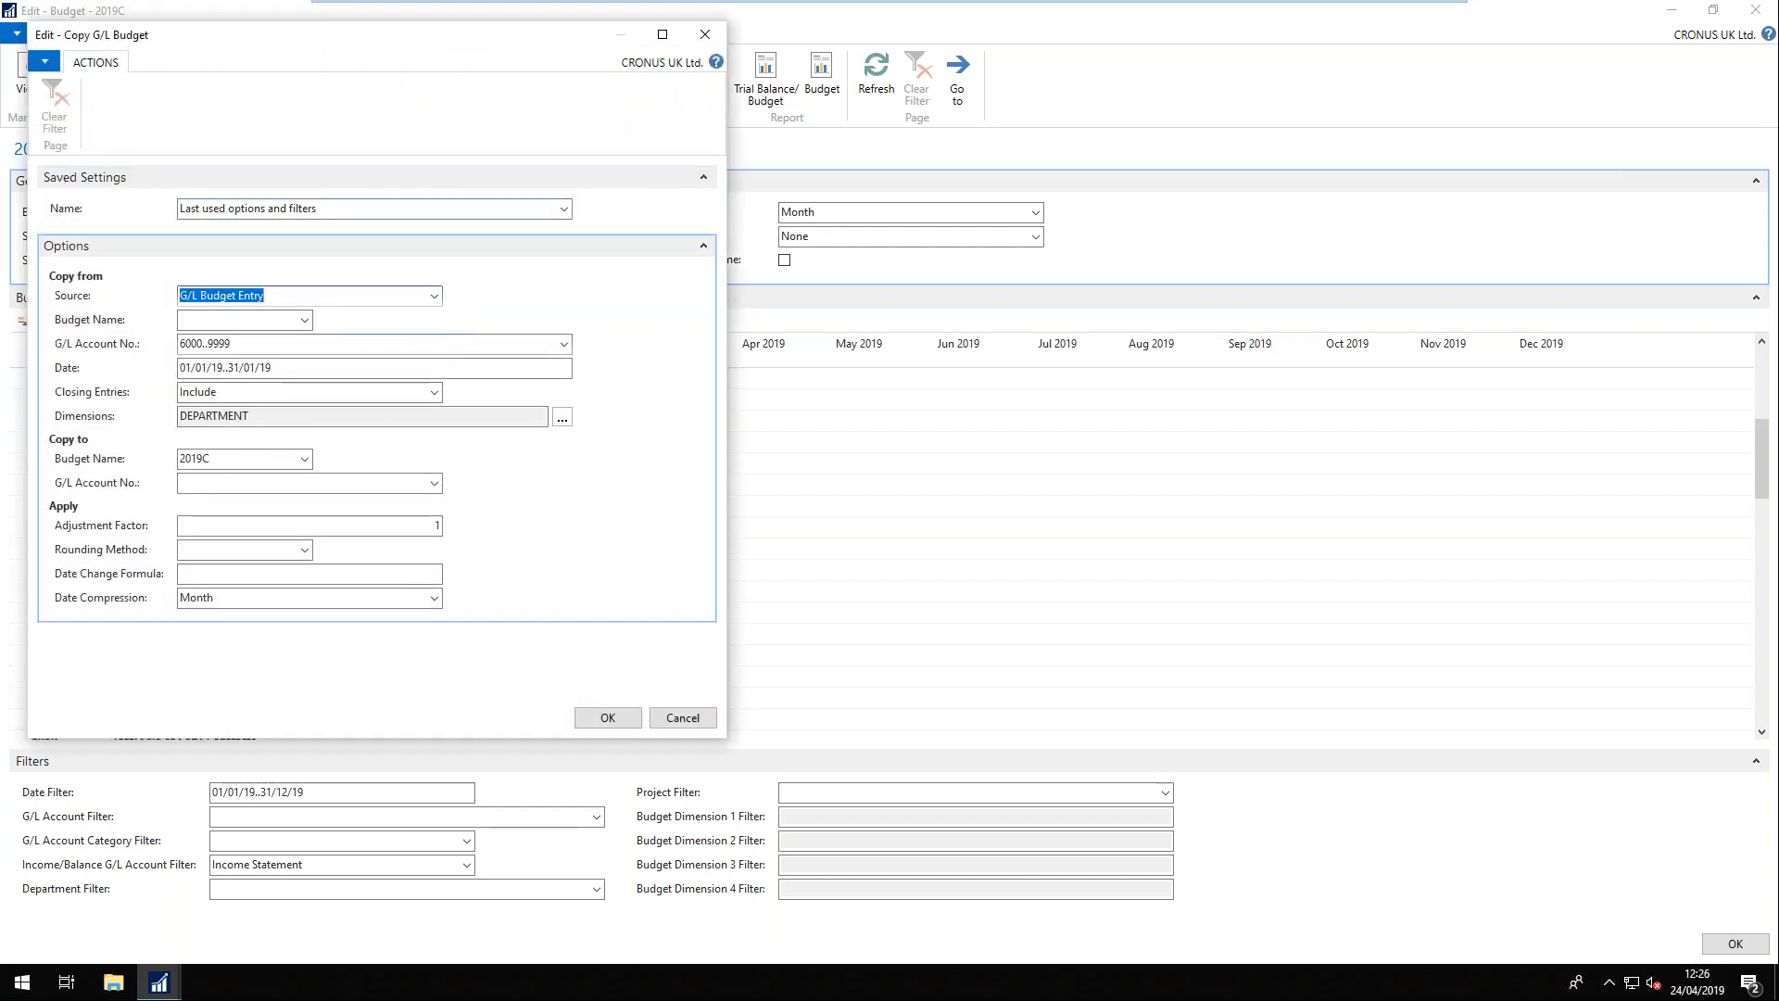
left_click(304, 320)
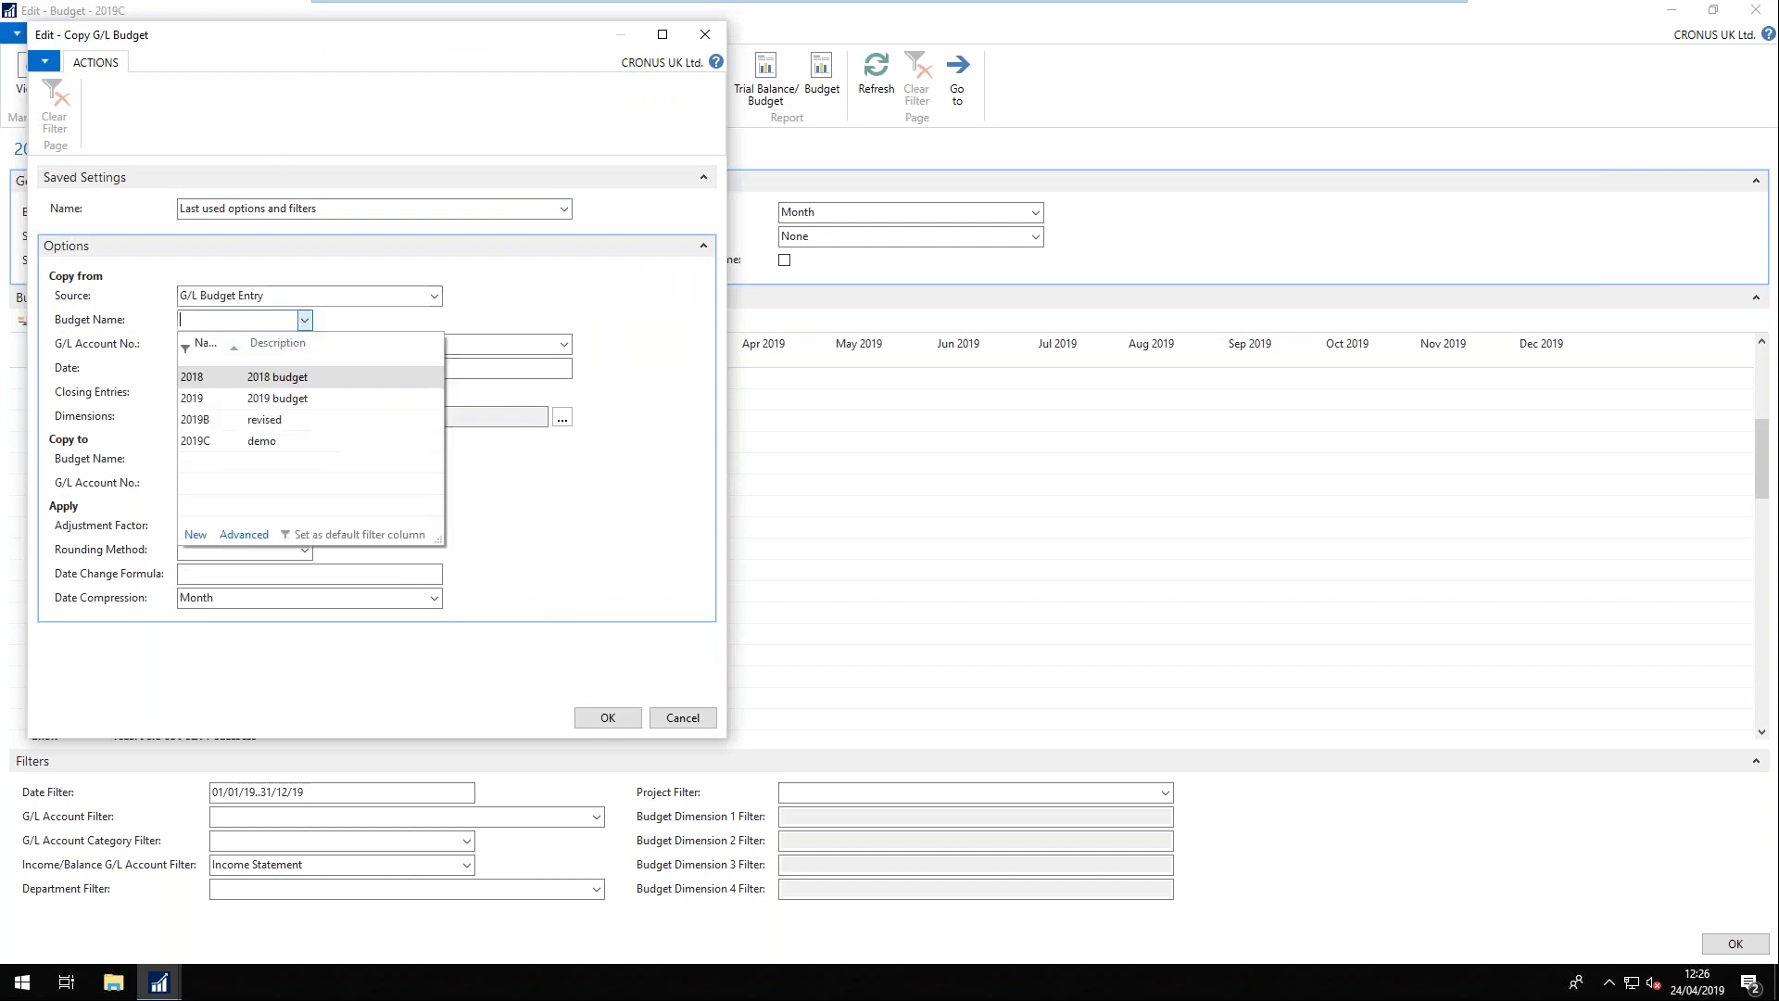
left_click(194, 421)
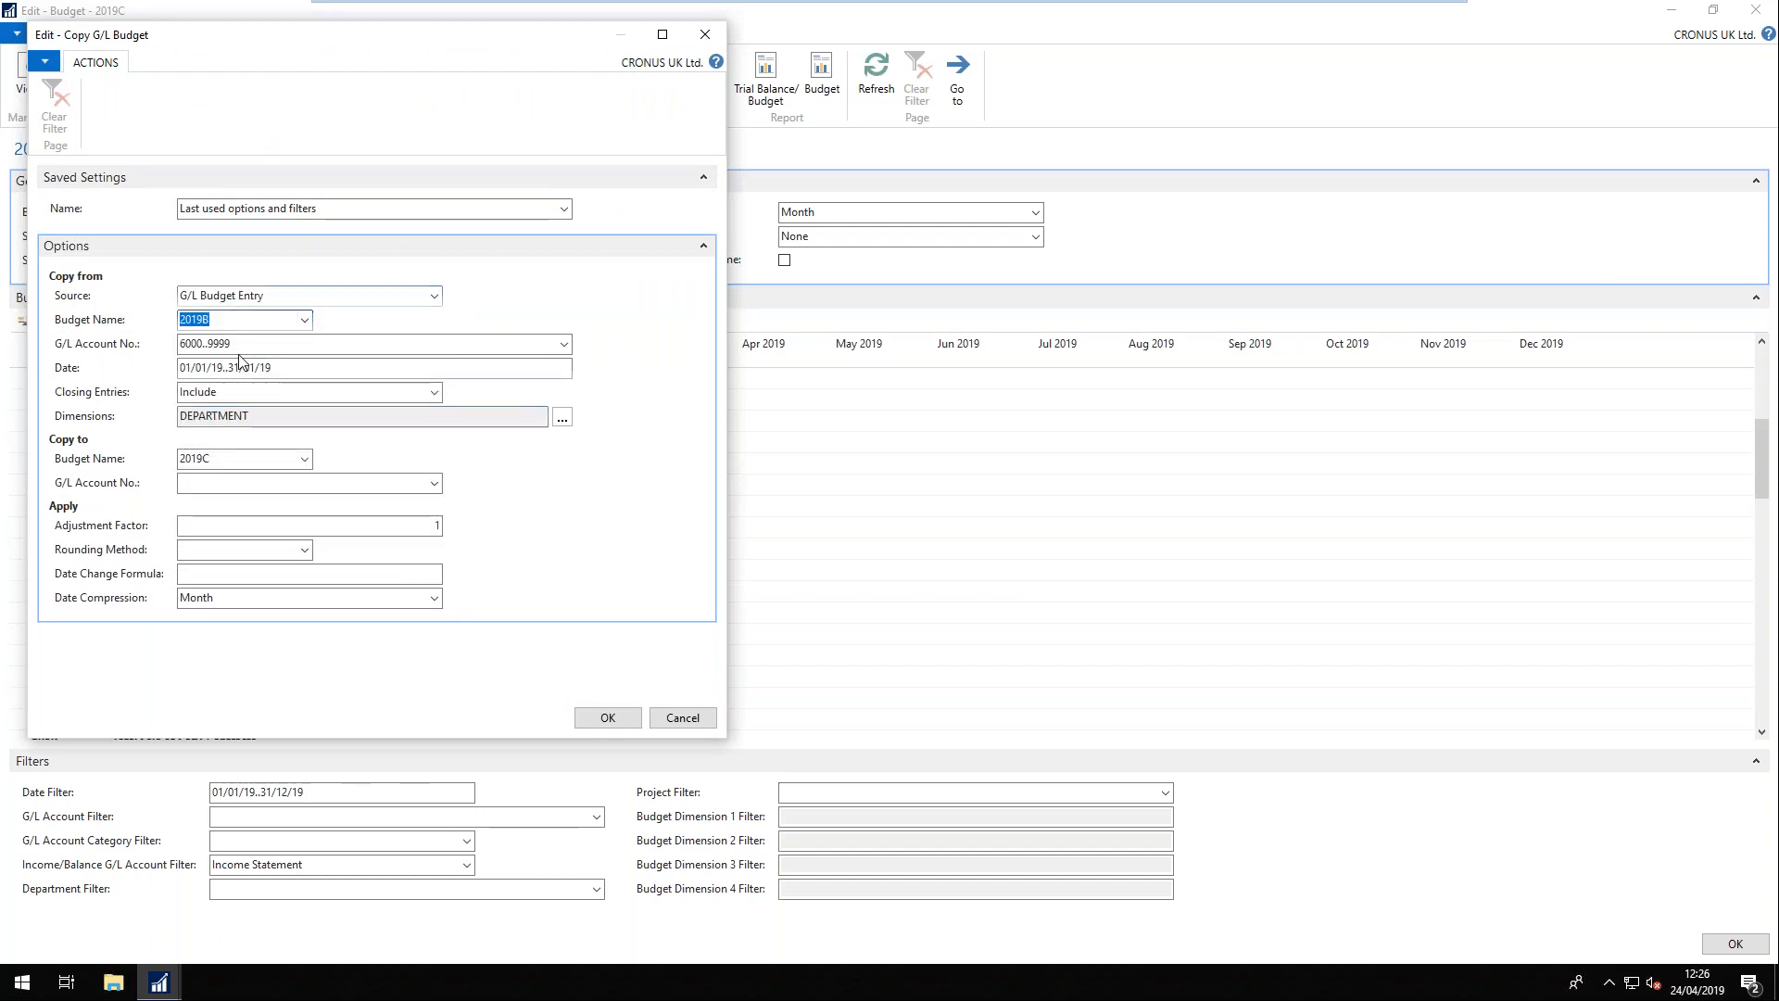
- Set the copy's source date range to 01/02/19..31/12/19
left_click(283, 366)
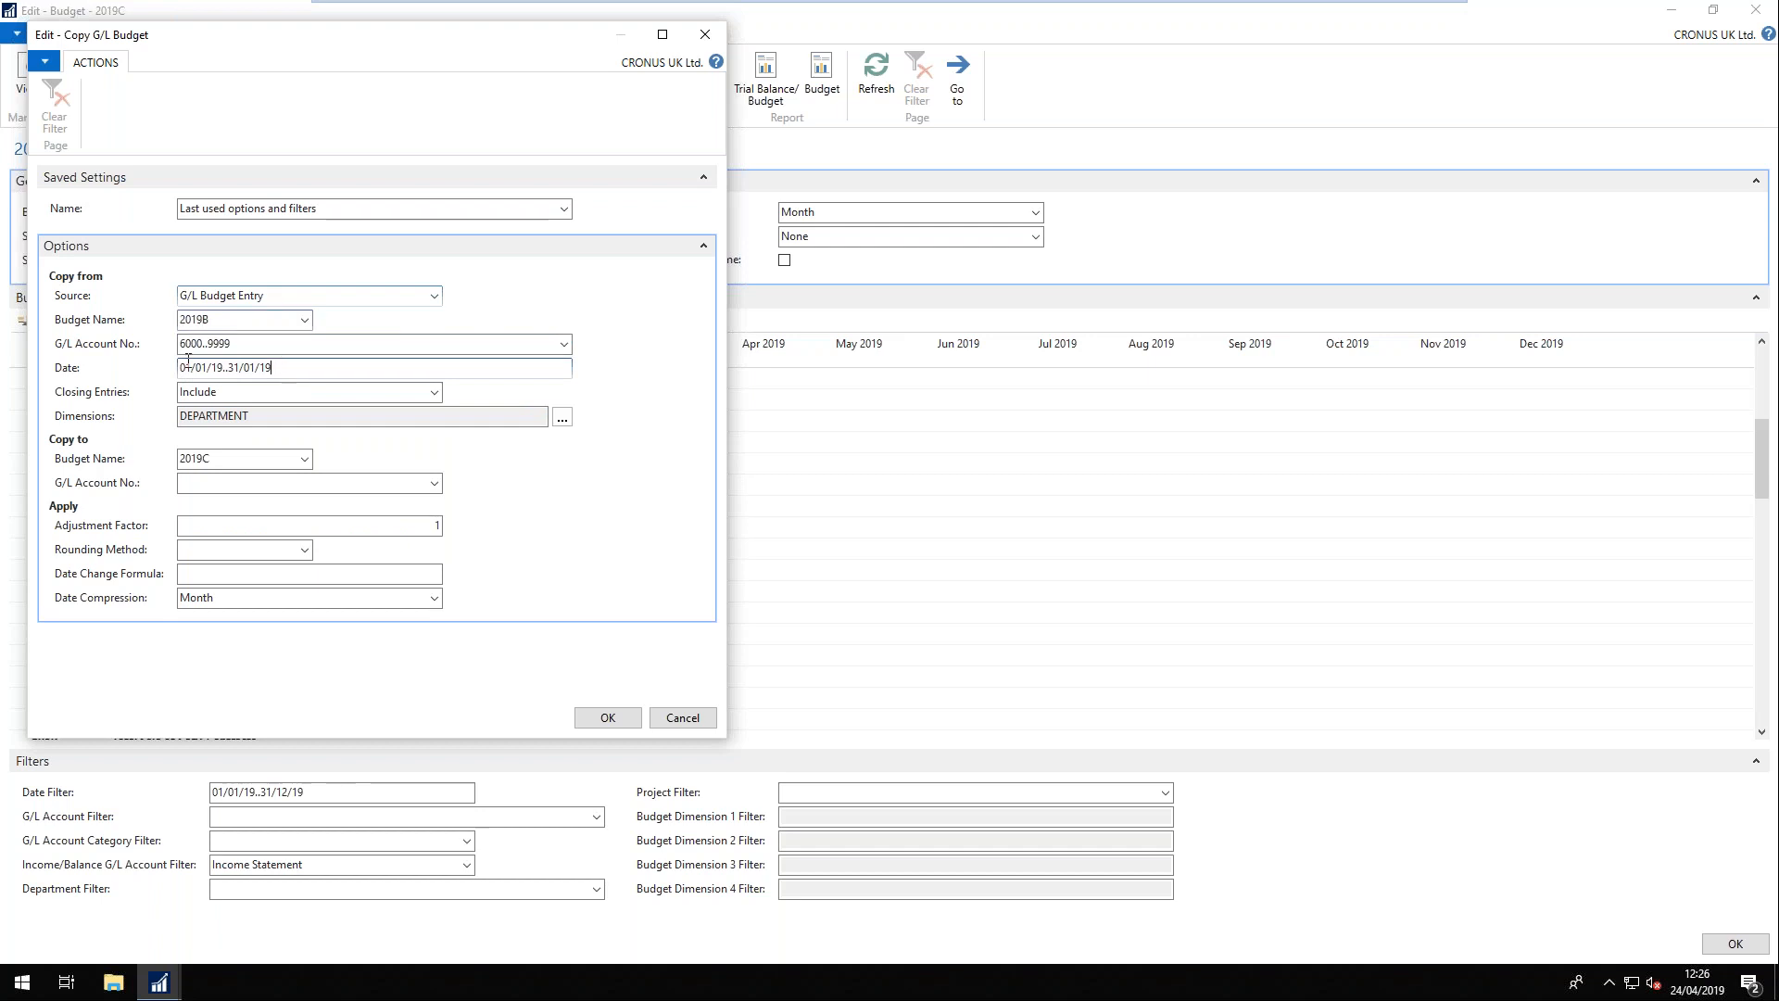
double_click(283, 366)
type("010219..31121")
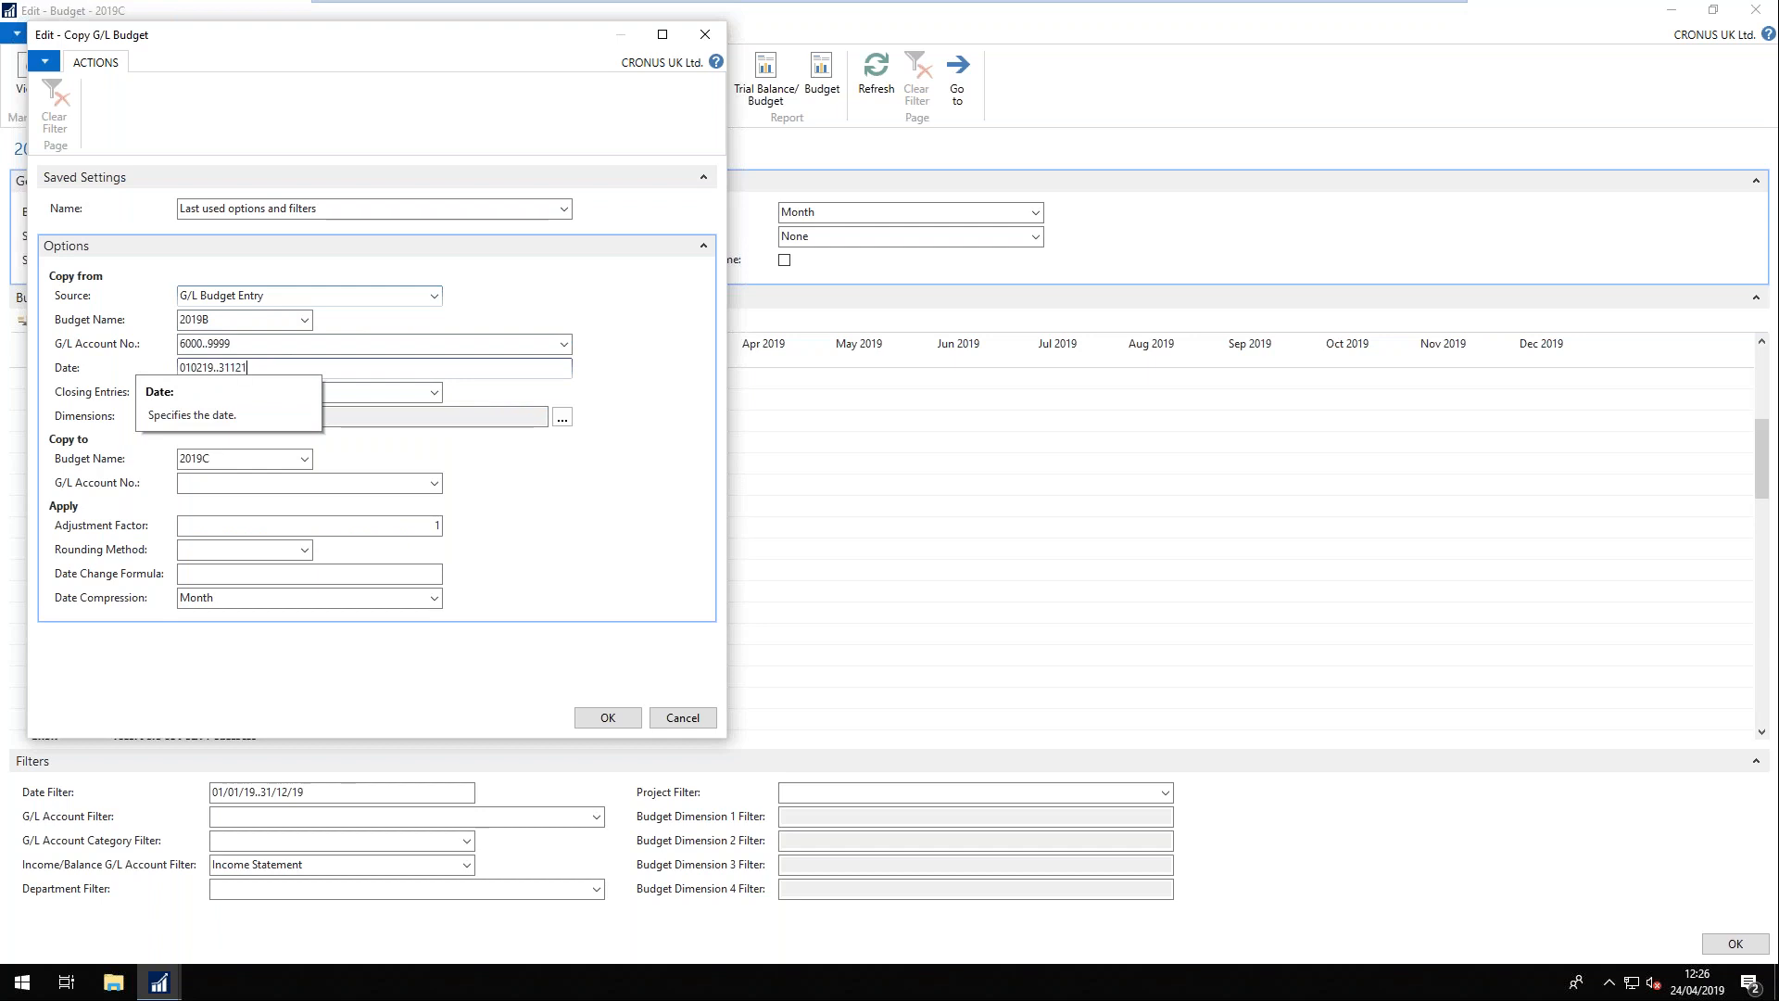
type("9")
left_click(366, 392)
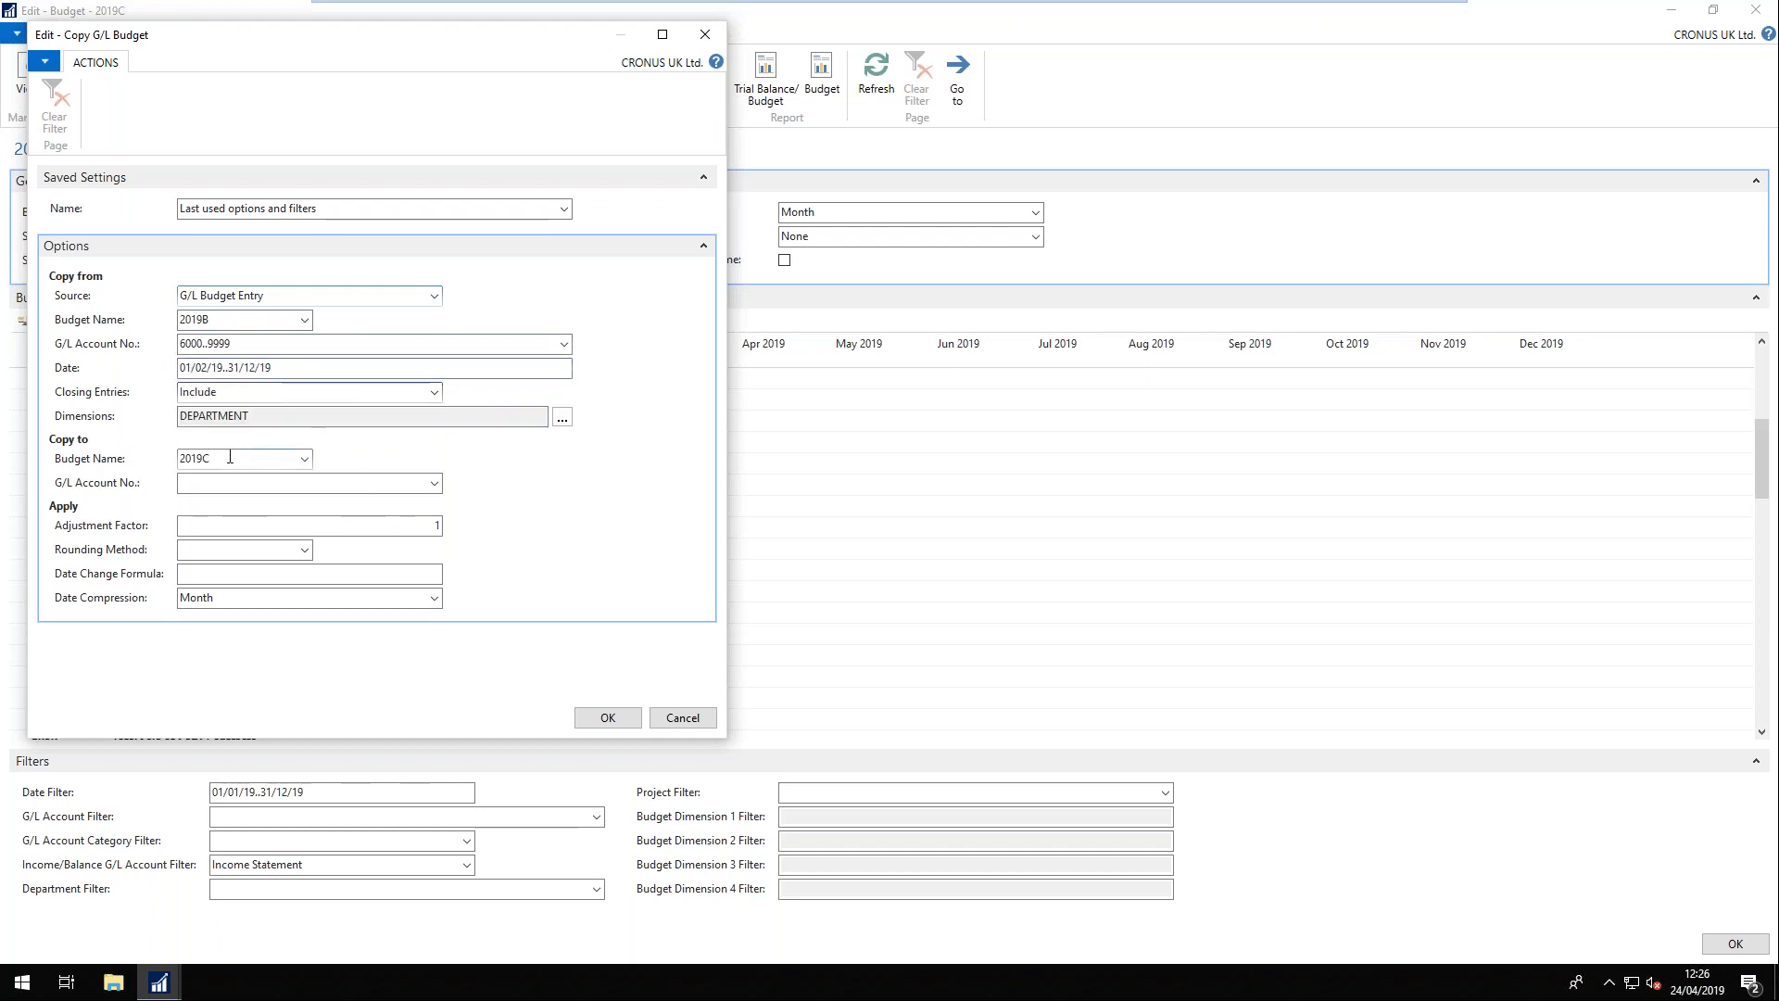
- Run the copy into budget 2019C with an adjustment factor of 1 and confirm it
left_click(239, 524)
left_click(611, 715)
left_click(870, 514)
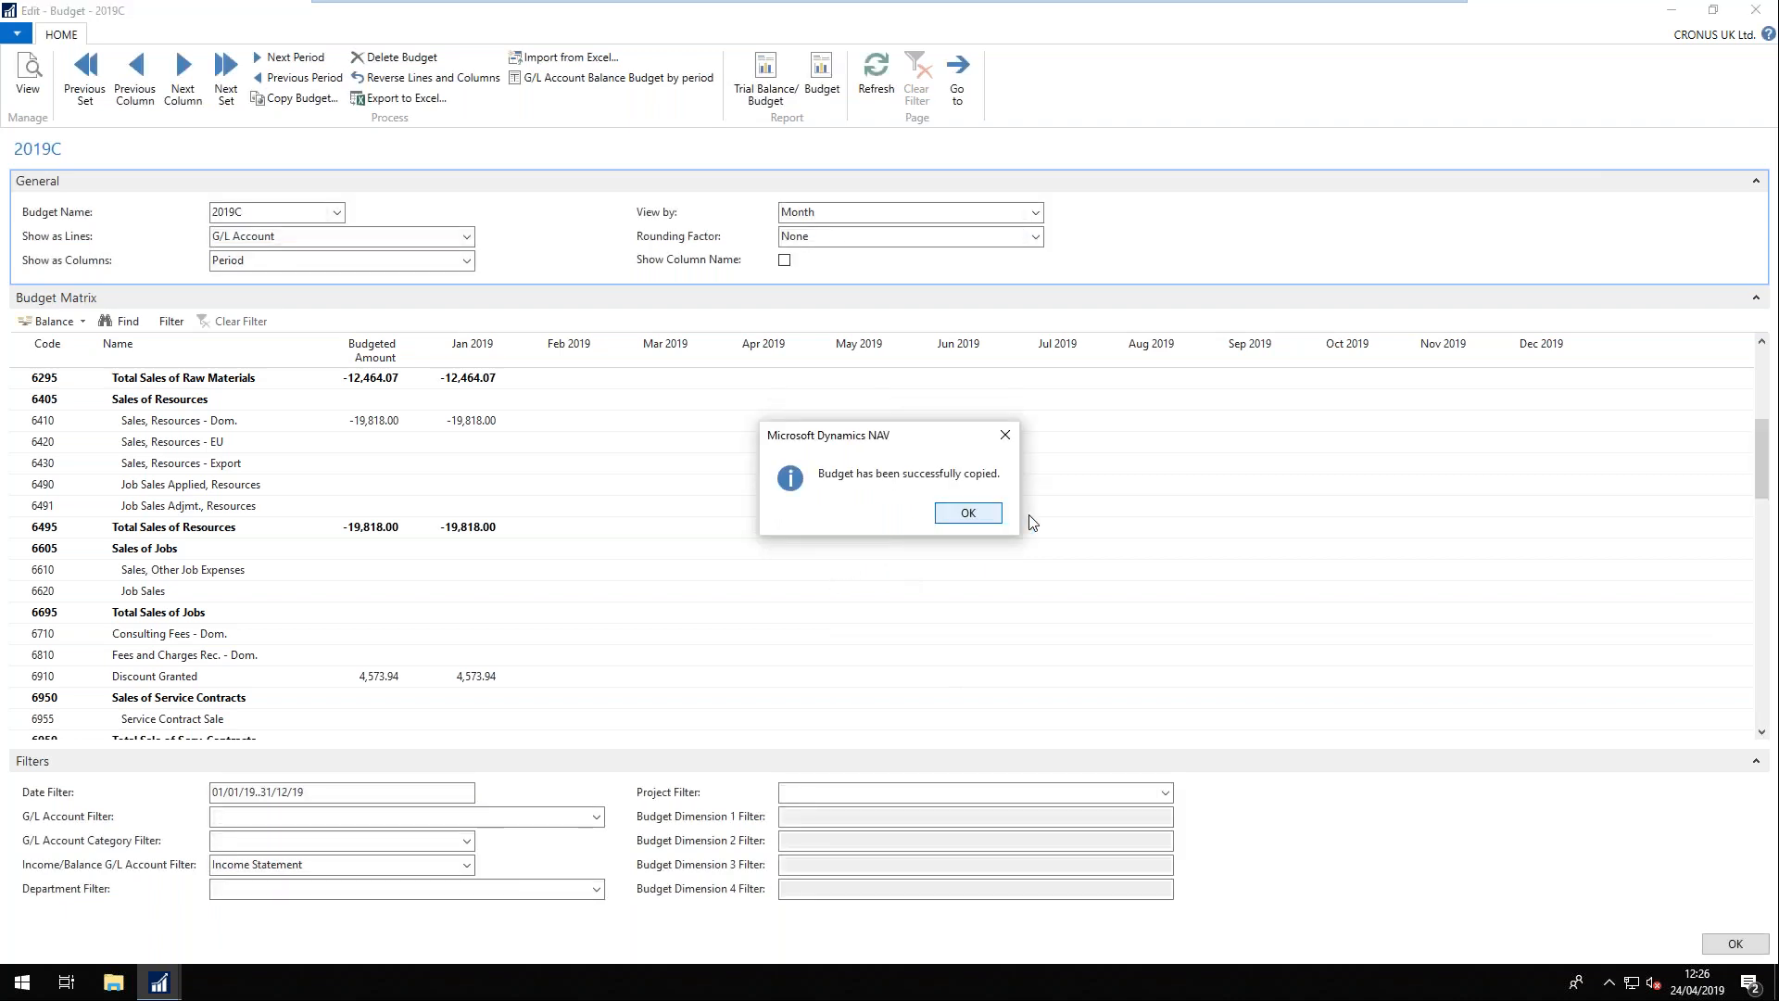
left_click(969, 512)
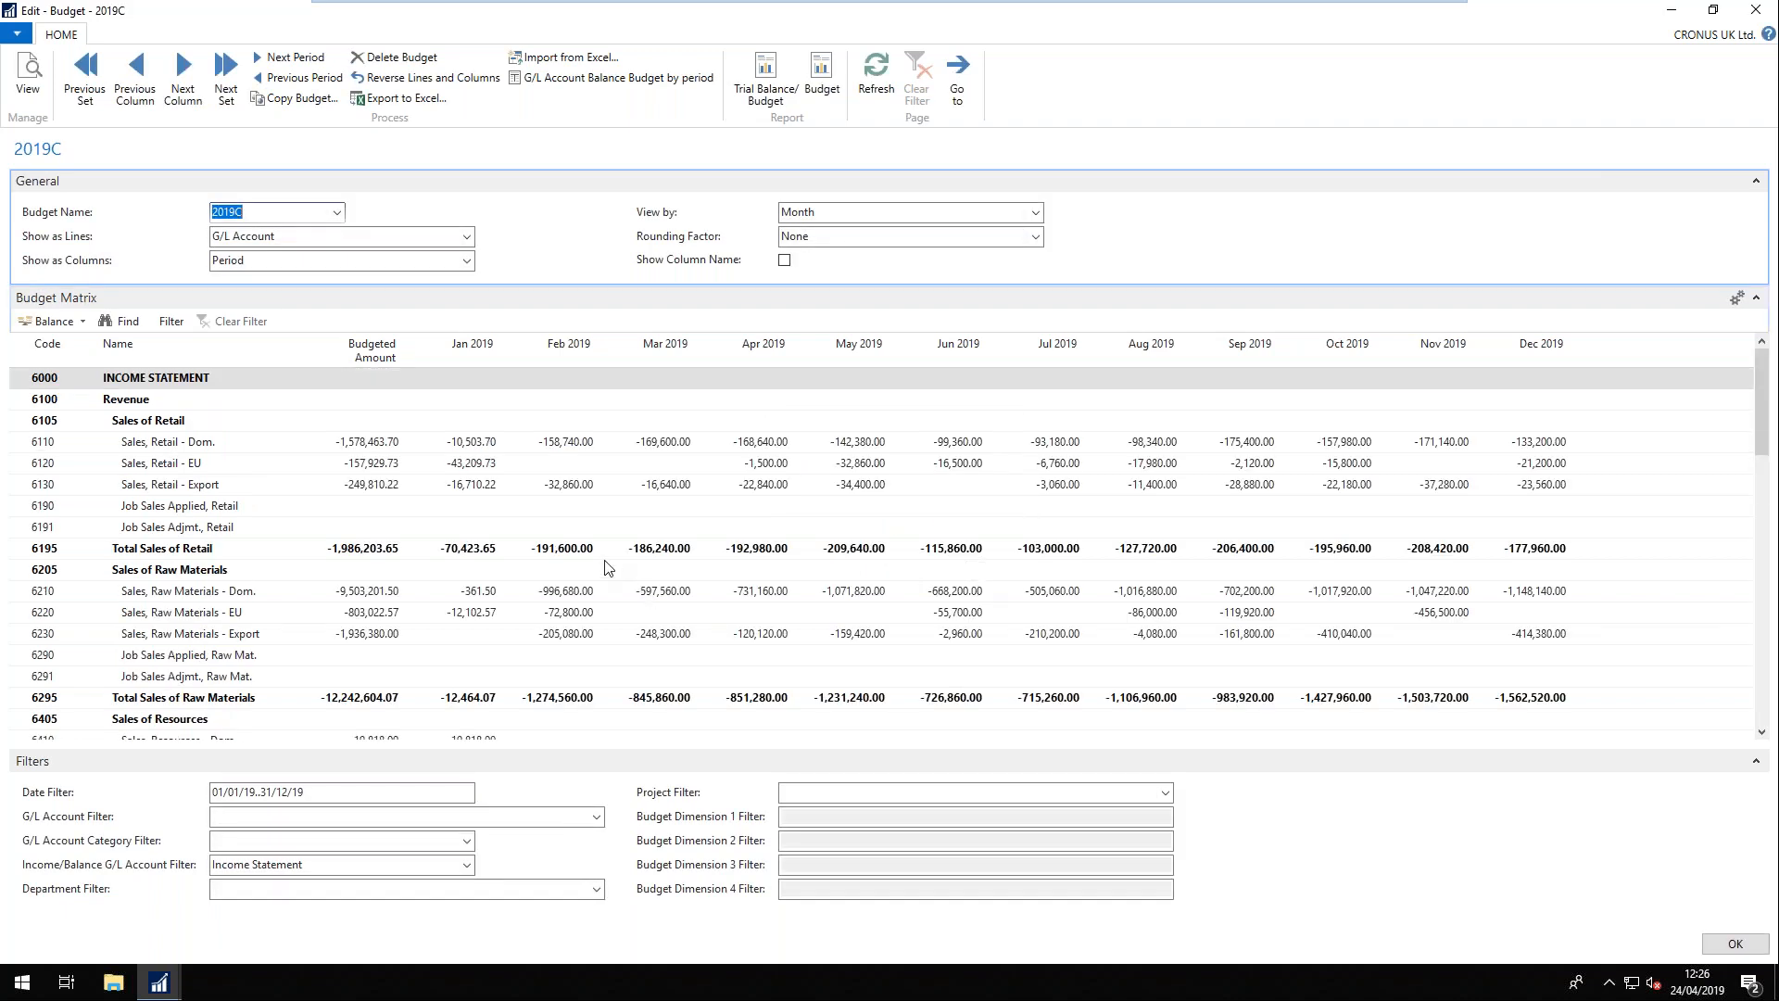
- Review the monthly amounts in the 2019C budget matrix down to the operating expenses, and close the budget
scroll(468, 570, "down", 10)
scroll(451, 590, "down", 15)
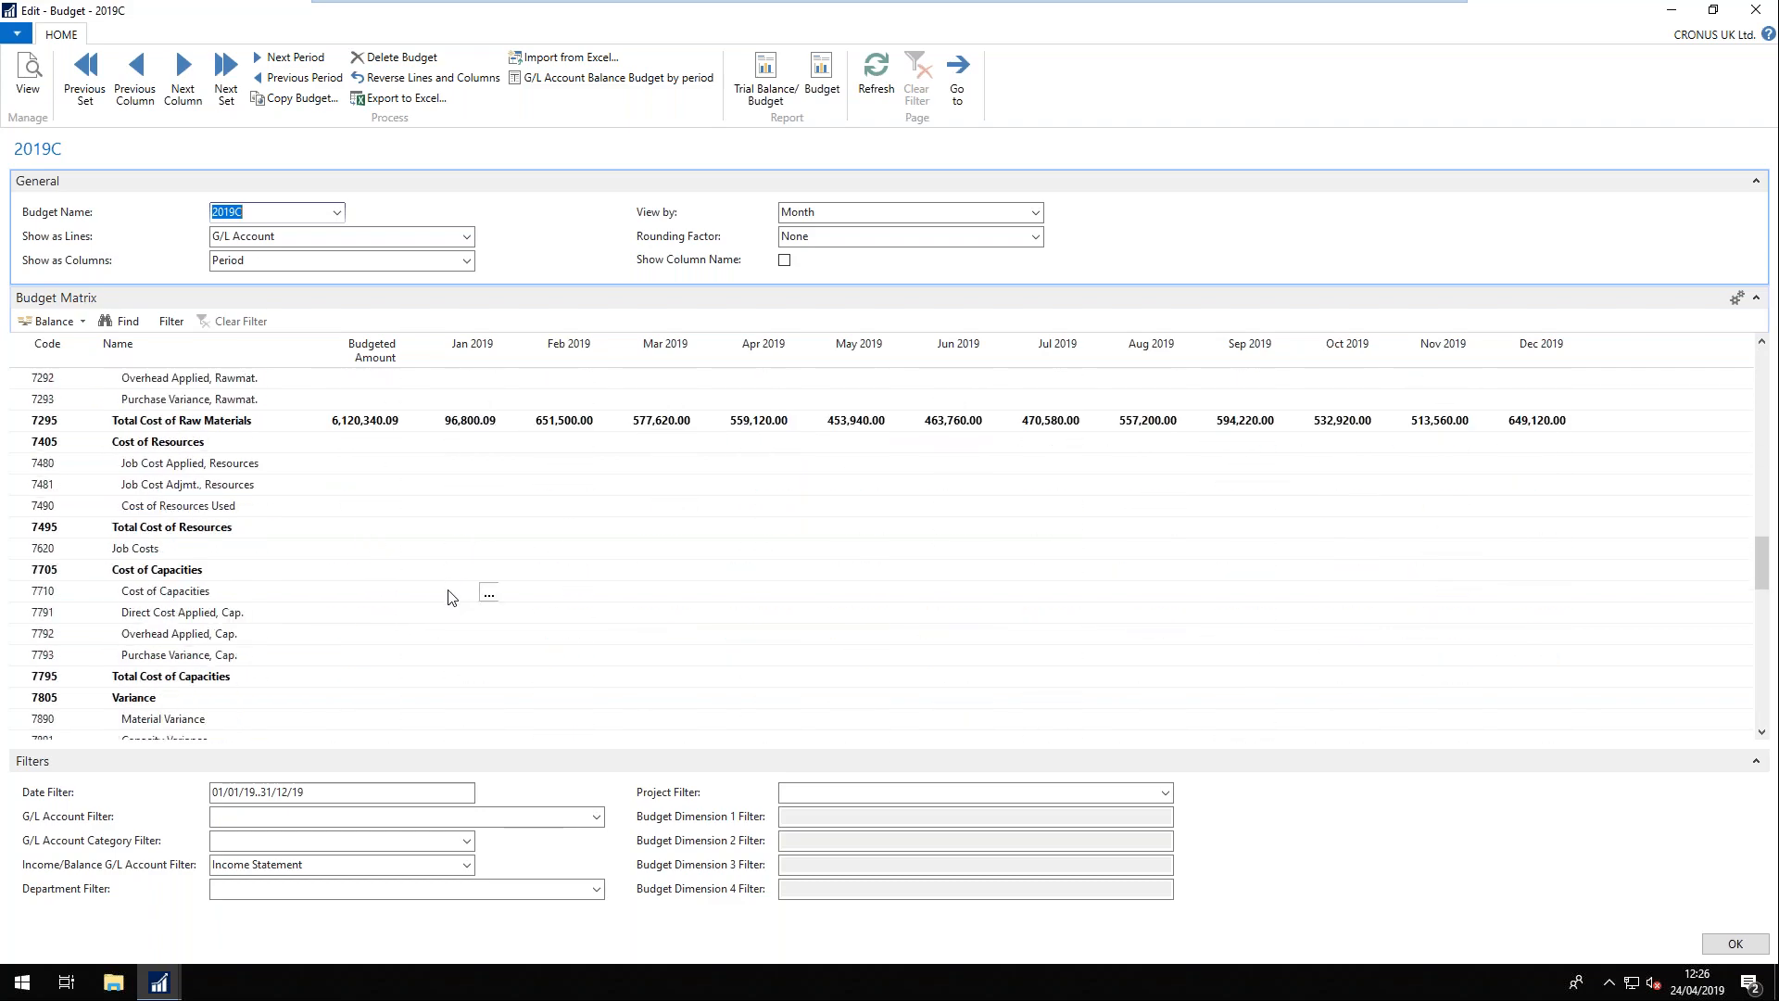
scroll(454, 595, "down", 6)
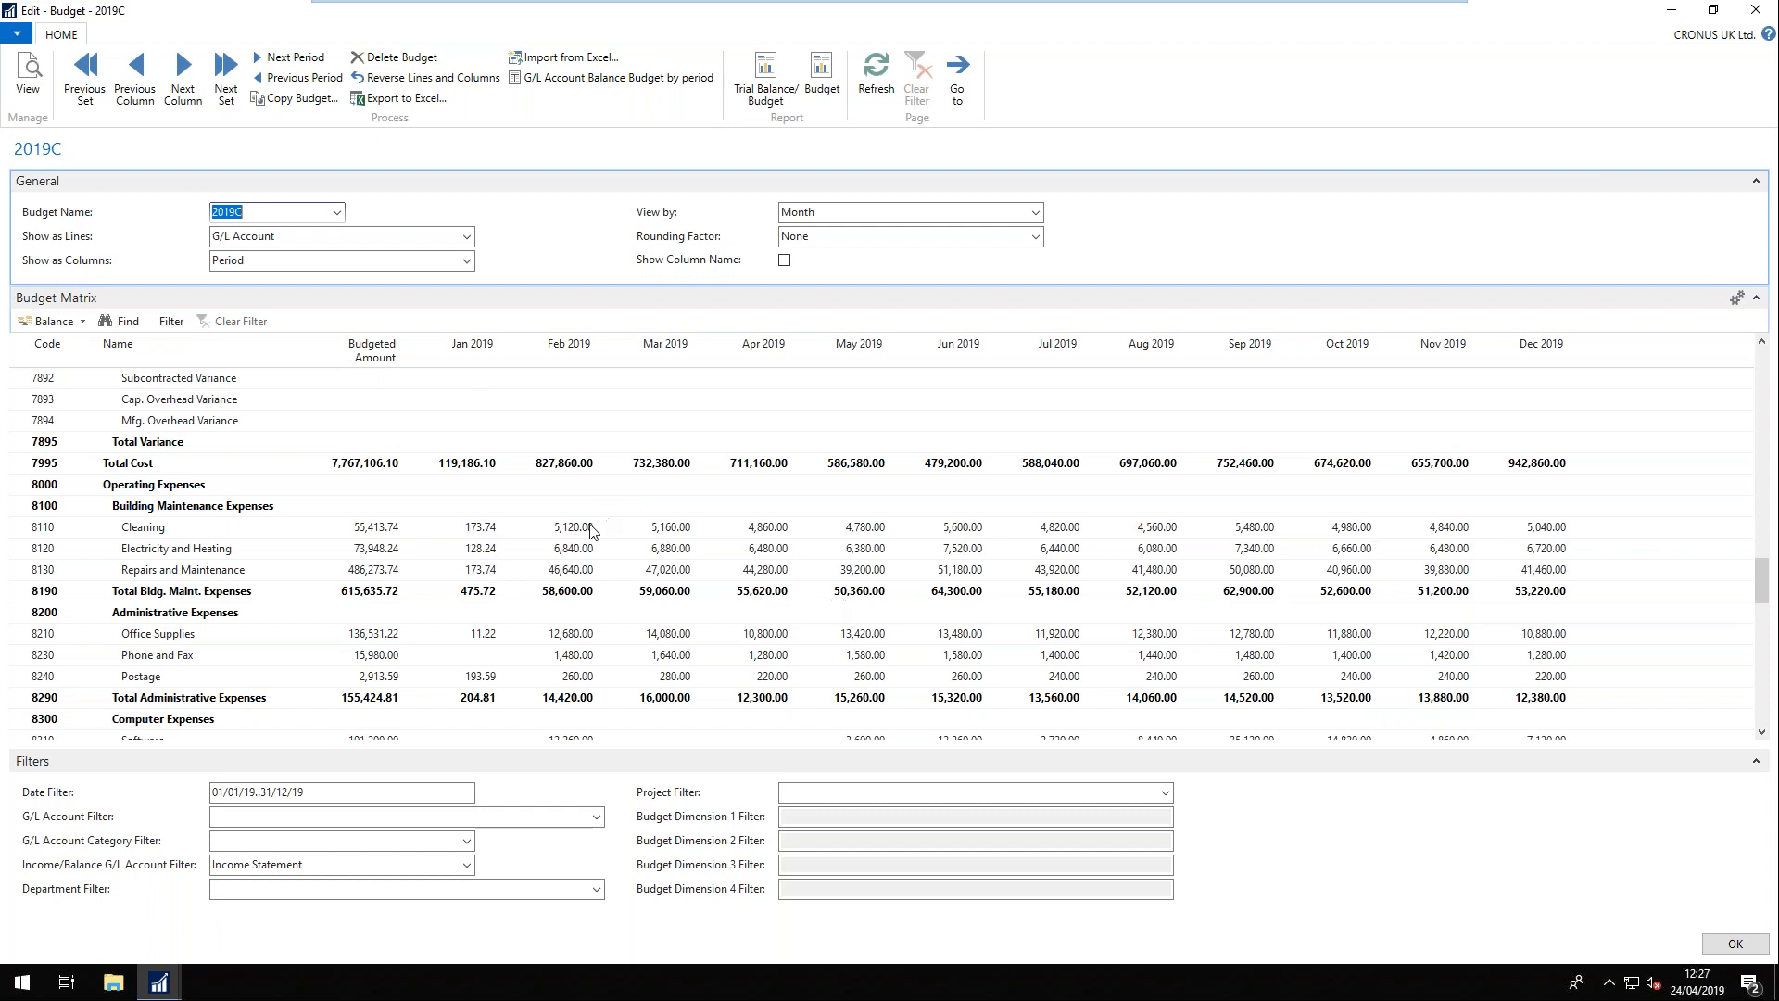
left_click(1282, 550)
left_click(918, 556)
left_click(1756, 13)
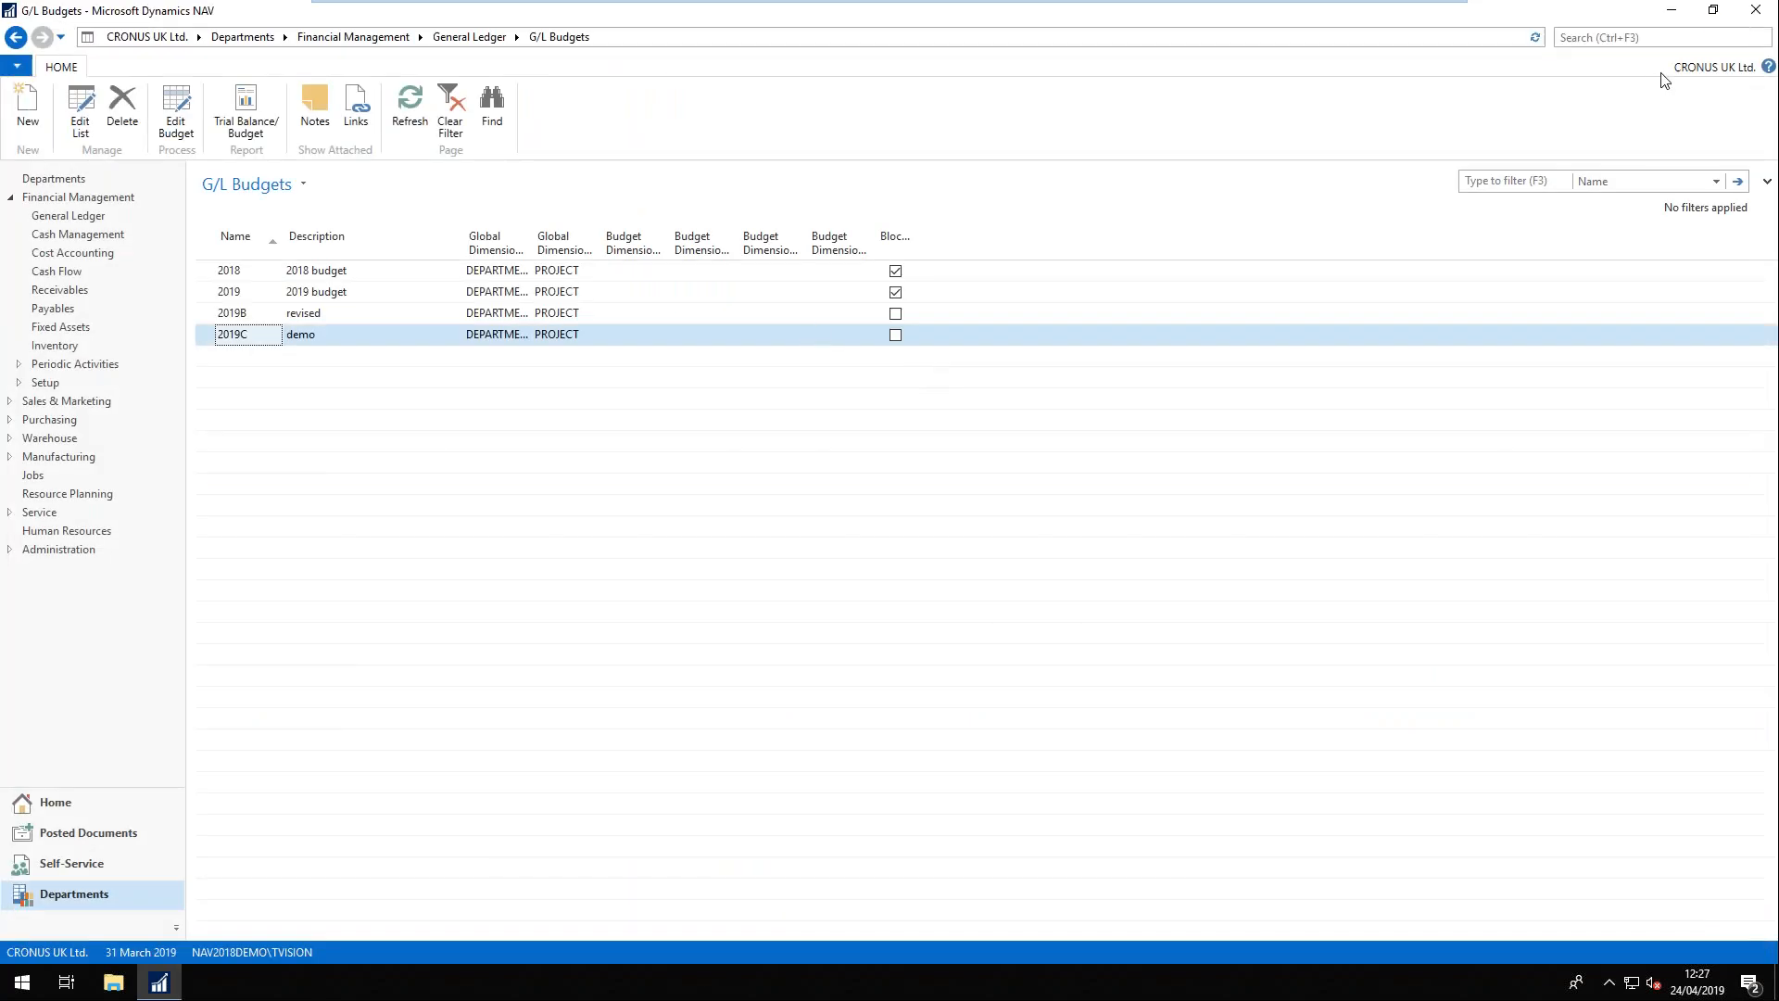
- Check which companies are available in the company selection, and close it without switching company
left_click(17, 65)
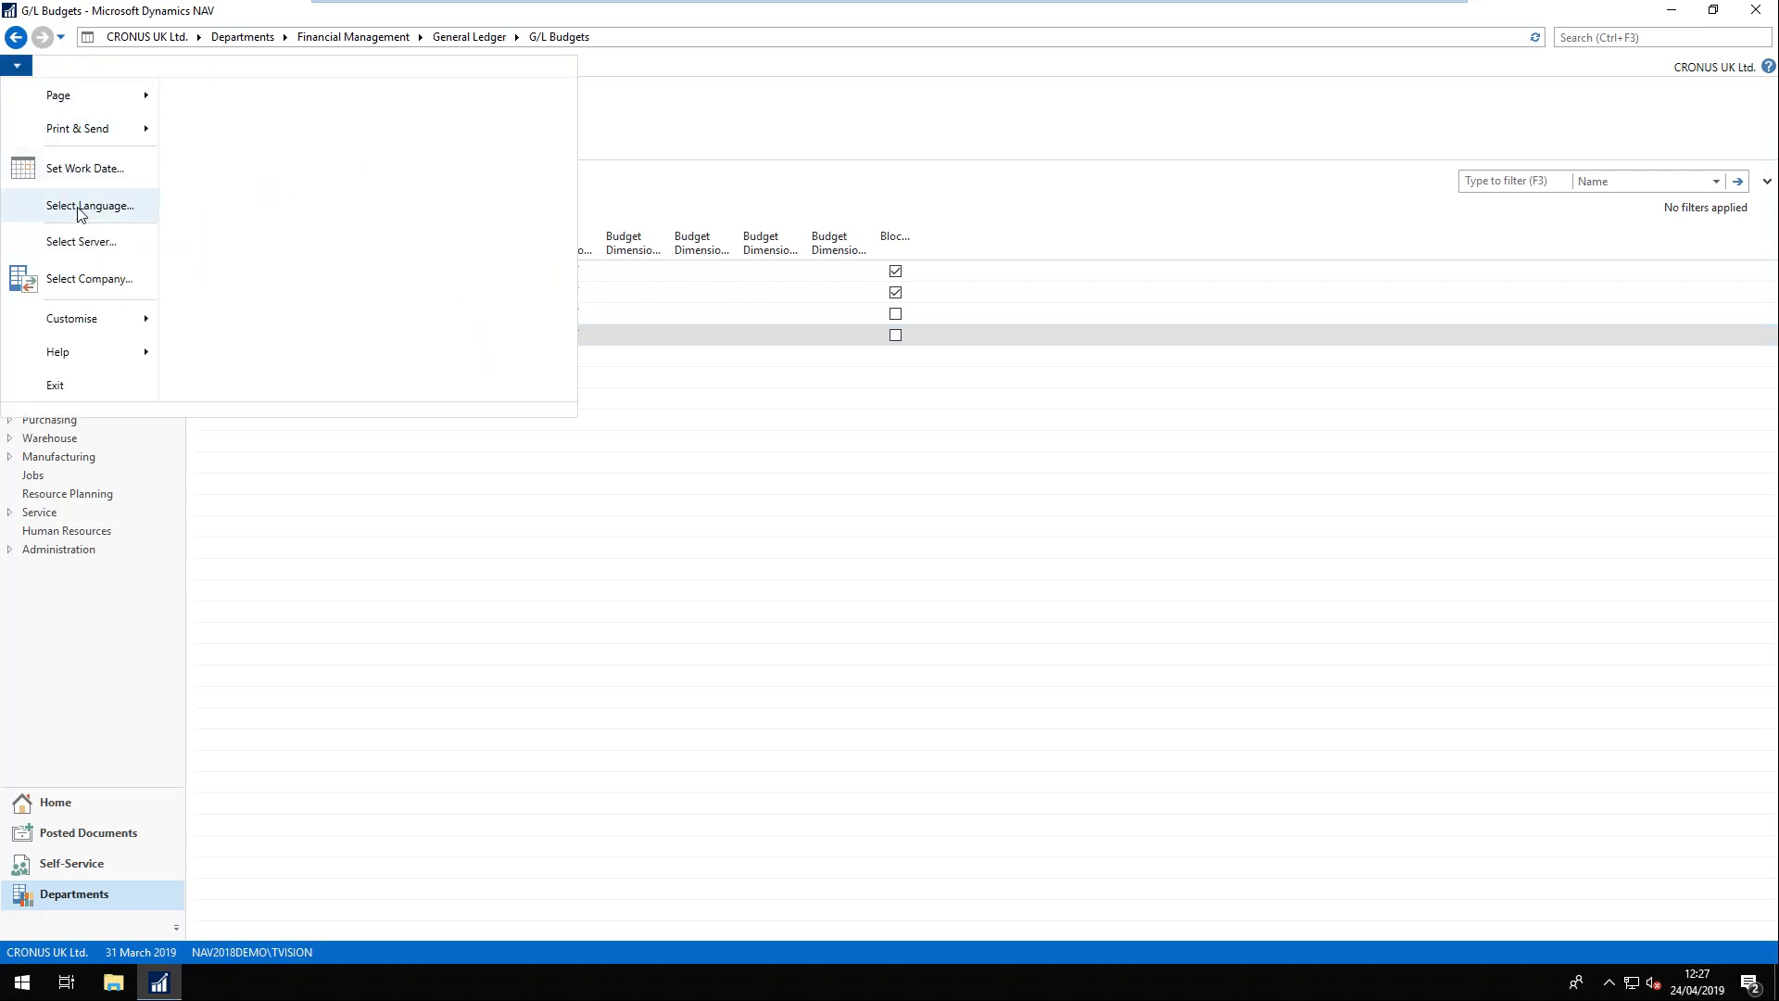
left_click(74, 280)
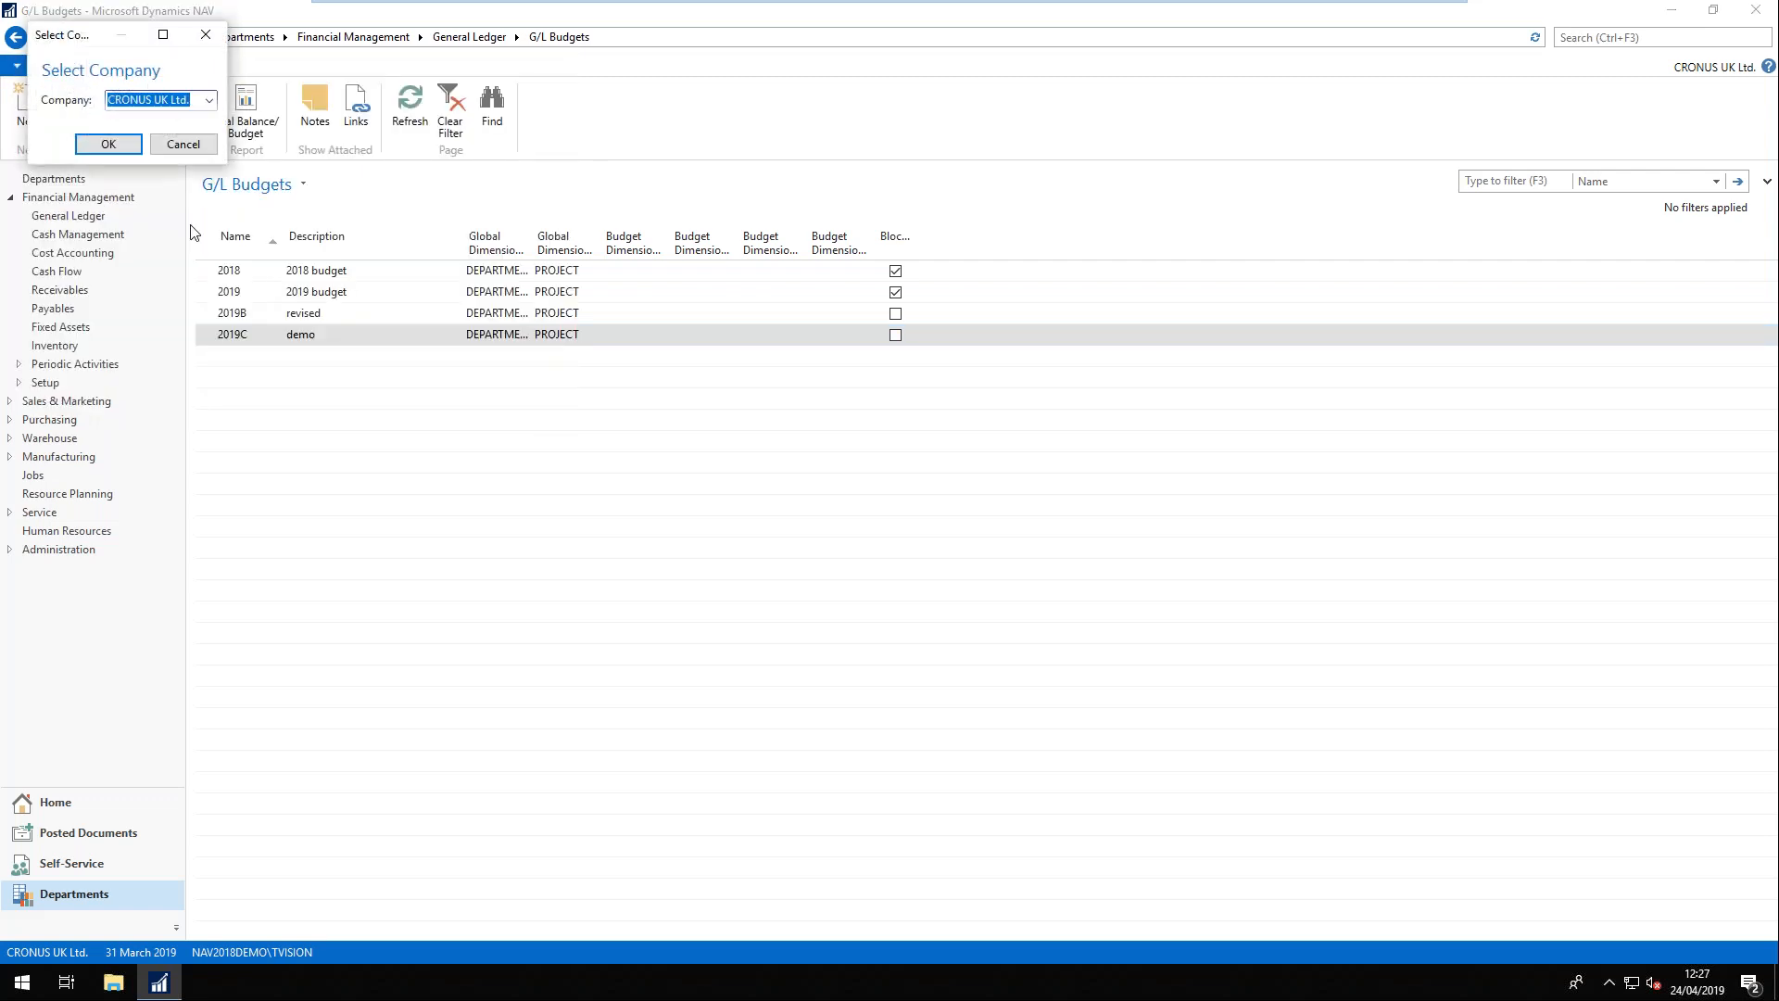
left_click(210, 100)
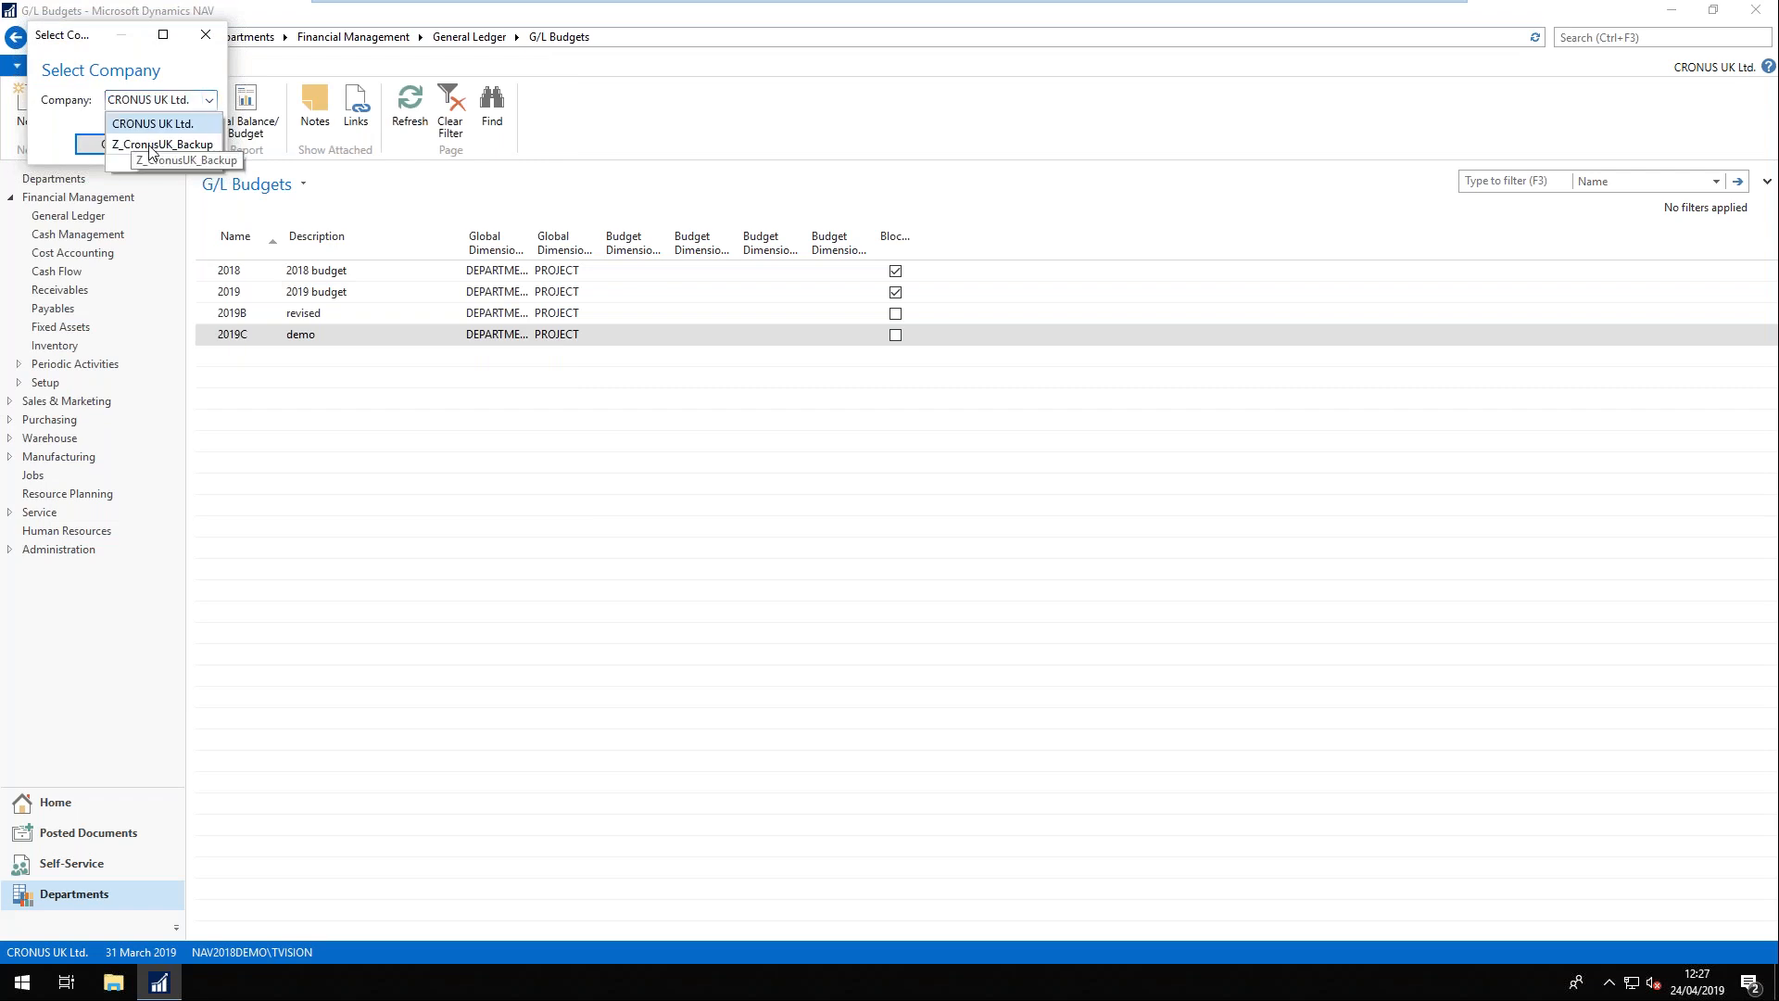
left_click(203, 43)
left_click(208, 36)
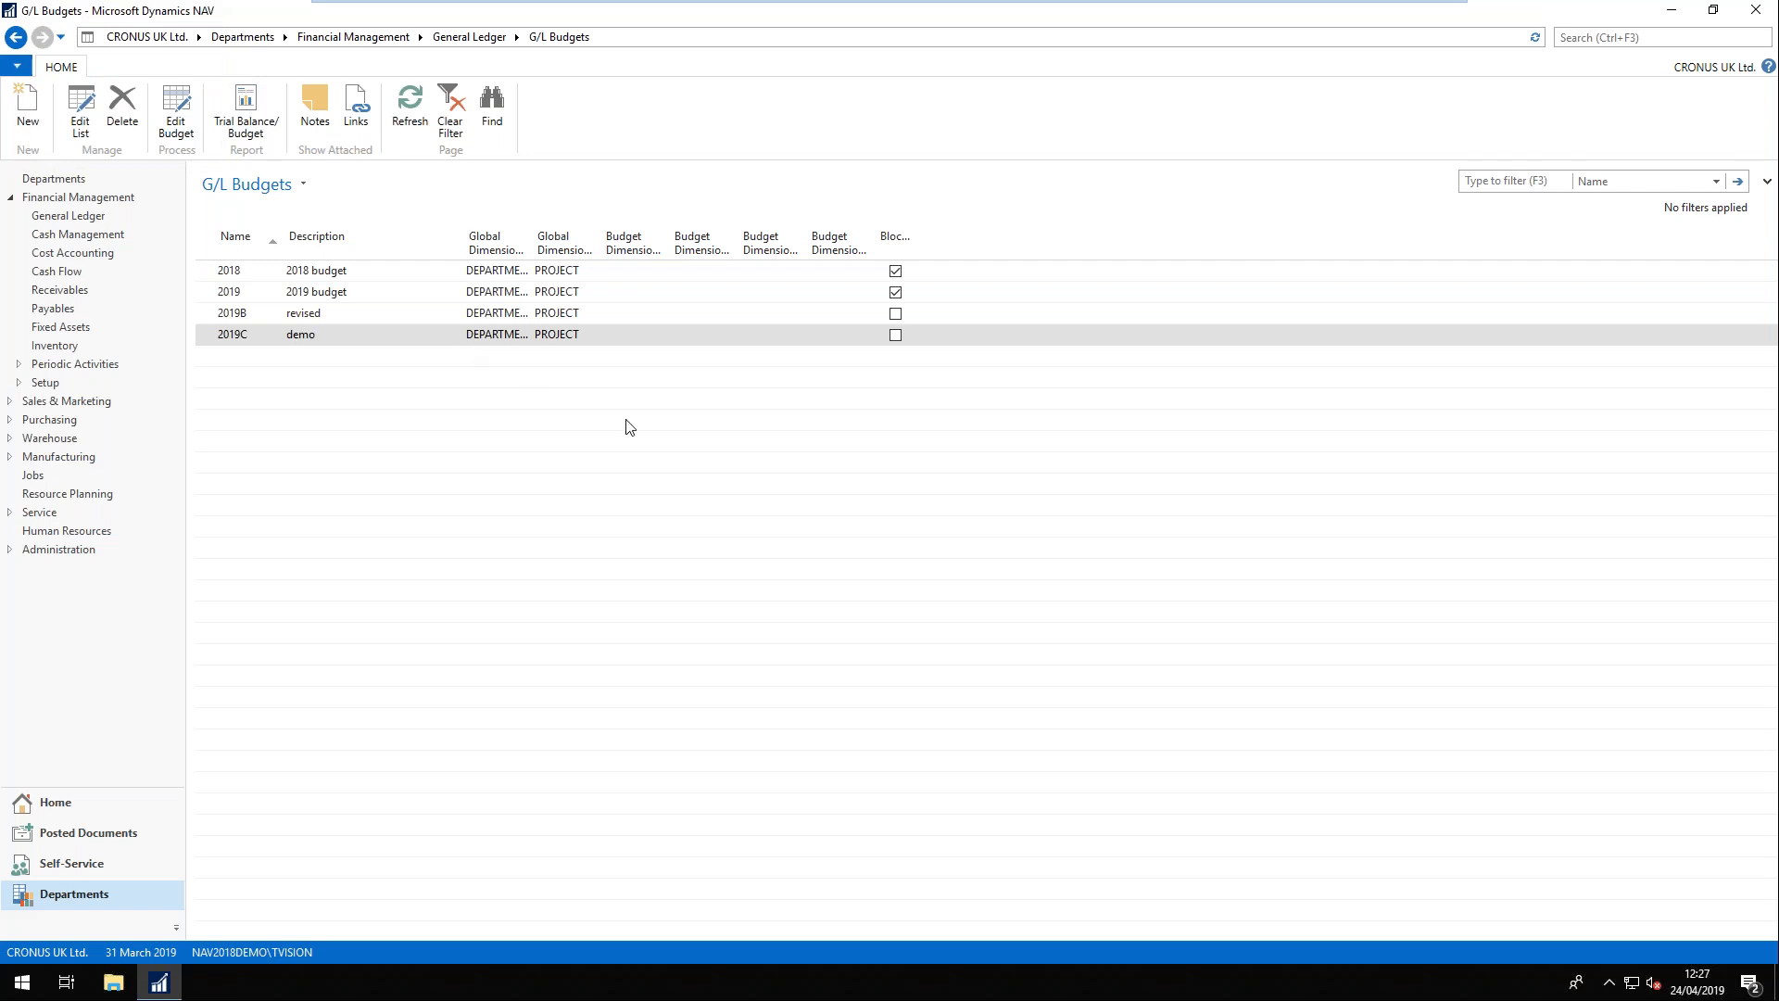
key("alt+Tab")
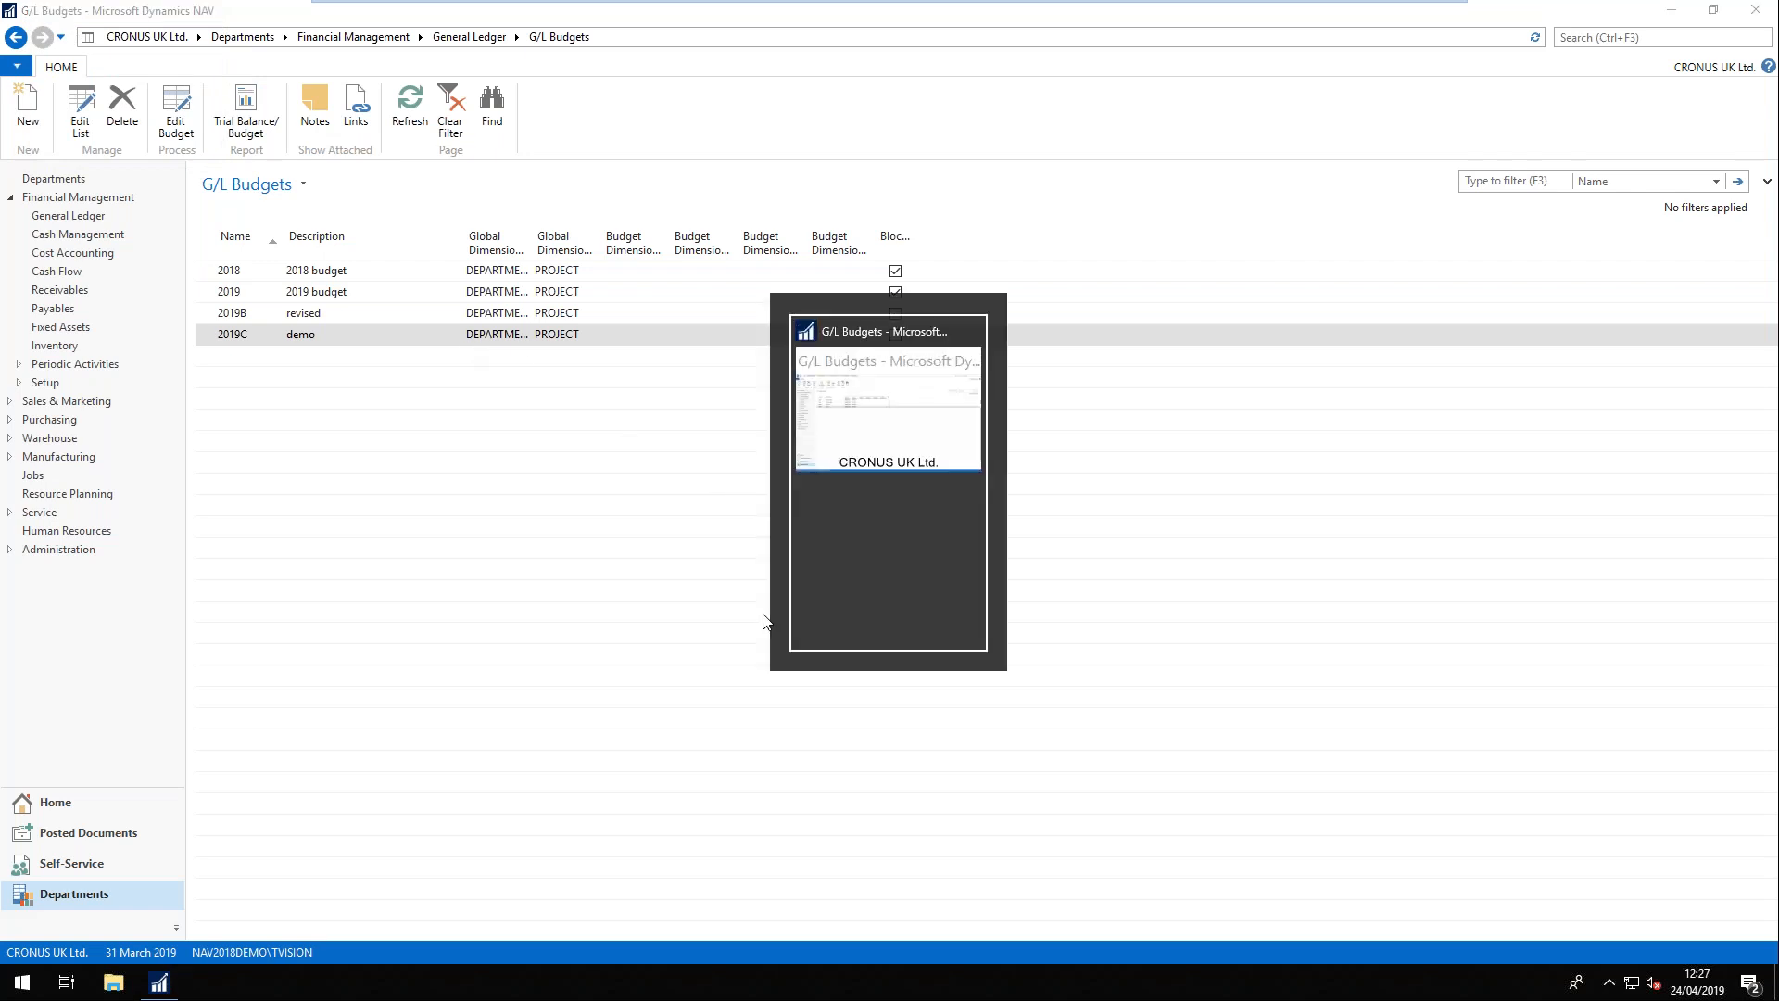